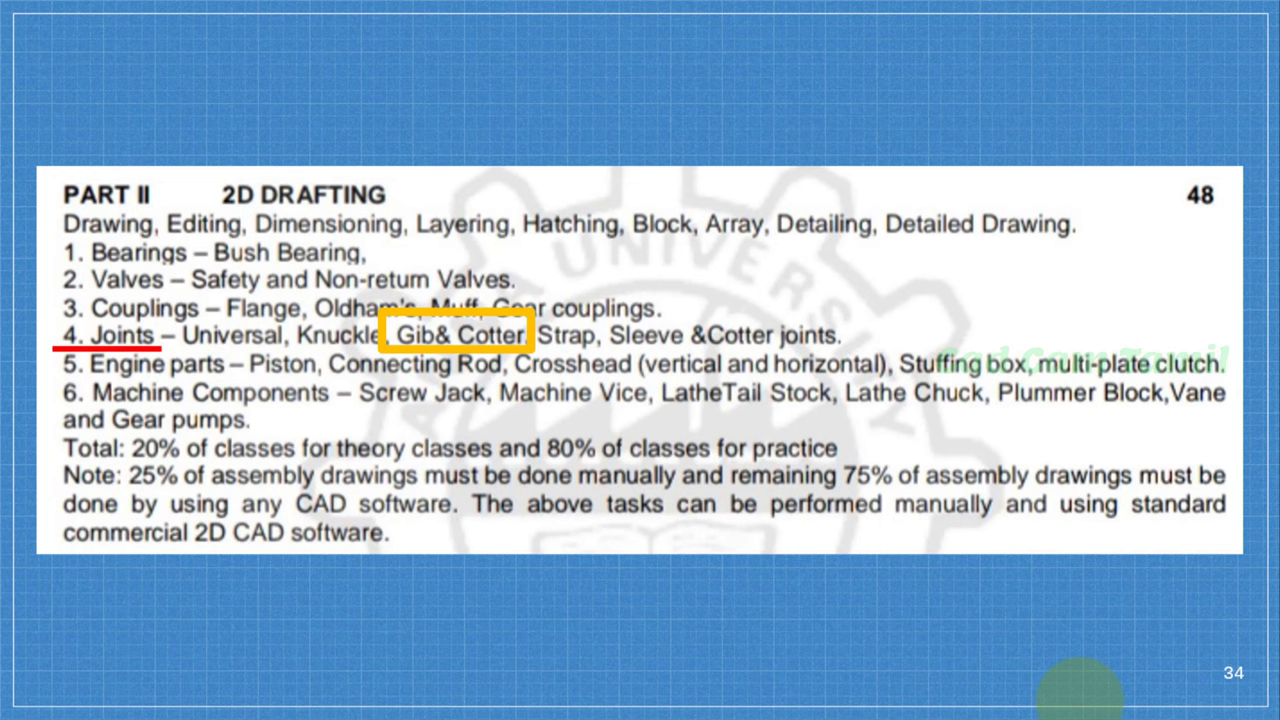
Step: Advance the slideshow past the joint diagram to slide 36 with the strap, rod, gib and cotter drawings
{"action": "key", "text": "Right"}
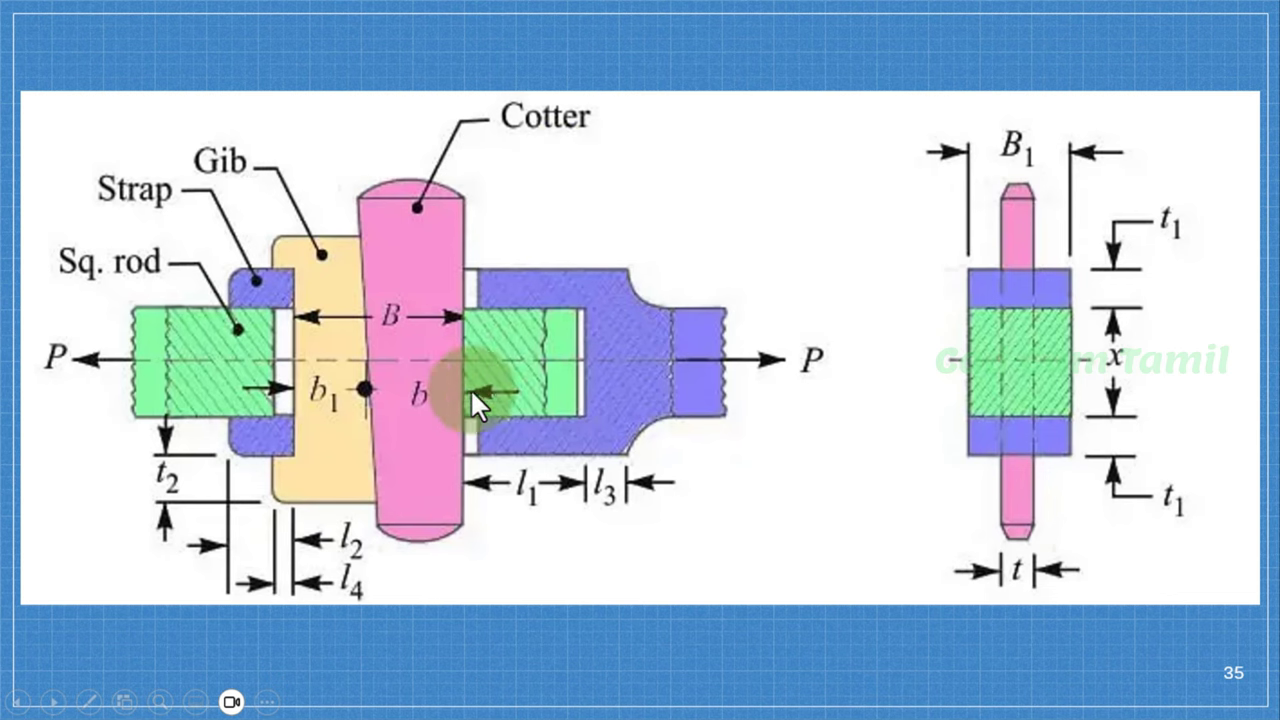
{"action": "left_click", "coordinate": [458, 307]}
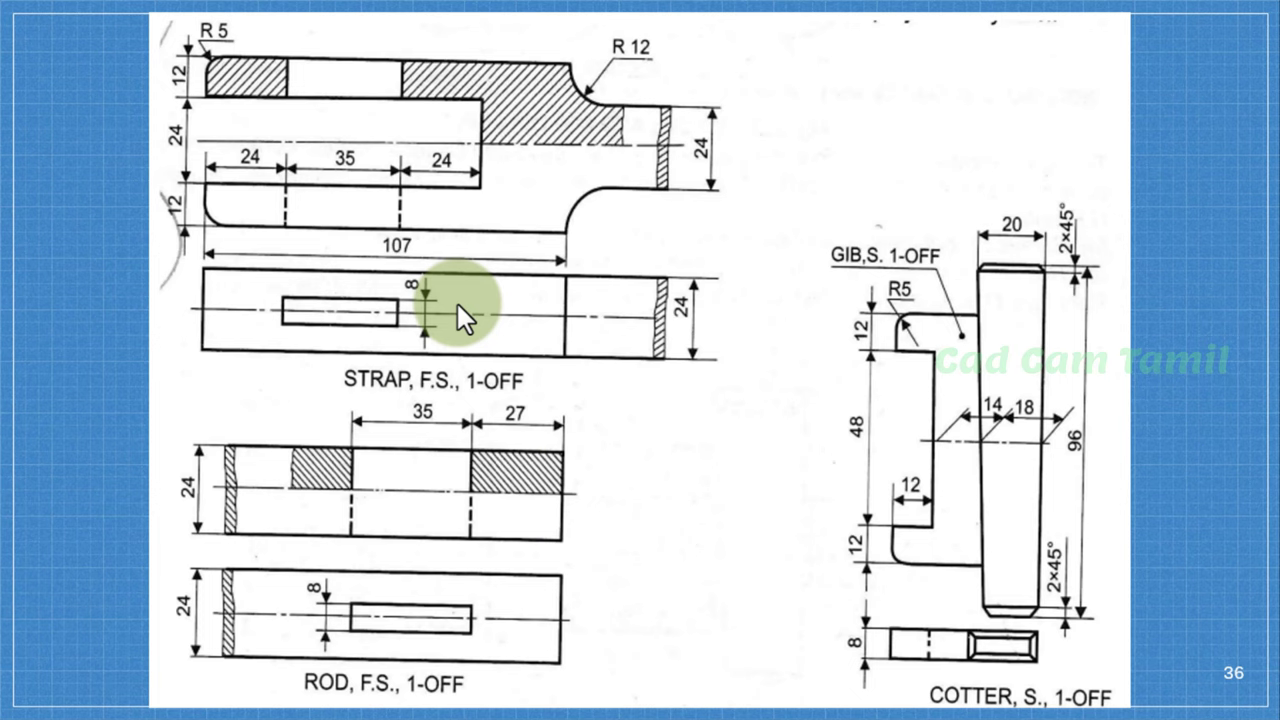
Step: Spotlight features on the part-drawing slide, then bring up the empty AutoCAD Drawing1
{"action": "key", "text": "ctrl"}
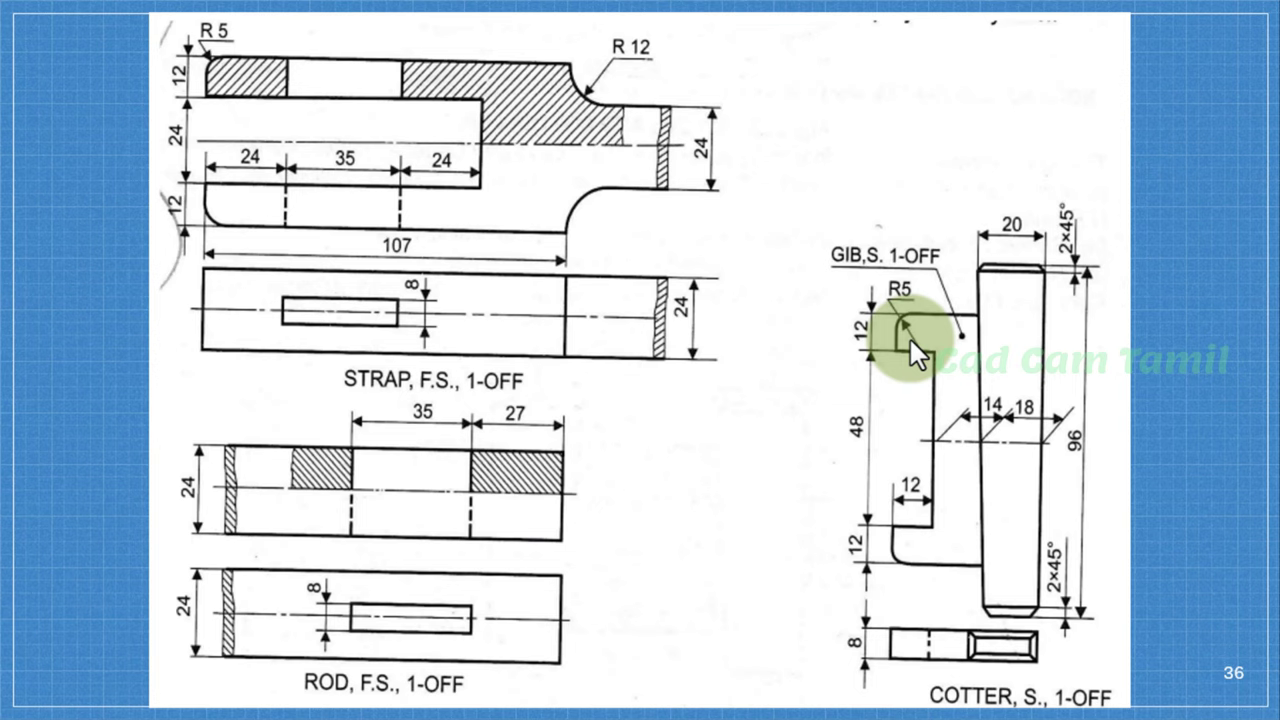
{"action": "key", "text": "alt+Tab"}
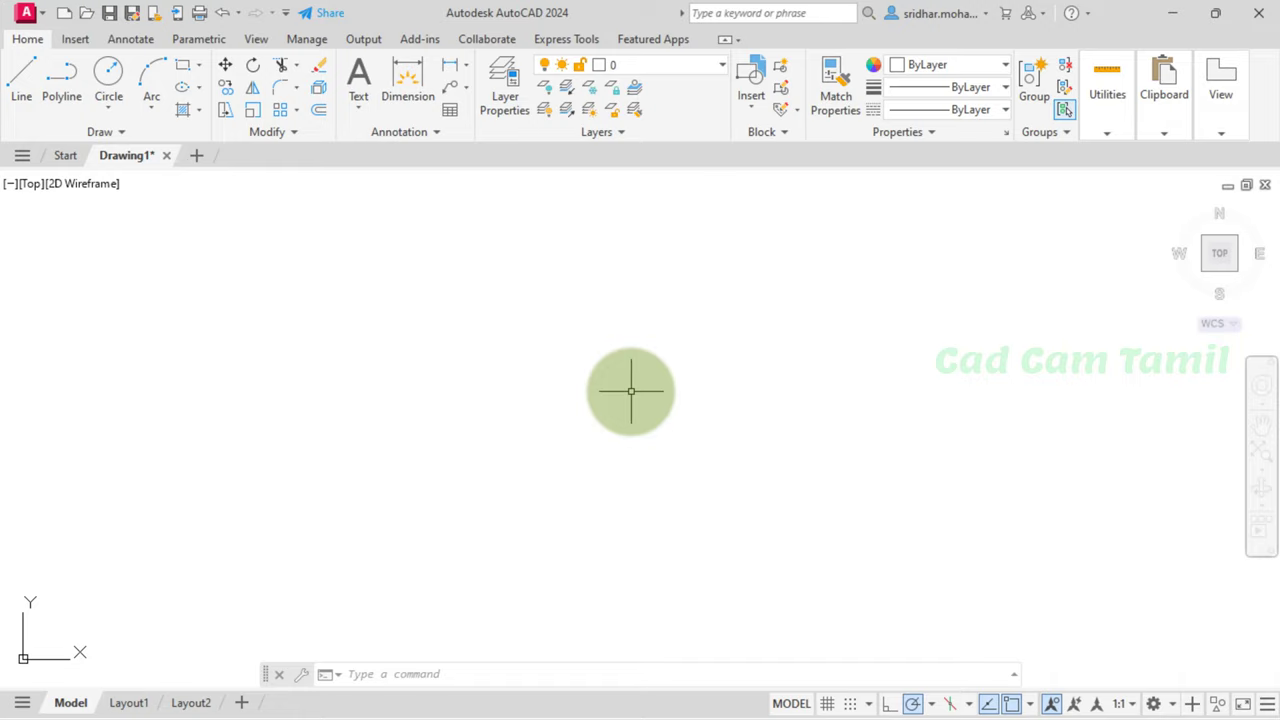
Step: Use UNITS to set Drawing1's insertion scale to Millimeters
{"action": "type", "text": "units"}
{"action": "key", "text": "Return"}
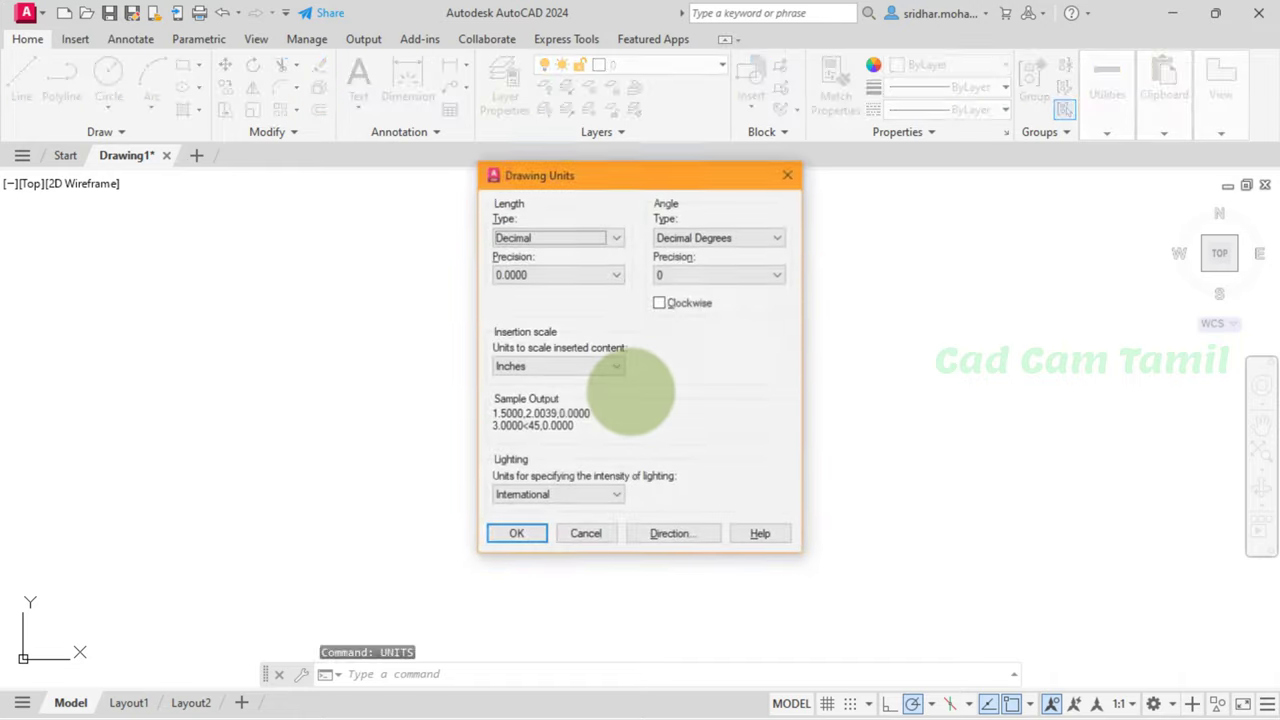
{"action": "left_click", "coordinate": [612, 367]}
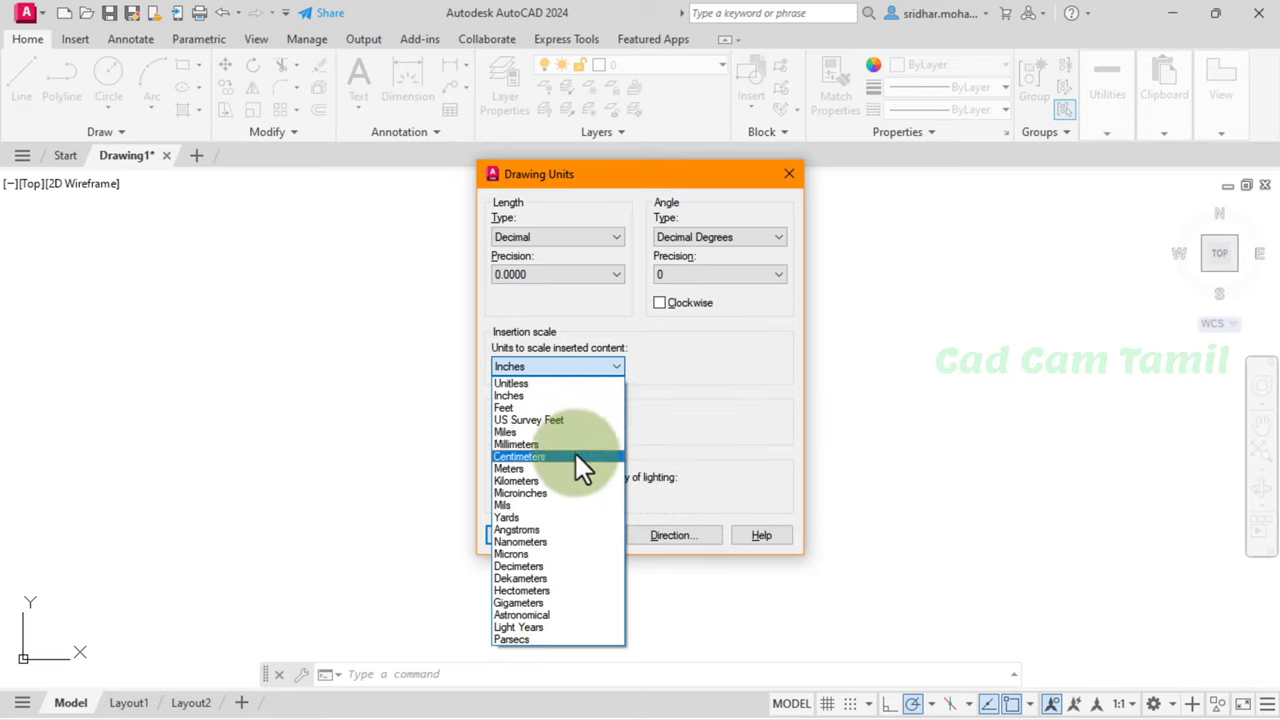
{"action": "left_click", "coordinate": [575, 444]}
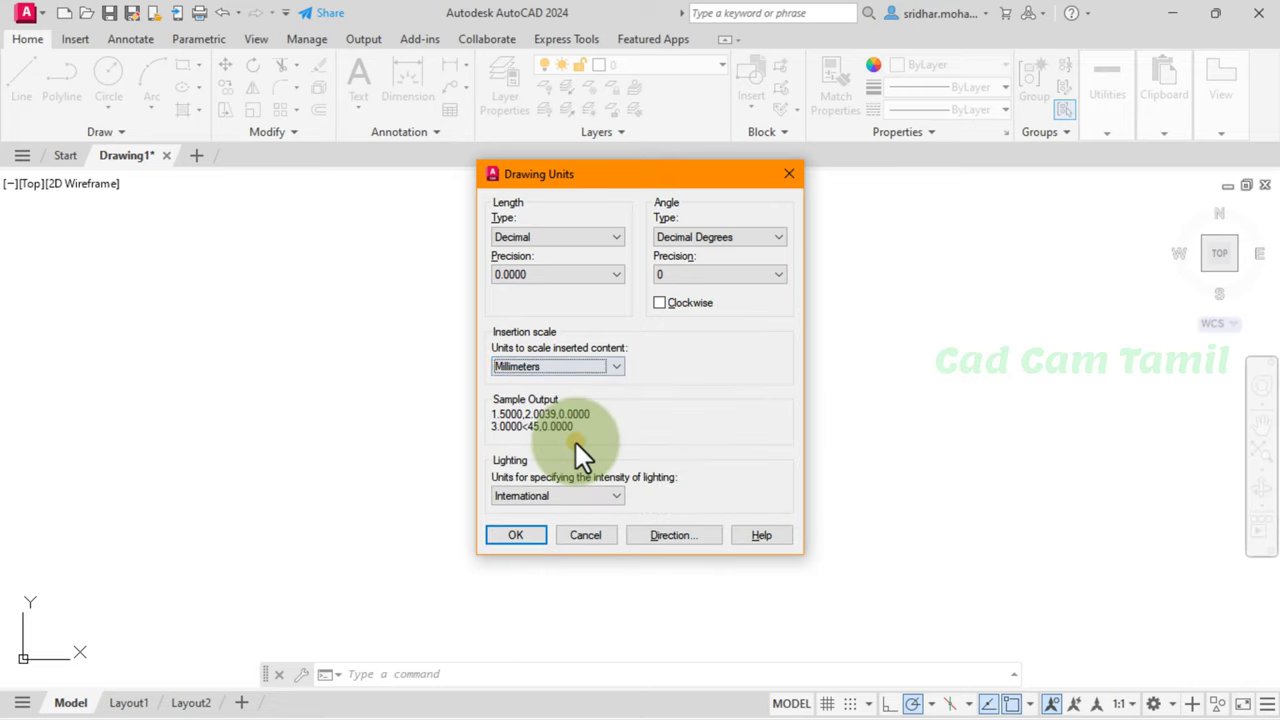
{"action": "left_click", "coordinate": [536, 533]}
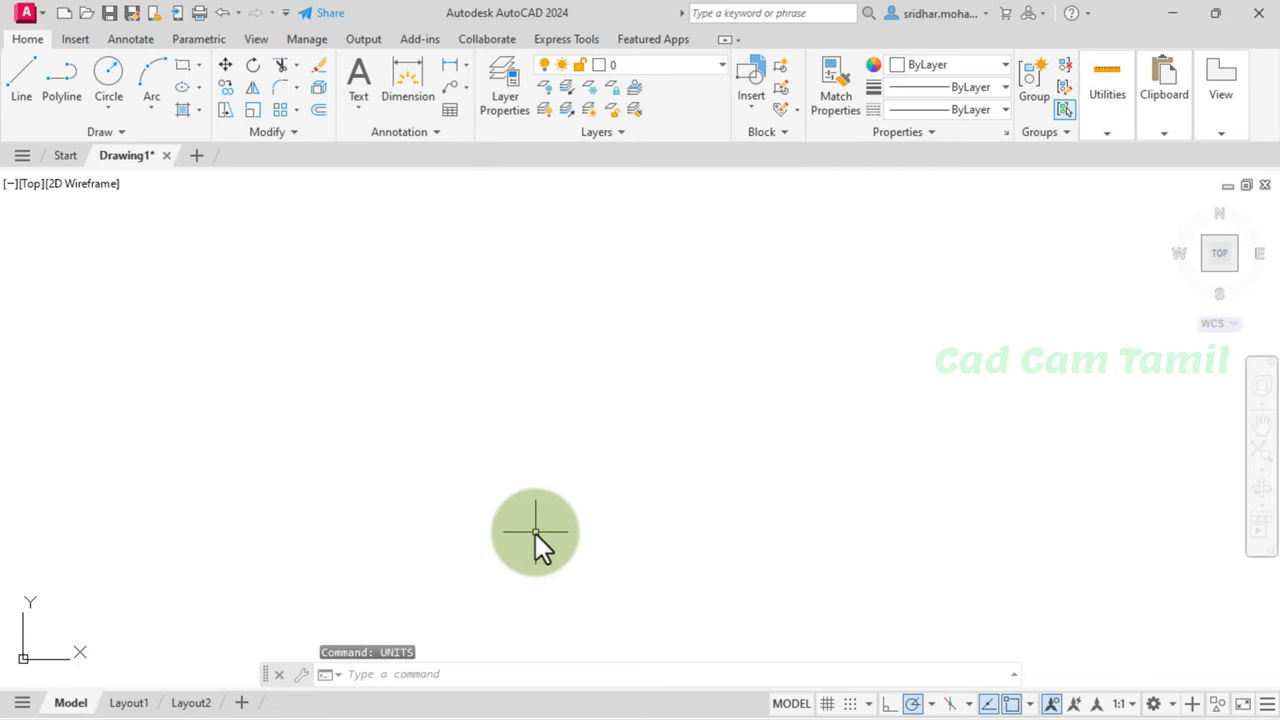
Step: Review the part-drawing slide again, then open AutoCAD's status-bar customization list
{"action": "type", "text": "l"}
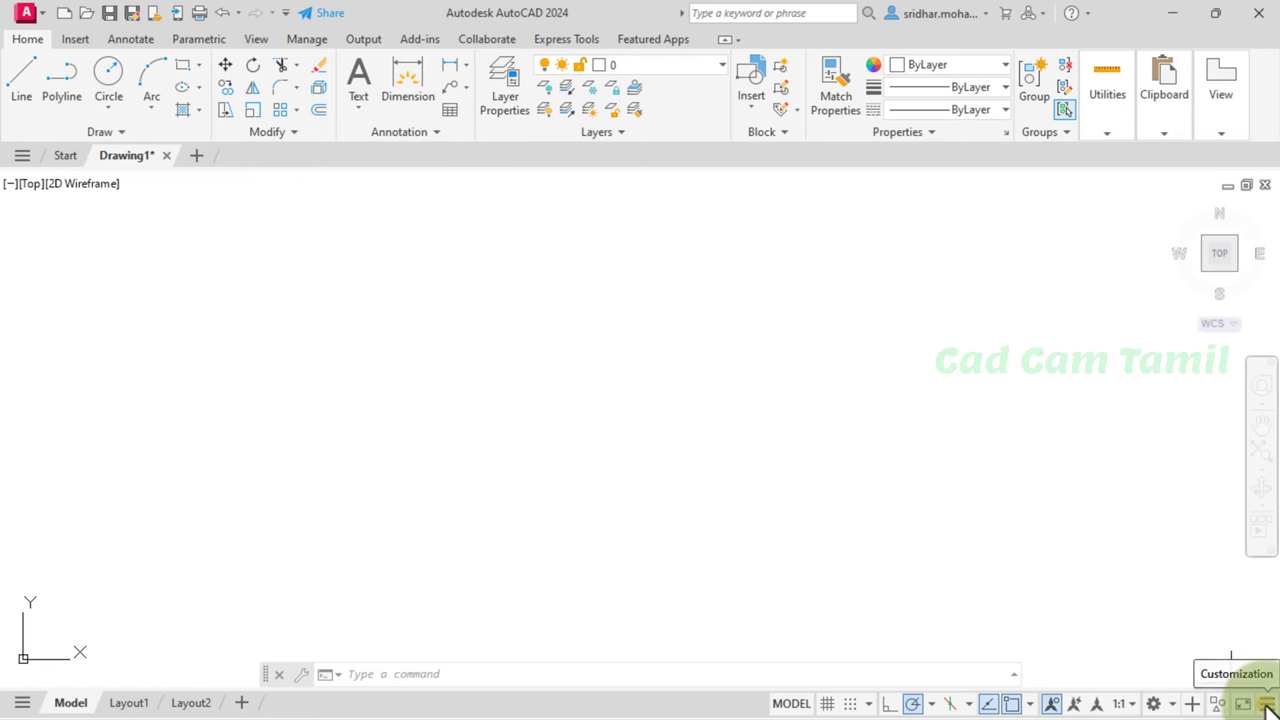
{"action": "left_click", "coordinate": [1267, 703]}
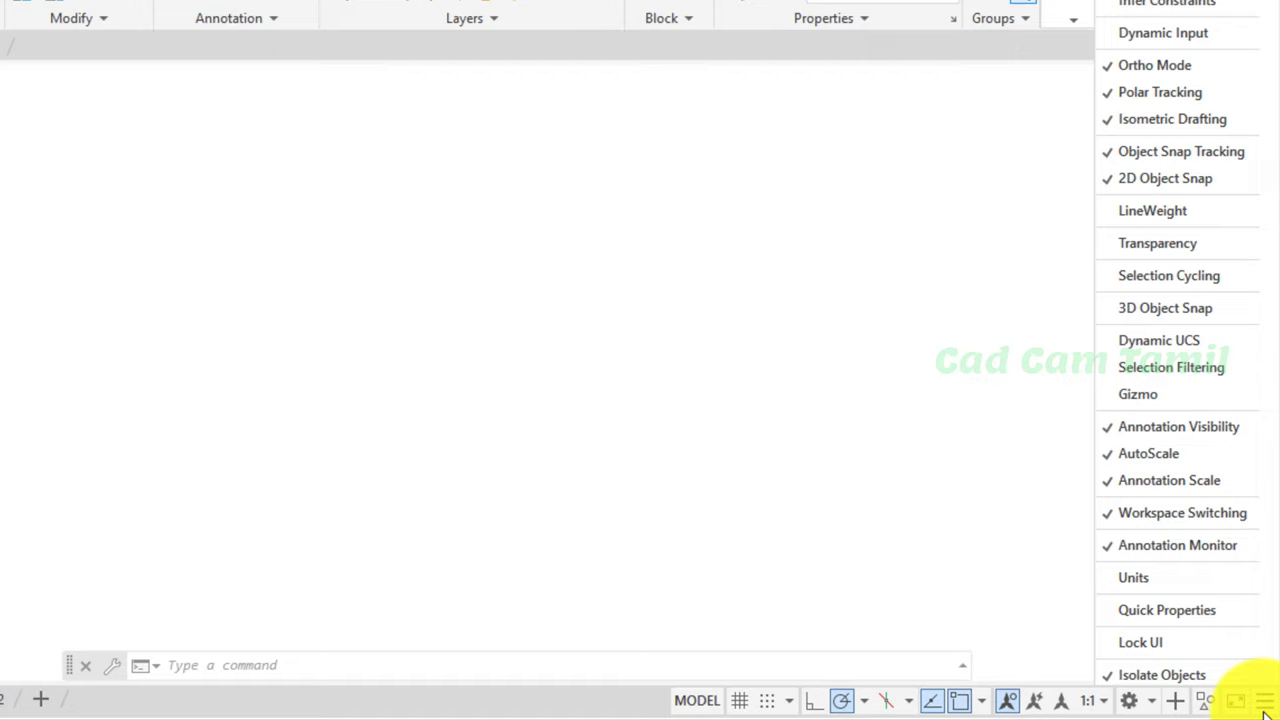
Step: Turn on Dynamic Input and set the drawing limits from 0,0 to 297,210
{"action": "left_click", "coordinate": [1158, 38]}
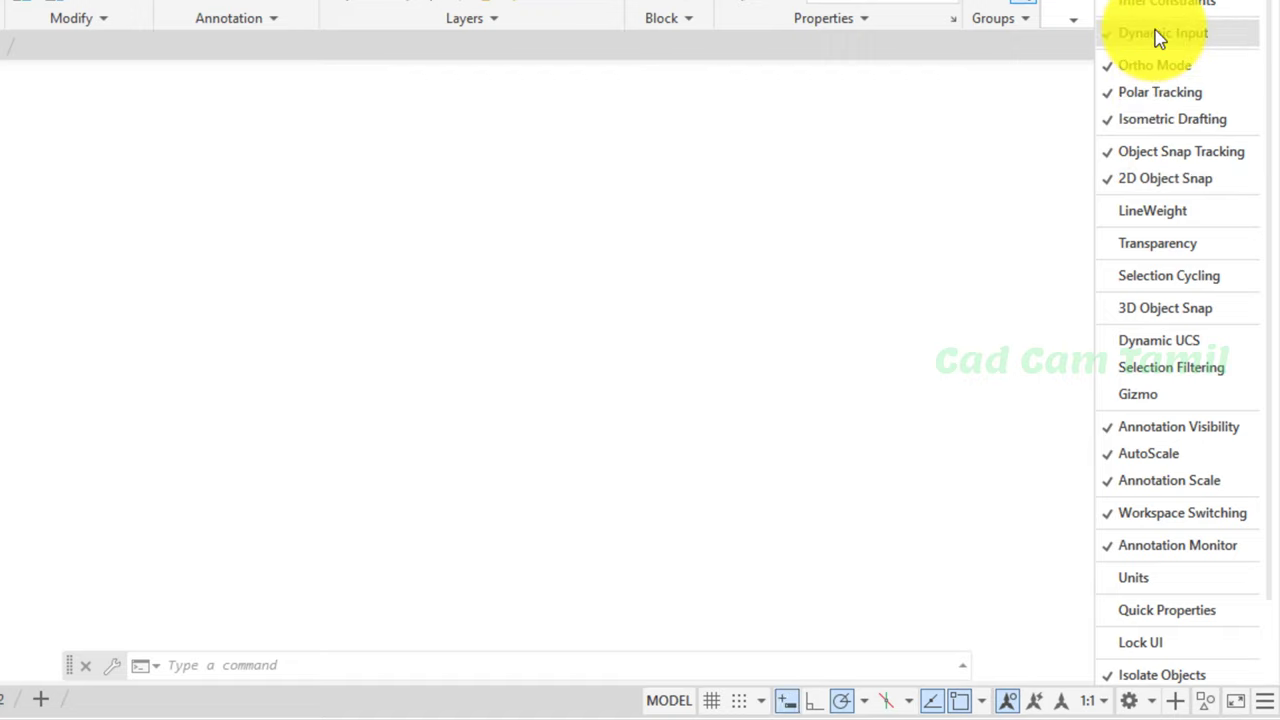
{"action": "left_click", "coordinate": [975, 350]}
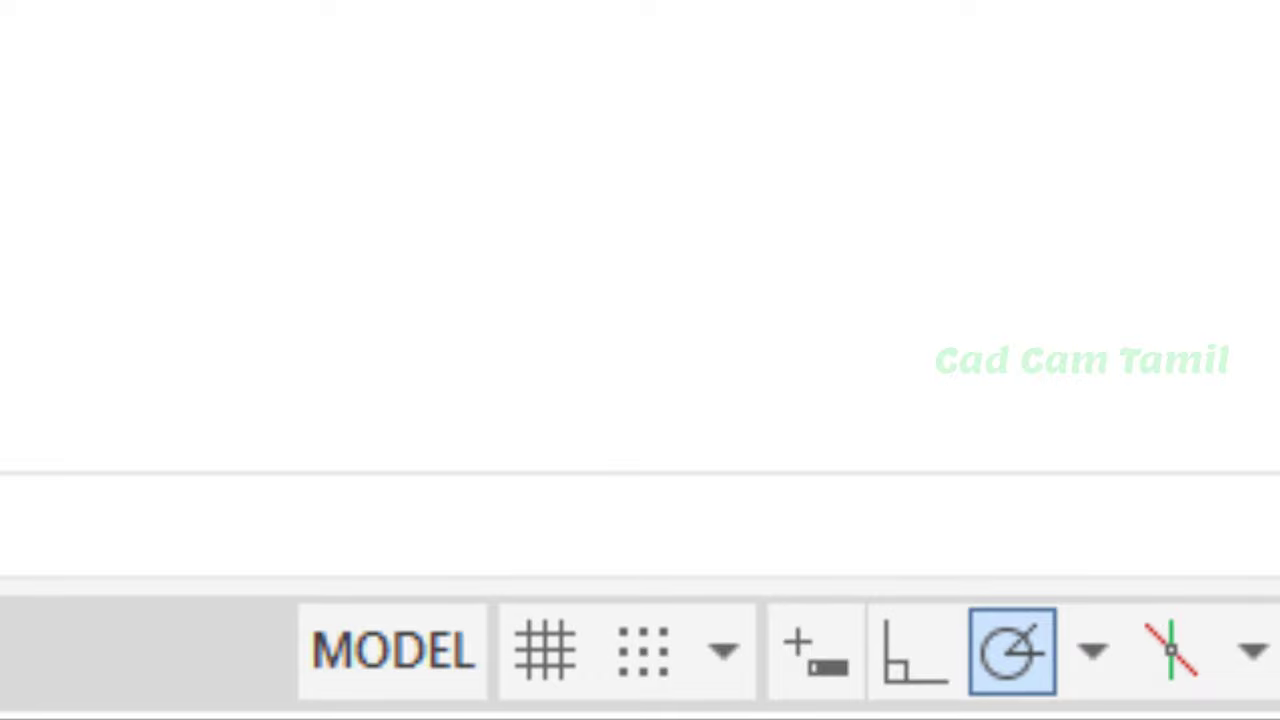
{"action": "type", "text": "li"}
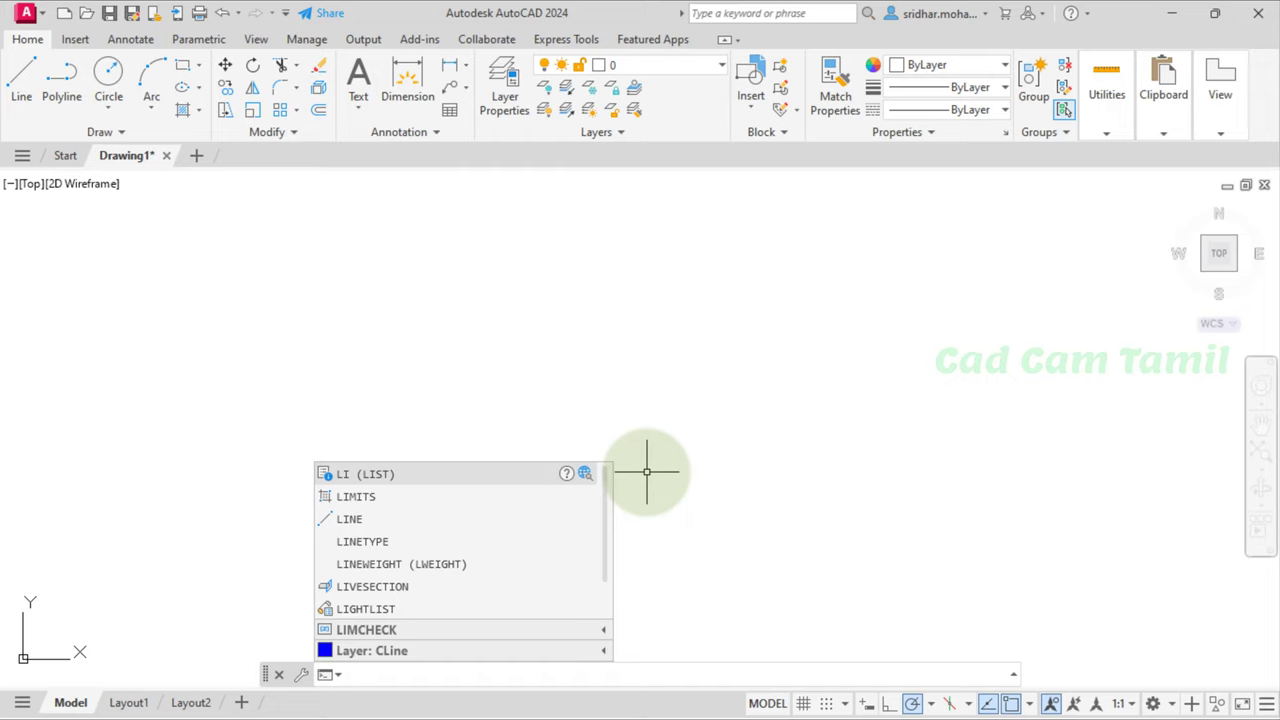
{"action": "left_click", "coordinate": [417, 497]}
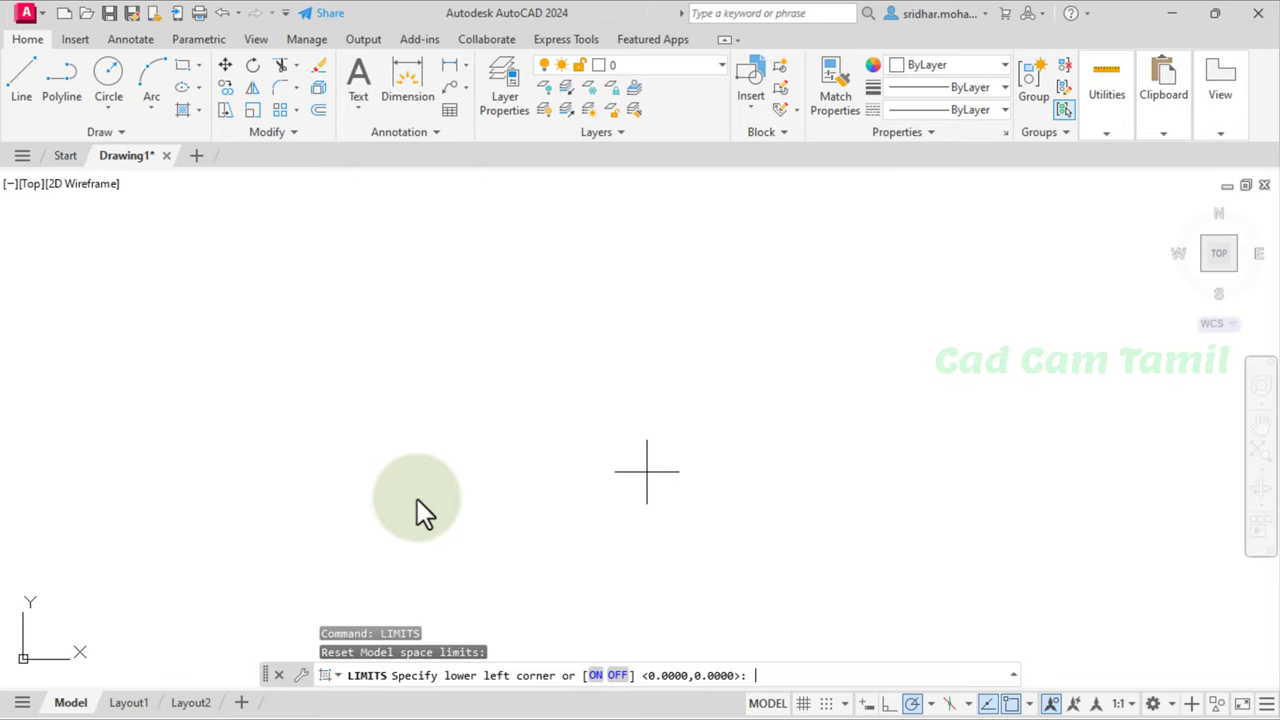
{"action": "key", "text": "Return"}
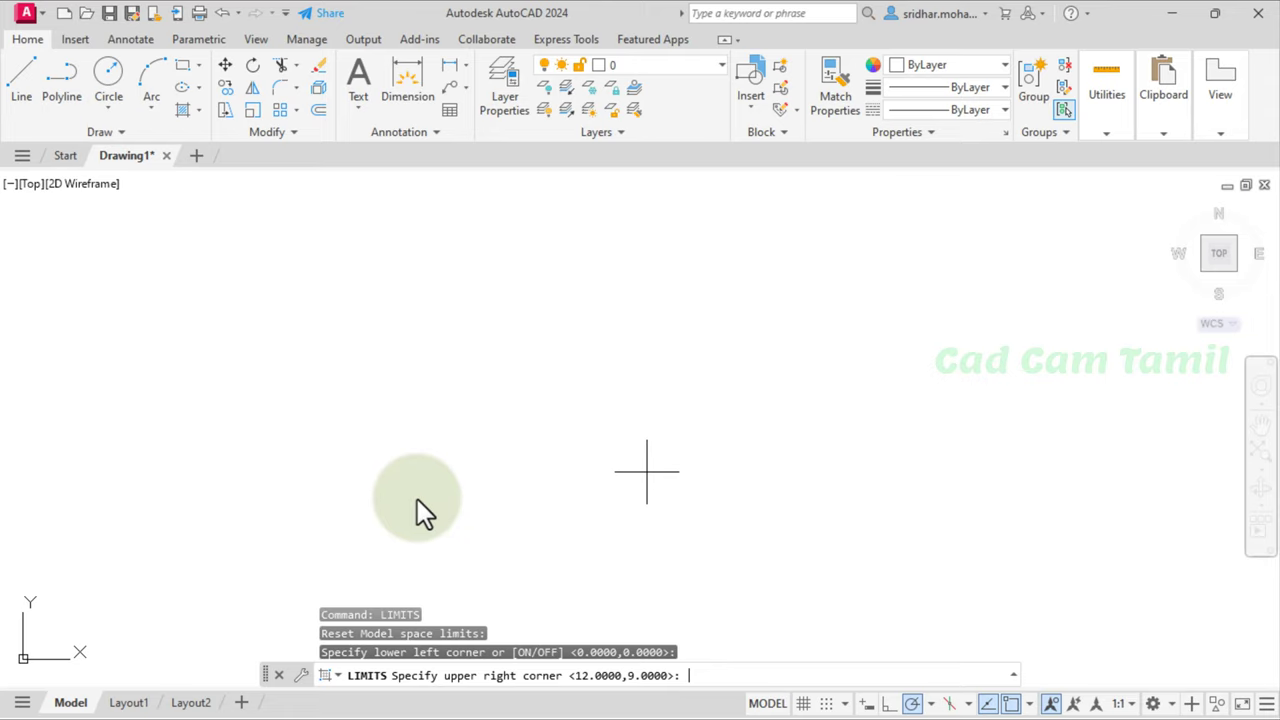
{"action": "type", "text": "297,210"}
{"action": "key", "text": "Return"}
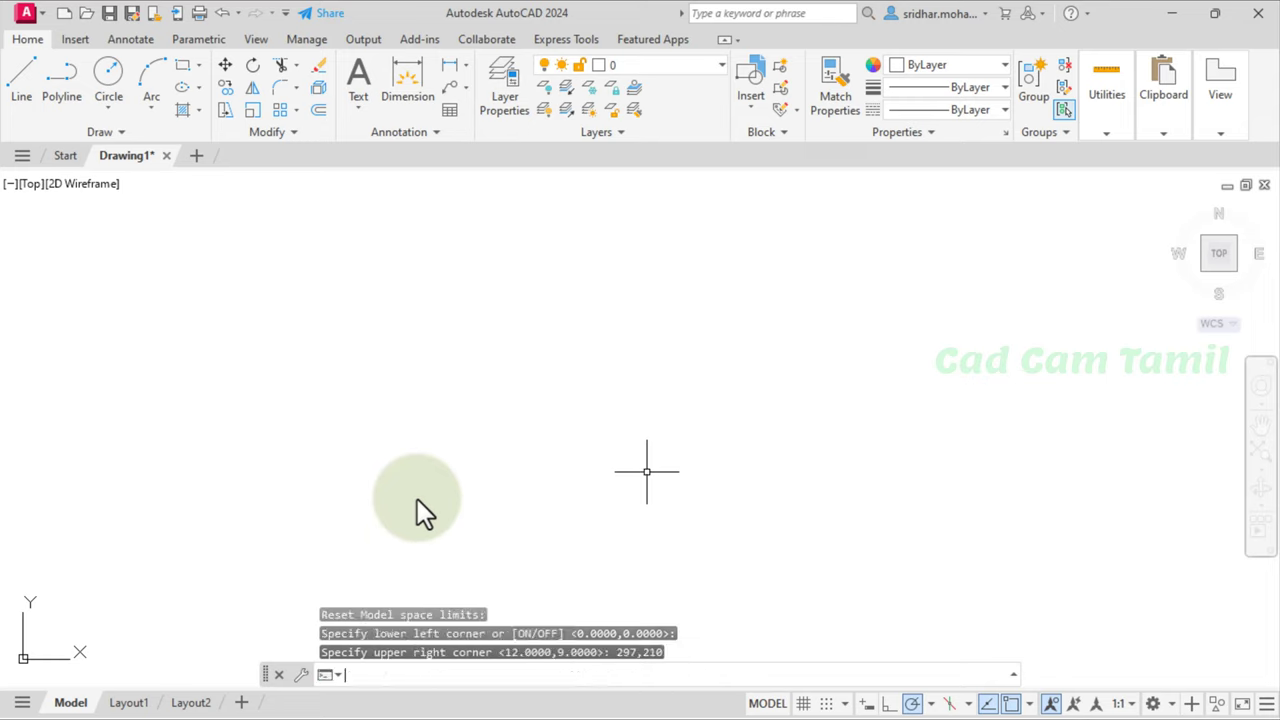
Step: Zoom All to fit the view to the new limits
{"action": "type", "text": "z"}
{"action": "key", "text": "Return"}
{"action": "type", "text": "a"}
{"action": "key", "text": "Return"}
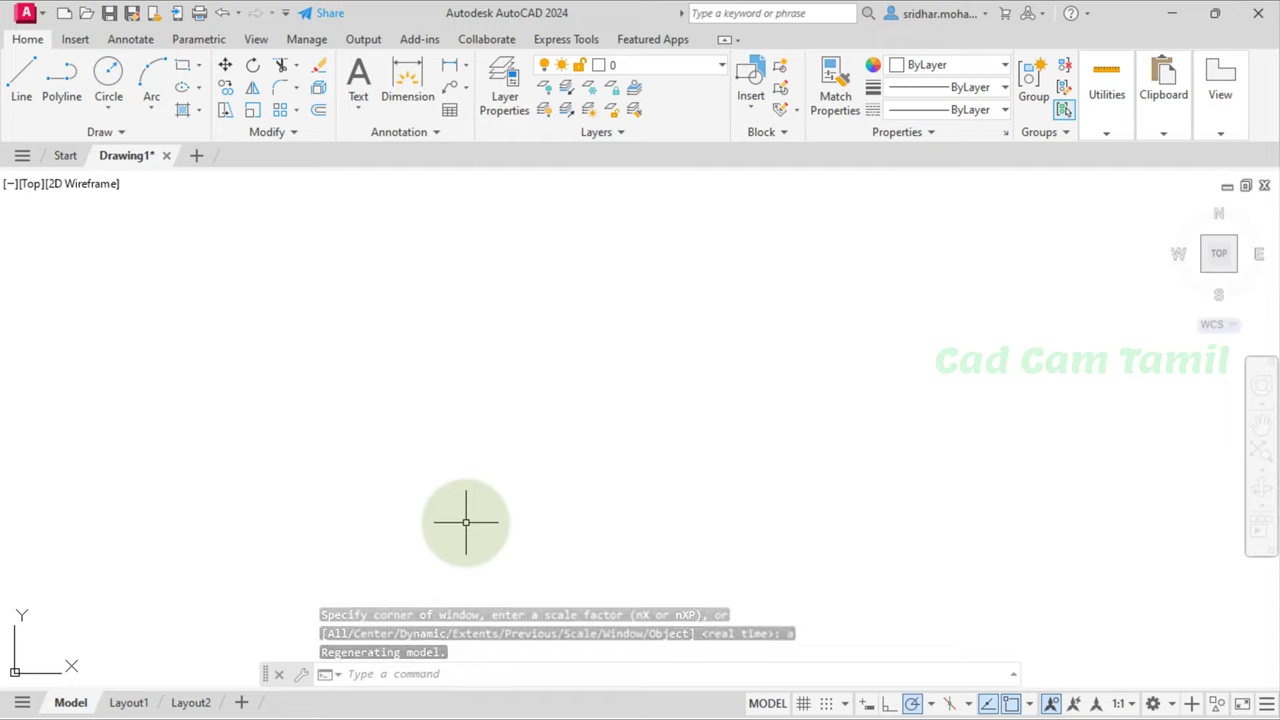
Step: Make CLine the current layer from the Layers dropdown, briefly picking Object first
{"action": "left_click", "coordinate": [723, 64]}
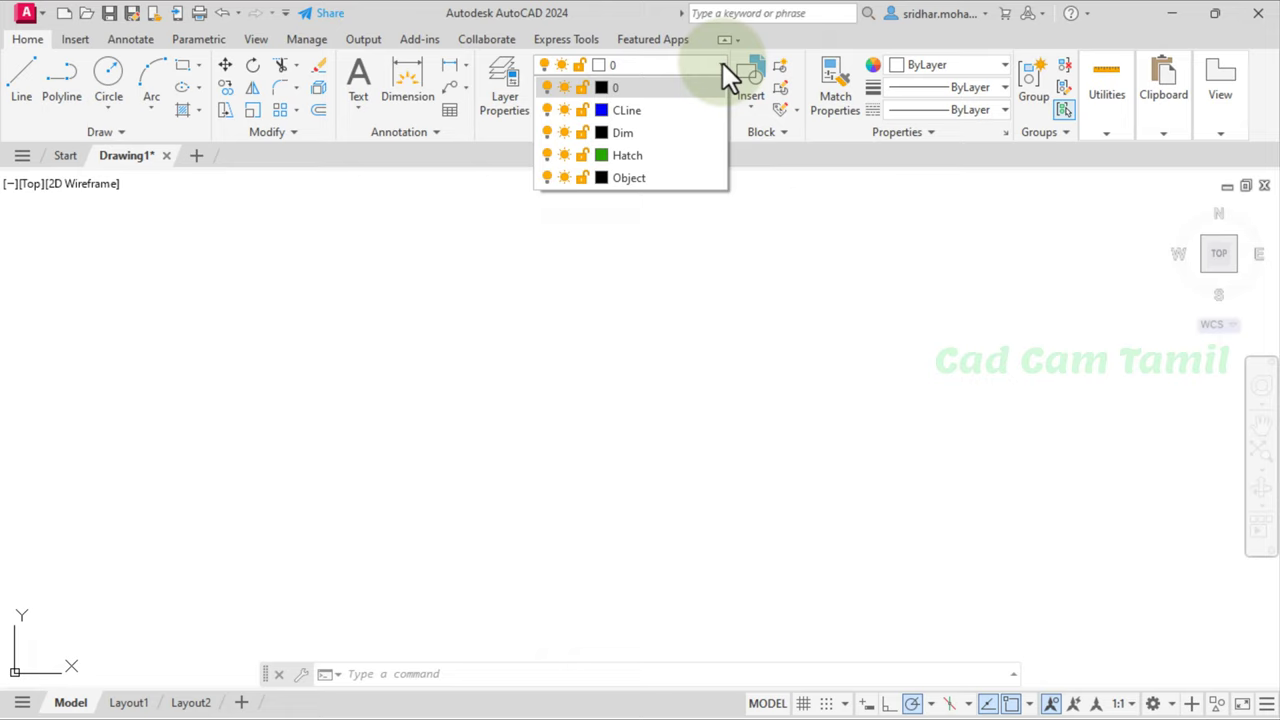
{"action": "left_click", "coordinate": [646, 177]}
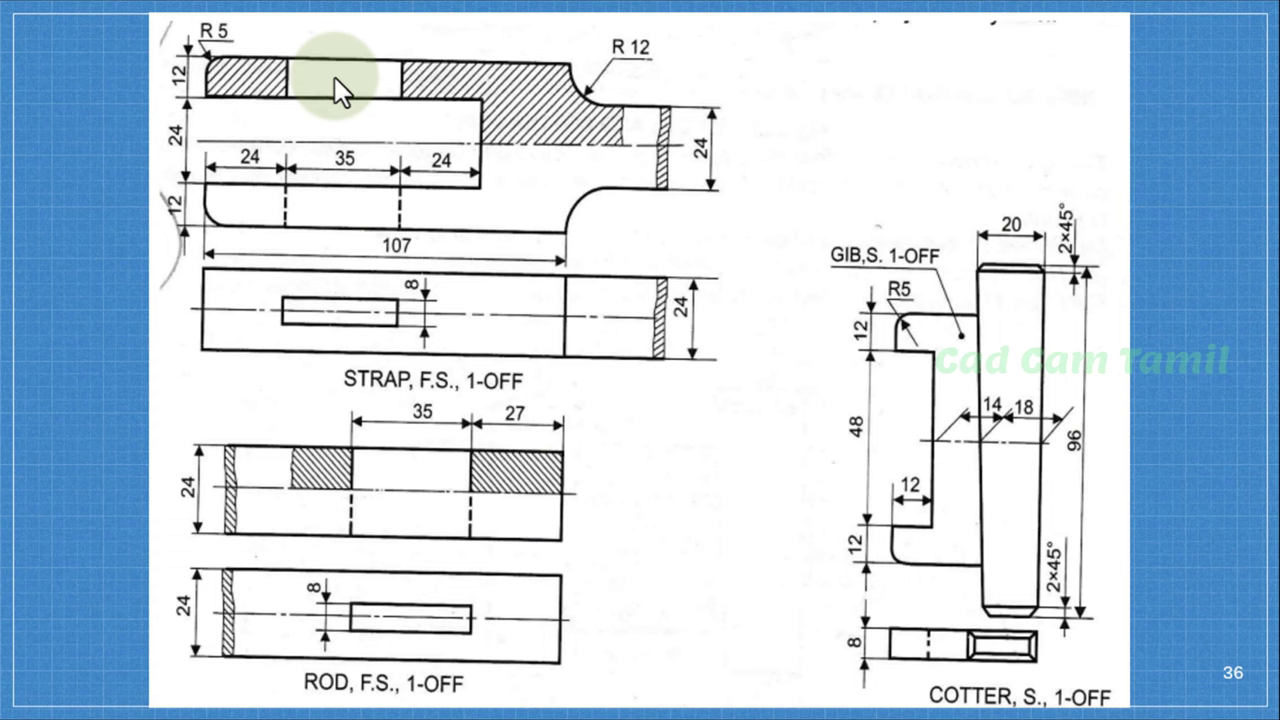
{"action": "key", "text": "alt+Tab"}
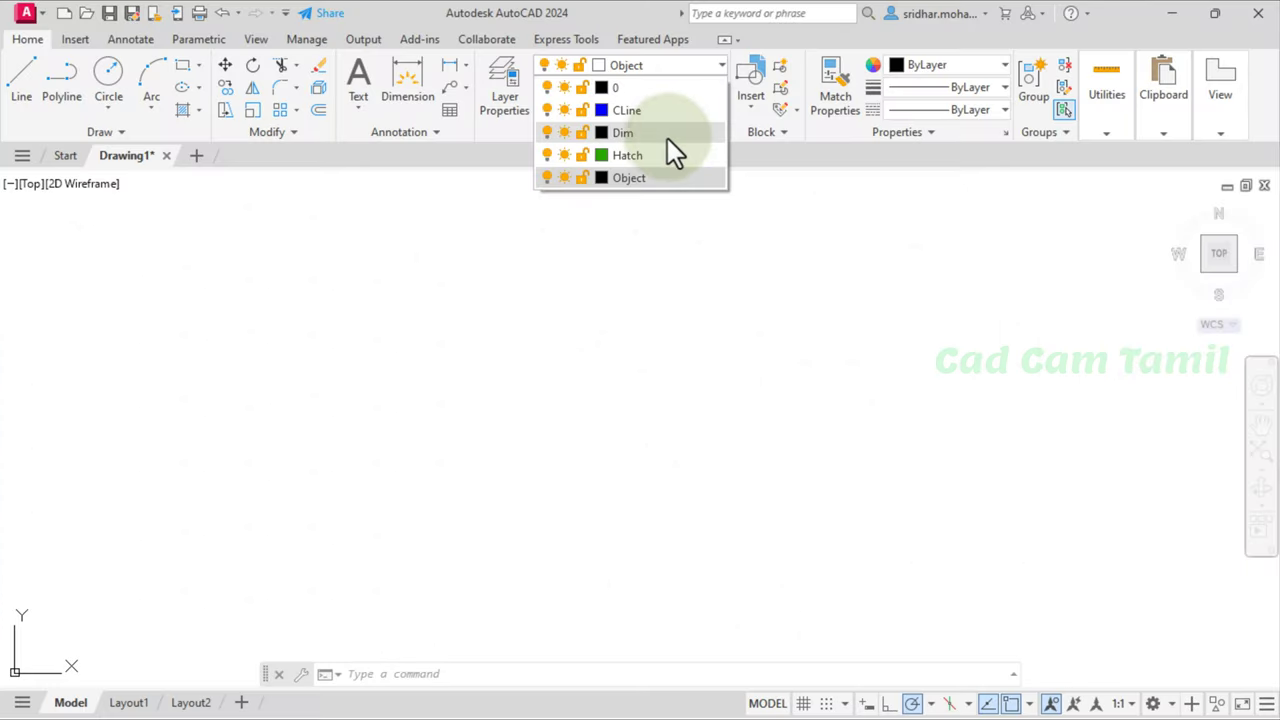
{"action": "left_click", "coordinate": [662, 115]}
Step: Draw a long horizontal centre line across the drawing on the CLine layer
{"action": "left_click", "coordinate": [21, 80]}
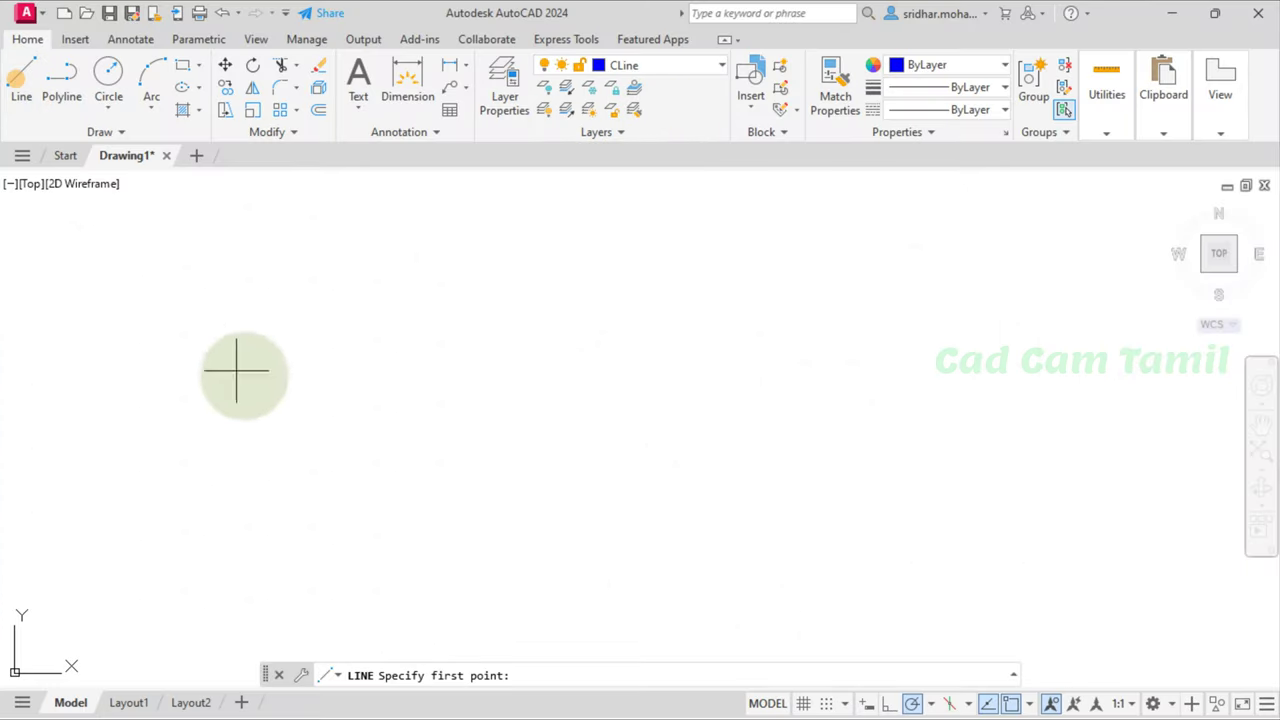
{"action": "left_click", "coordinate": [283, 404]}
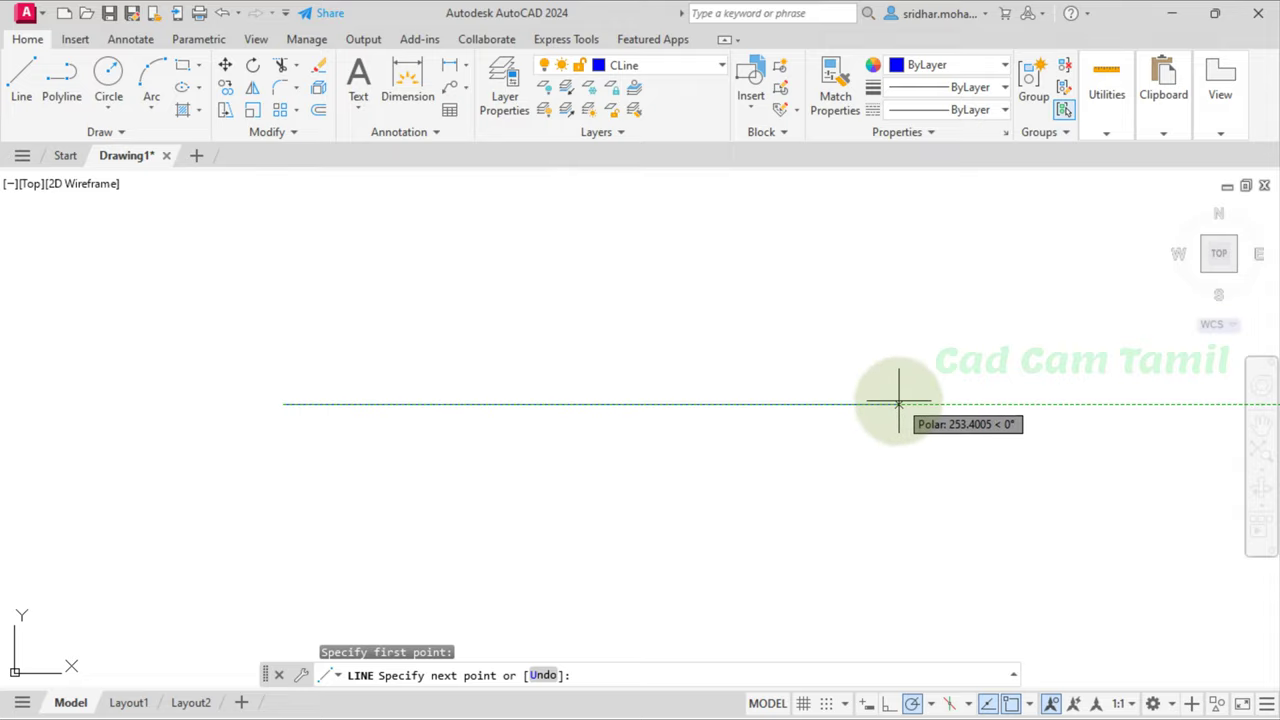
{"action": "left_click", "coordinate": [690, 404]}
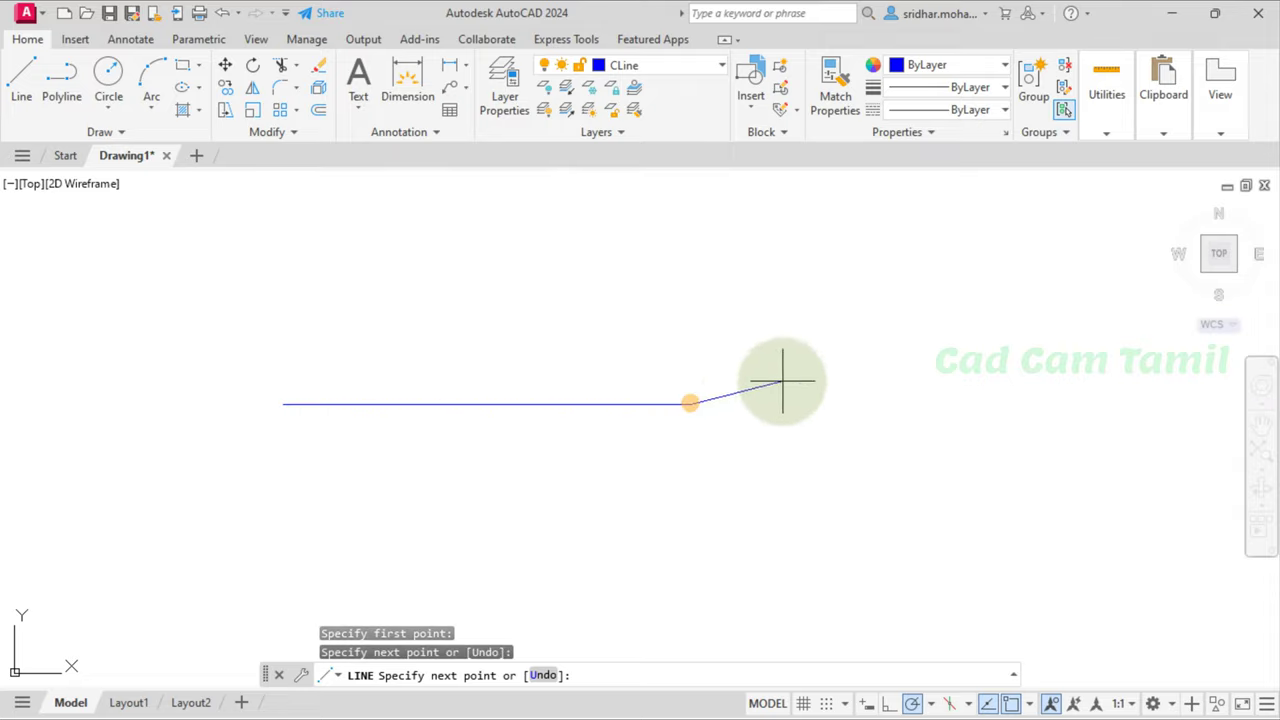
{"action": "key", "text": "Return"}
Step: Zoom to inspect the centre line's dashes, then select it and open the linetype list
{"action": "scroll", "coordinate": [586, 423], "scroll_direction": "up", "scroll_amount": 3}
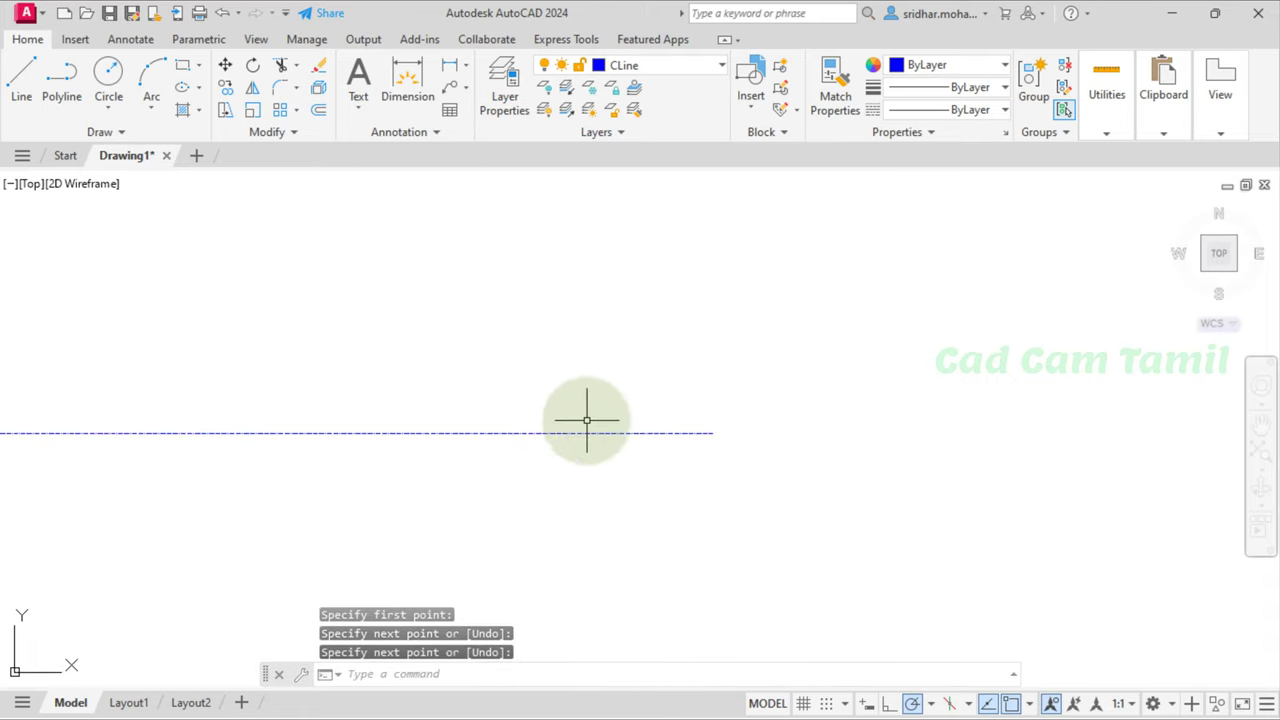
{"action": "scroll", "coordinate": [972, 404], "scroll_direction": "up", "scroll_amount": 2}
{"action": "scroll", "coordinate": [543, 429], "scroll_direction": "down", "scroll_amount": 3}
{"action": "scroll", "coordinate": [760, 420], "scroll_direction": "up", "scroll_amount": 3}
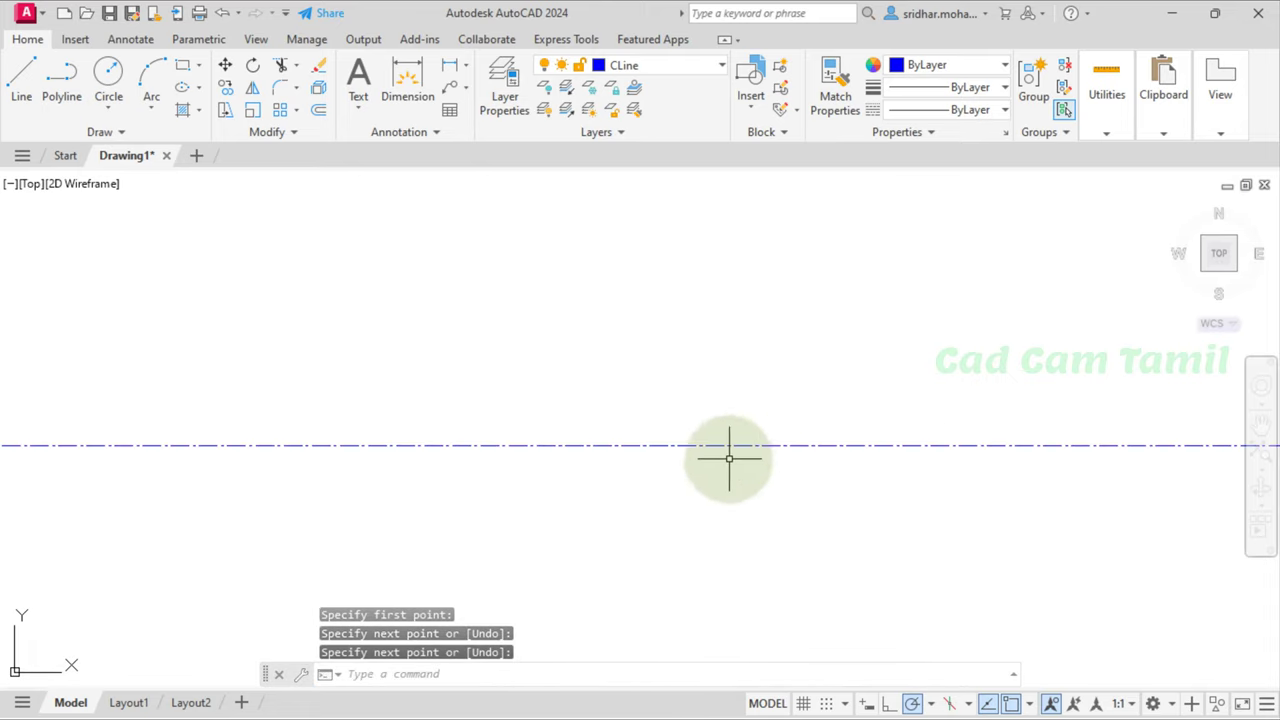
{"action": "scroll", "coordinate": [669, 331], "scroll_direction": "down", "scroll_amount": 5}
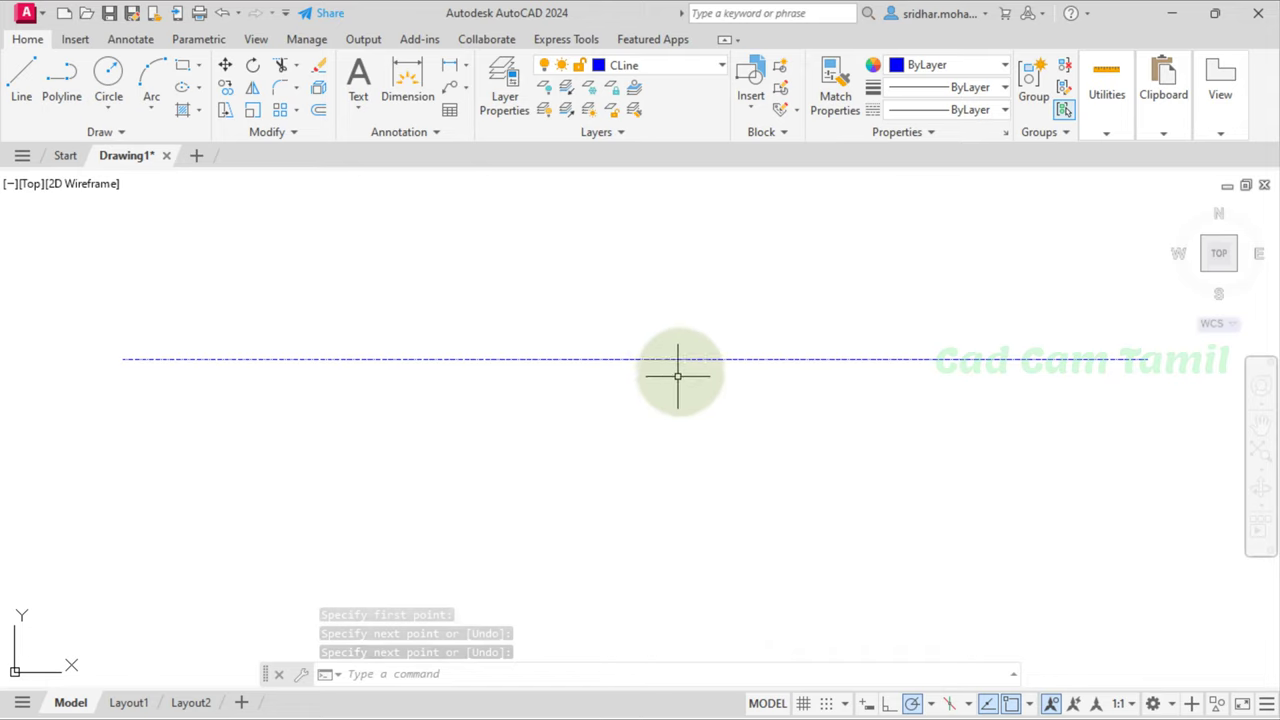
{"action": "left_click", "coordinate": [685, 360]}
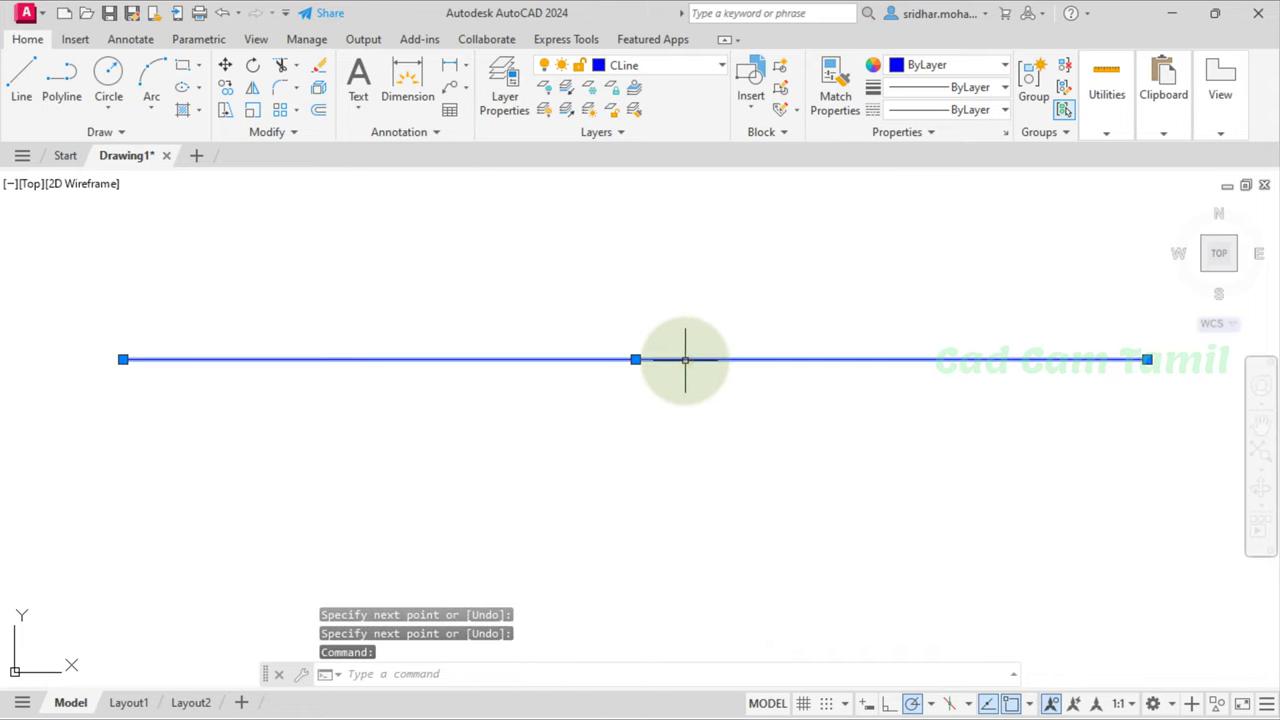
{"action": "left_click", "coordinate": [957, 112]}
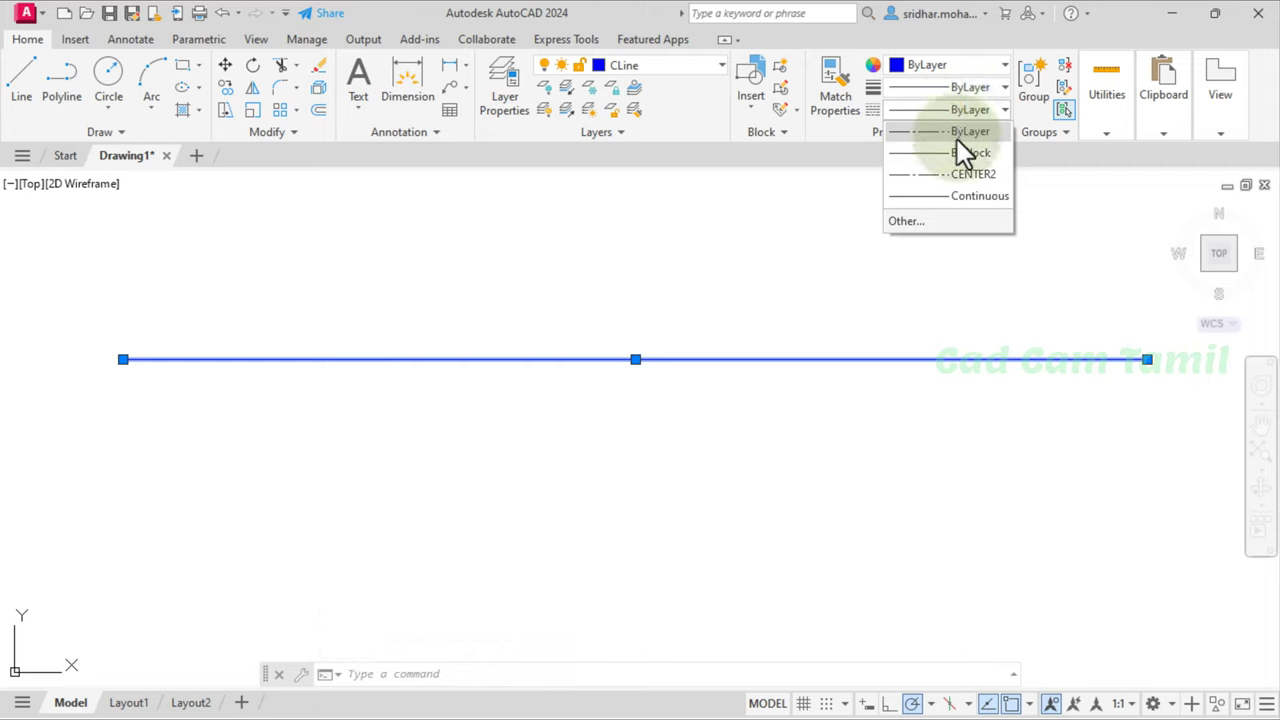
Step: In the Linetype Manager, set the global linetype scale factor to 4.0000
{"action": "left_click", "coordinate": [938, 221]}
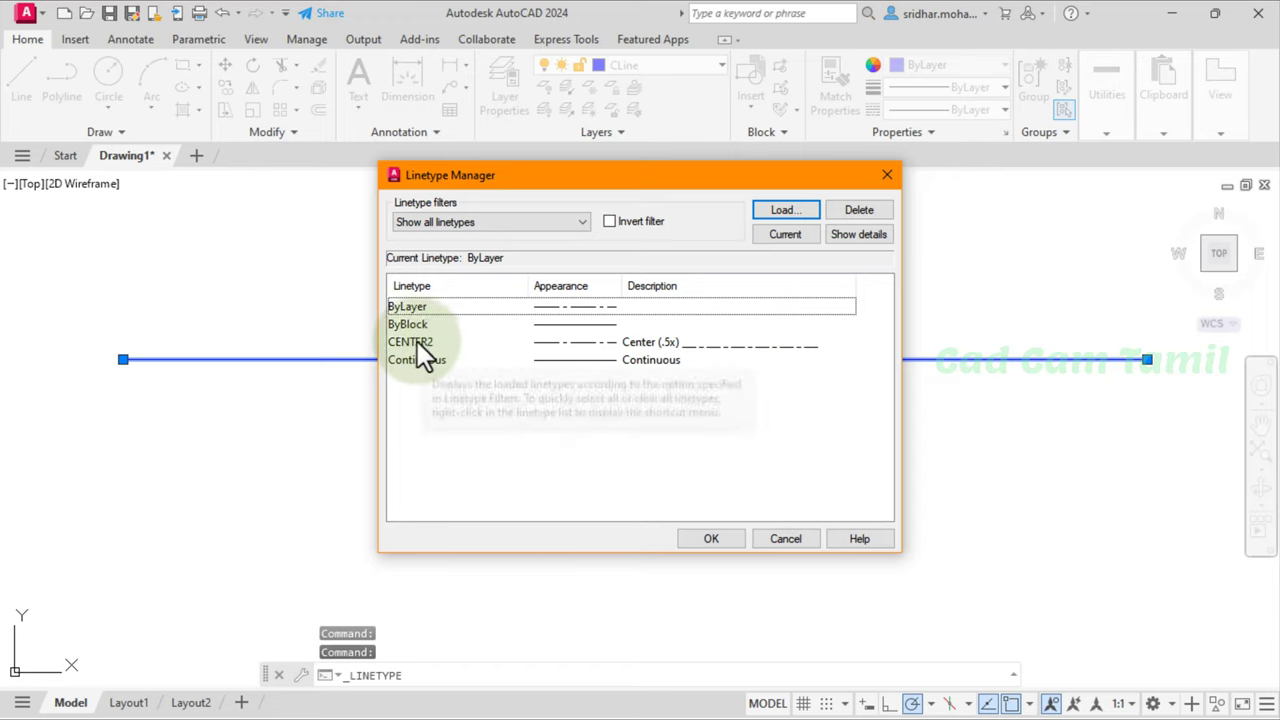
{"action": "left_click", "coordinate": [417, 341]}
{"action": "left_click", "coordinate": [424, 310]}
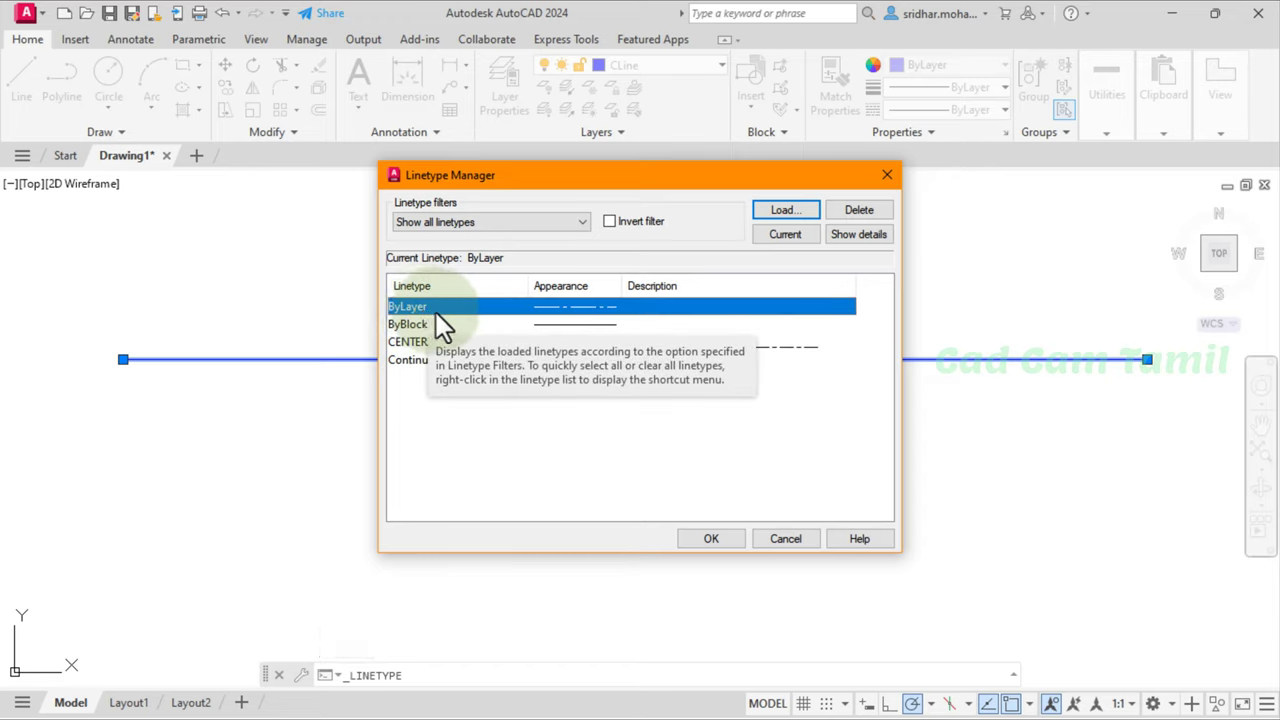
{"action": "left_click", "coordinate": [838, 240]}
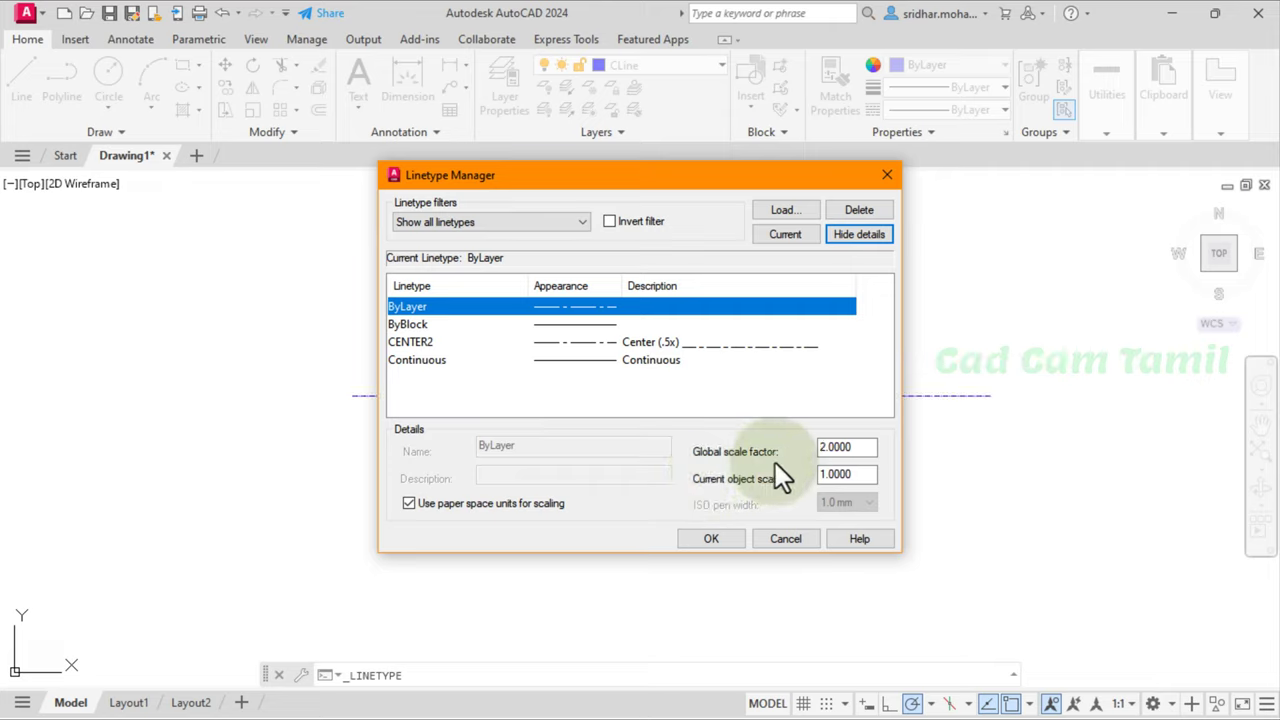
{"action": "left_click", "coordinate": [830, 450]}
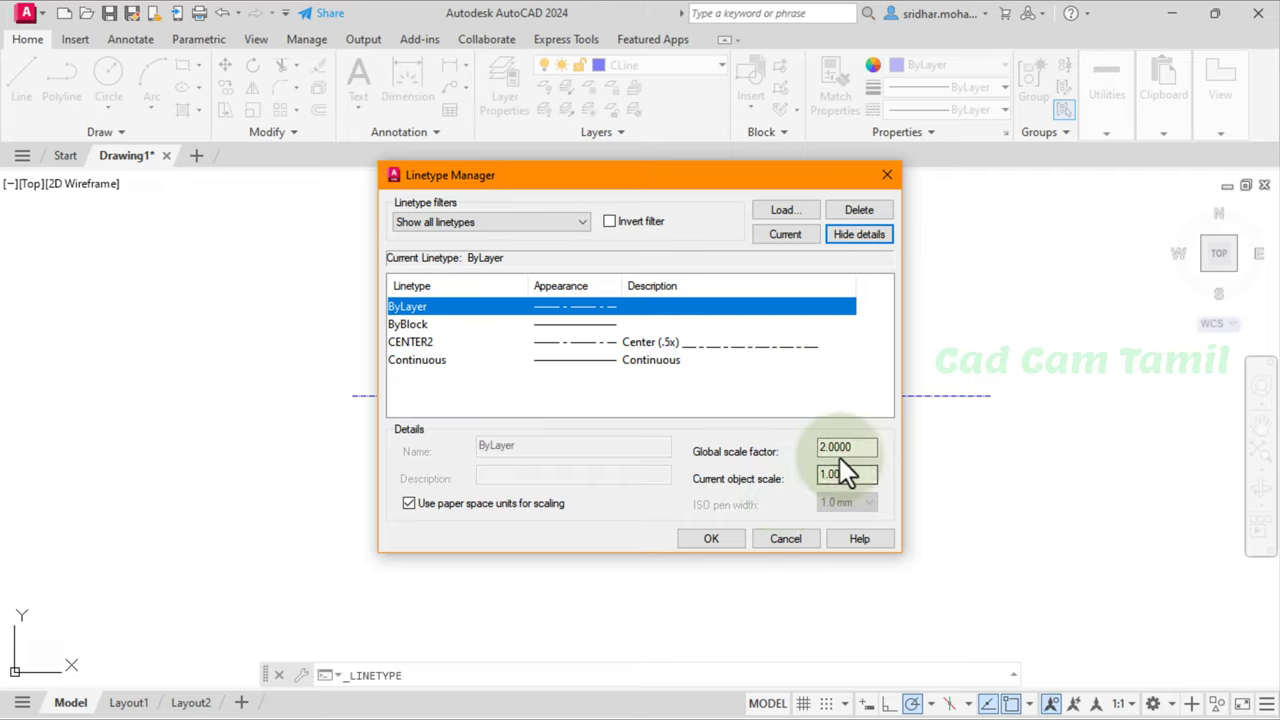
{"action": "left_click_drag", "start_coordinate": [828, 448], "coordinate": [795, 452]}
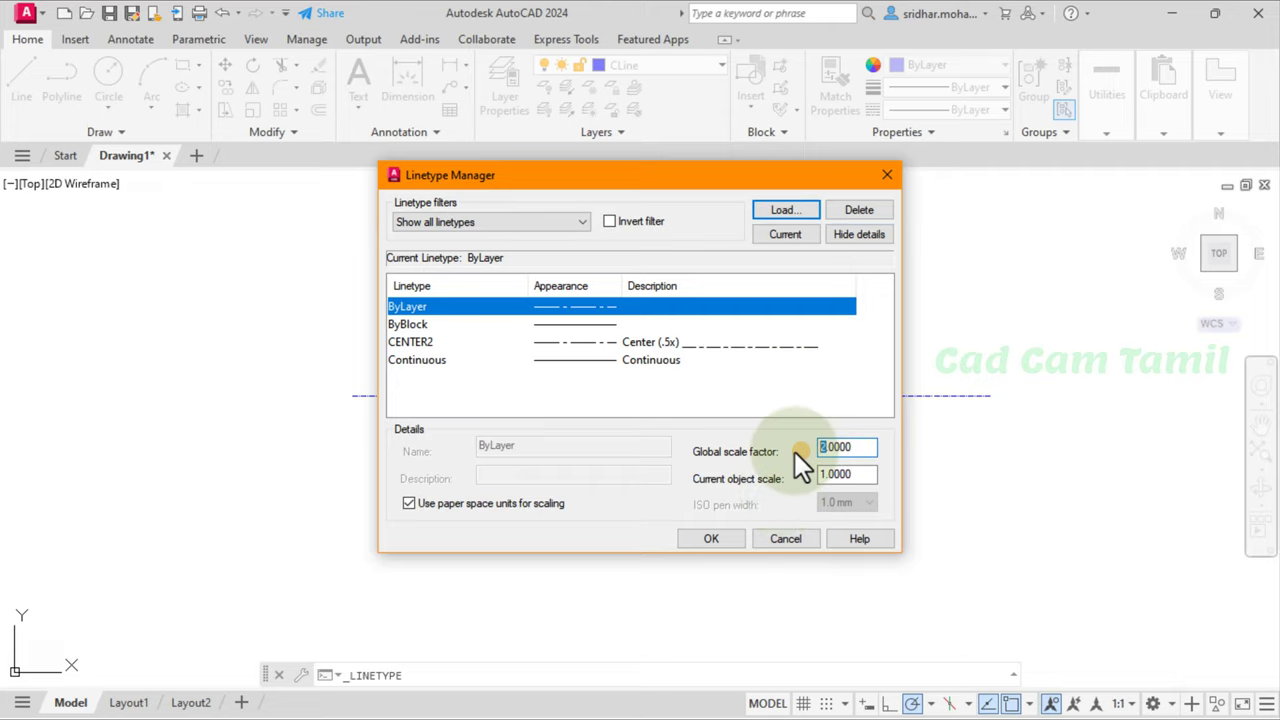
{"action": "type", "text": "1"}
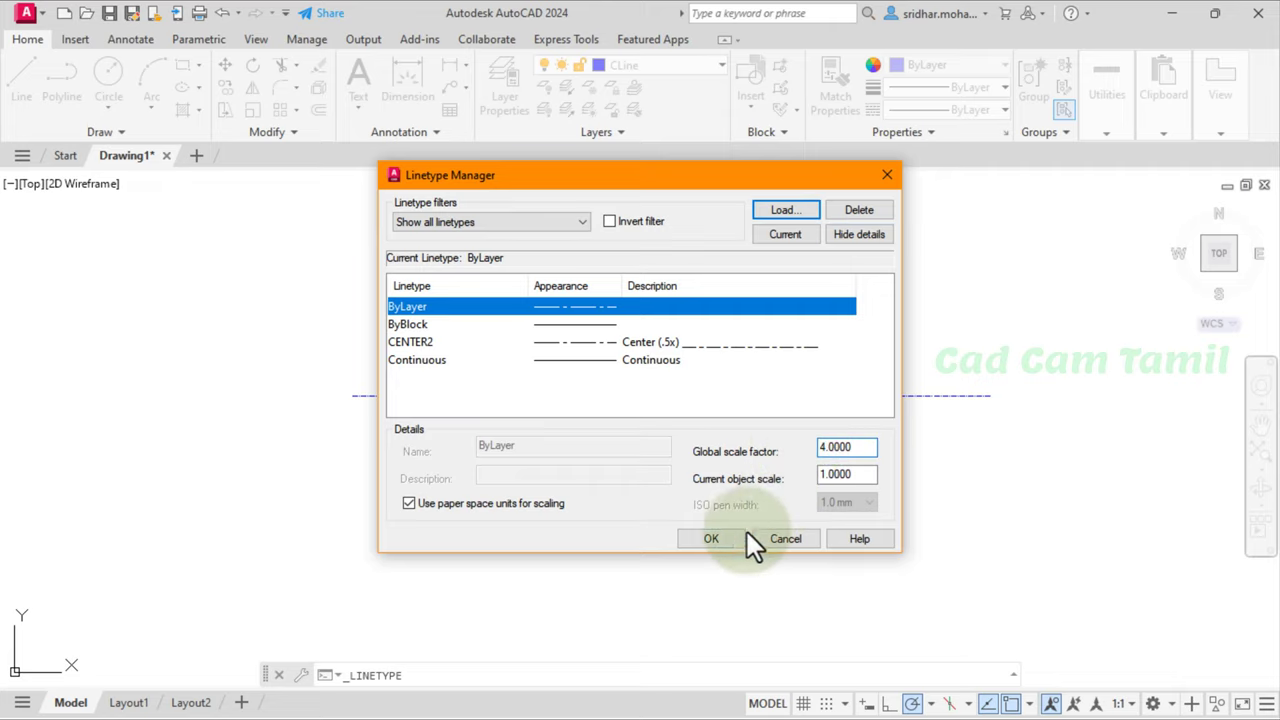
{"action": "left_click", "coordinate": [726, 538]}
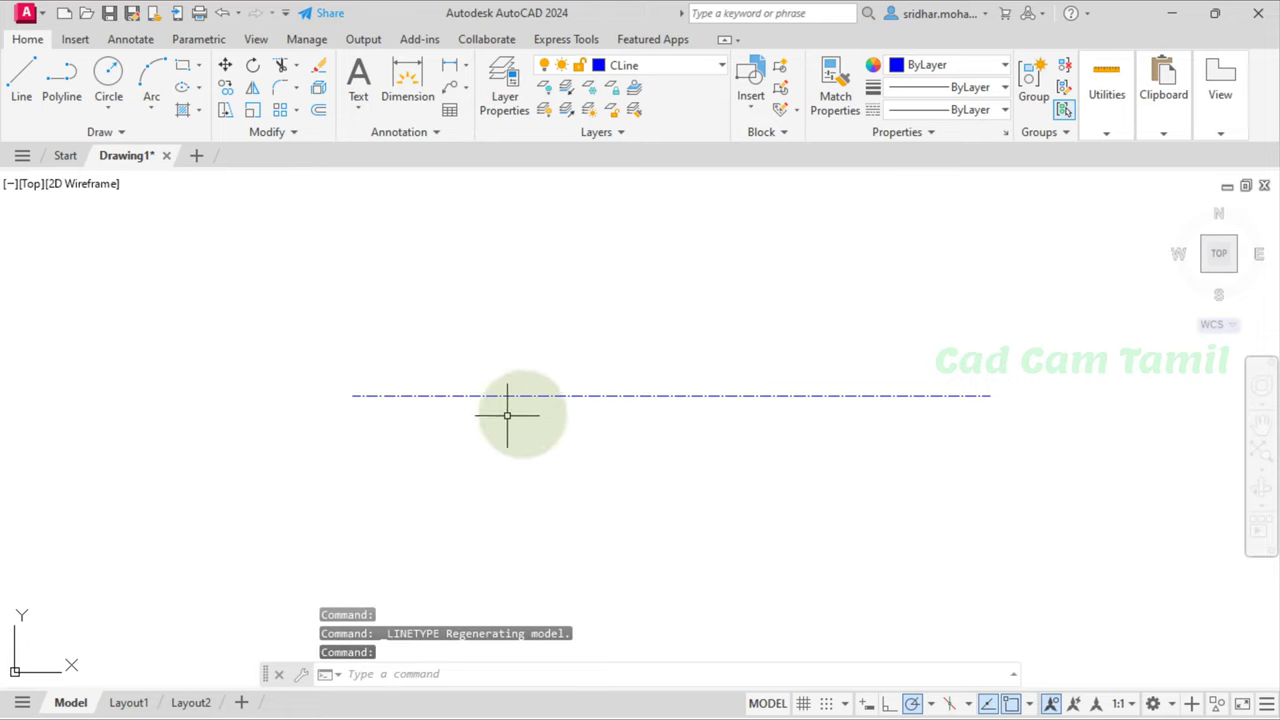
Step: Make Object the current layer and start LINE, checking the reference slide
{"action": "scroll", "coordinate": [616, 405], "scroll_direction": "up", "scroll_amount": 2}
{"action": "scroll", "coordinate": [503, 428], "scroll_direction": "down", "scroll_amount": 2}
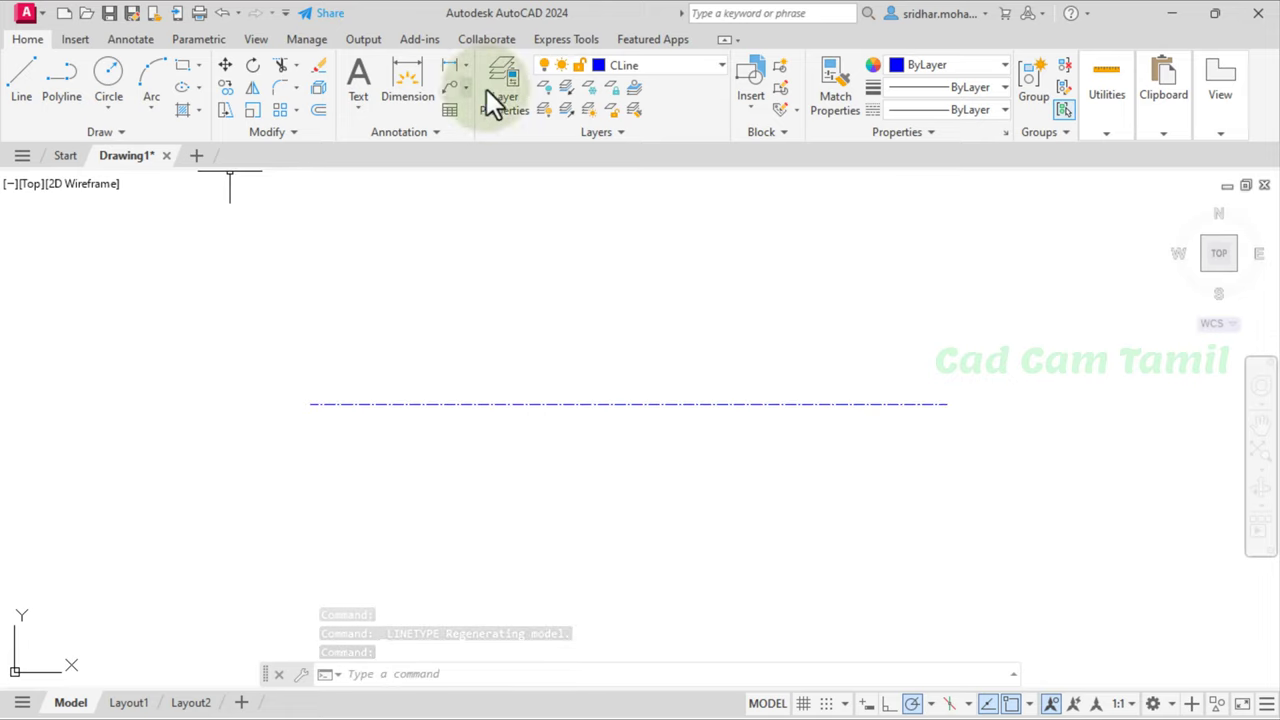
{"action": "left_click", "coordinate": [620, 76]}
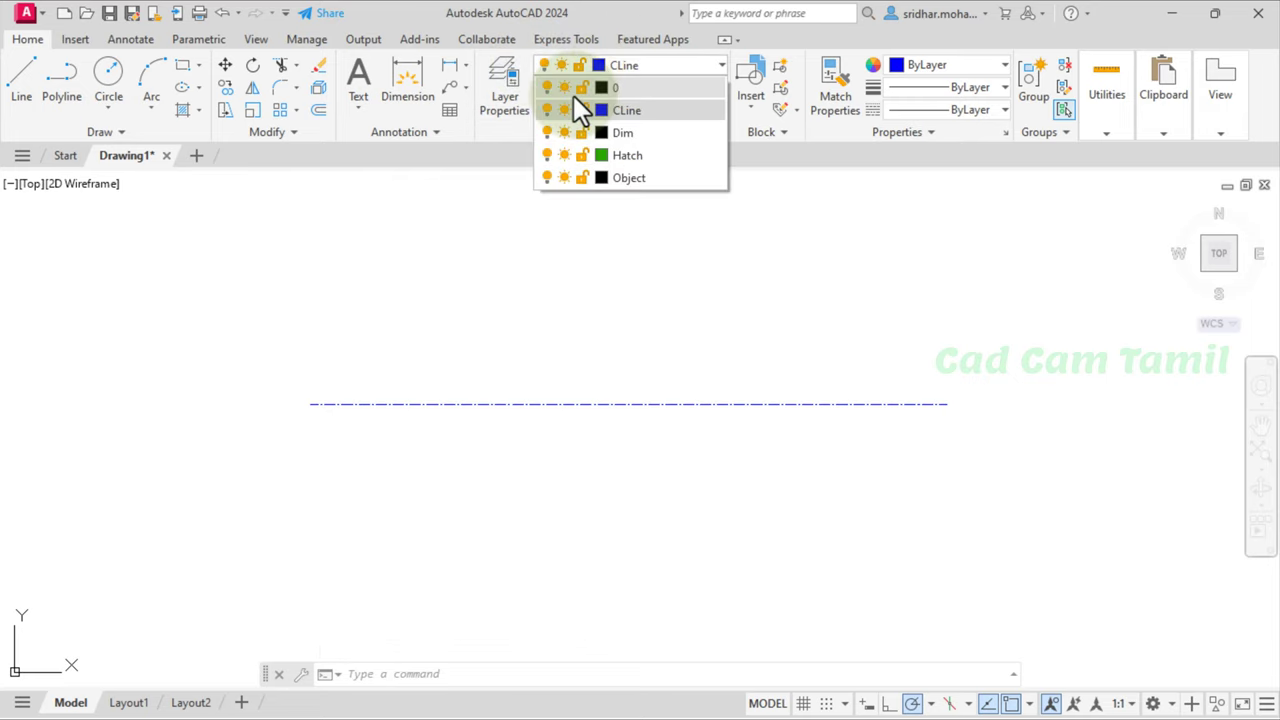
{"action": "left_click", "coordinate": [637, 176]}
{"action": "left_click", "coordinate": [24, 78]}
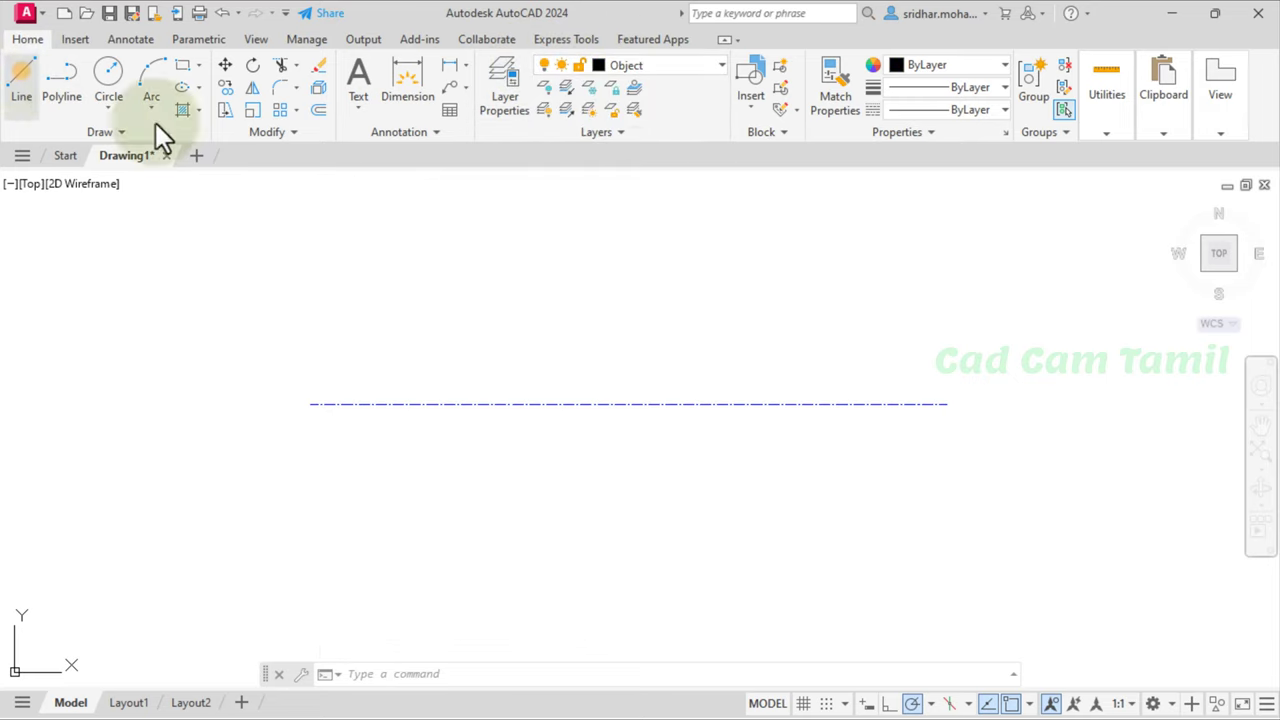
{"action": "key", "text": "alt+Tab"}
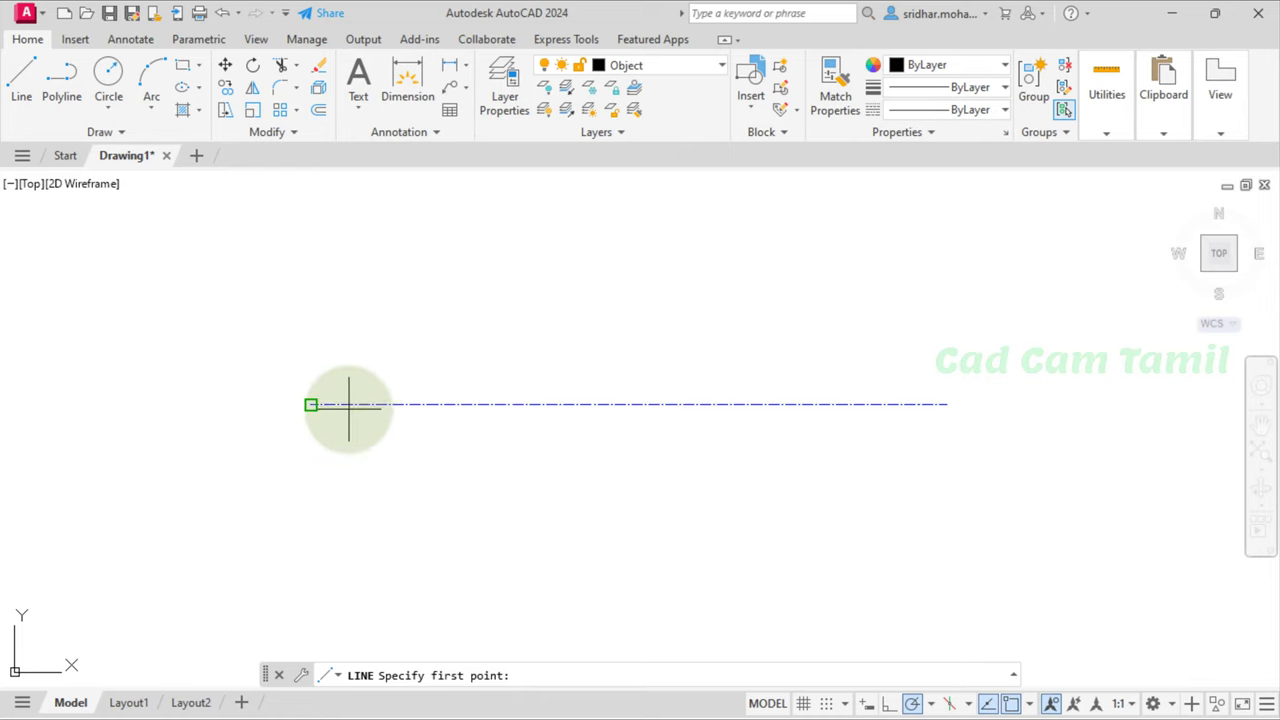
Step: Turn on every object snap mode in Drafting Settings
{"action": "left_click", "coordinate": [1029, 703]}
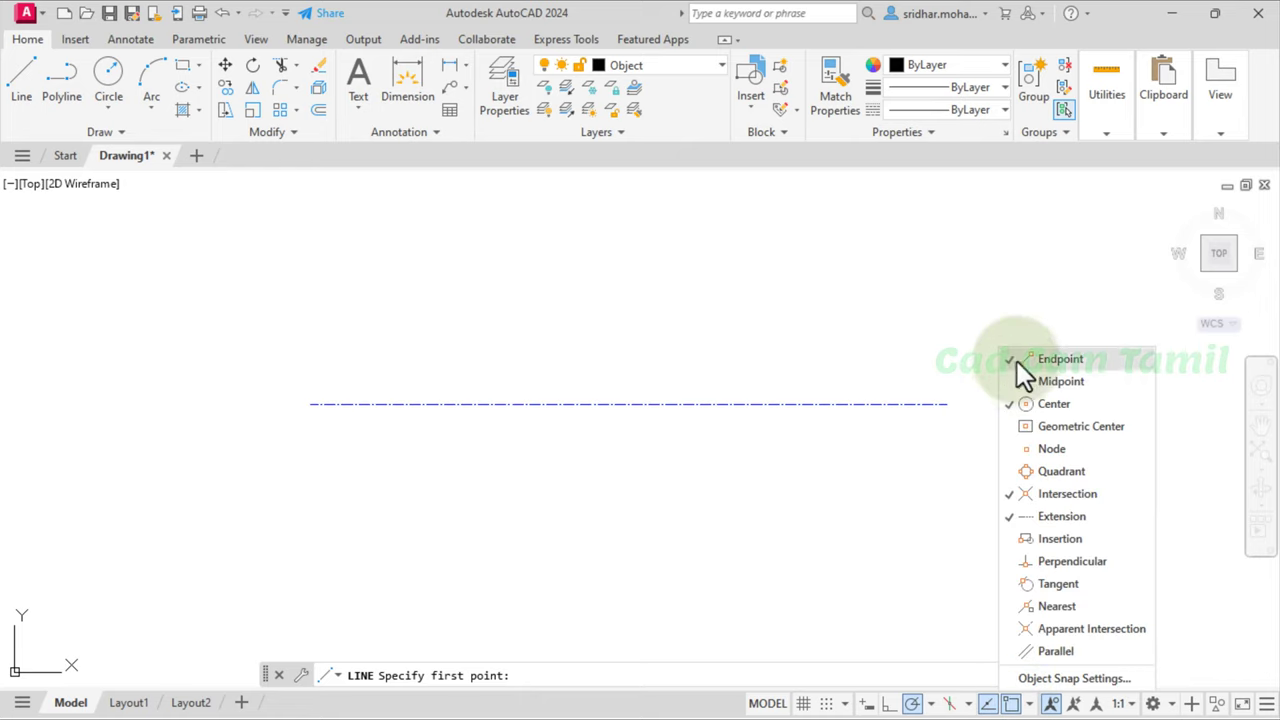
{"action": "left_click", "coordinate": [1046, 676]}
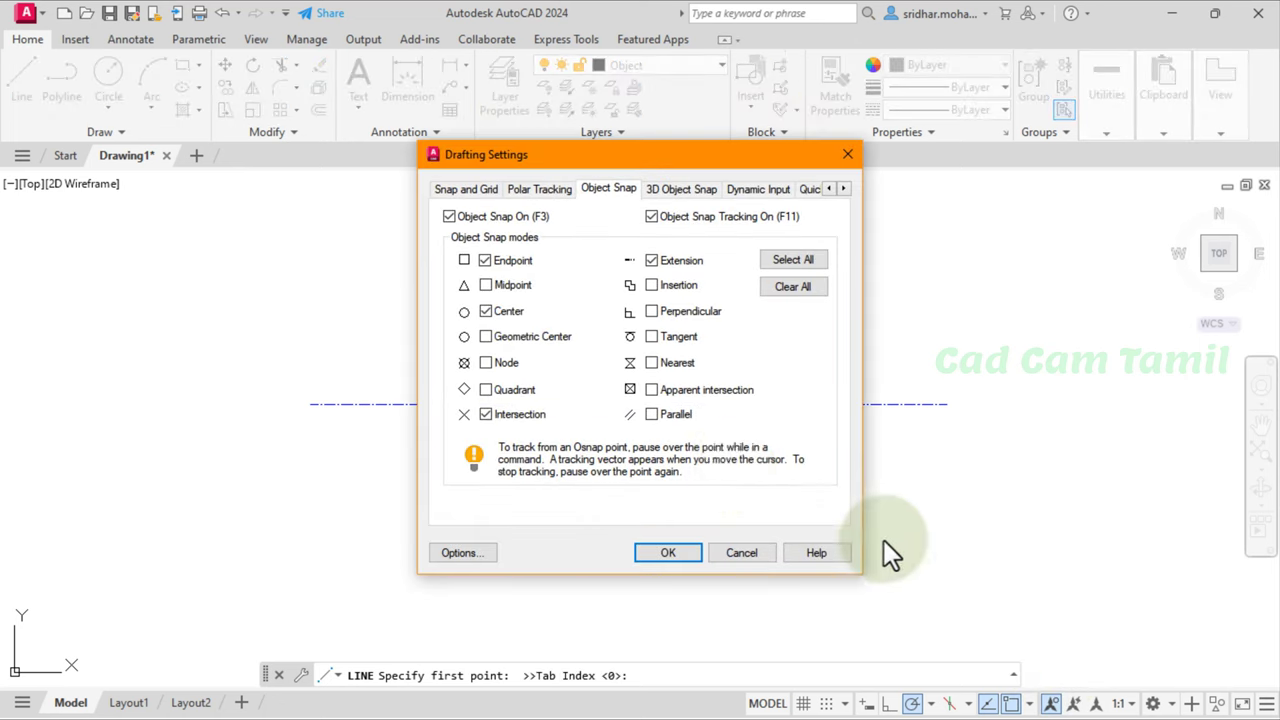
{"action": "left_click", "coordinate": [772, 262]}
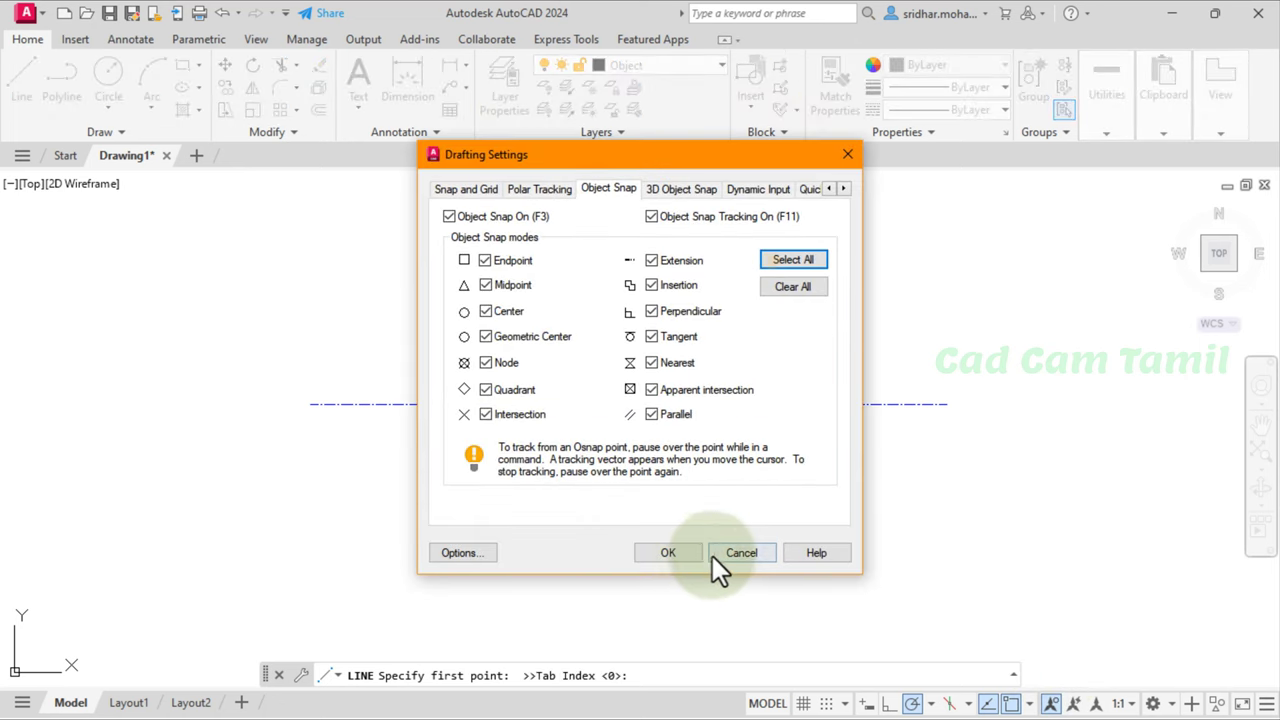
{"action": "left_click", "coordinate": [691, 558]}
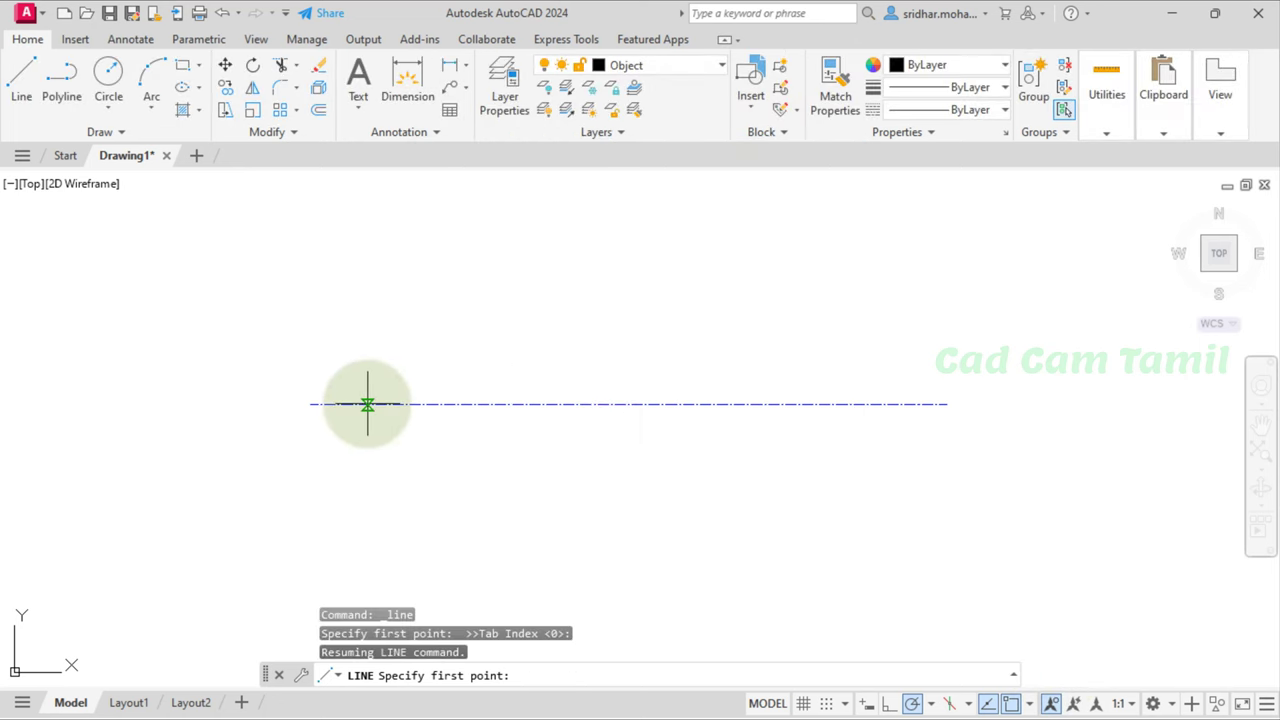
Step: From the centre line's left end, draw the strap outline: 12, 12 up, 107 across, 12 down
{"action": "left_click", "coordinate": [344, 404]}
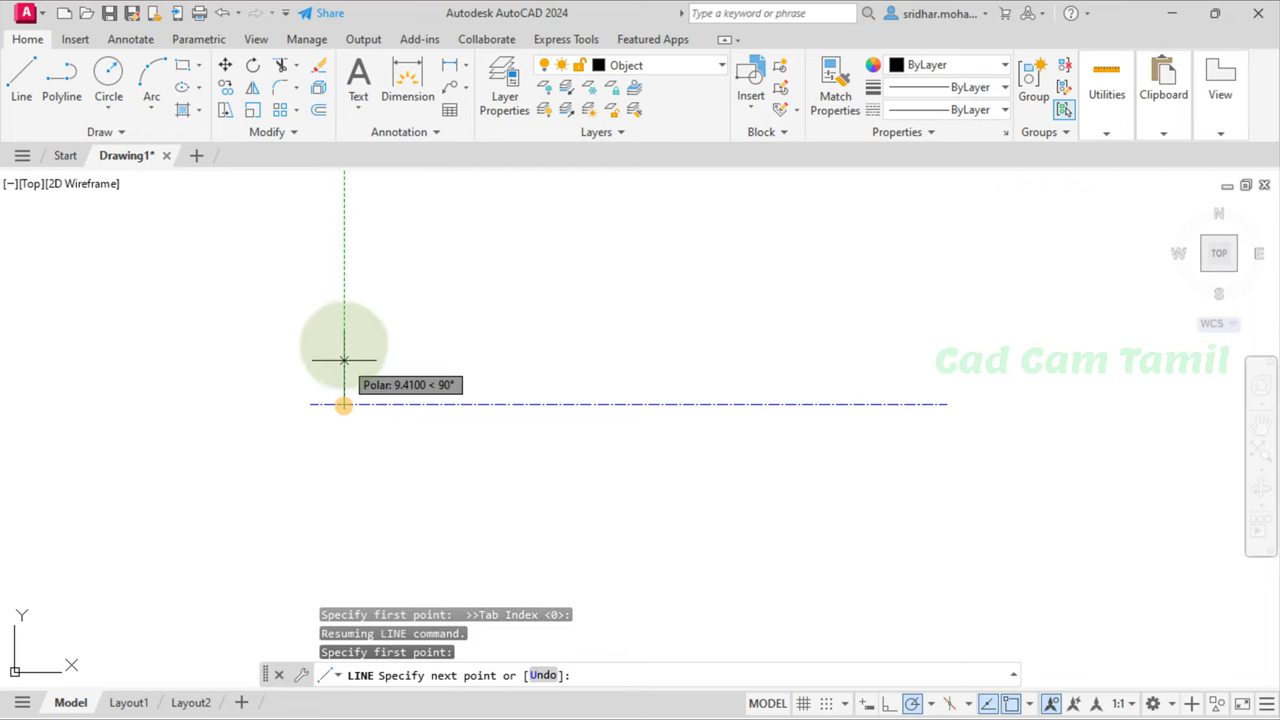
{"action": "type", "text": "12"}
{"action": "key", "text": "Return"}
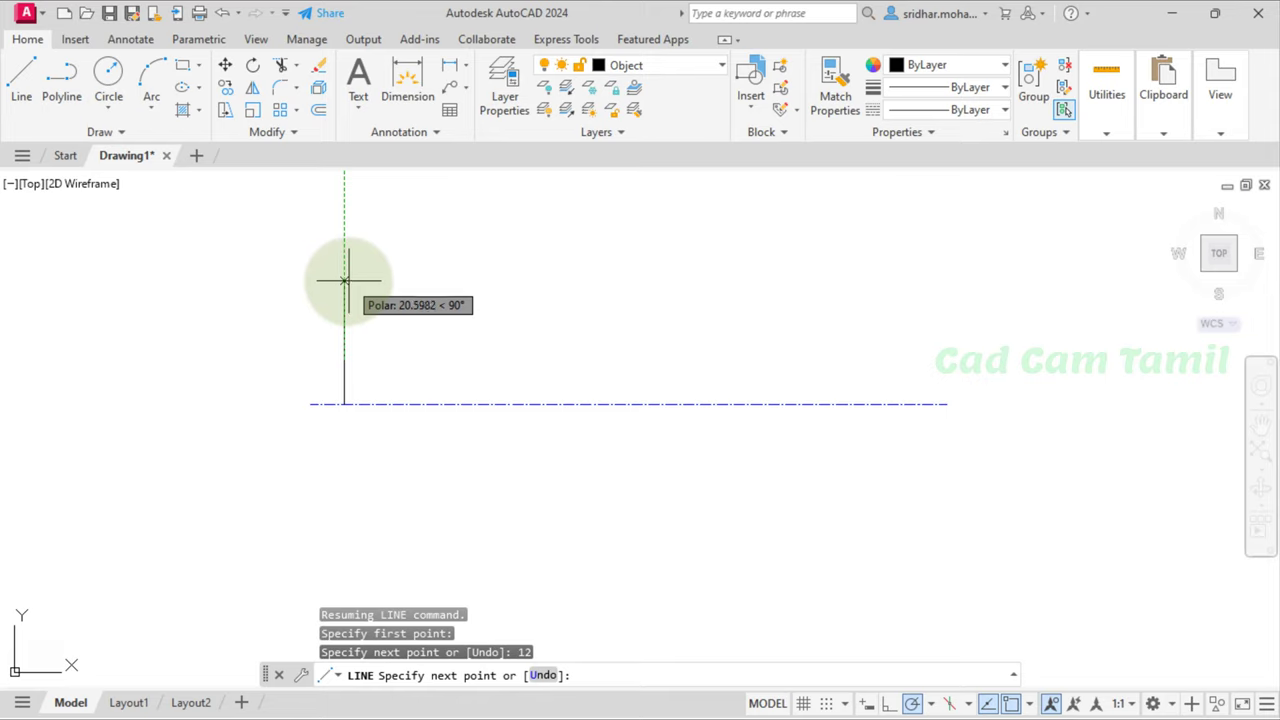
{"action": "type", "text": "12"}
{"action": "key", "text": "Return"}
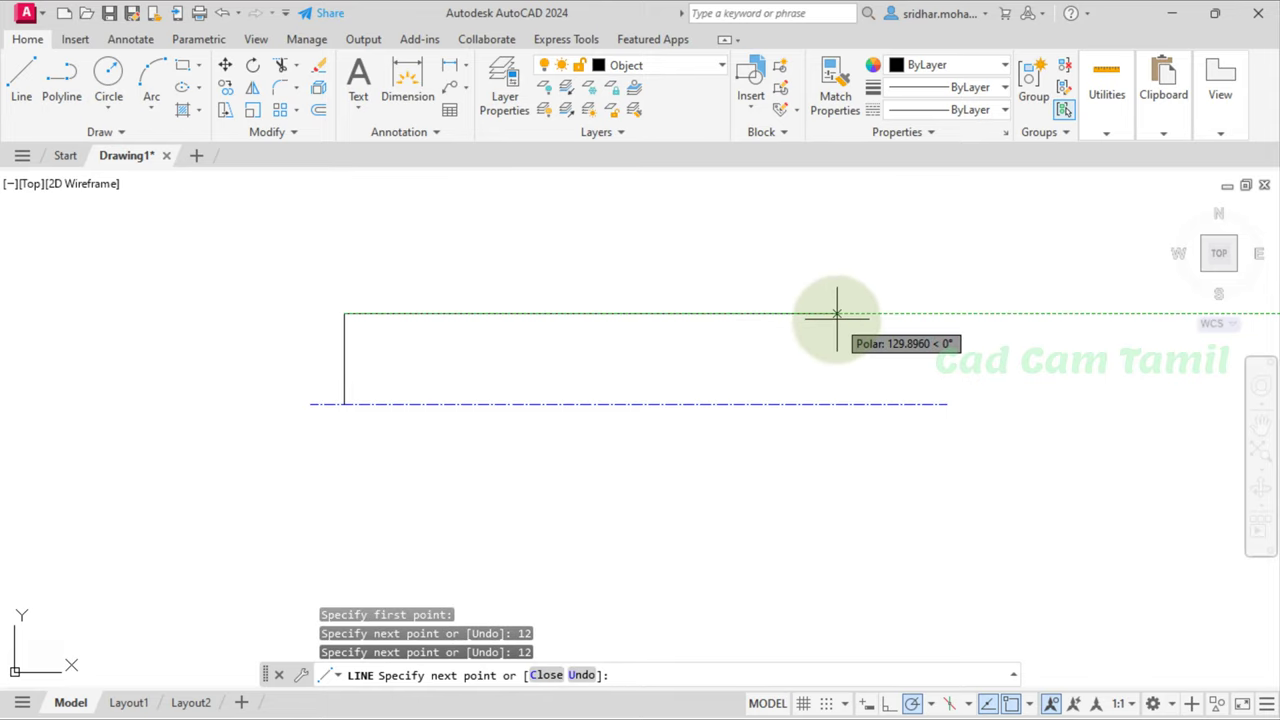
{"action": "type", "text": "107"}
{"action": "key", "text": "Return"}
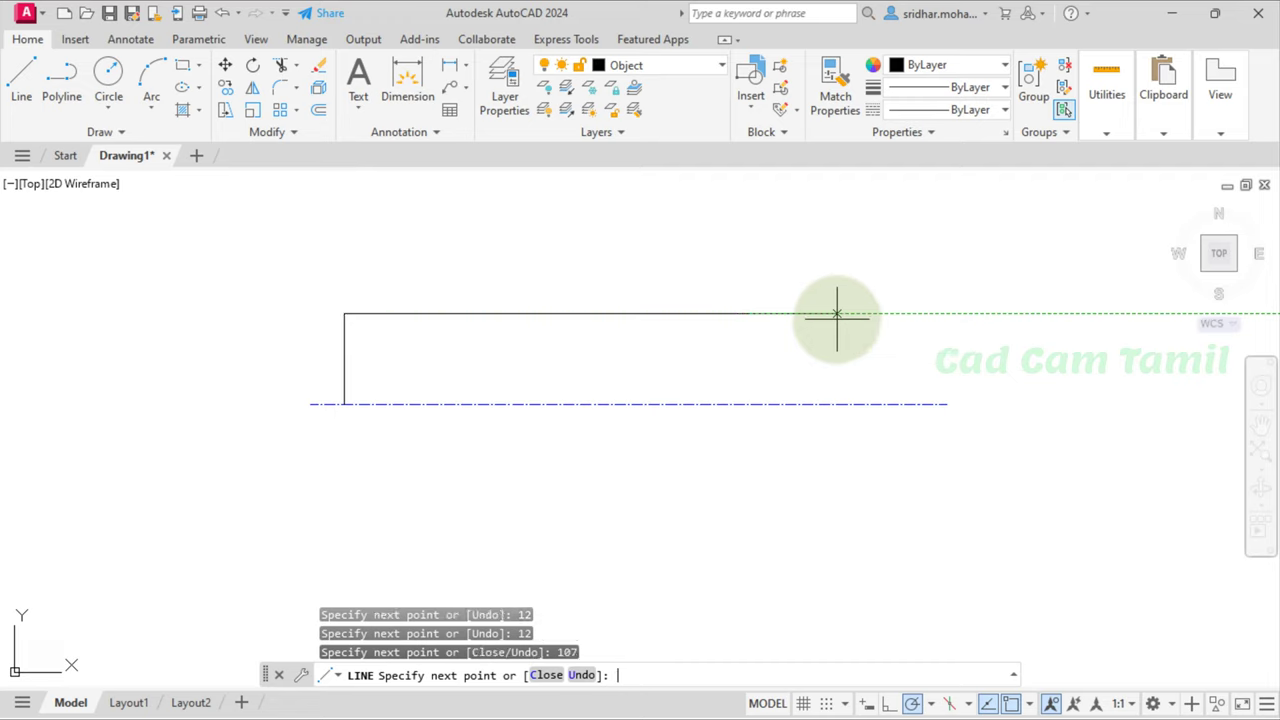
{"action": "type", "text": "12"}
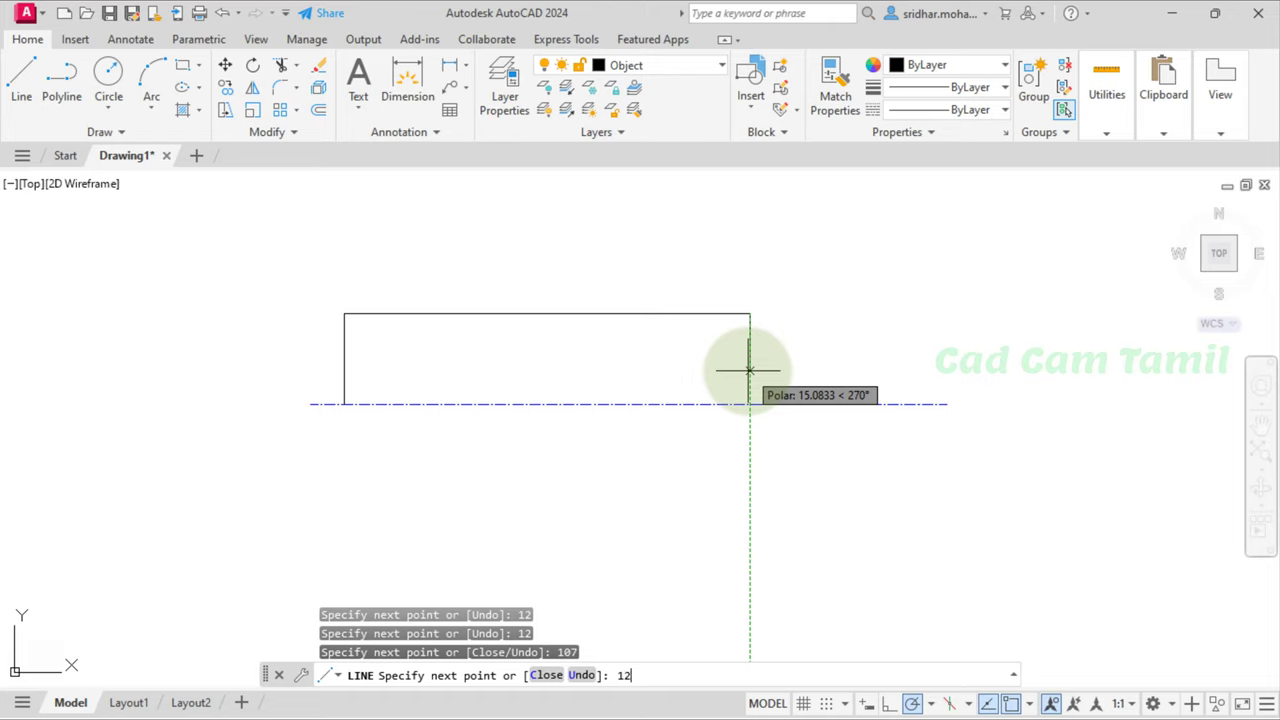
{"action": "key", "text": "Return"}
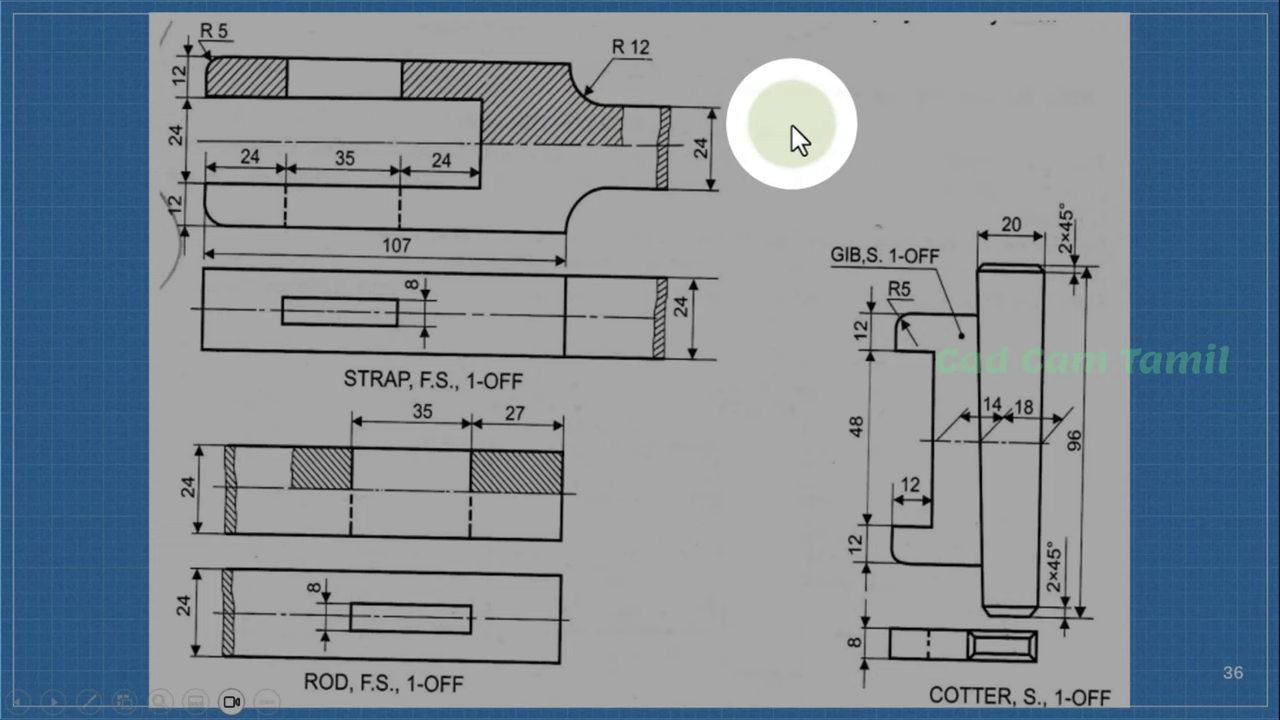
{"action": "key", "text": "alt+Tab"}
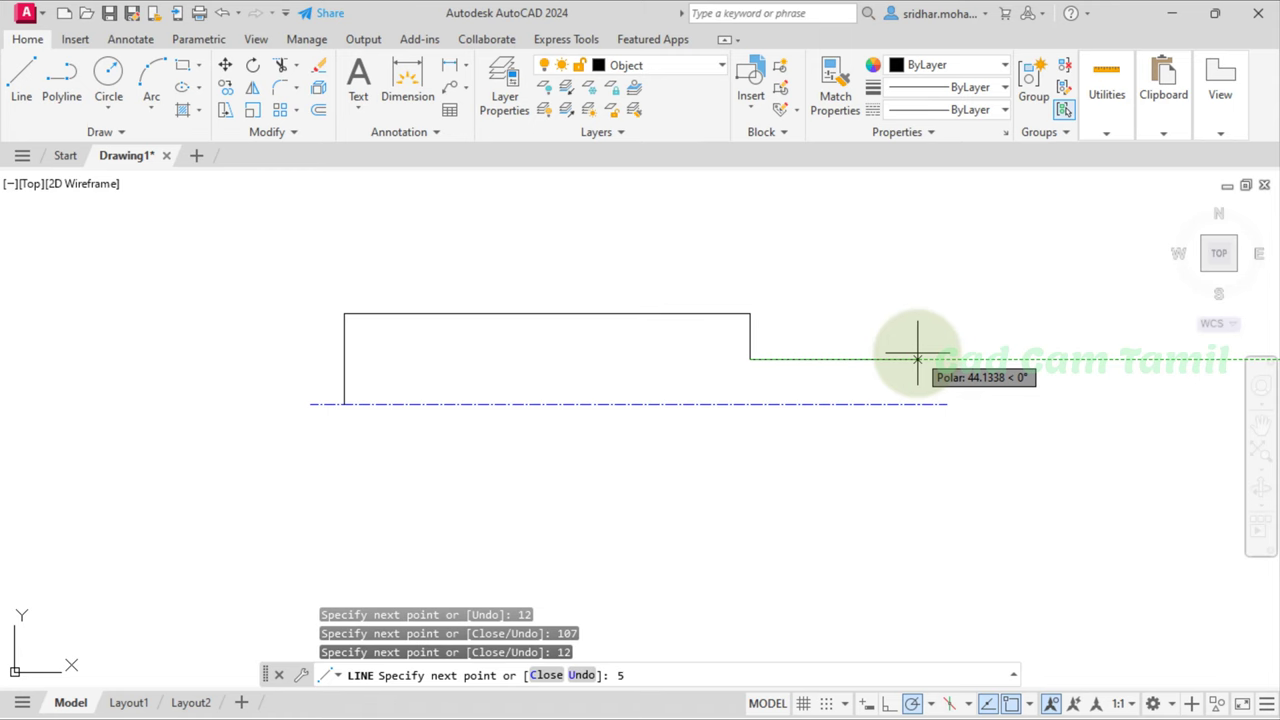
{"action": "key", "text": "alt+Tab"}
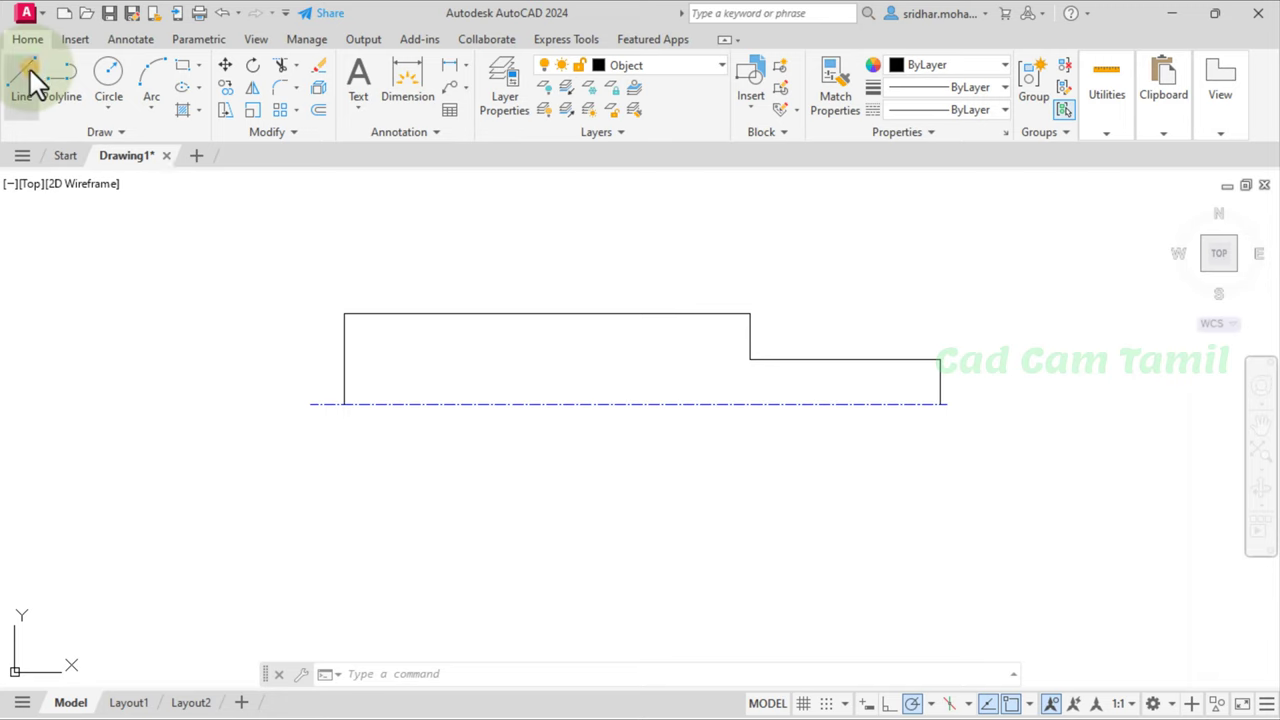
Step: Draw the 83-long horizontal inner edge and drop it down to the centre line
{"action": "left_click", "coordinate": [22, 78]}
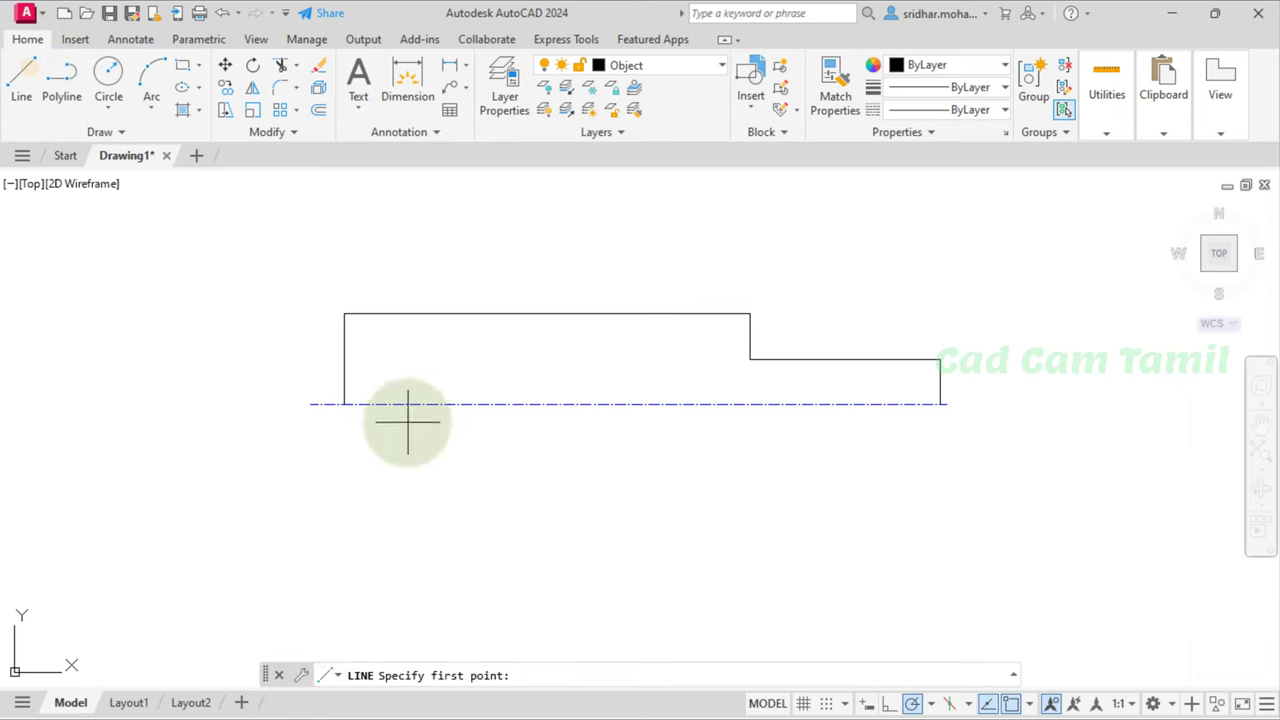
{"action": "left_click", "coordinate": [344, 359]}
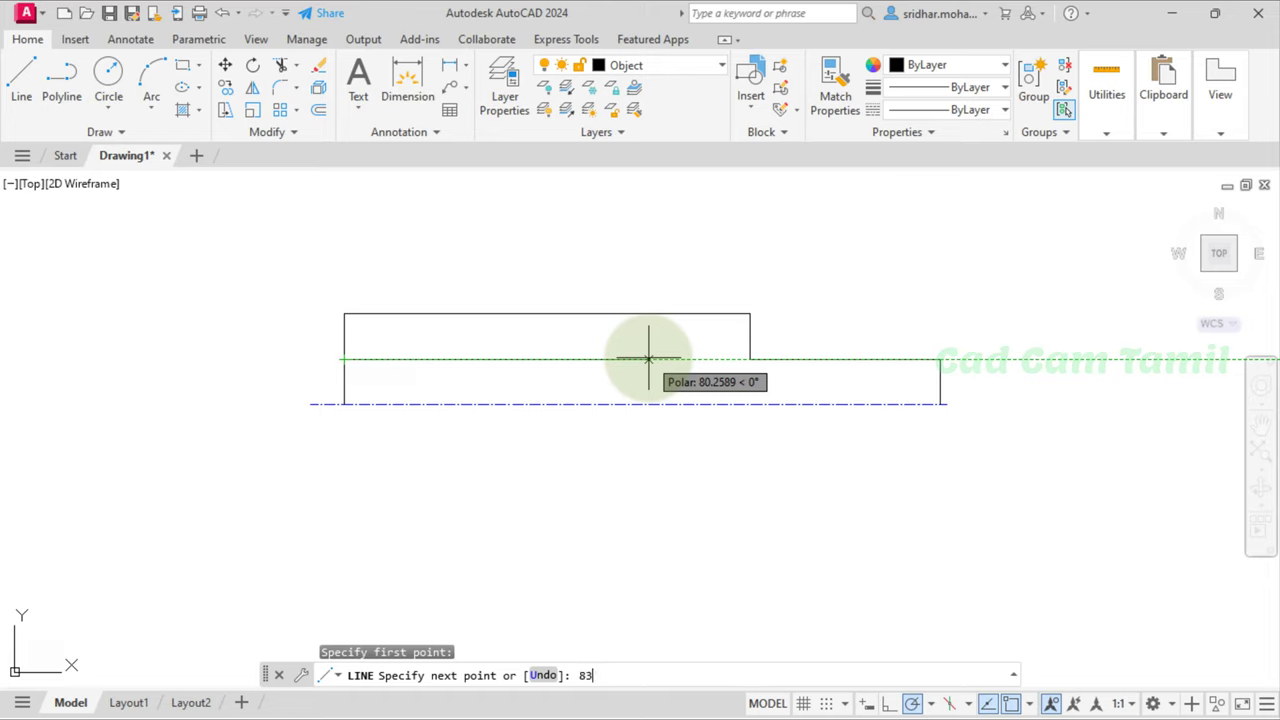
{"action": "key", "text": "Return"}
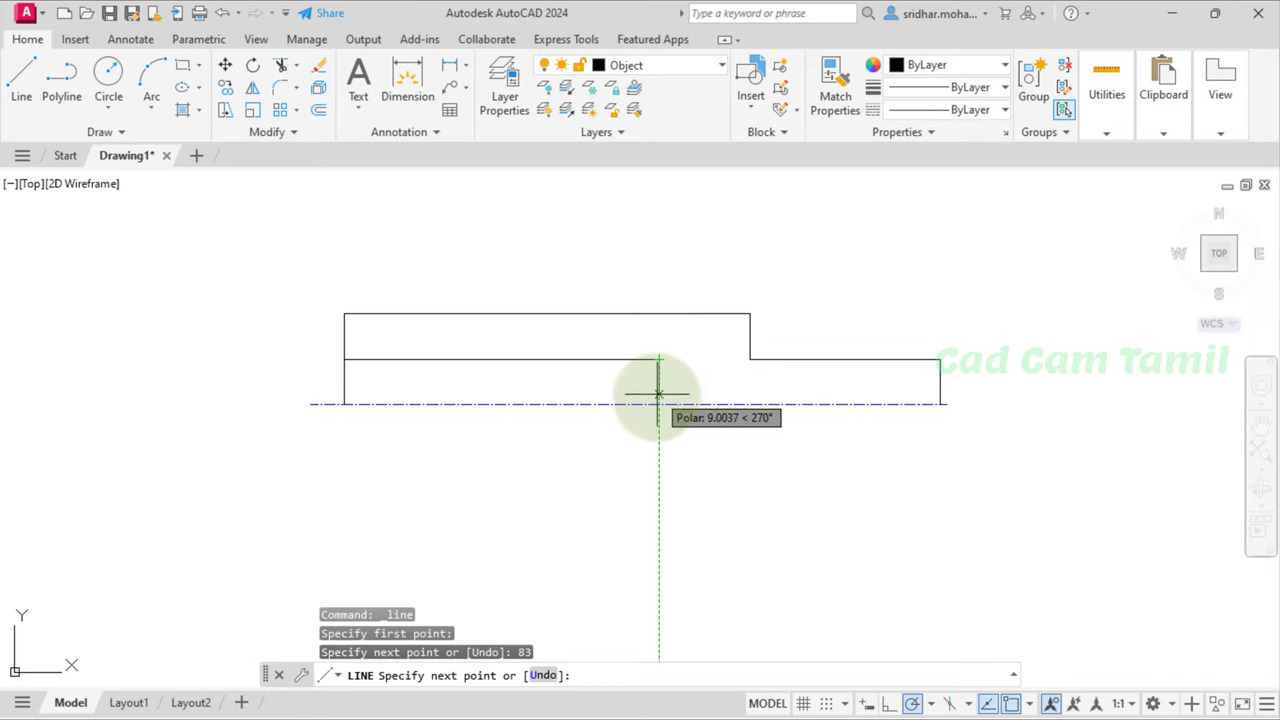
{"action": "left_click", "coordinate": [658, 405]}
{"action": "key", "text": "Escape"}
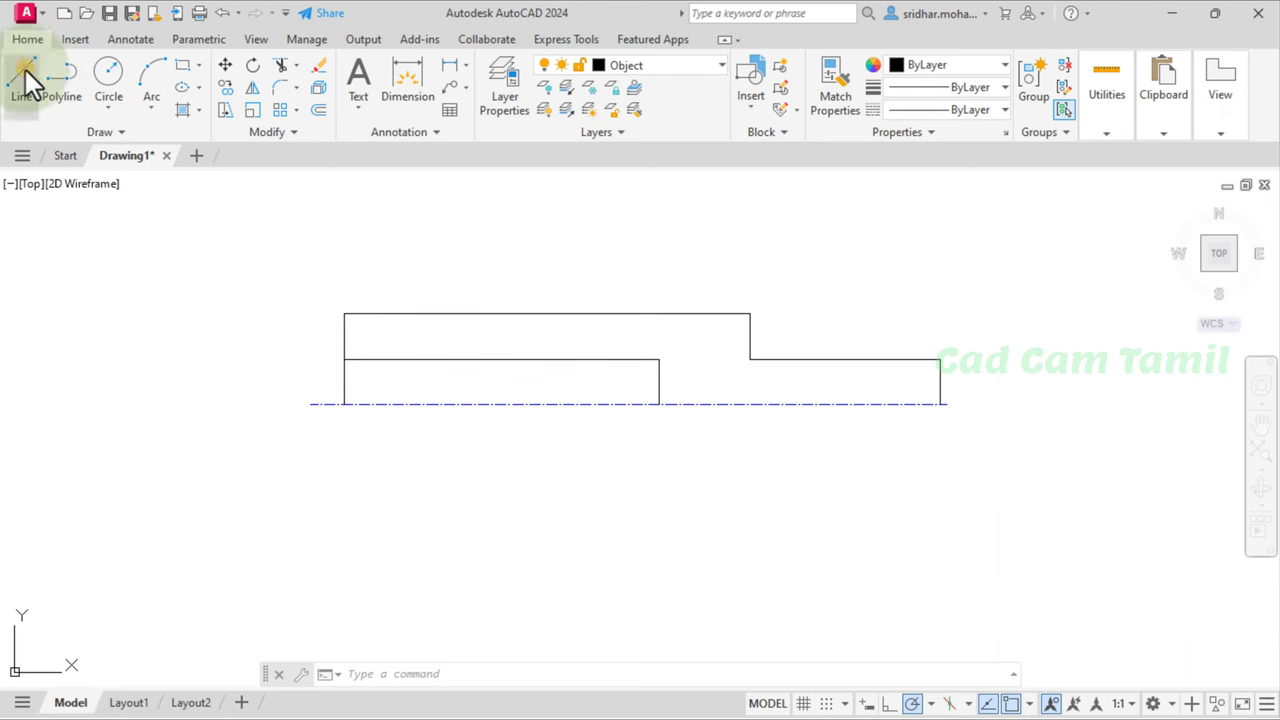
Step: Draw a vertical line from 24 along the inner edge up to the top edge
{"action": "left_click", "coordinate": [22, 72]}
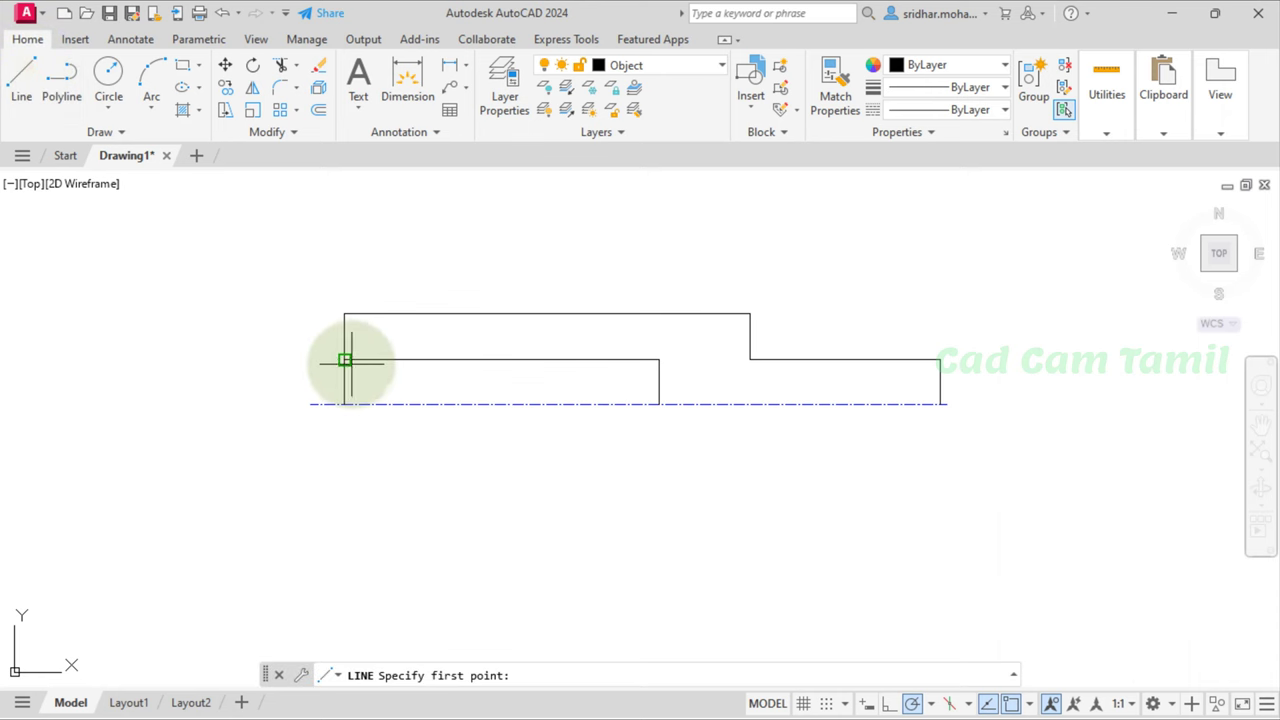
{"action": "left_click", "coordinate": [344, 360]}
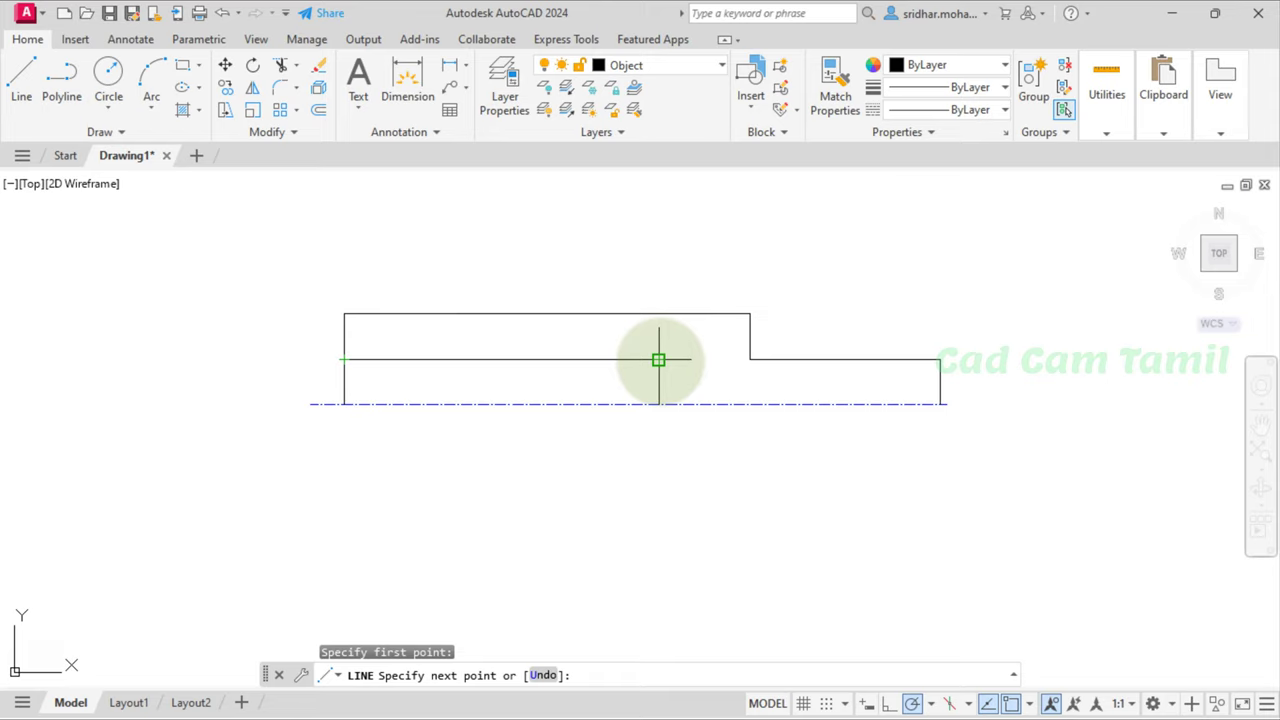
{"action": "type", "text": "24"}
{"action": "key", "text": "Return"}
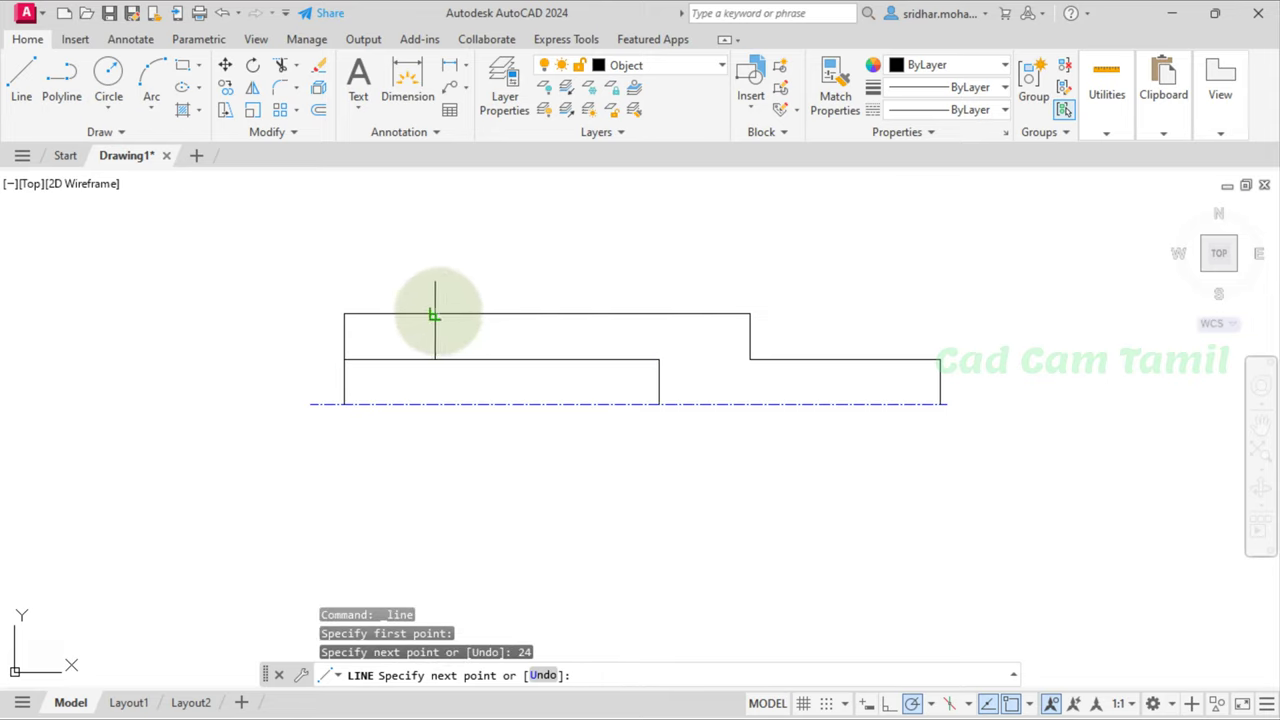
{"action": "left_click", "coordinate": [434, 315]}
{"action": "key", "text": "Return"}
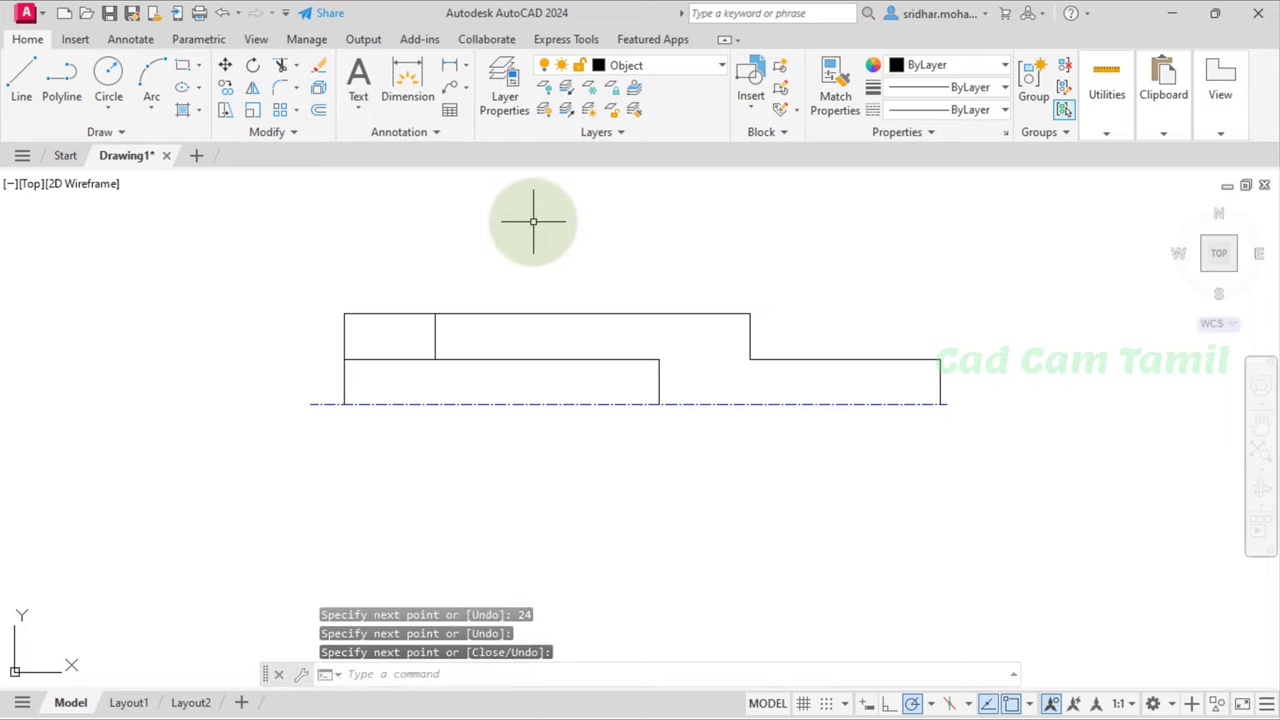
Step: Draw a 35-long segment from the 24 mark, closed with a vertical line
{"action": "key", "text": "Return"}
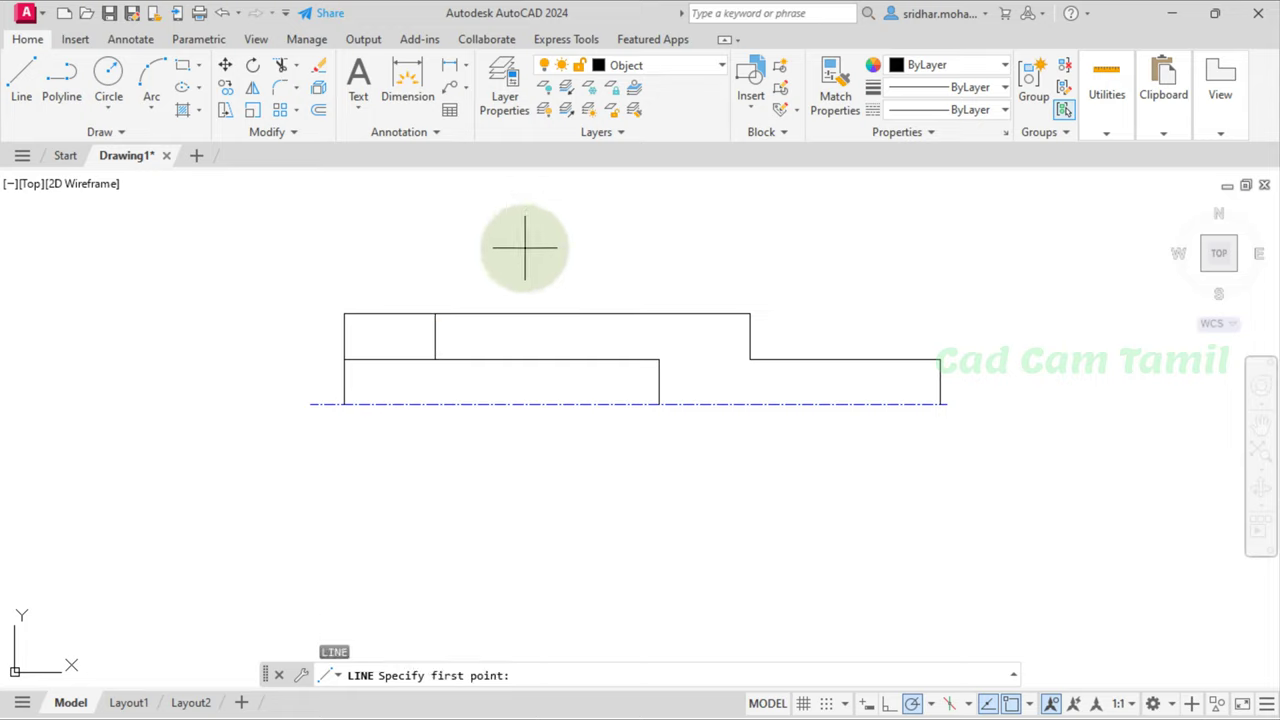
{"action": "left_click", "coordinate": [435, 360]}
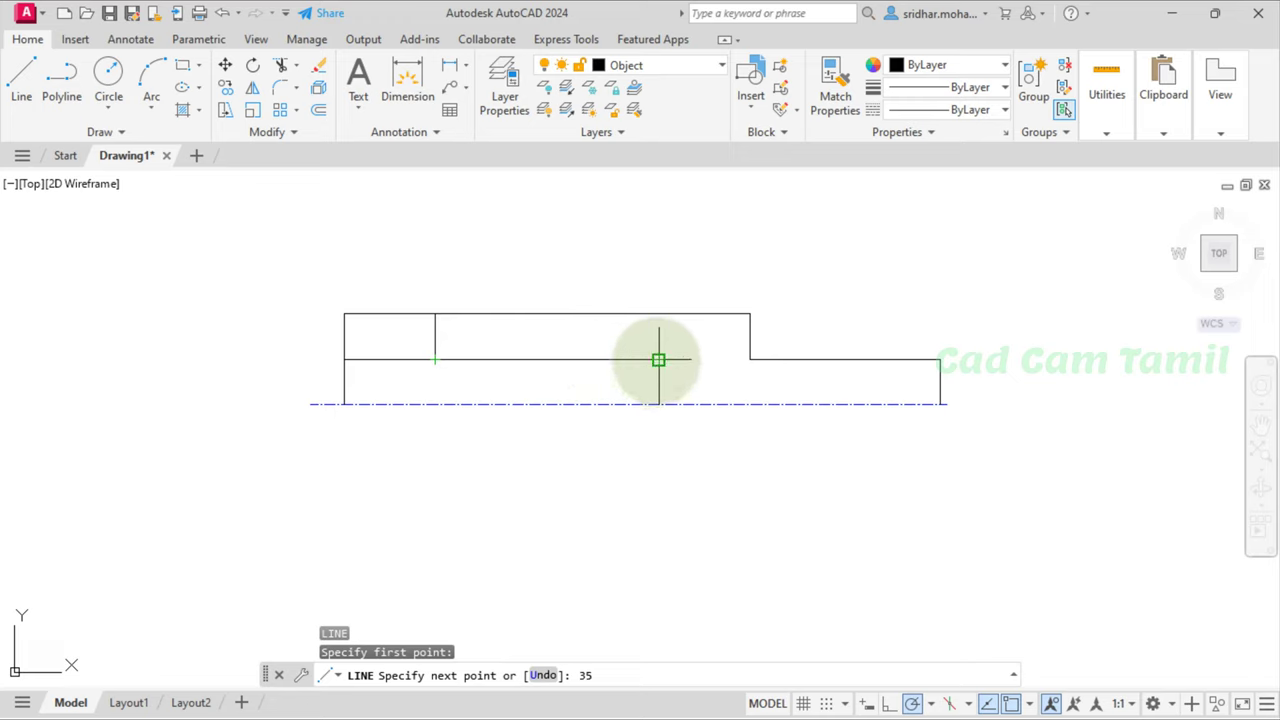
{"action": "key", "text": "Return"}
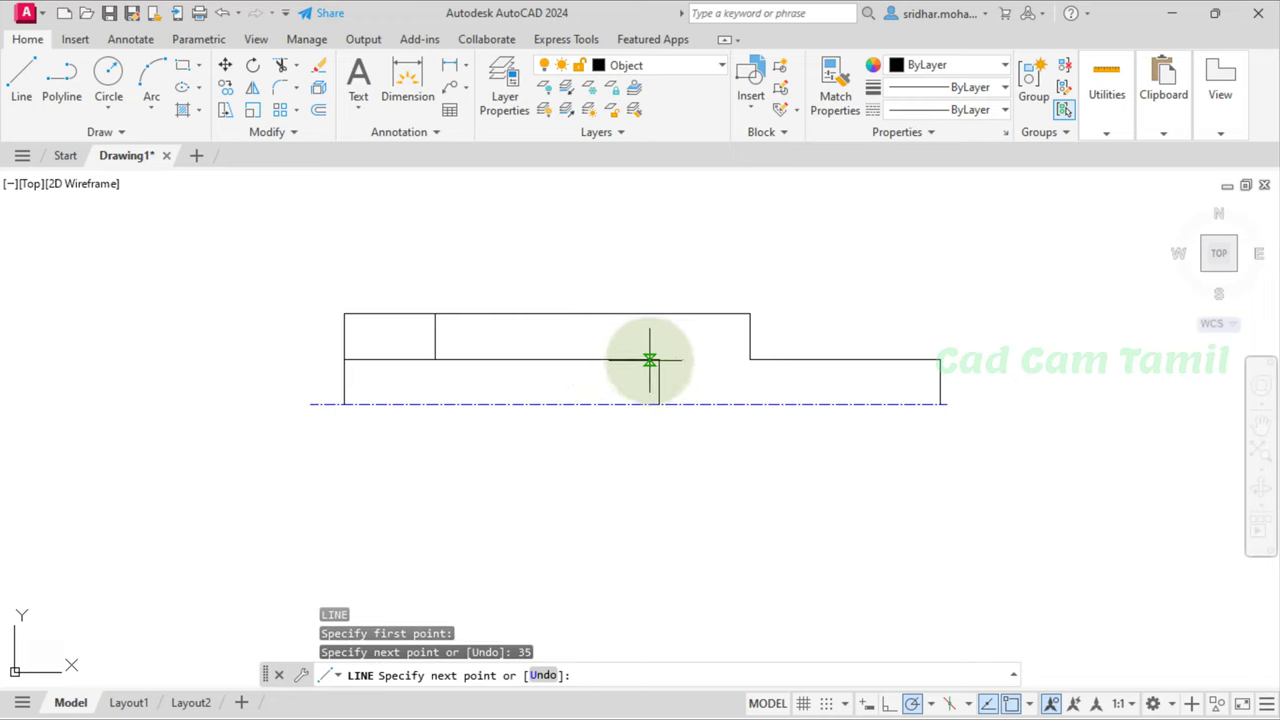
{"action": "left_click", "coordinate": [567, 316]}
{"action": "key", "text": "Escape"}
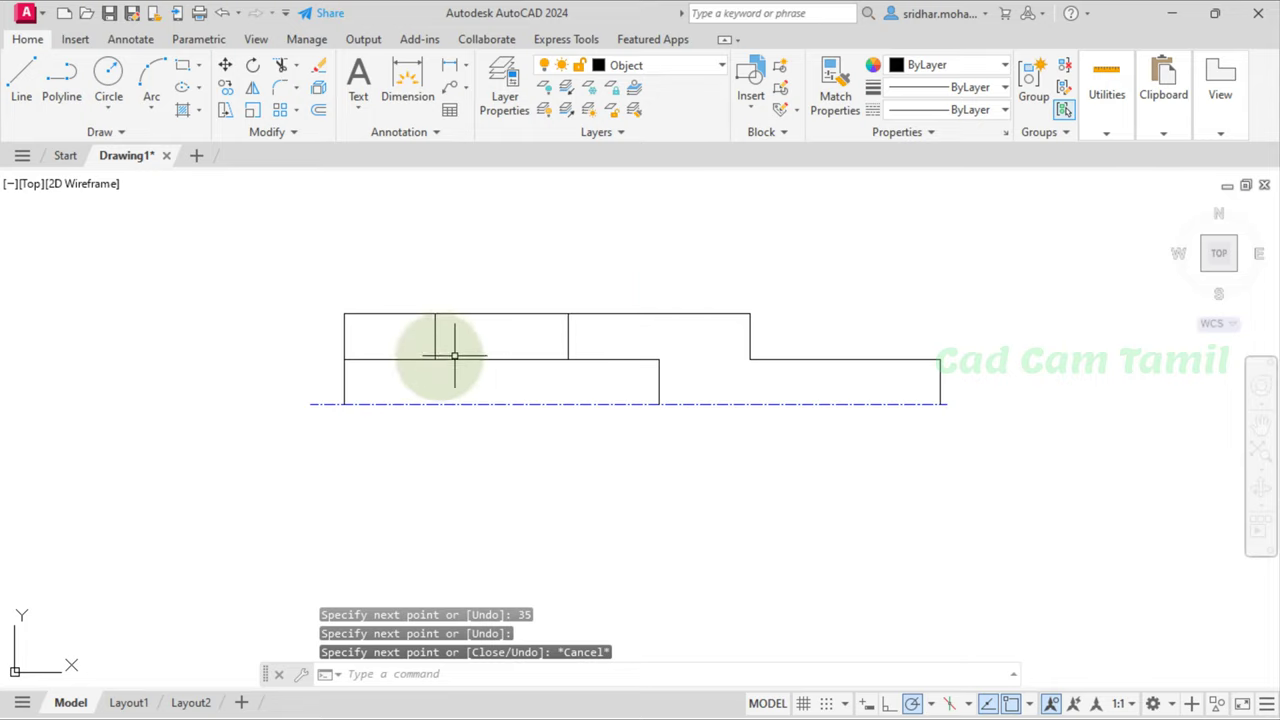
Step: Erase the stray short line and the duplicate overlapping segment
{"action": "left_click", "coordinate": [377, 360]}
{"action": "key", "text": "Delete"}
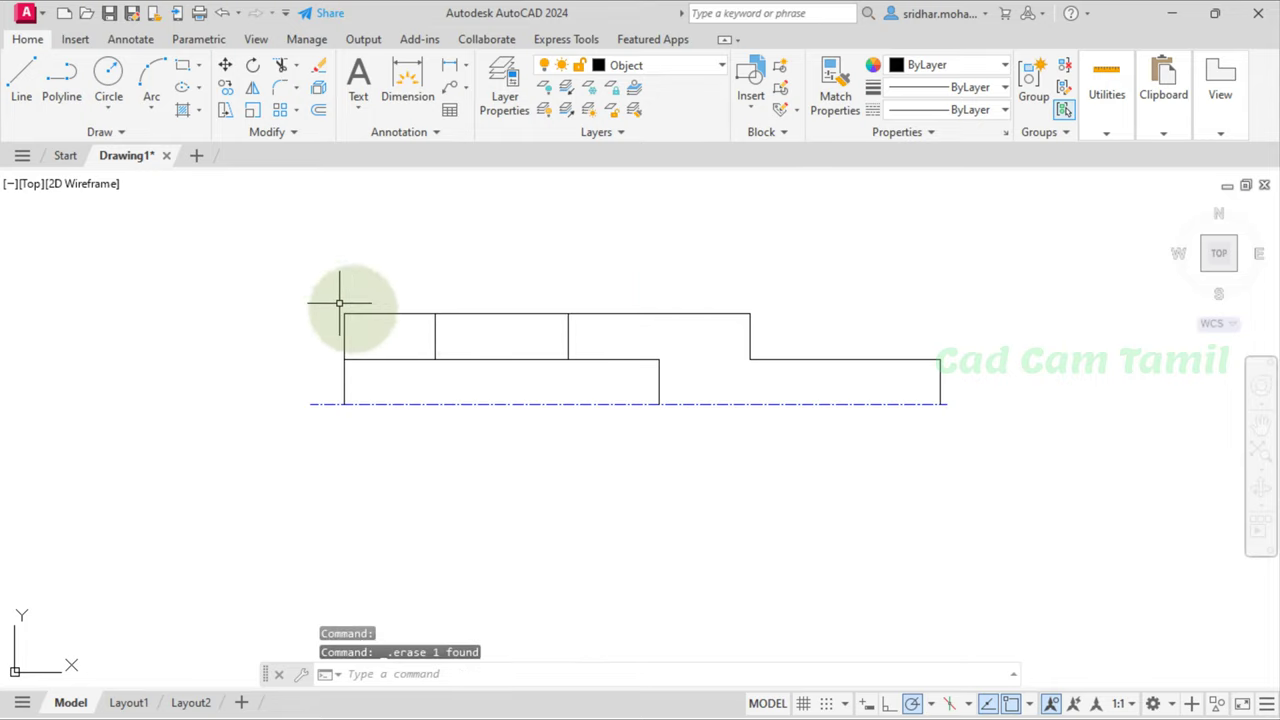
{"action": "left_click", "coordinate": [508, 358]}
{"action": "key", "text": "Delete"}
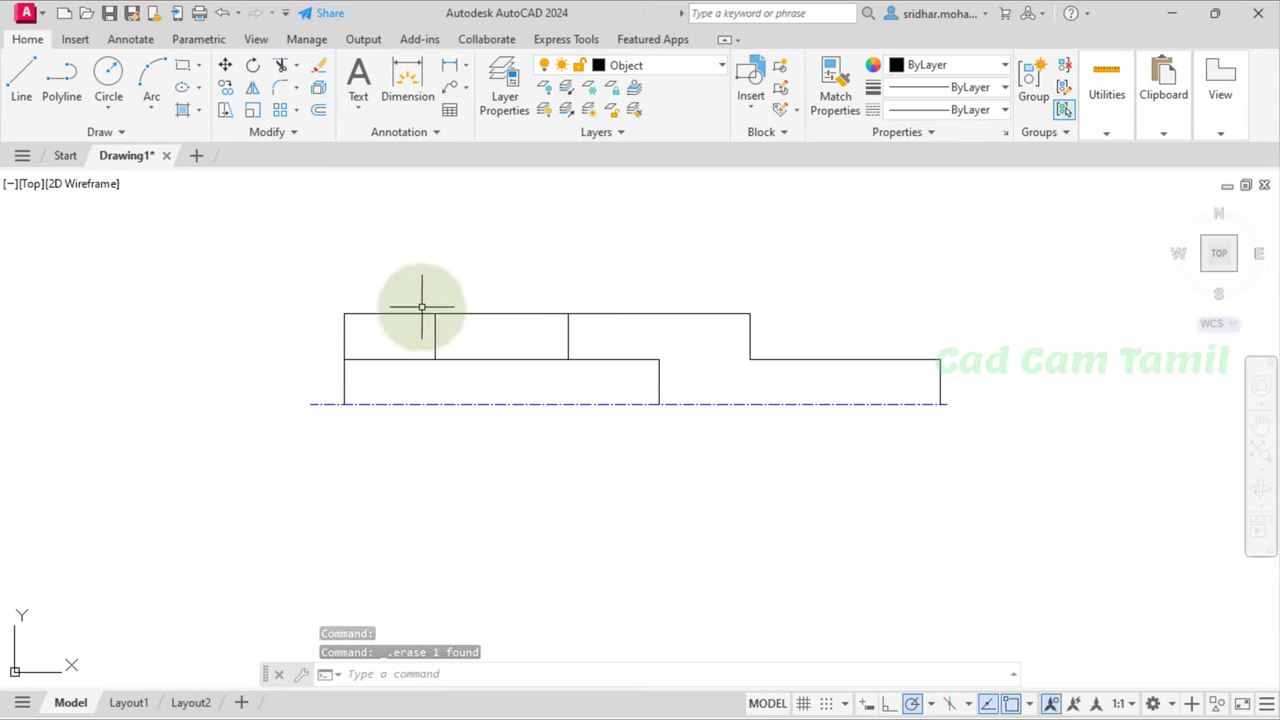
{"action": "key", "text": "alt+Tab"}
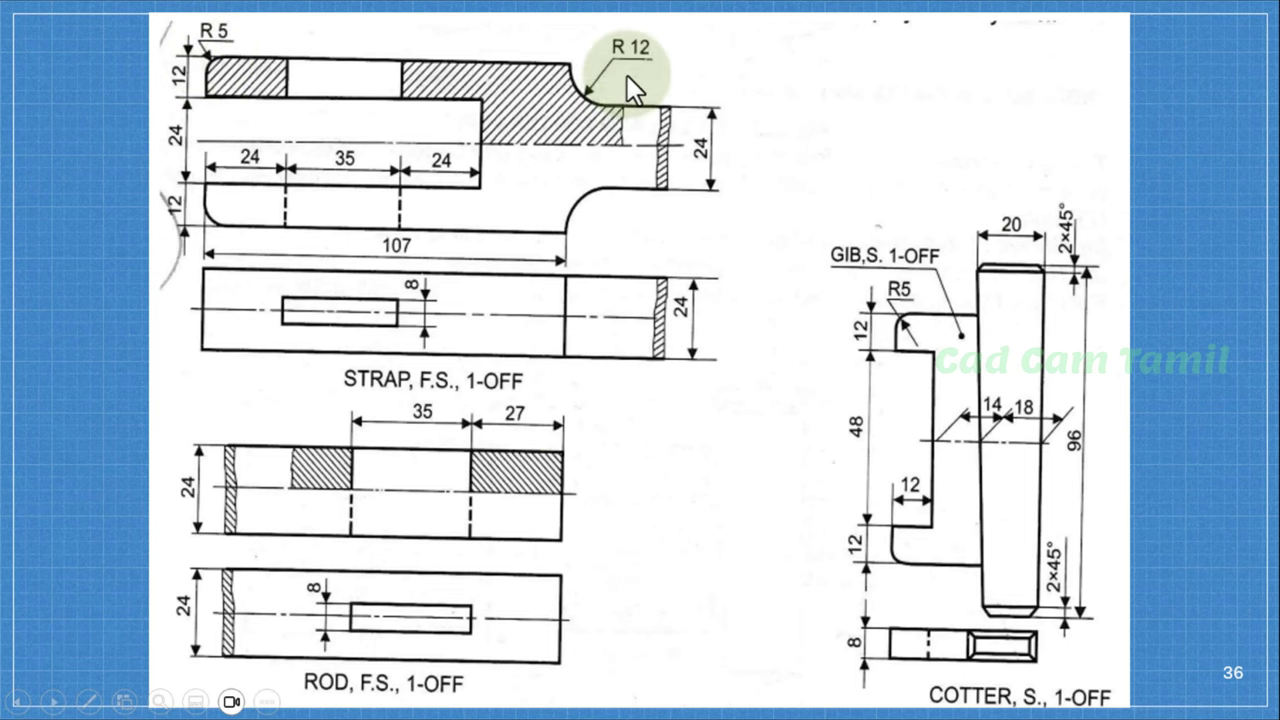
Step: Fillet the strap's top-left corner with a radius of 5
{"action": "key", "text": "alt+Tab"}
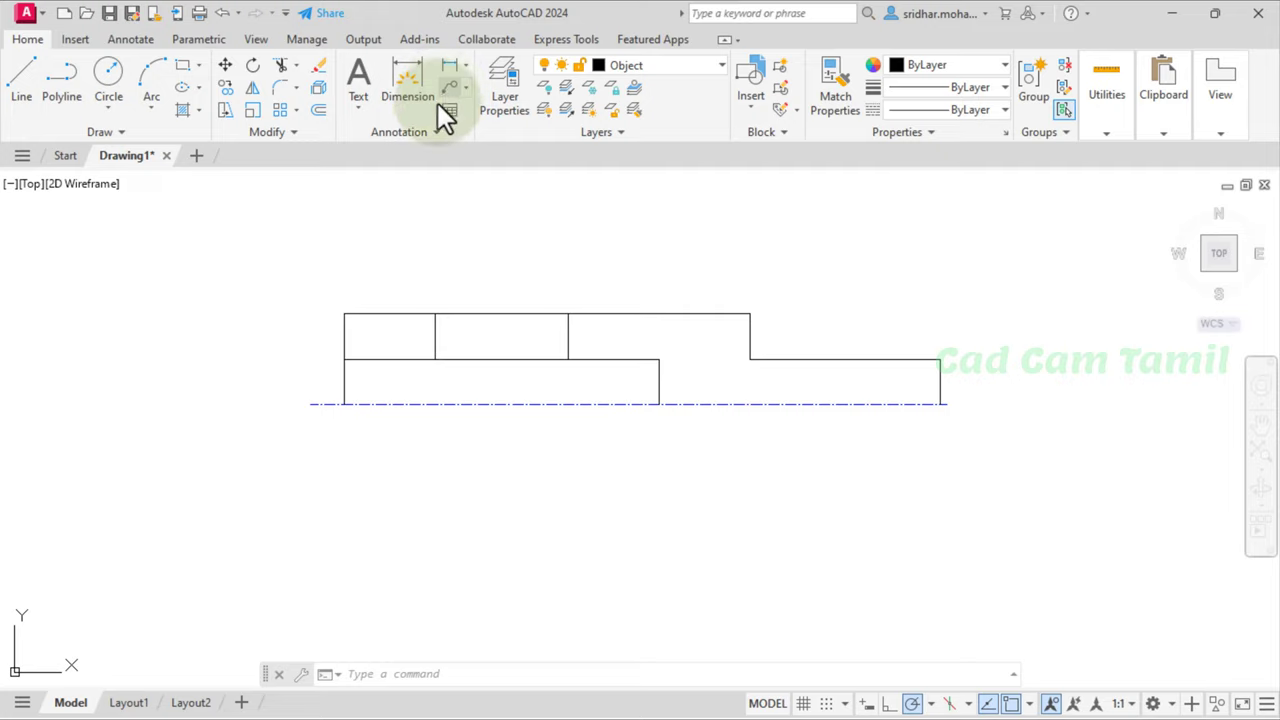
{"action": "left_click", "coordinate": [283, 84]}
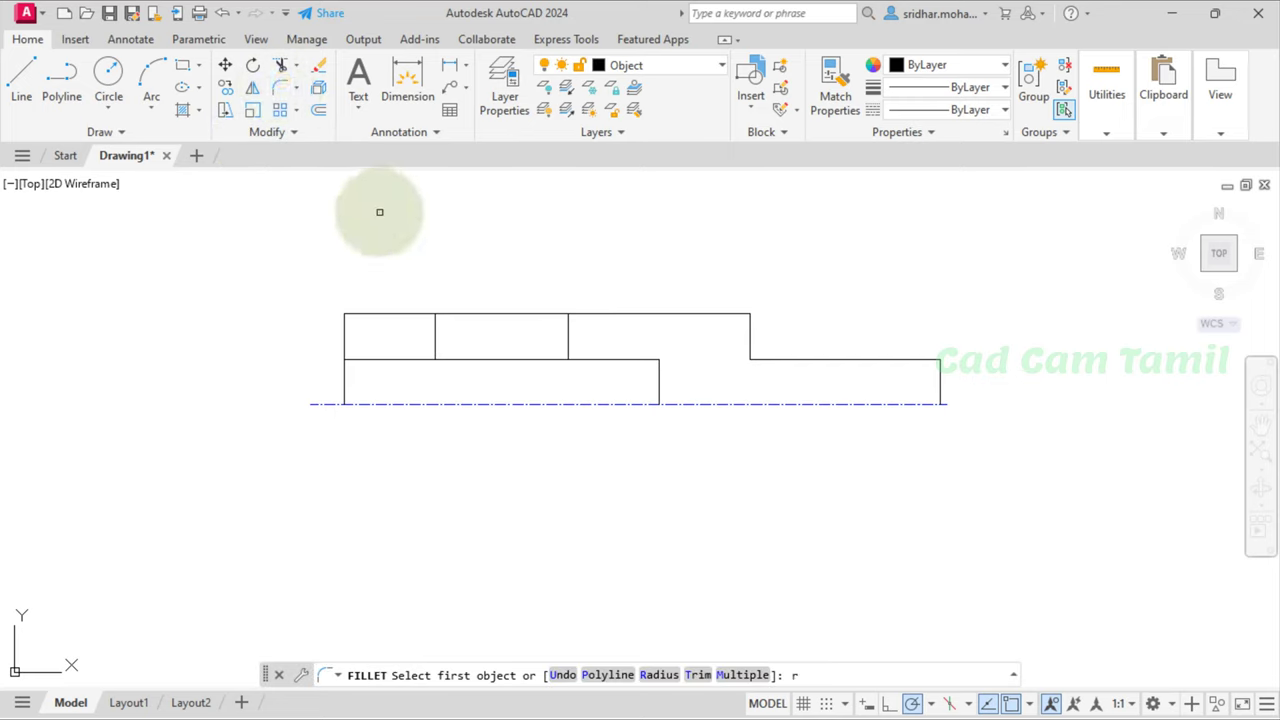
{"action": "key", "text": "Return"}
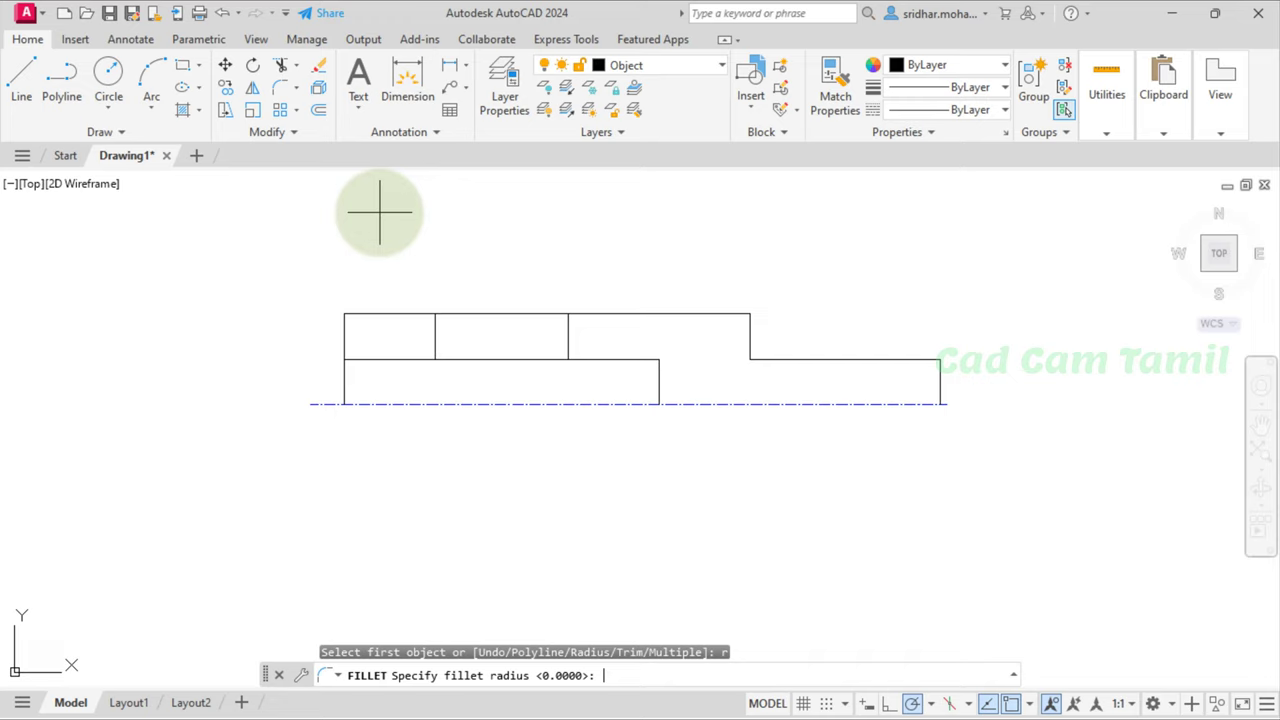
{"action": "type", "text": "5"}
{"action": "key", "text": "Return"}
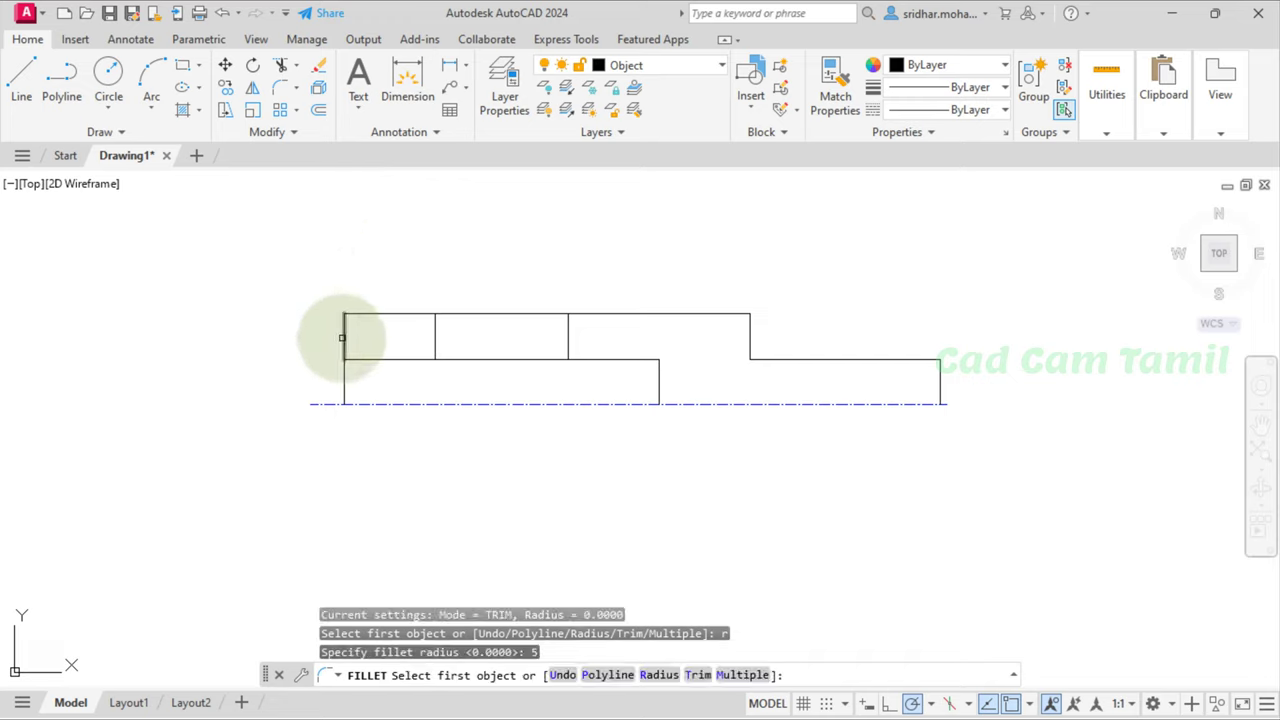
{"action": "left_click", "coordinate": [342, 338]}
{"action": "left_click", "coordinate": [365, 316]}
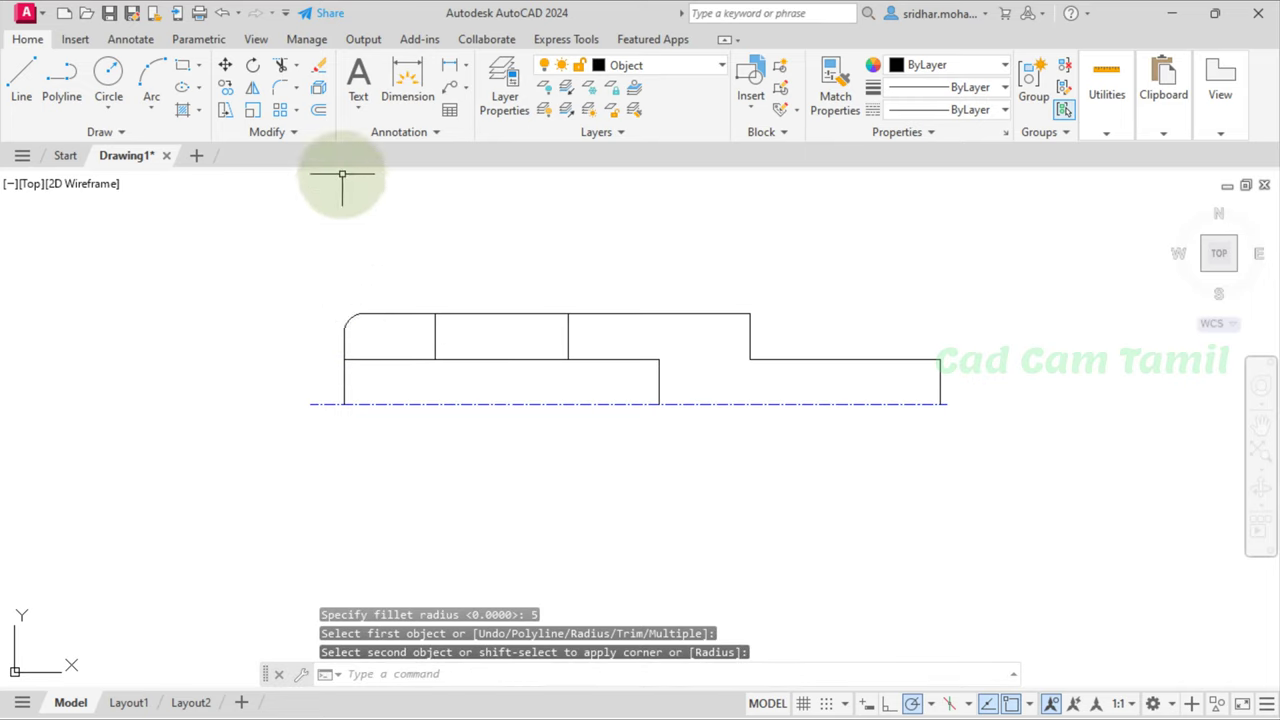
Step: Round the corner where the strap steps down with a radius-12 fillet
{"action": "left_click", "coordinate": [280, 88]}
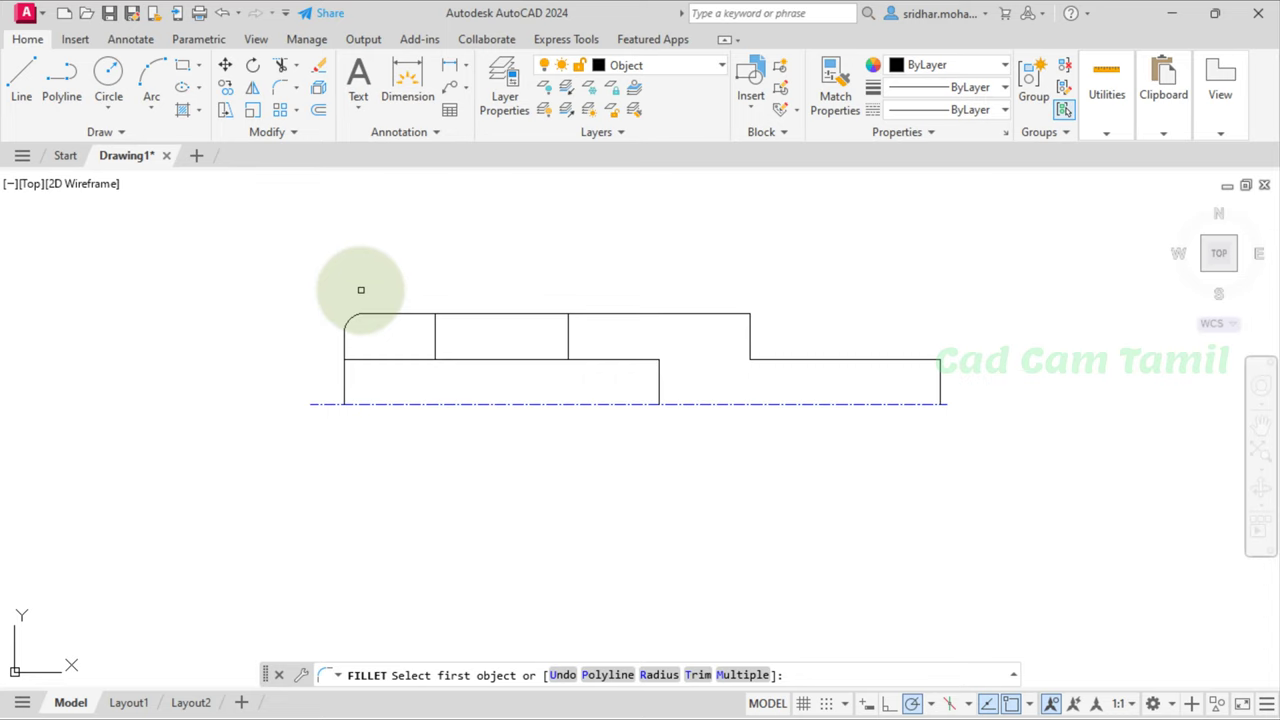
{"action": "key", "text": "Return"}
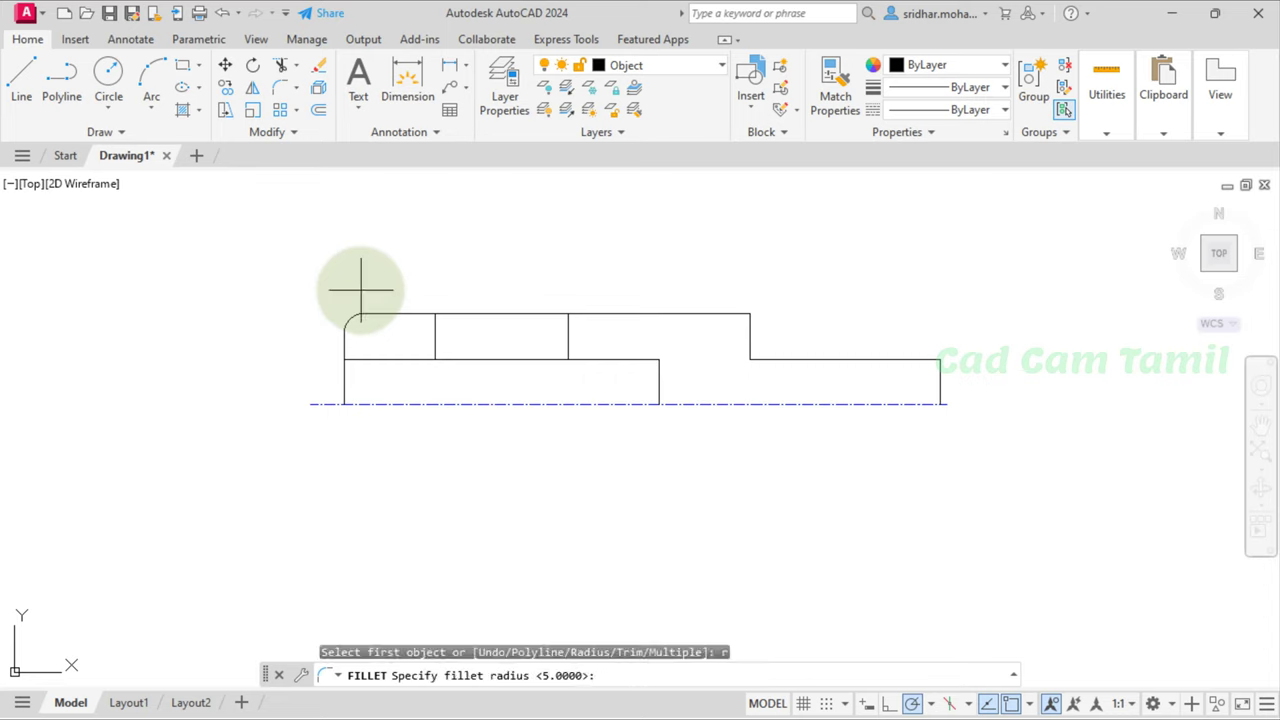
{"action": "key", "text": "Return"}
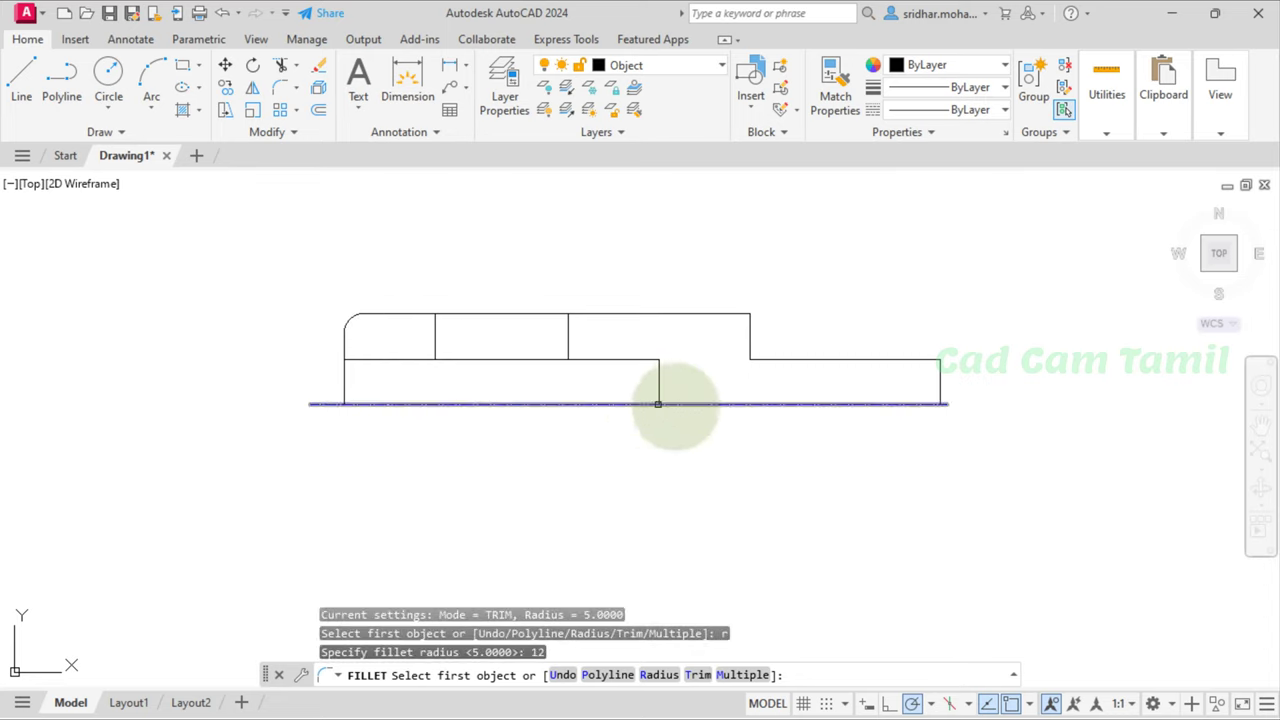
{"action": "left_click", "coordinate": [748, 337]}
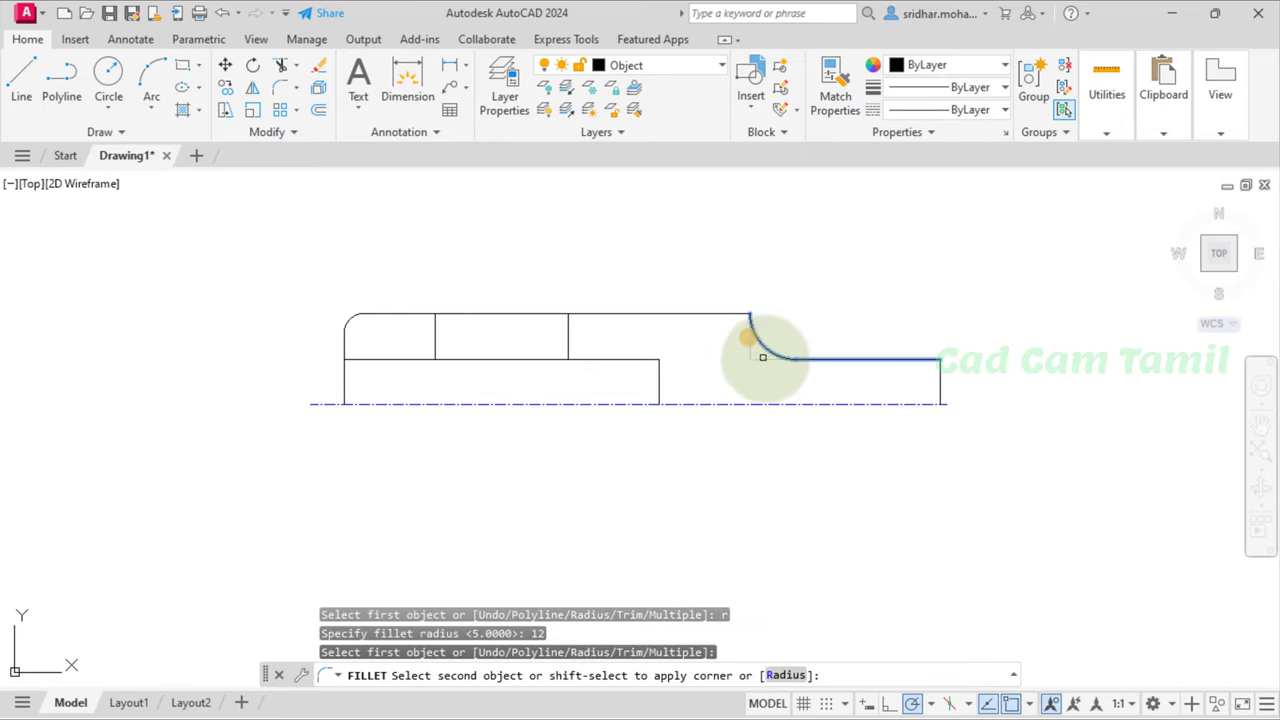
{"action": "left_click", "coordinate": [766, 359]}
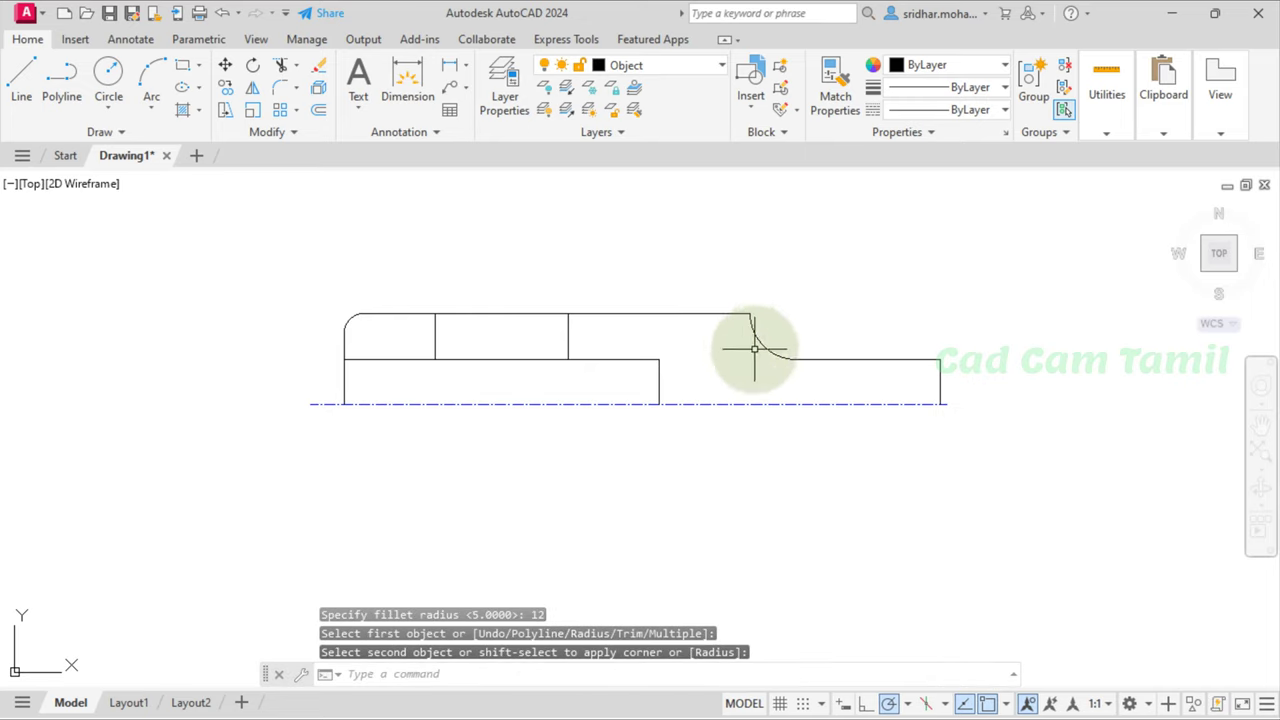
{"action": "scroll", "coordinate": [509, 263], "scroll_direction": "up", "scroll_amount": 2}
{"action": "scroll", "coordinate": [530, 256], "scroll_direction": "down", "scroll_amount": 4}
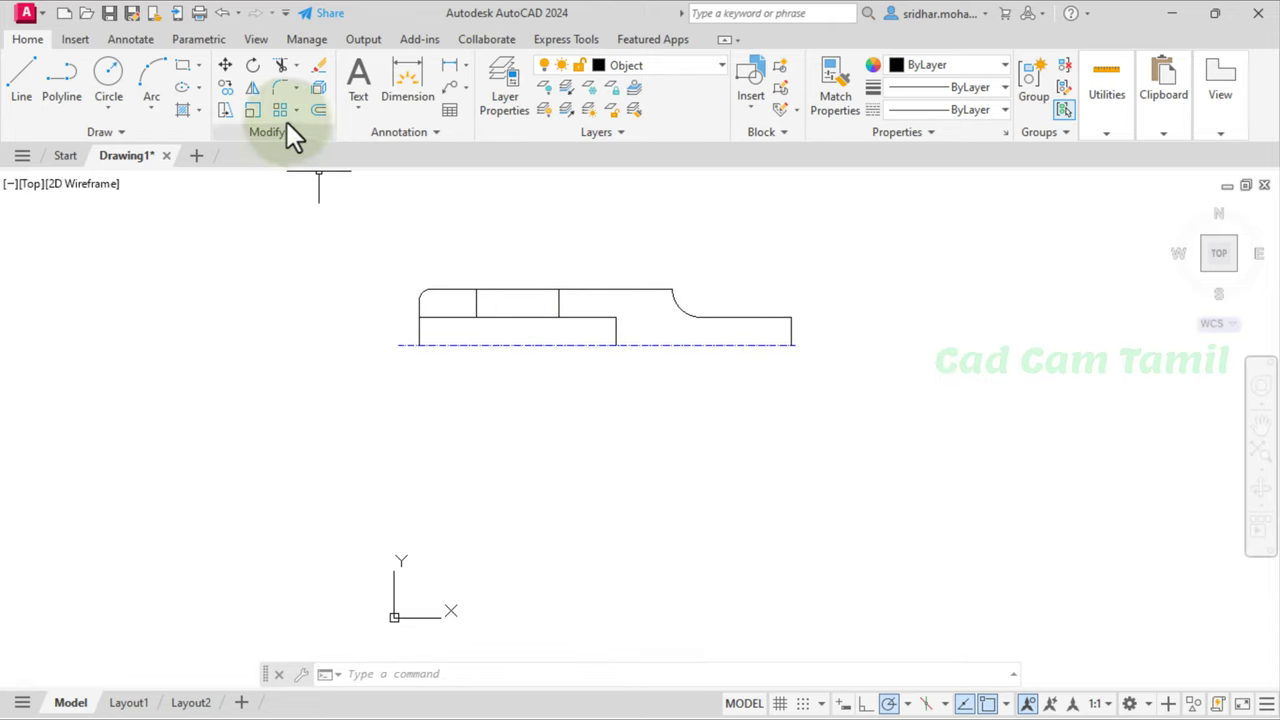
Step: Mirror the half strap outline and end lines about the centre line, keeping the original, then select the left end line
{"action": "left_click", "coordinate": [254, 90]}
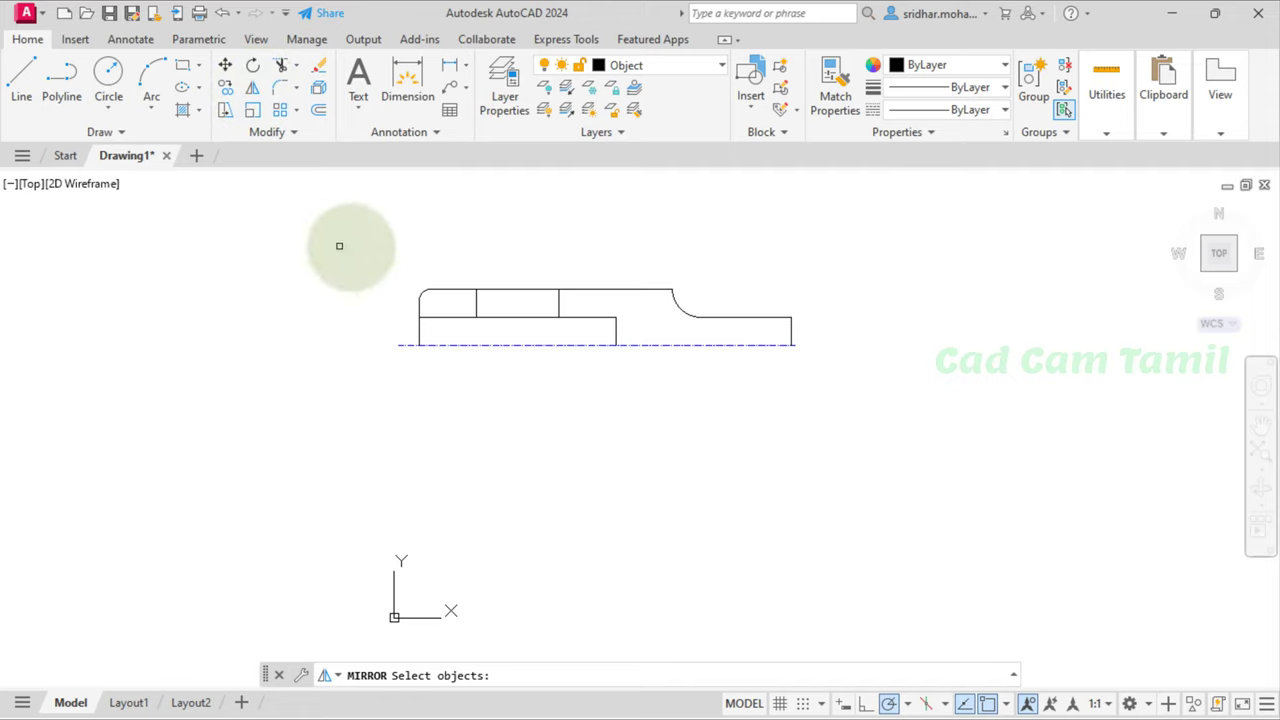
{"action": "left_click", "coordinate": [401, 259]}
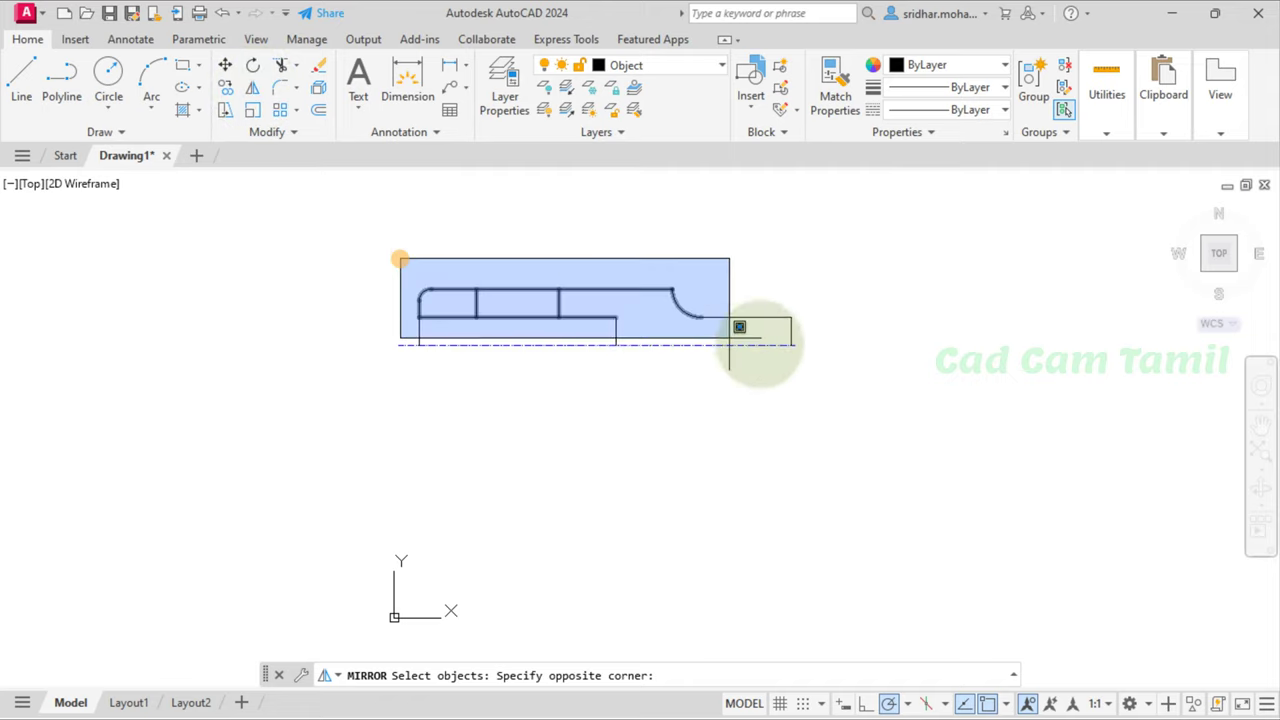
{"action": "left_click", "coordinate": [851, 339]}
{"action": "left_click", "coordinate": [791, 332]}
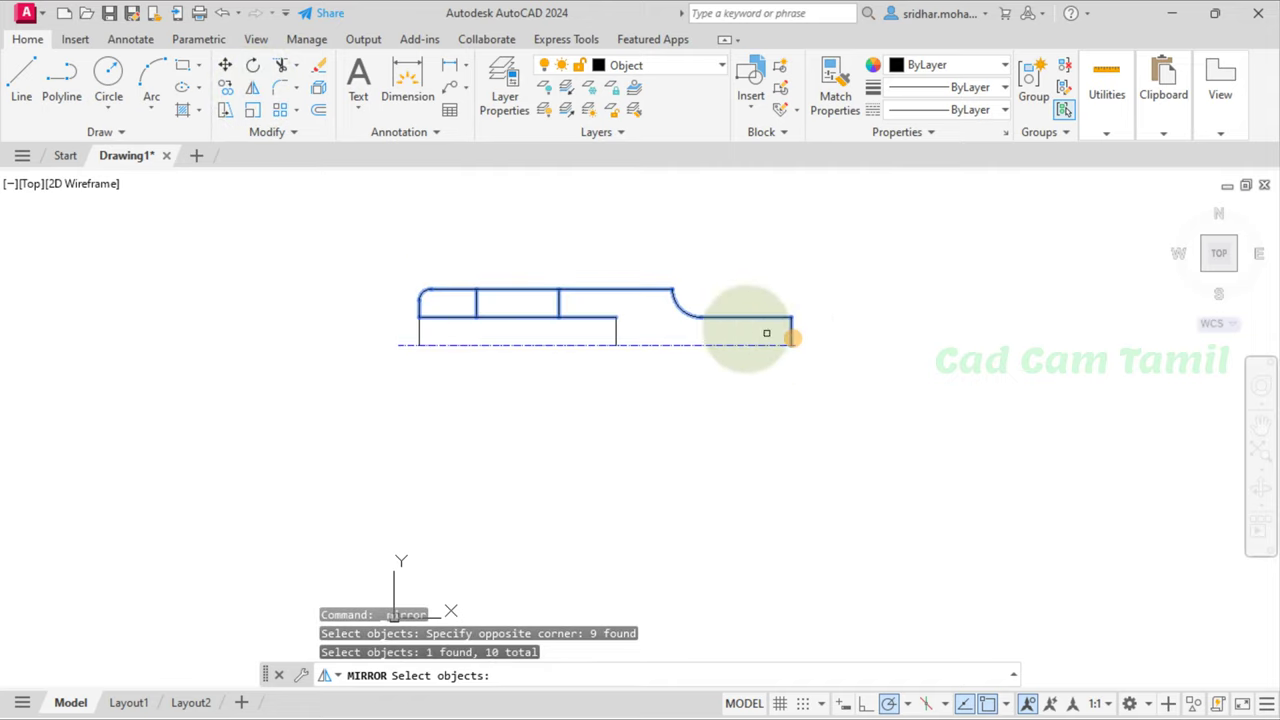
{"action": "left_click", "coordinate": [620, 331]}
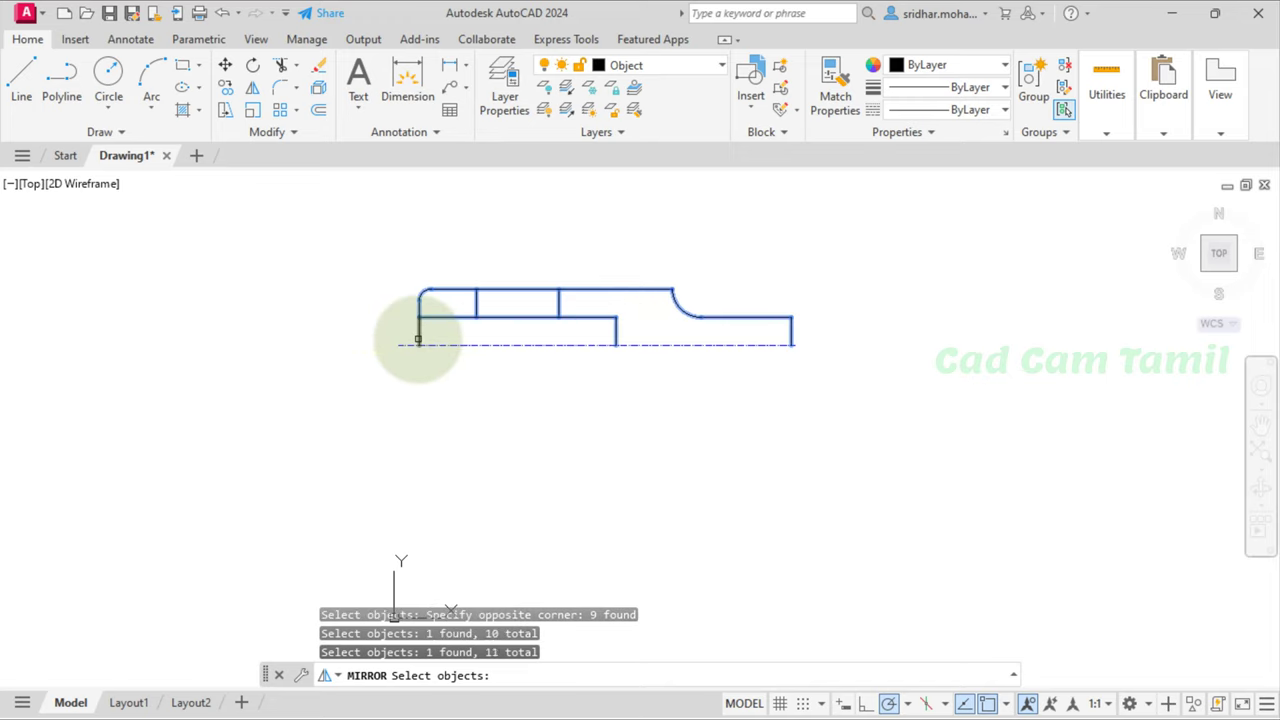
{"action": "left_click", "coordinate": [419, 338]}
{"action": "right_click", "coordinate": [589, 386]}
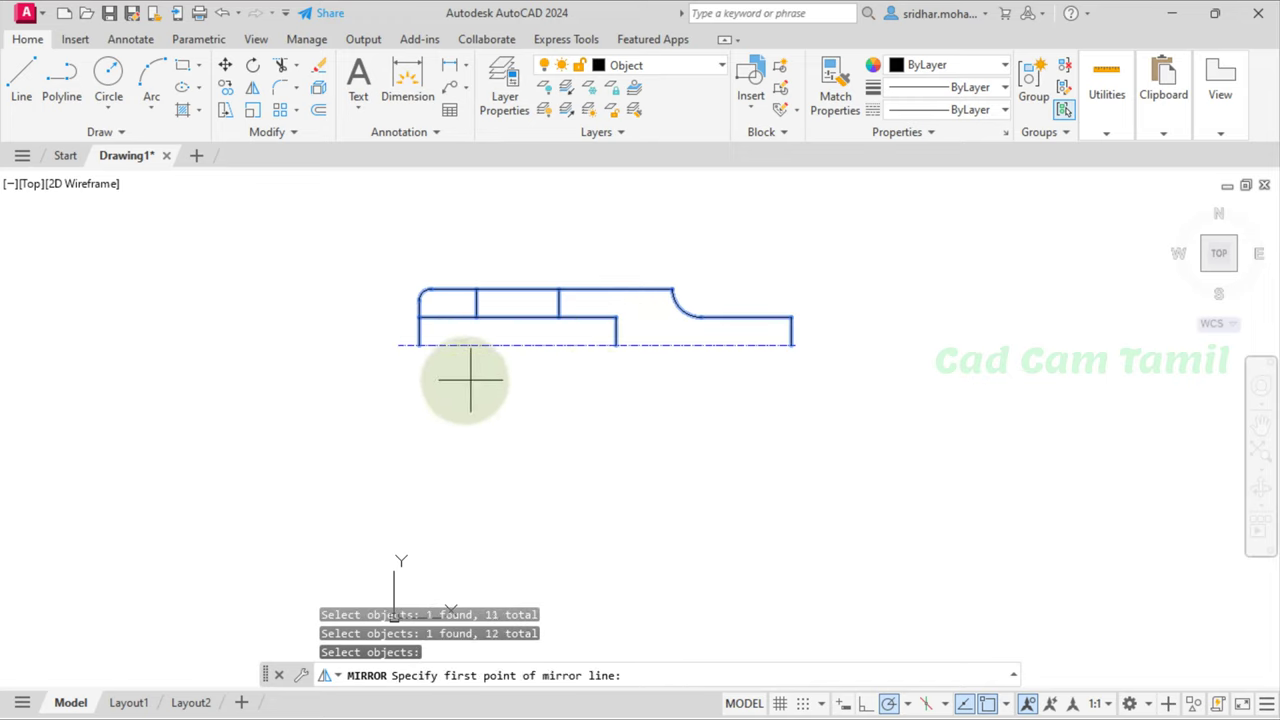
{"action": "left_click", "coordinate": [397, 347]}
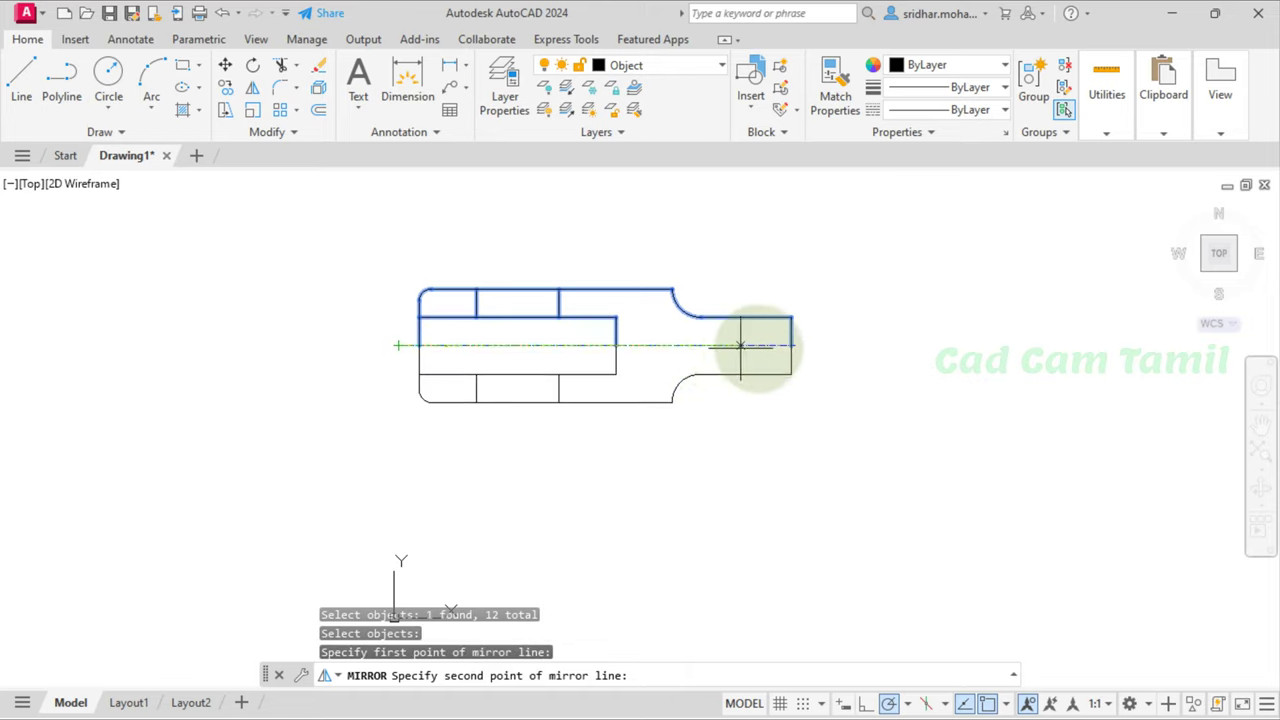
{"action": "left_click", "coordinate": [791, 346]}
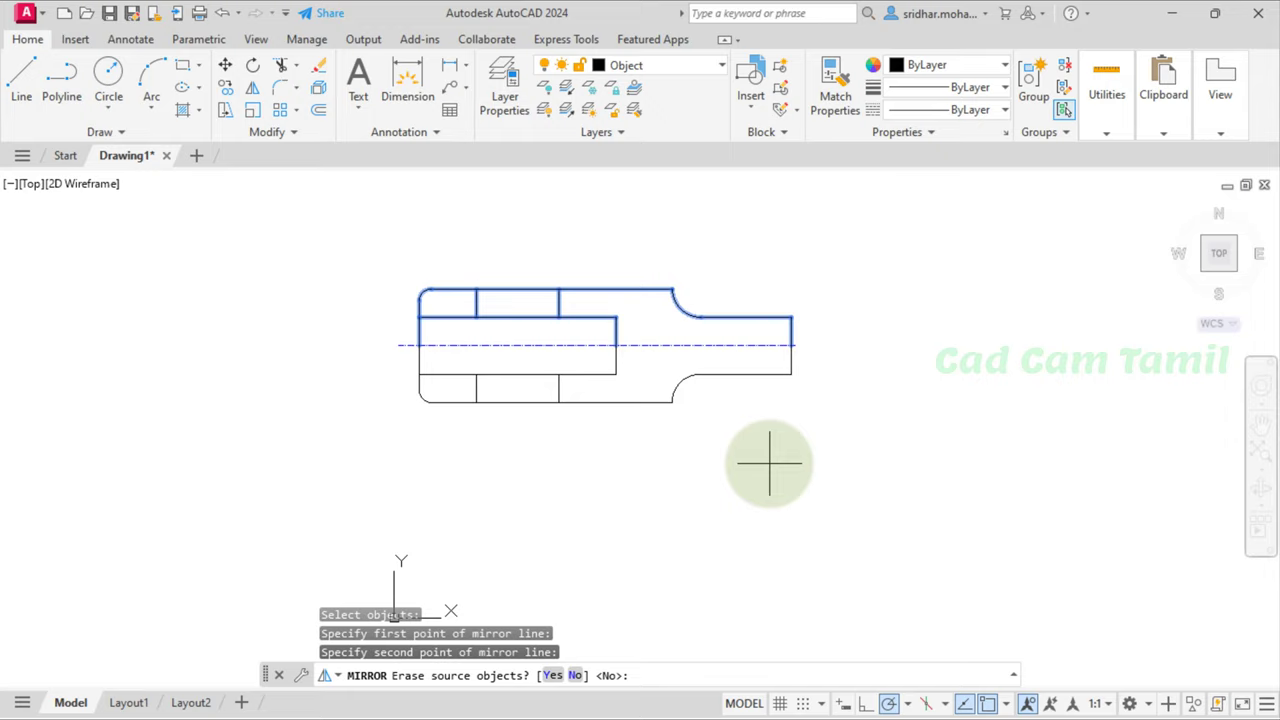
{"action": "key", "text": "Return"}
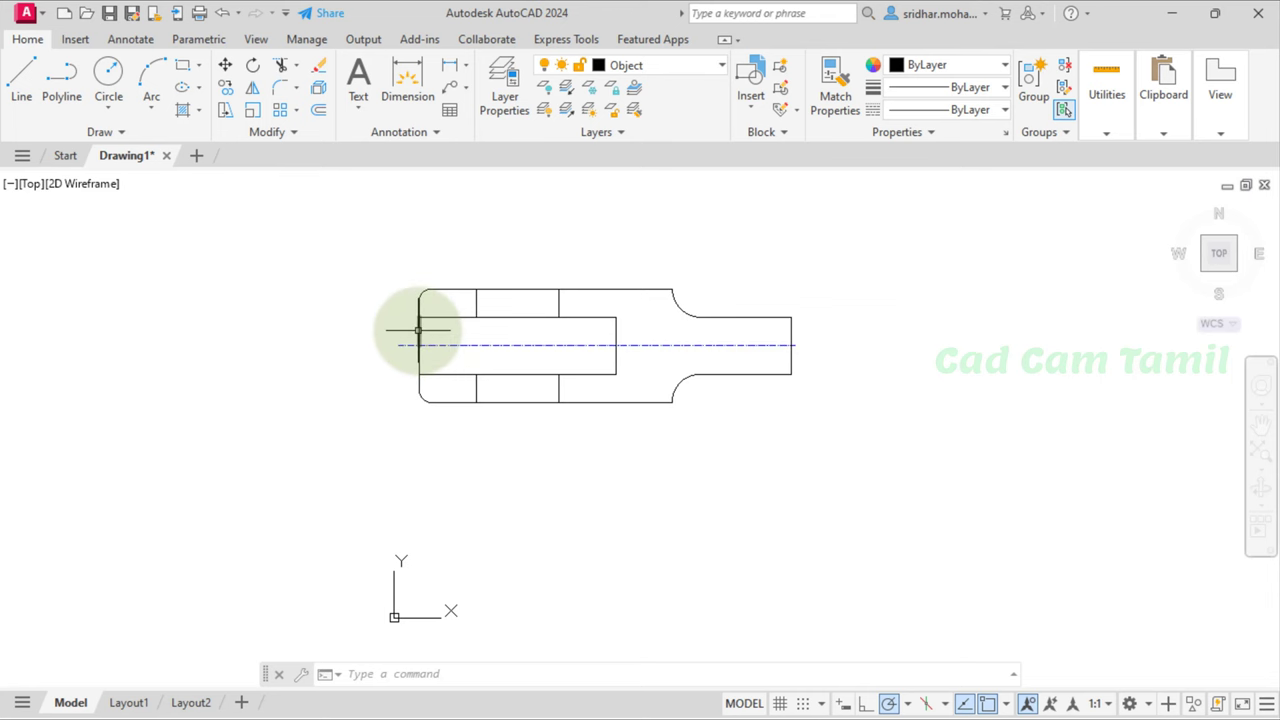
{"action": "left_click", "coordinate": [419, 335]}
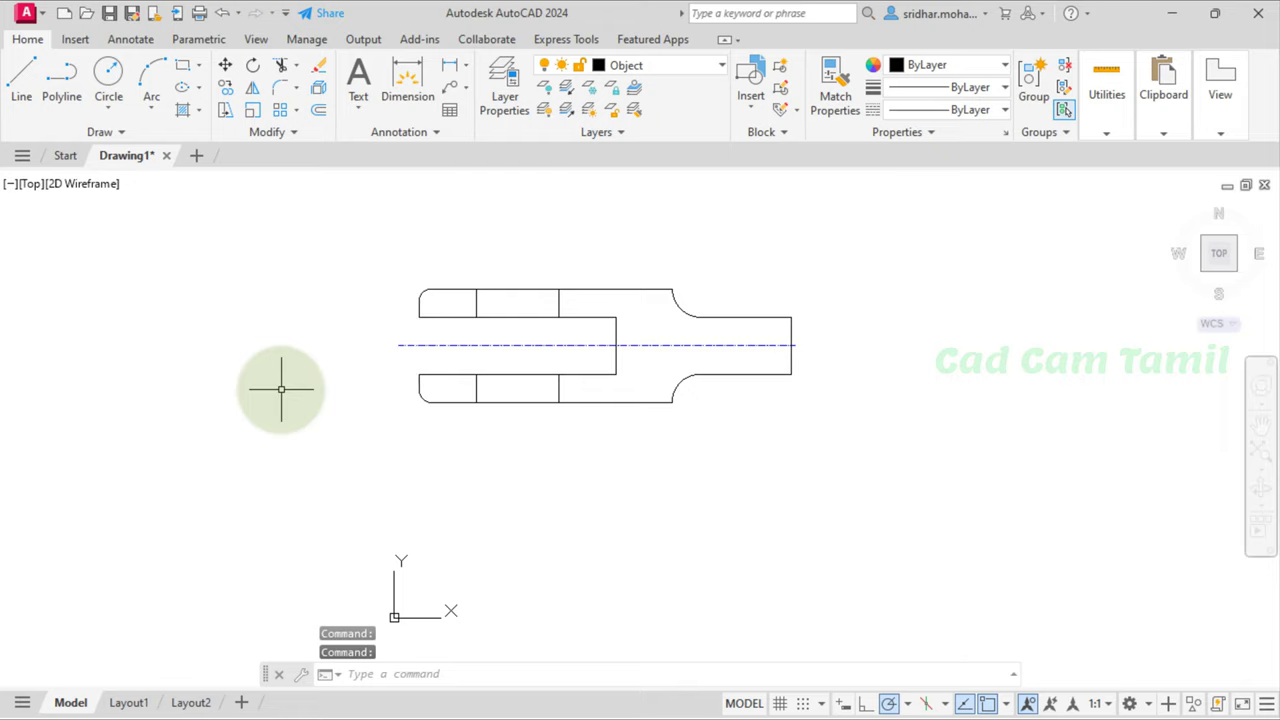
Step: Delete the selected left end line
{"action": "key", "text": "Delete"}
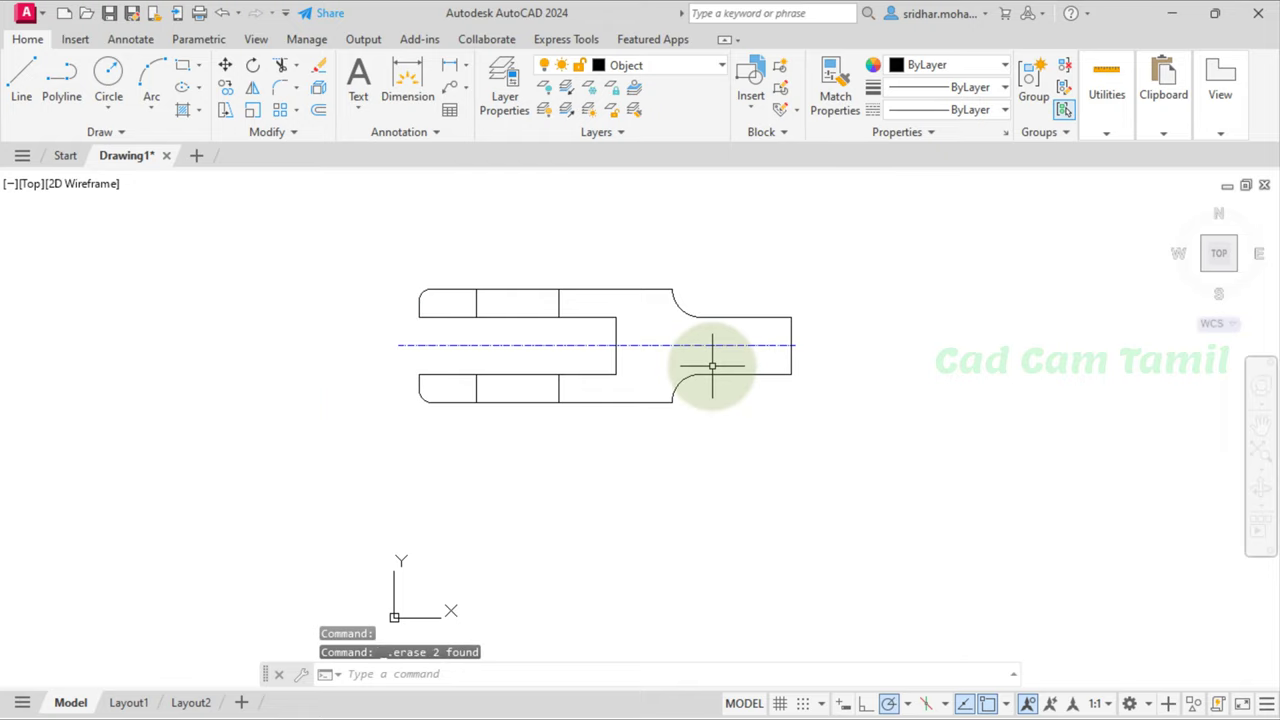
{"action": "scroll", "coordinate": [677, 366], "scroll_direction": "down", "scroll_amount": 2}
{"action": "scroll", "coordinate": [676, 376], "scroll_direction": "up", "scroll_amount": 2}
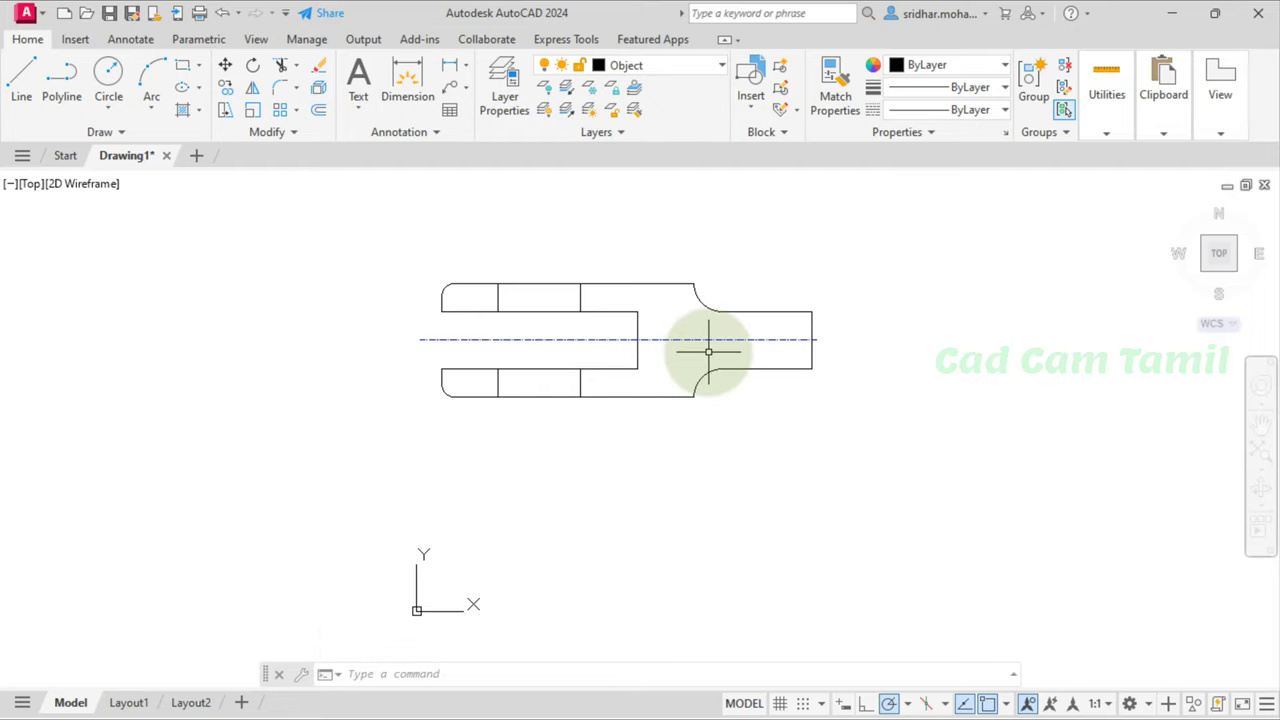
{"action": "scroll", "coordinate": [708, 351], "scroll_direction": "up", "scroll_amount": 2}
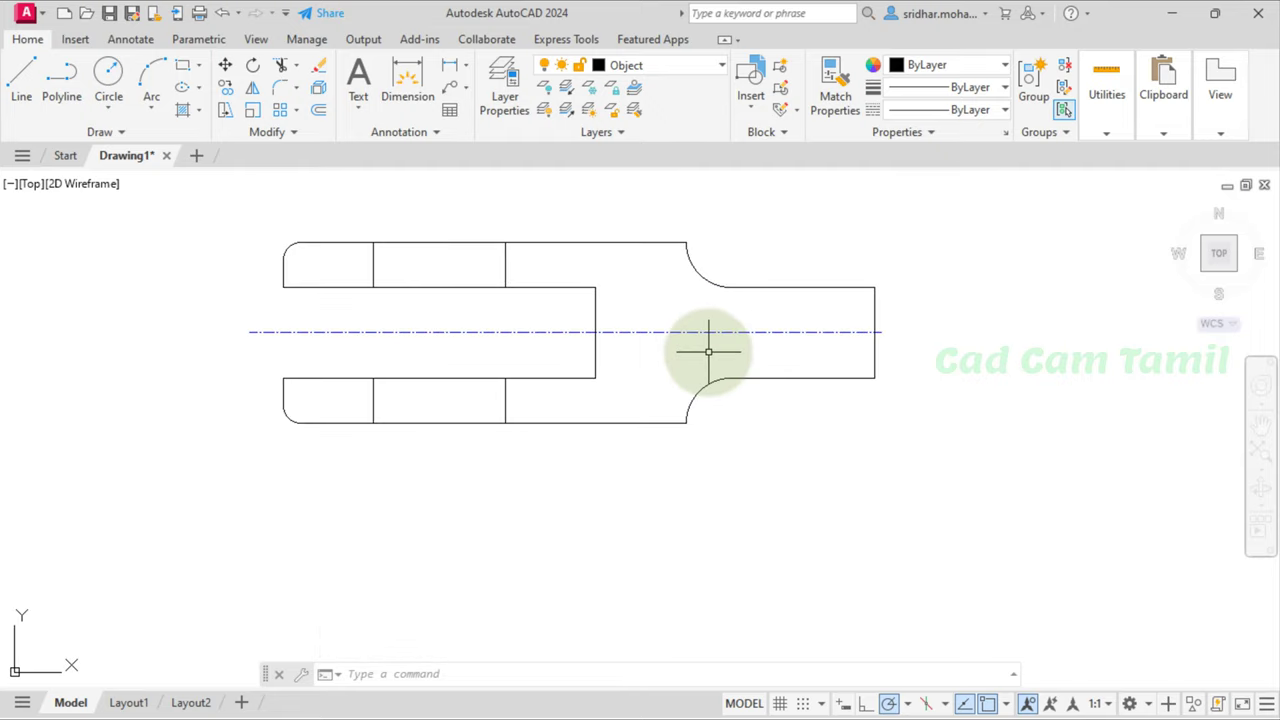
Step: Move the two vertical divider lines in the lower strap arm onto the CLine layer
{"action": "left_click", "coordinate": [506, 402]}
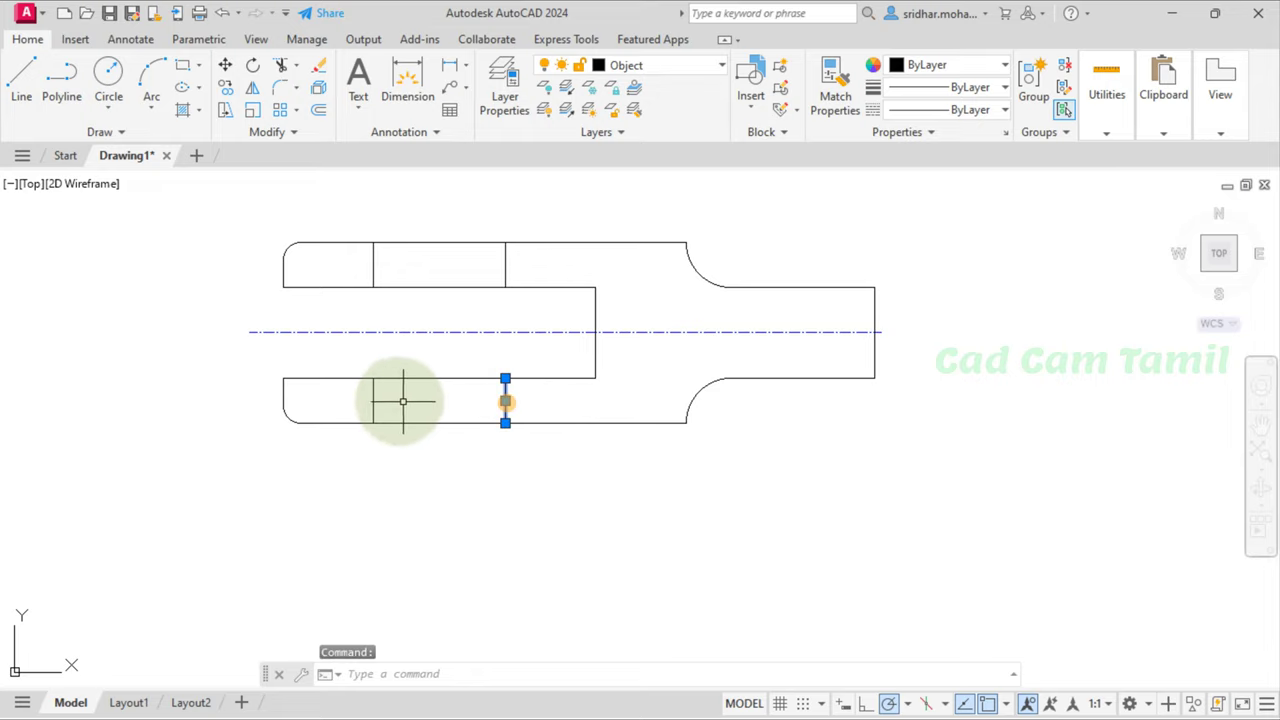
{"action": "left_click", "coordinate": [371, 400]}
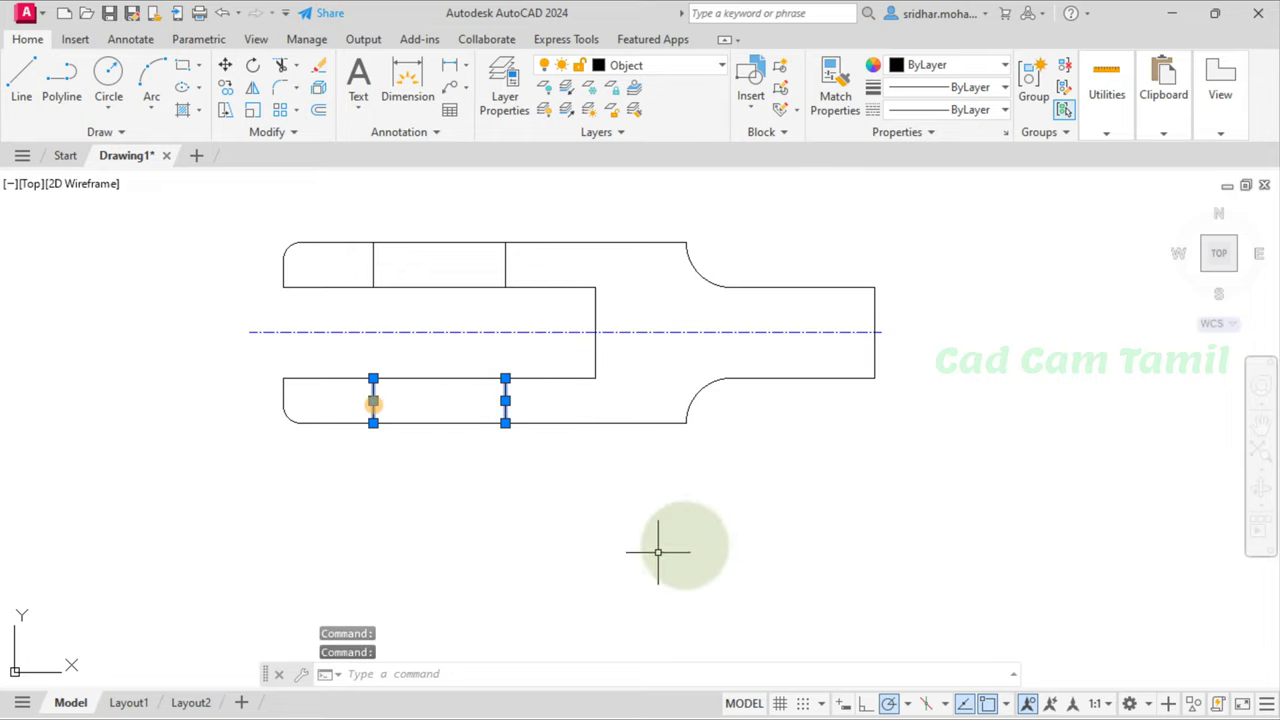
{"action": "left_click", "coordinate": [694, 66]}
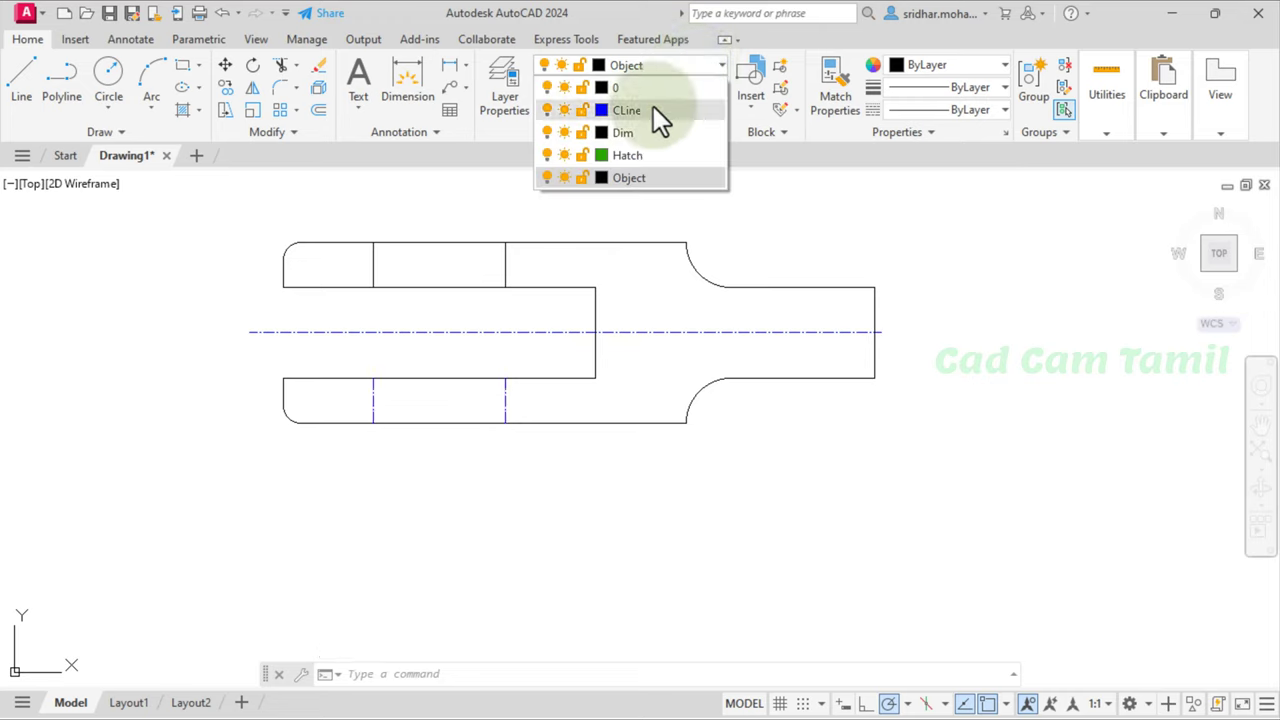
{"action": "left_click", "coordinate": [653, 108]}
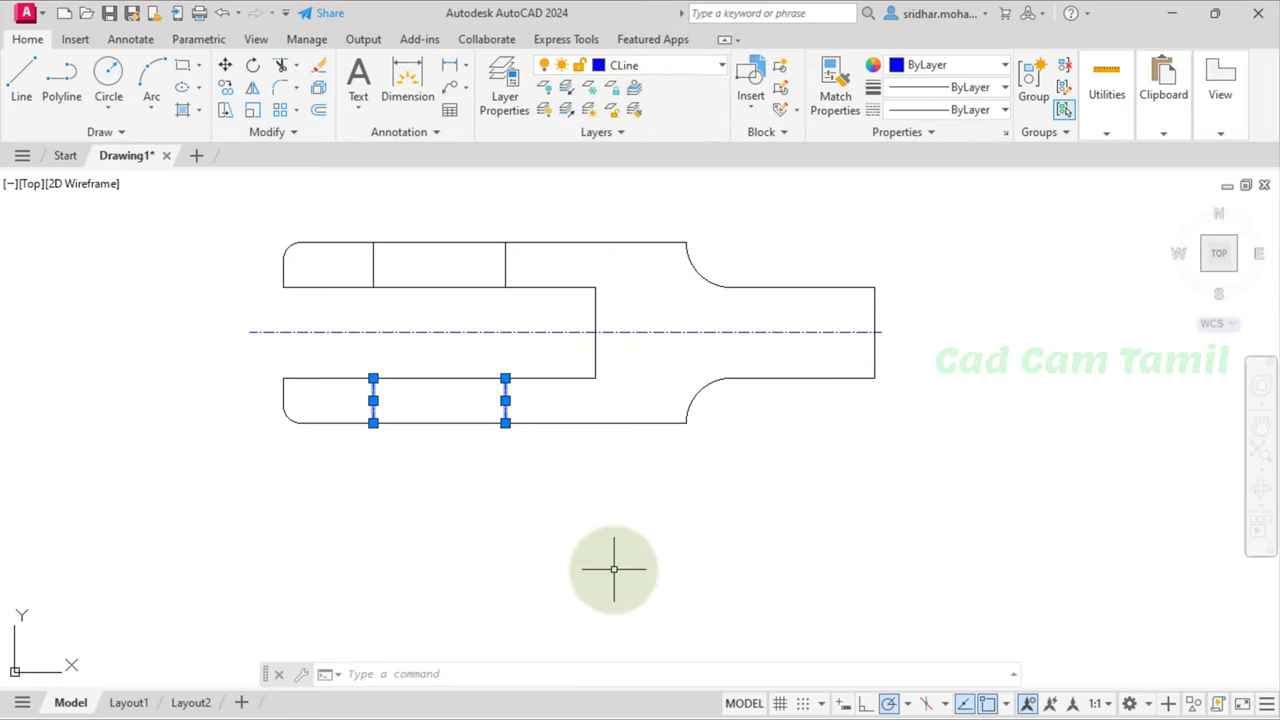
{"action": "key", "text": "Escape"}
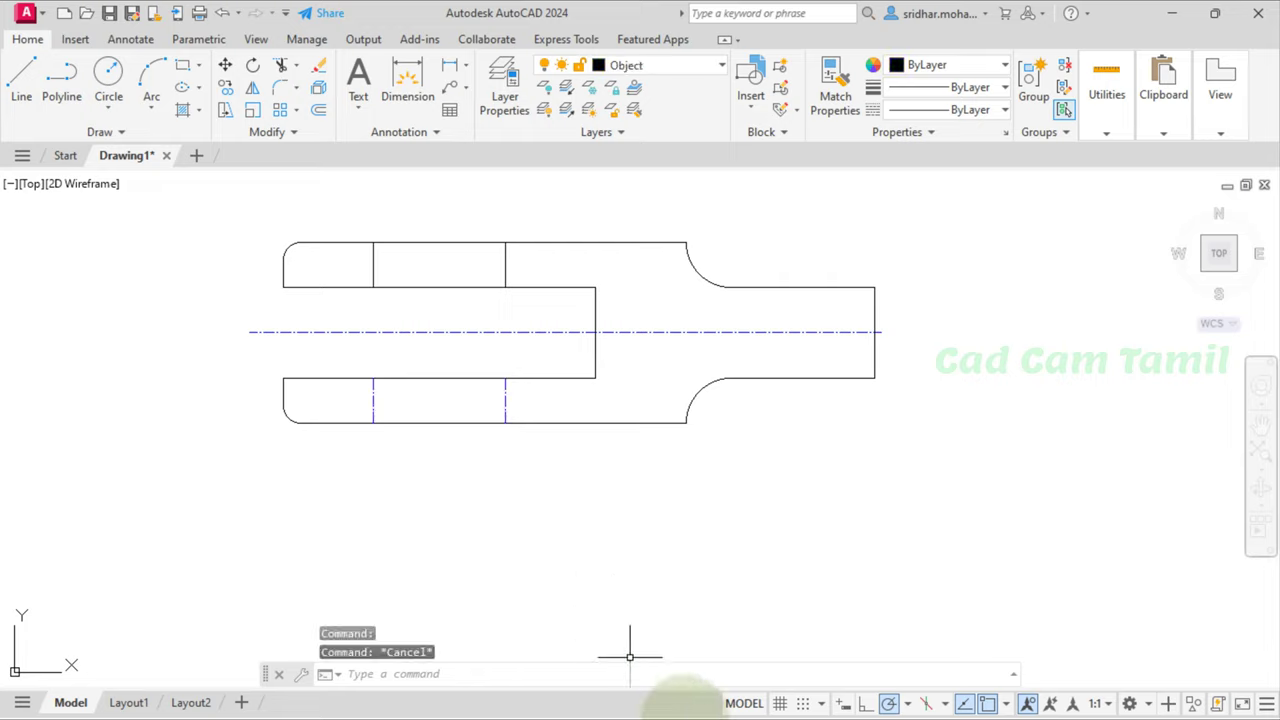
Step: Fill the strap's upper-left cell and right-hand upper region with ANSI32 hatching
{"action": "left_click", "coordinate": [178, 113]}
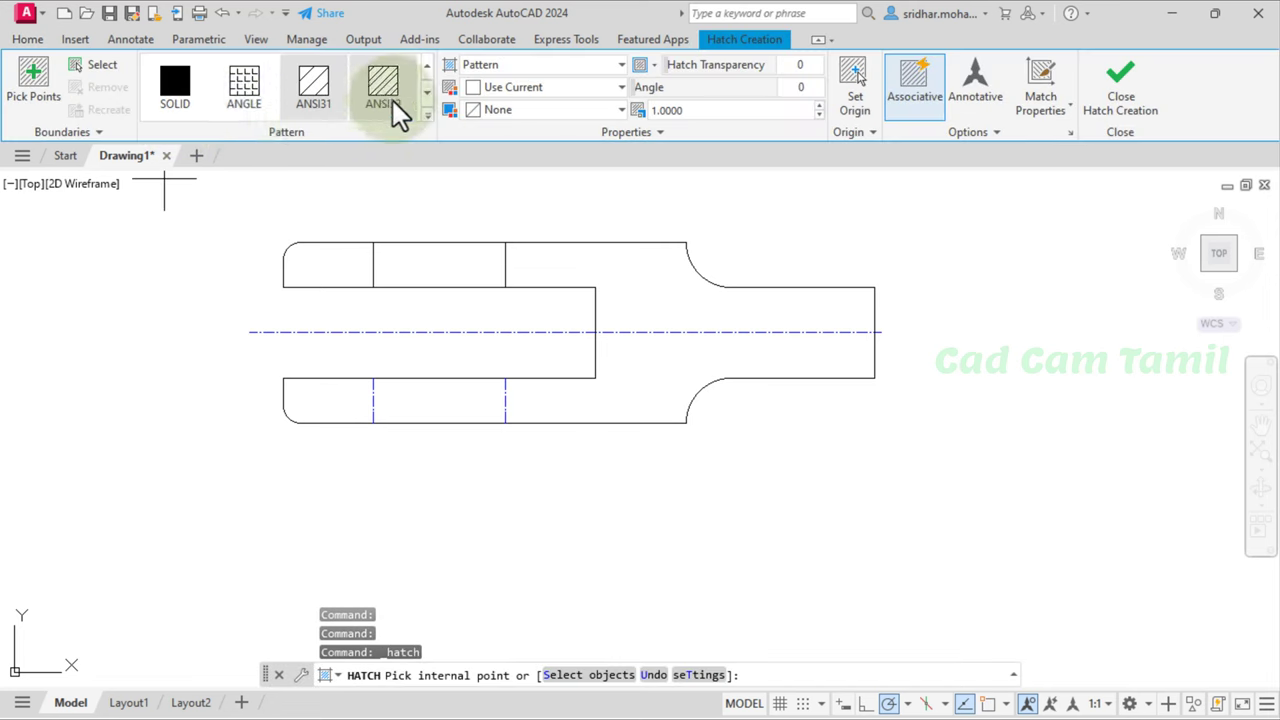
{"action": "left_click", "coordinate": [424, 114]}
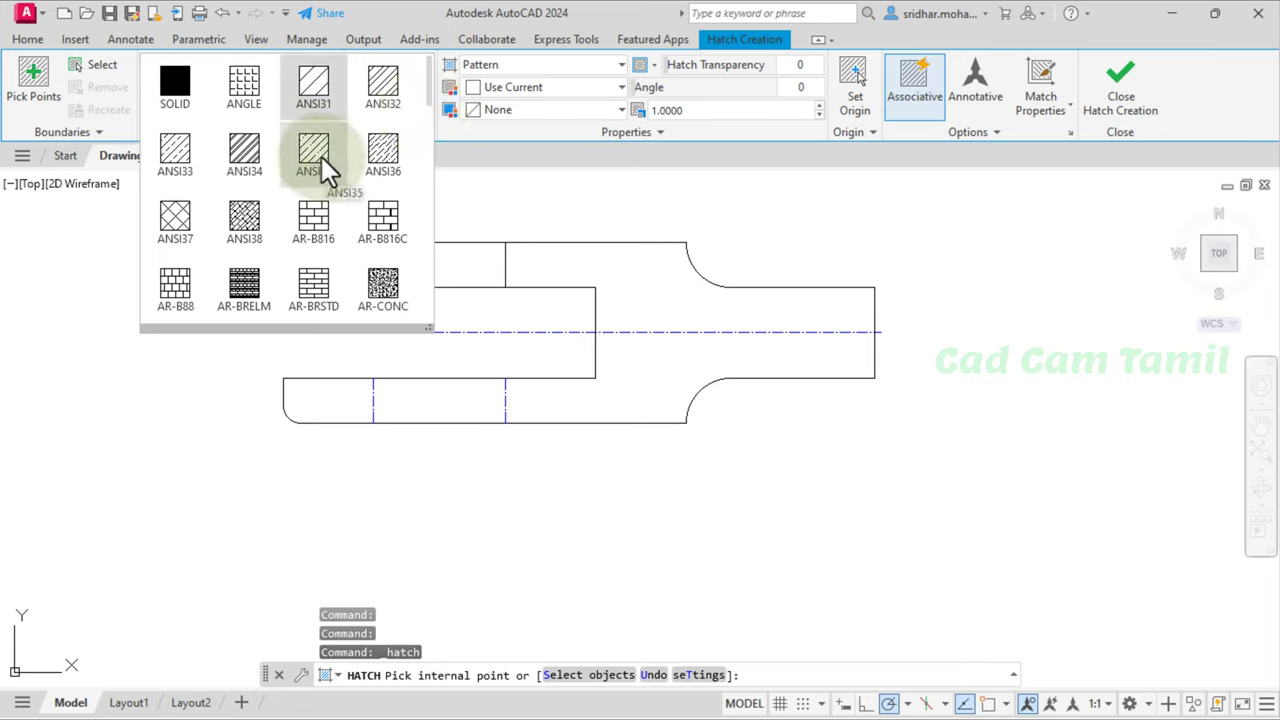
{"action": "left_click", "coordinate": [383, 88]}
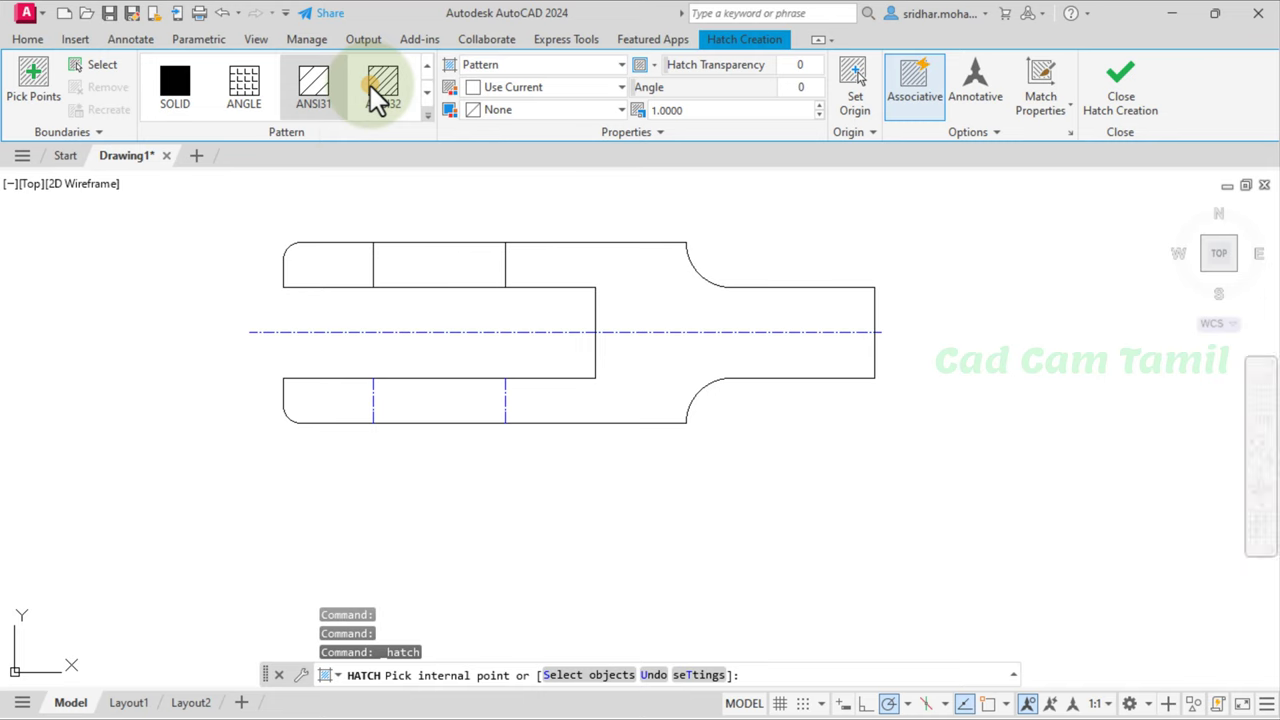
{"action": "left_click", "coordinate": [340, 272]}
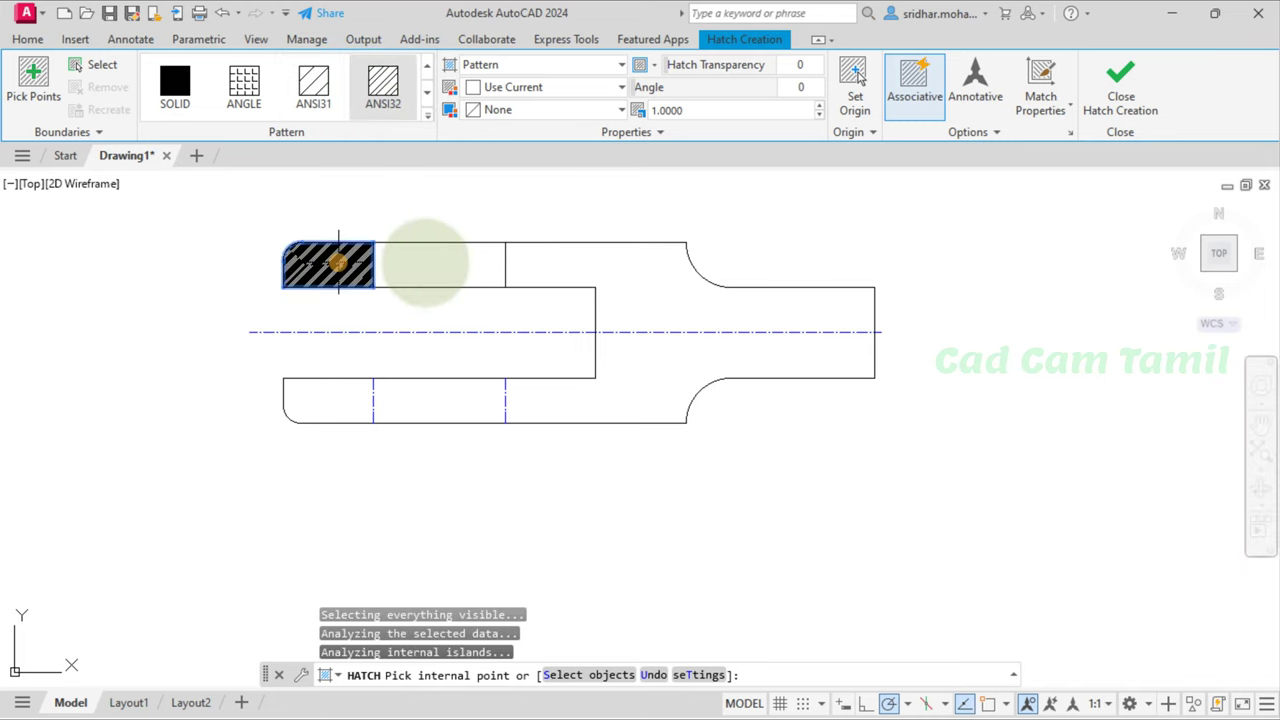
{"action": "left_click", "coordinate": [728, 300]}
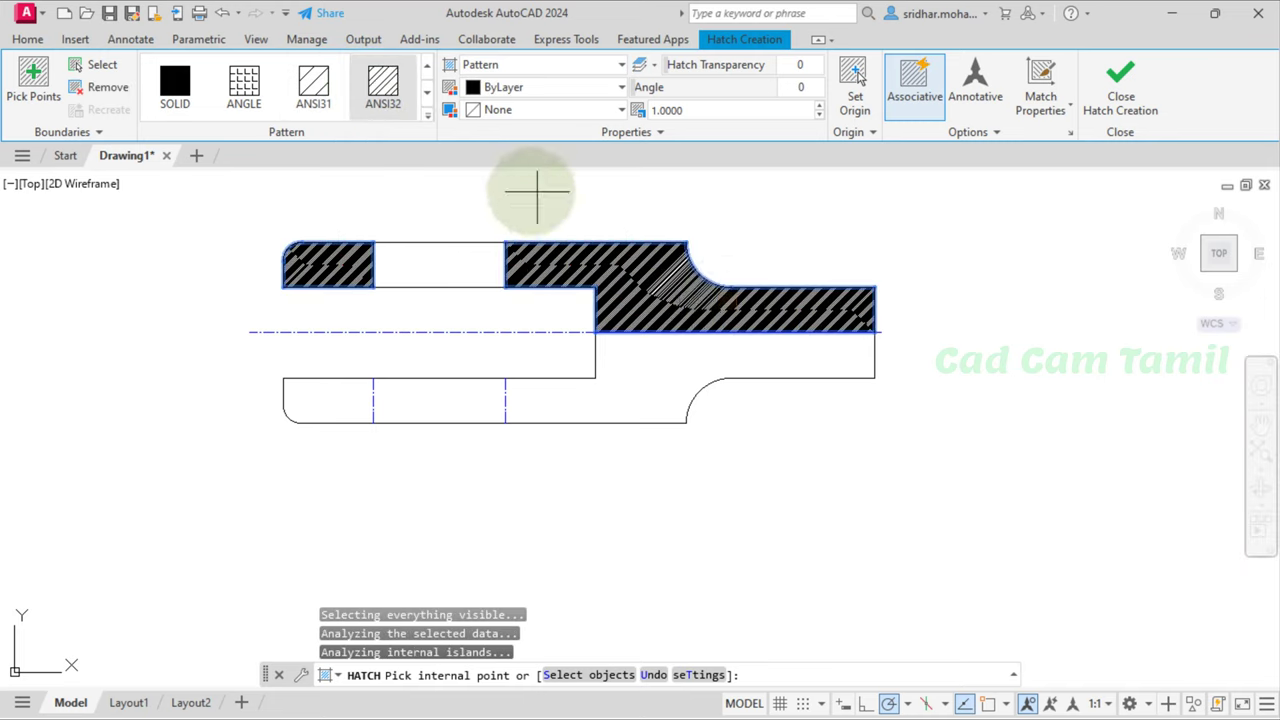
{"action": "left_click", "coordinate": [687, 112]}
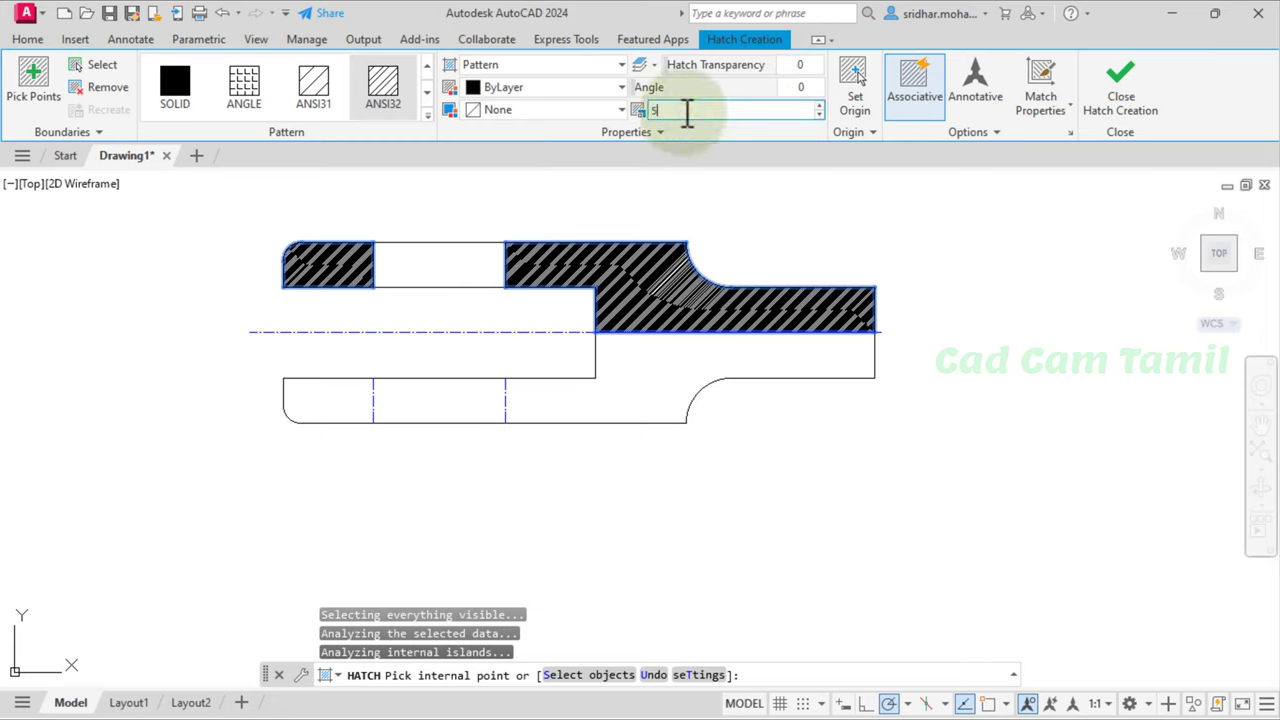
Step: Set the hatch scale to 10 and the hatch angle to 0
{"action": "type", "text": "5"}
{"action": "key", "text": "Return"}
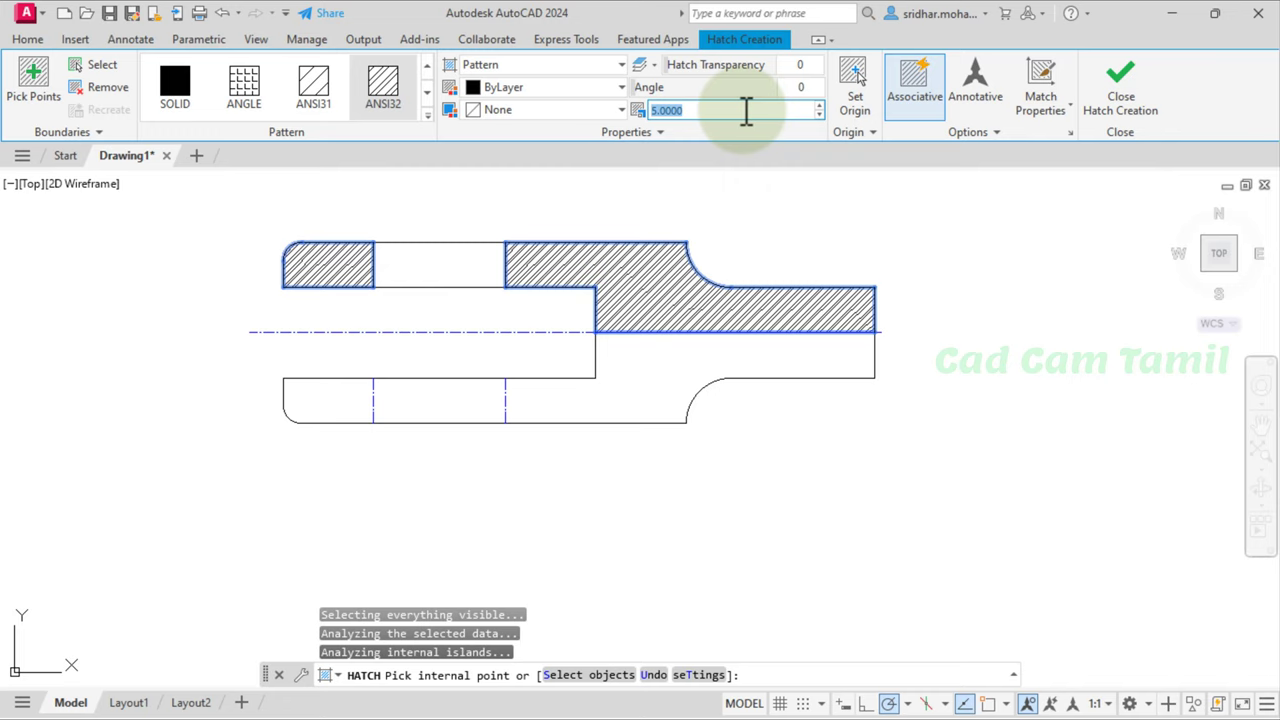
{"action": "type", "text": "10"}
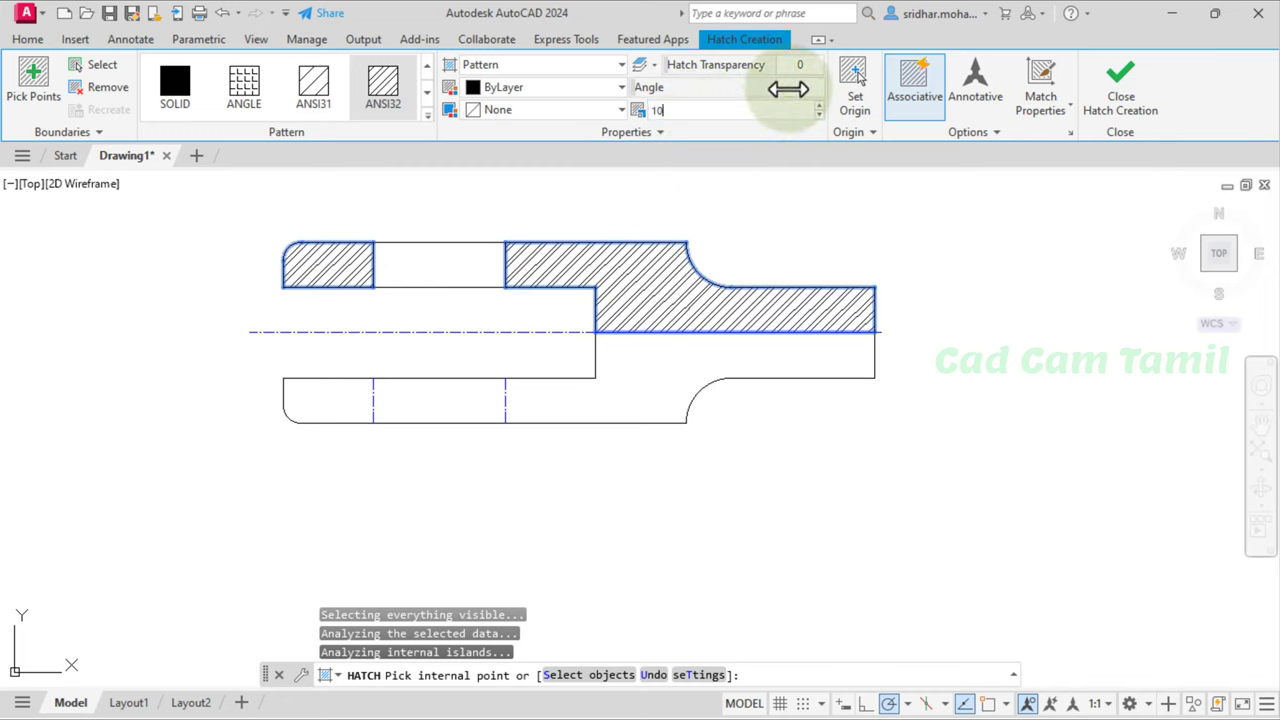
{"action": "key", "text": "Return"}
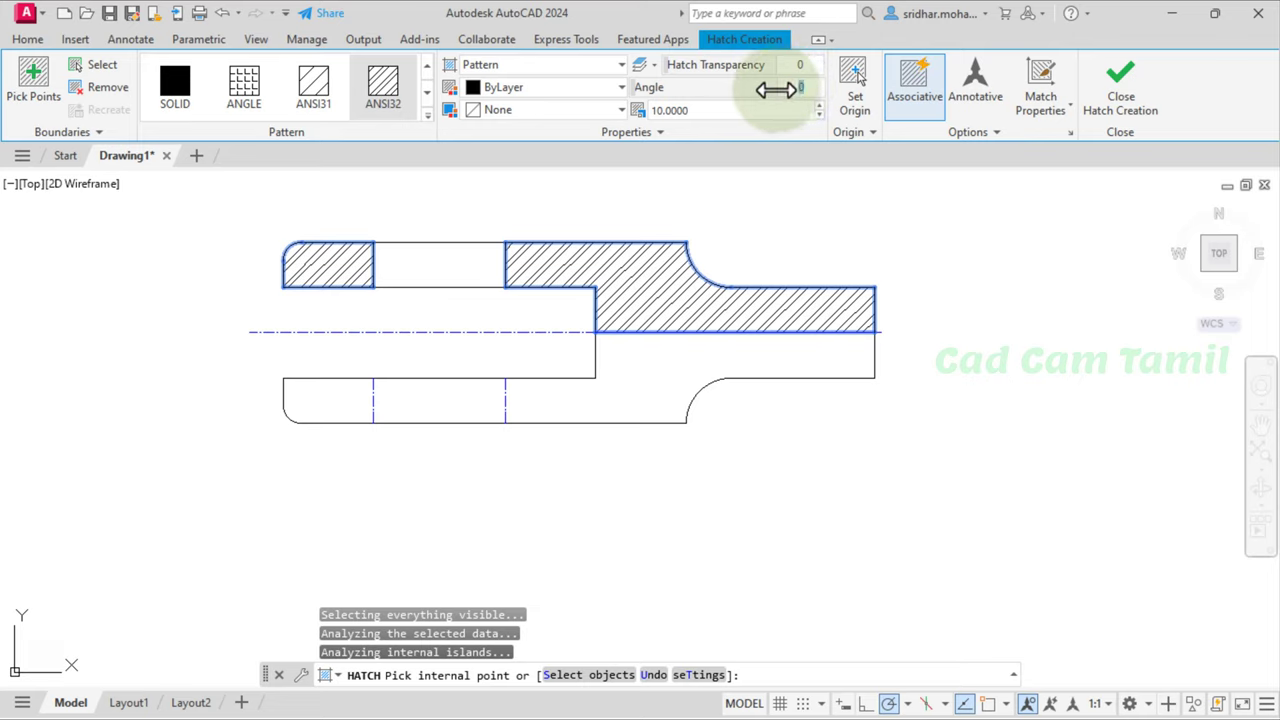
{"action": "mouse_move", "coordinate": [747, 90]}
{"action": "left_mouse_down"}
{"action": "mouse_move", "coordinate": [757, 86]}
{"action": "mouse_move", "coordinate": [720, 86]}
{"action": "mouse_move", "coordinate": [737, 84]}
{"action": "left_mouse_up"}
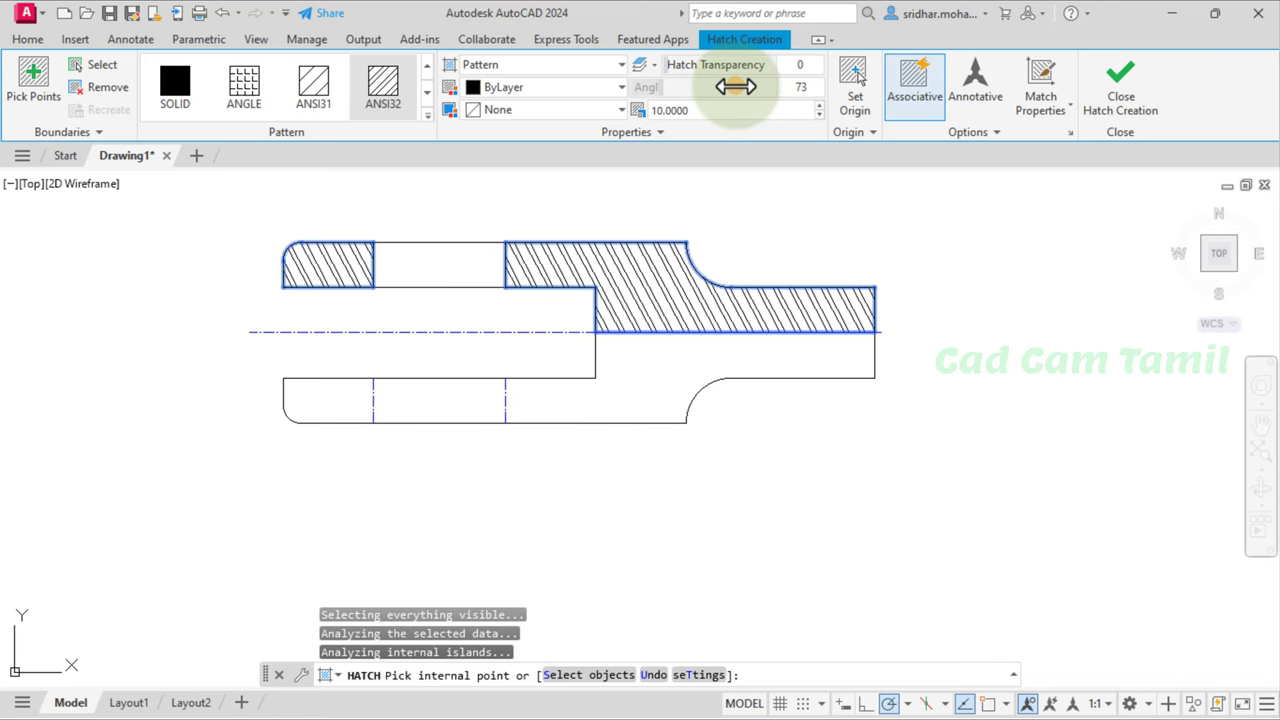
{"action": "left_click", "coordinate": [785, 87]}
{"action": "type", "text": "0"}
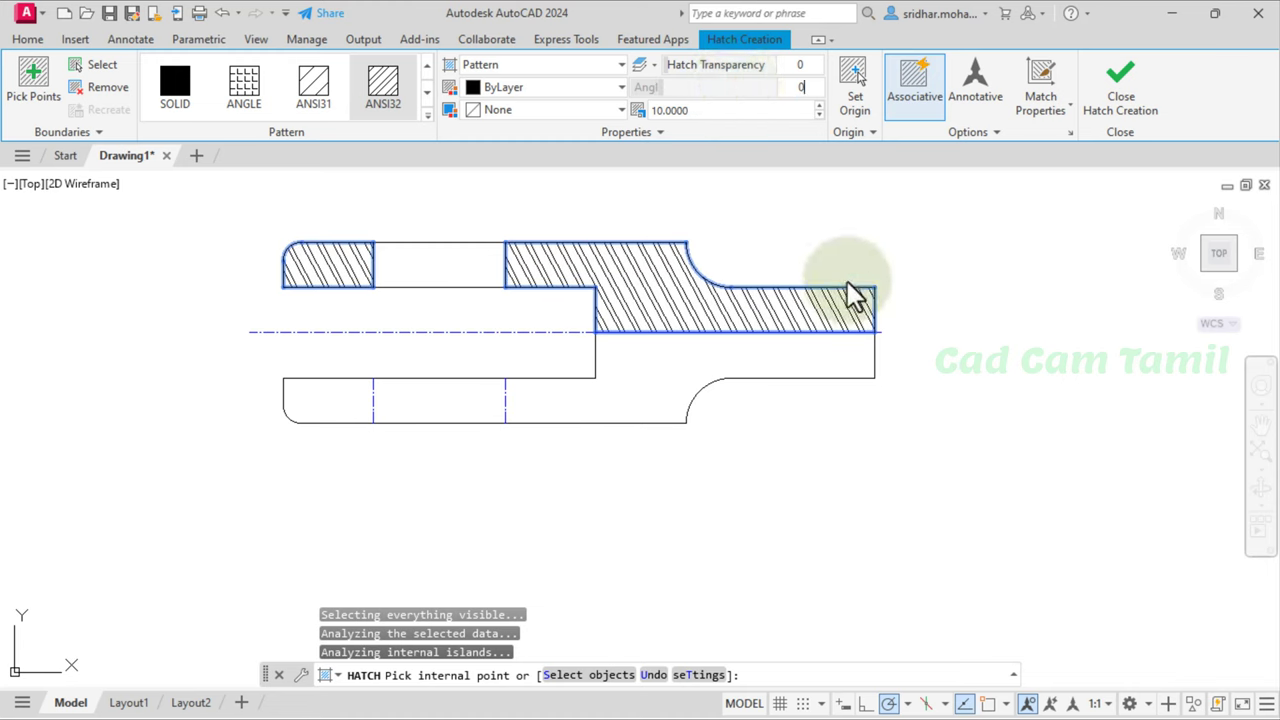
{"action": "left_click", "coordinate": [748, 110]}
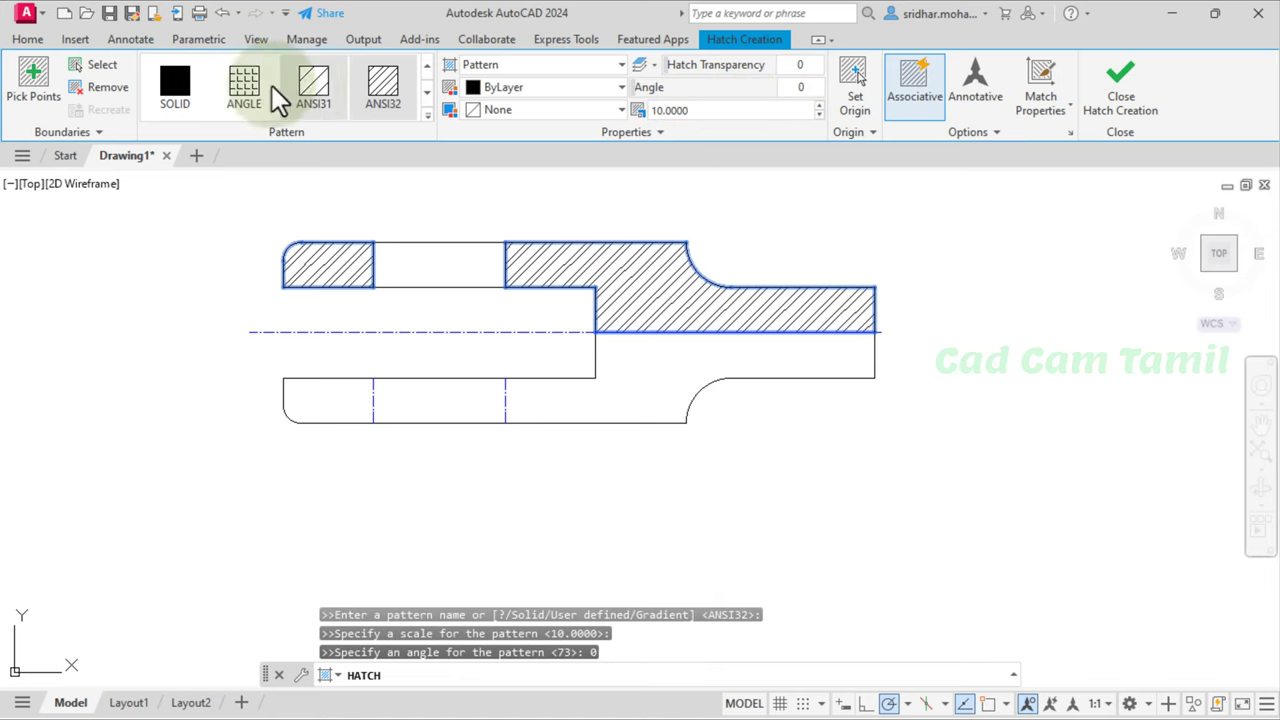
Step: Change the hatch to a red ANSI31 pattern and finish hatch creation
{"action": "left_click", "coordinate": [196, 76]}
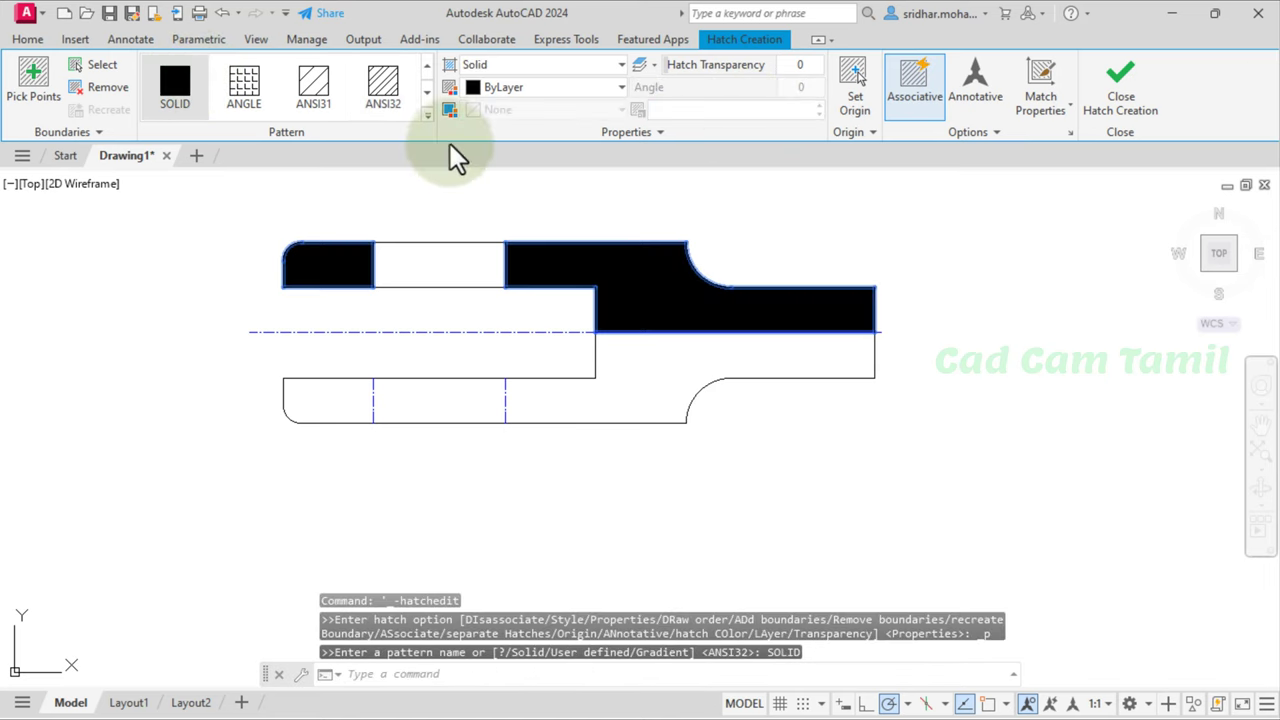
{"action": "left_click", "coordinate": [331, 89]}
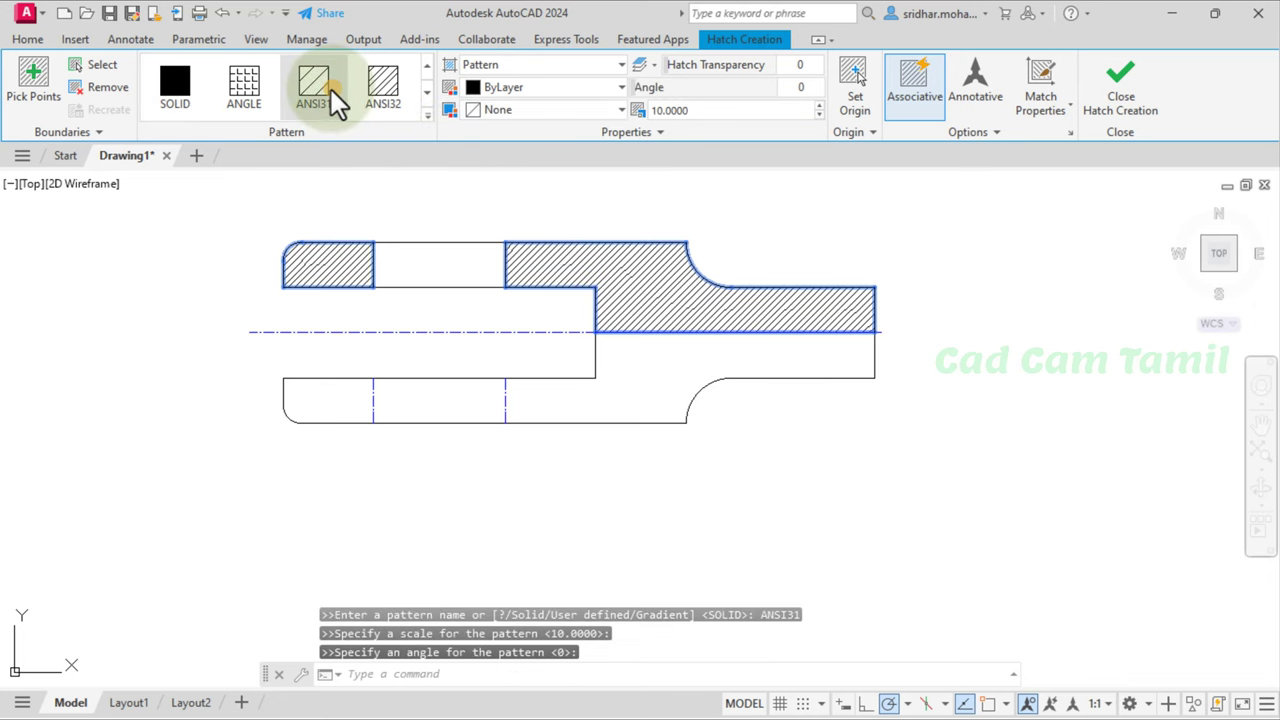
{"action": "left_click", "coordinate": [620, 88]}
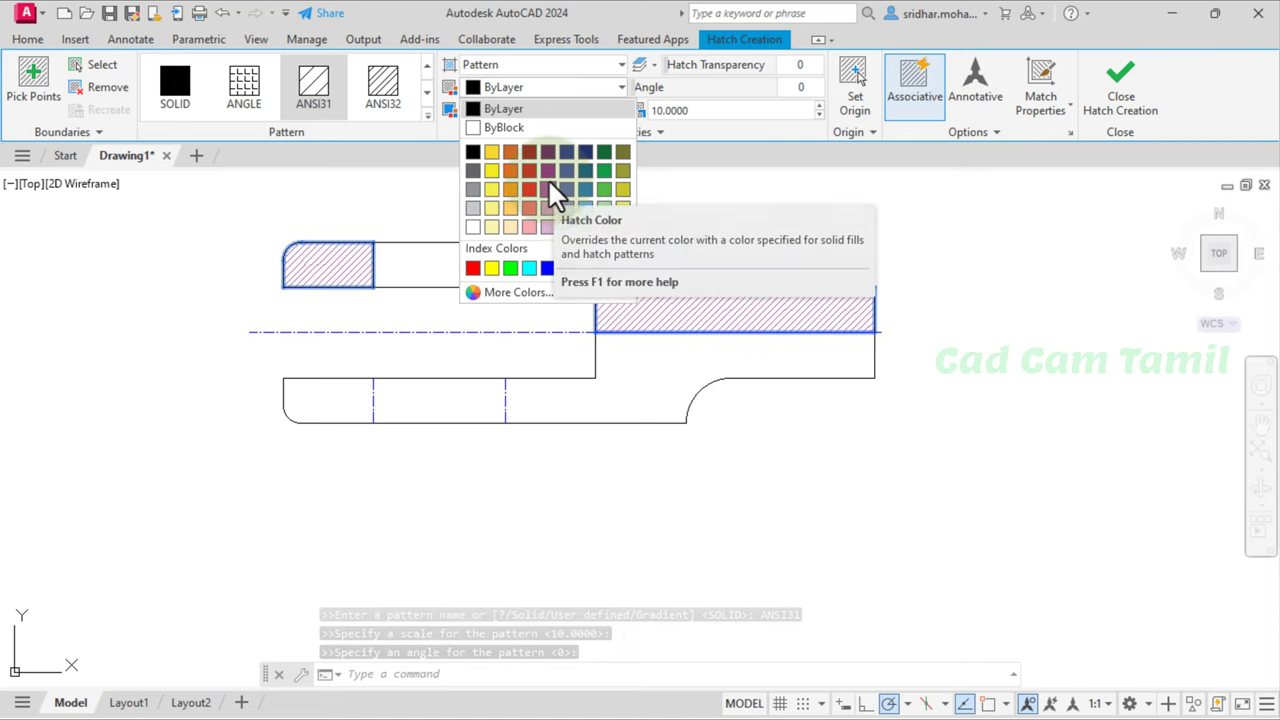
{"action": "left_click", "coordinate": [473, 268]}
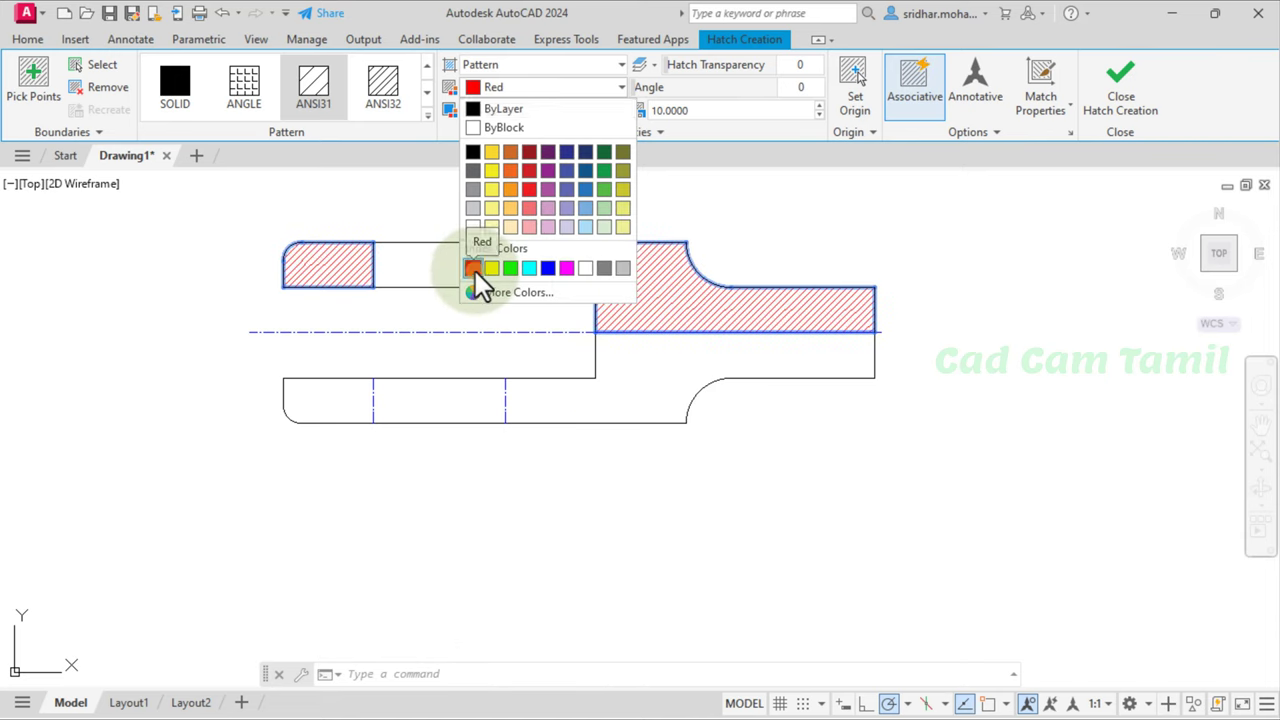
{"action": "left_click", "coordinate": [1122, 86]}
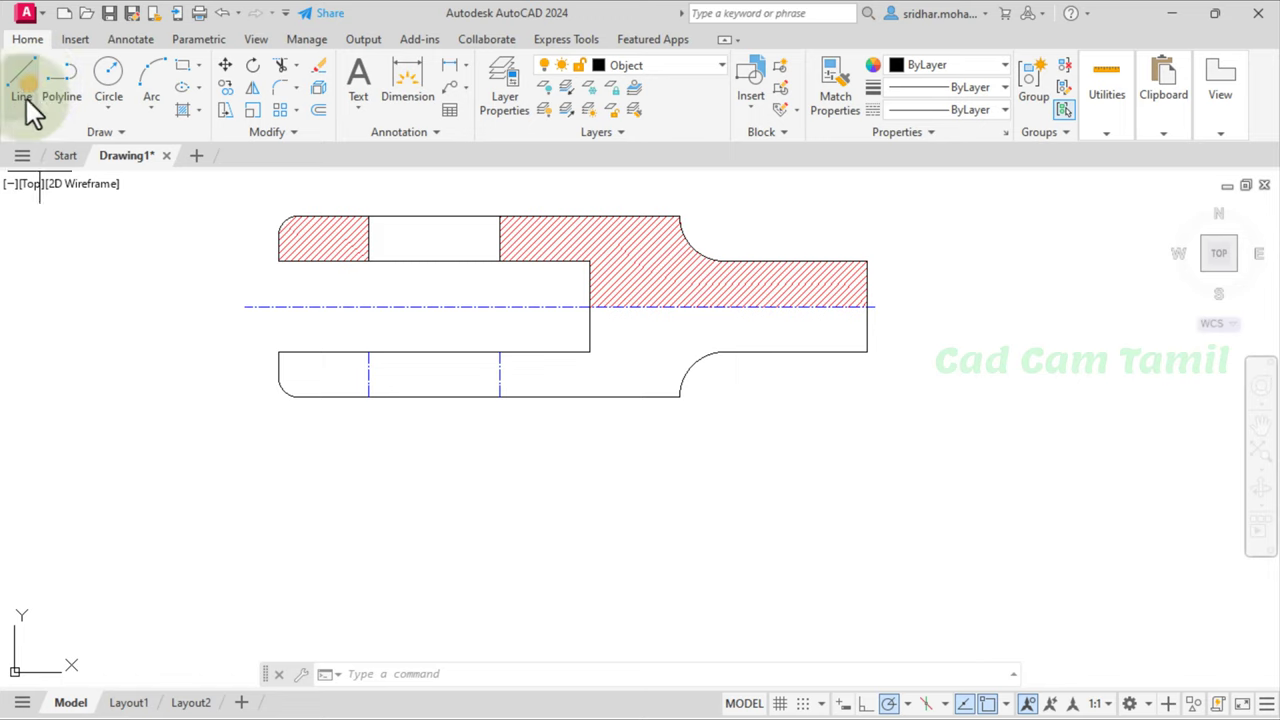
Step: Draw a 100 by 24 rectangle below the strap view, then bring up the reference slide
{"action": "left_click", "coordinate": [30, 88]}
{"action": "left_click", "coordinate": [318, 487]}
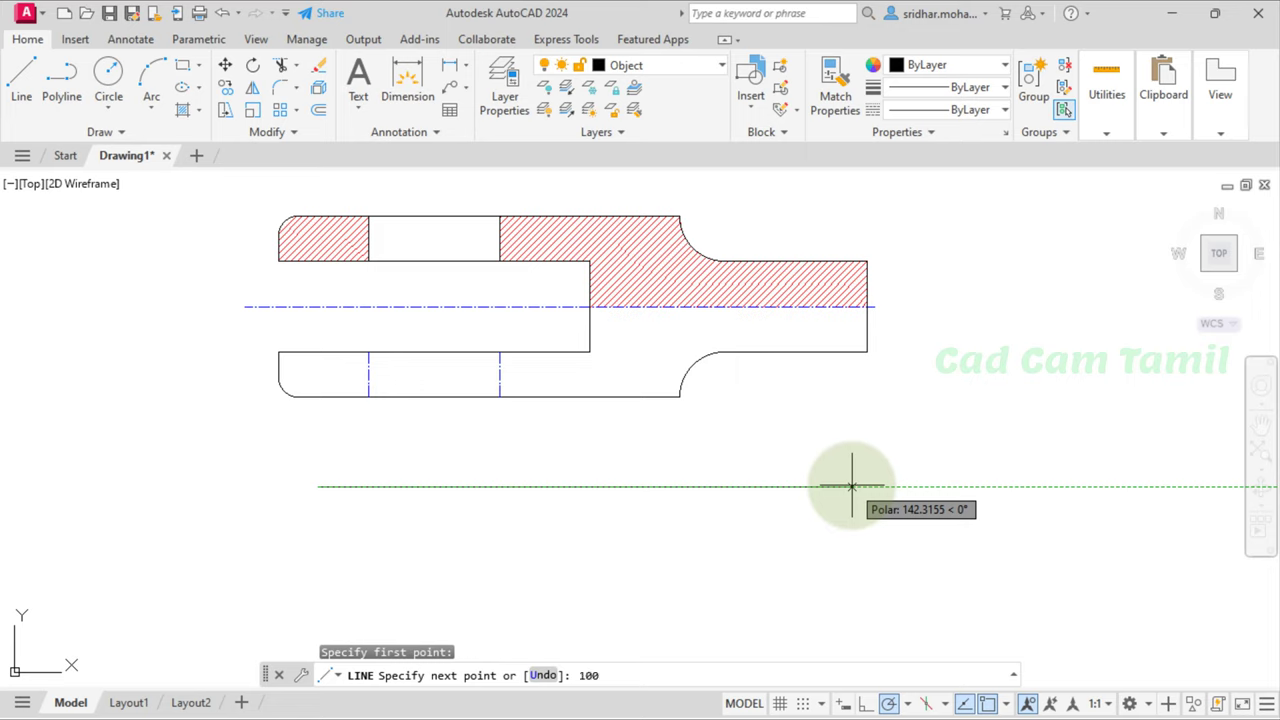
{"action": "key", "text": "Return"}
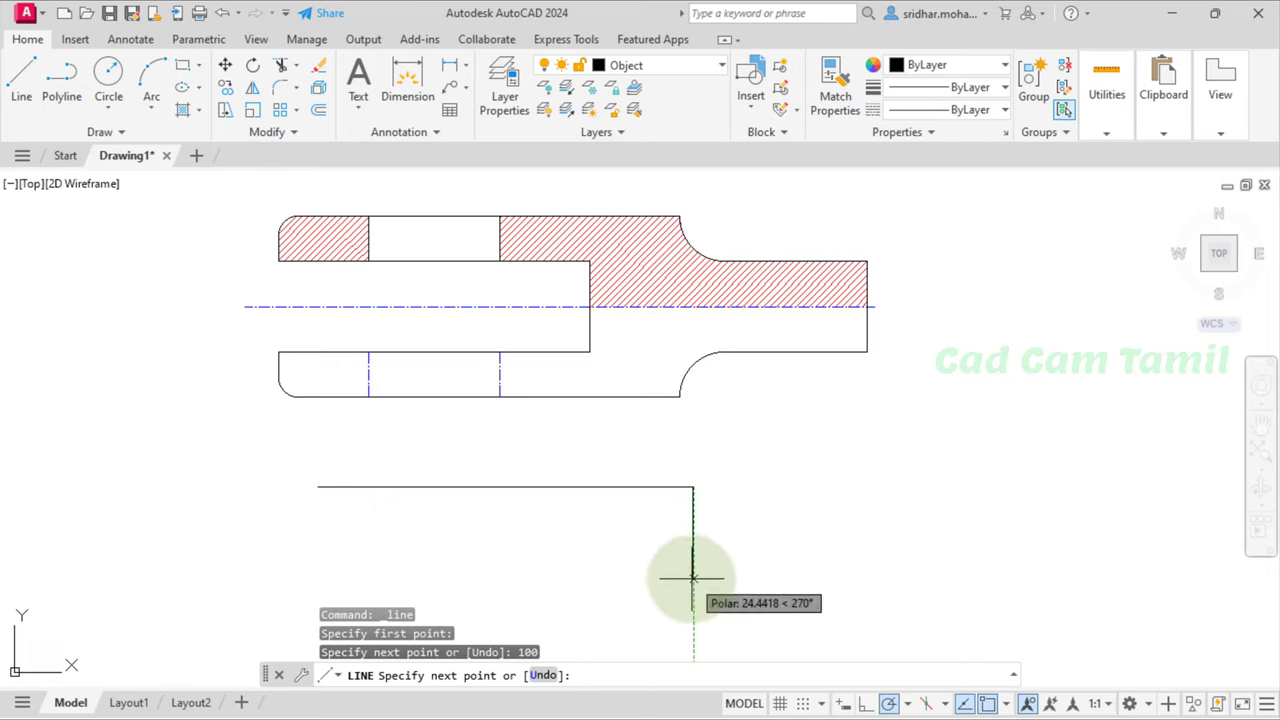
{"action": "key", "text": "Return"}
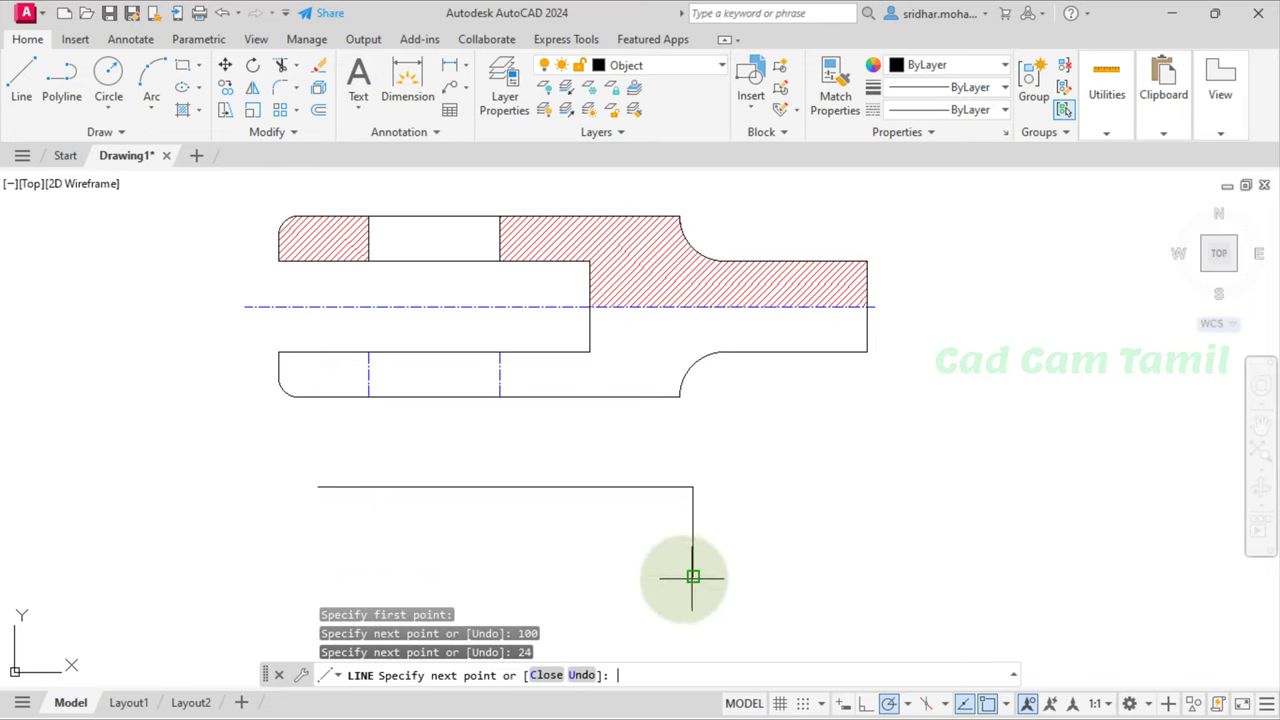
{"action": "type", "text": "100"}
{"action": "key", "text": "Return"}
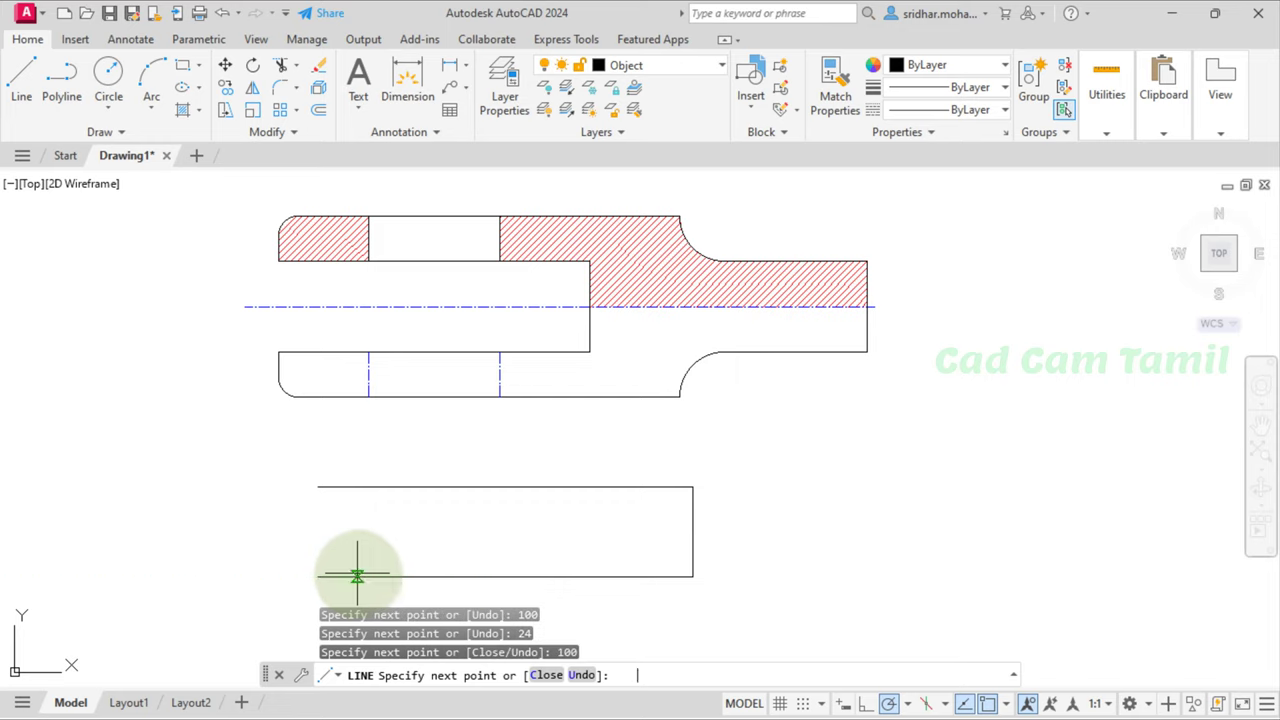
{"action": "left_click", "coordinate": [318, 487]}
{"action": "key", "text": "Return"}
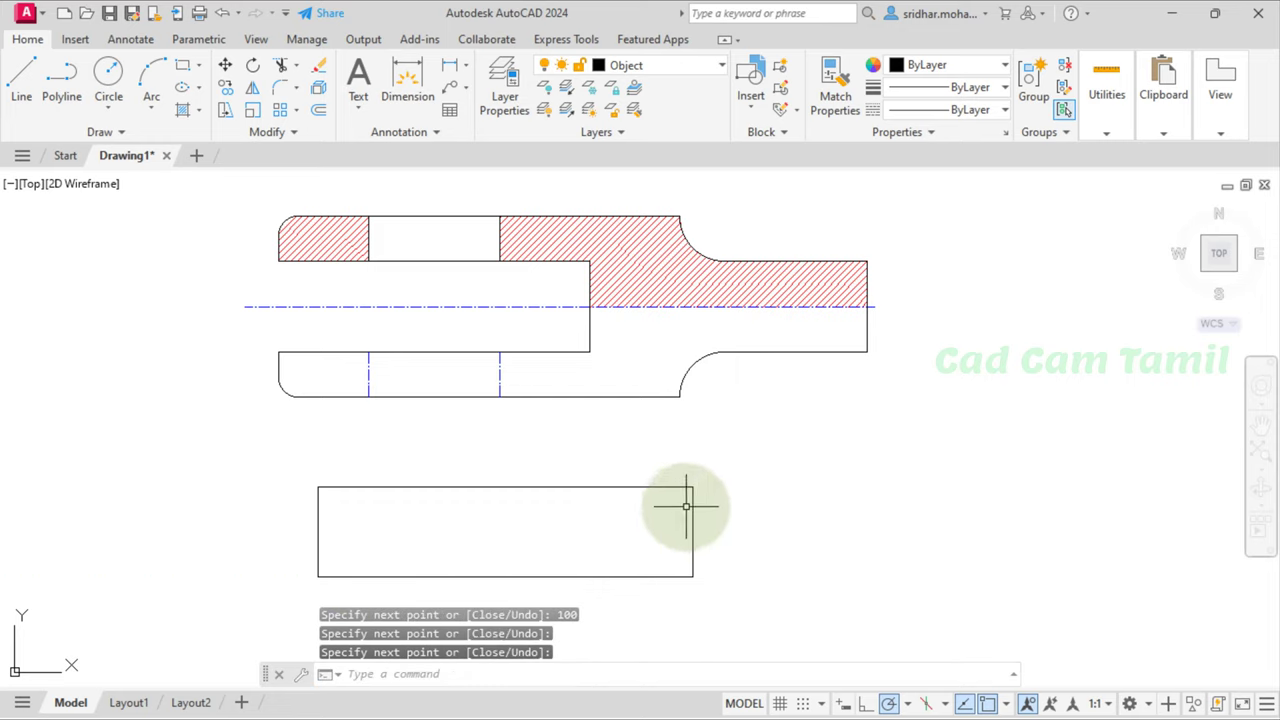
{"action": "key", "text": "alt+Tab"}
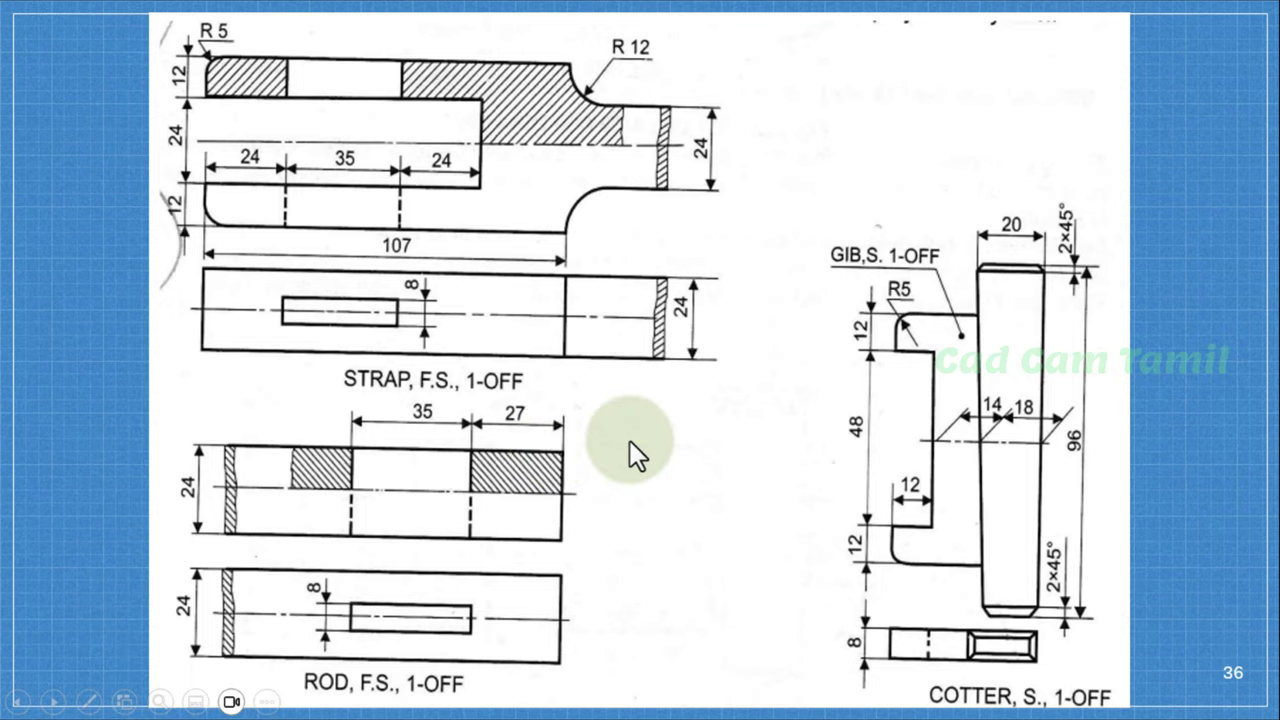
Step: Back in the drawing, cancel a stray line and start Offset with distance 27
{"action": "key", "text": "alt+Tab"}
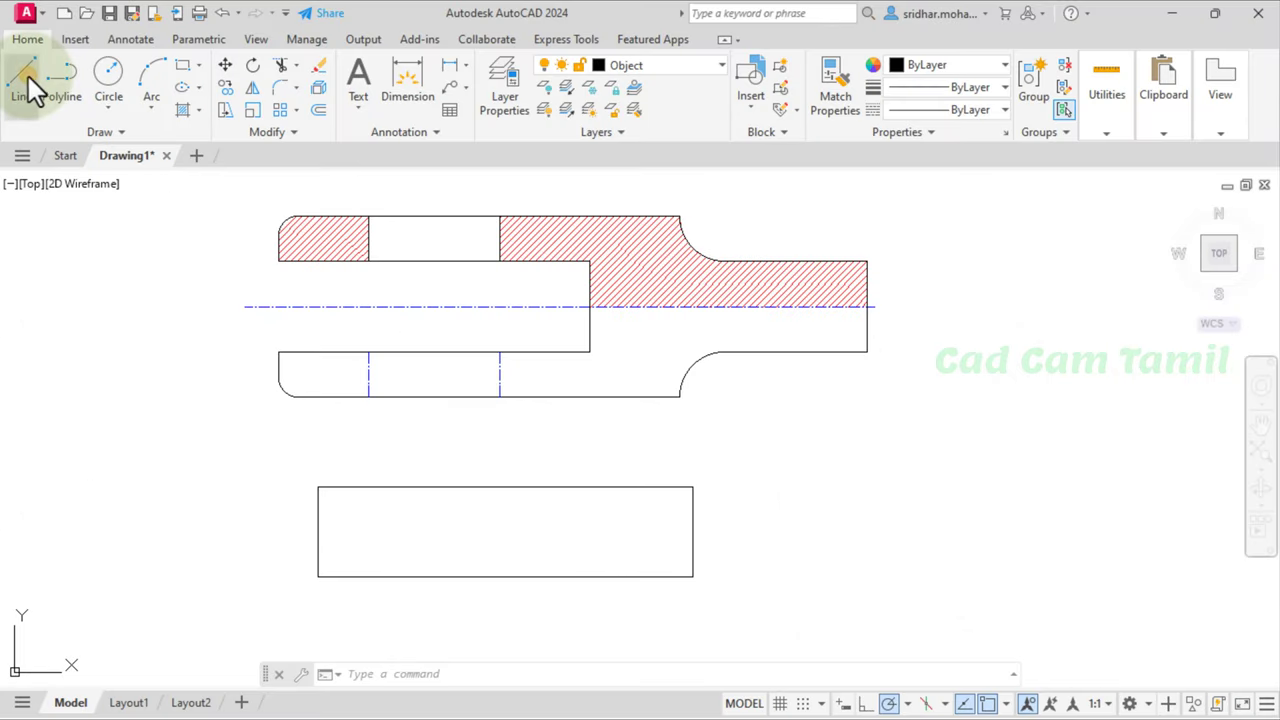
{"action": "left_click", "coordinate": [30, 82]}
{"action": "left_click", "coordinate": [692, 487]}
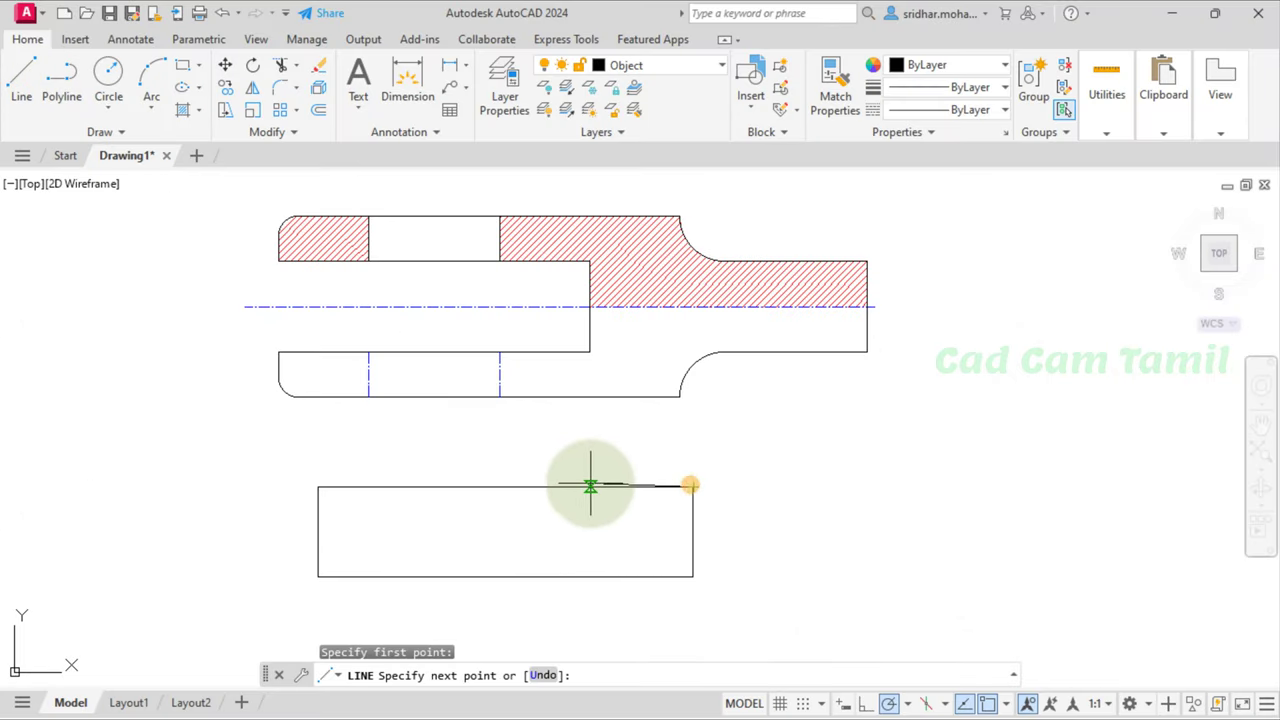
{"action": "key", "text": "Escape"}
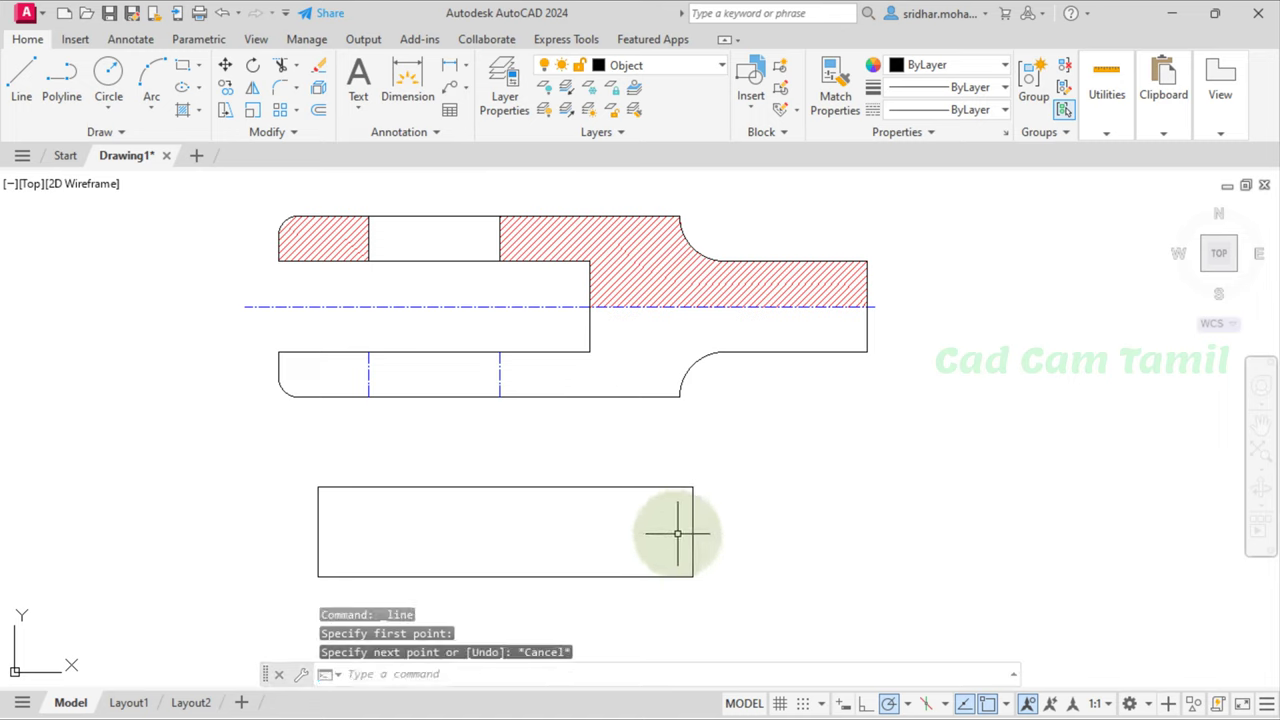
{"action": "left_click", "coordinate": [318, 109]}
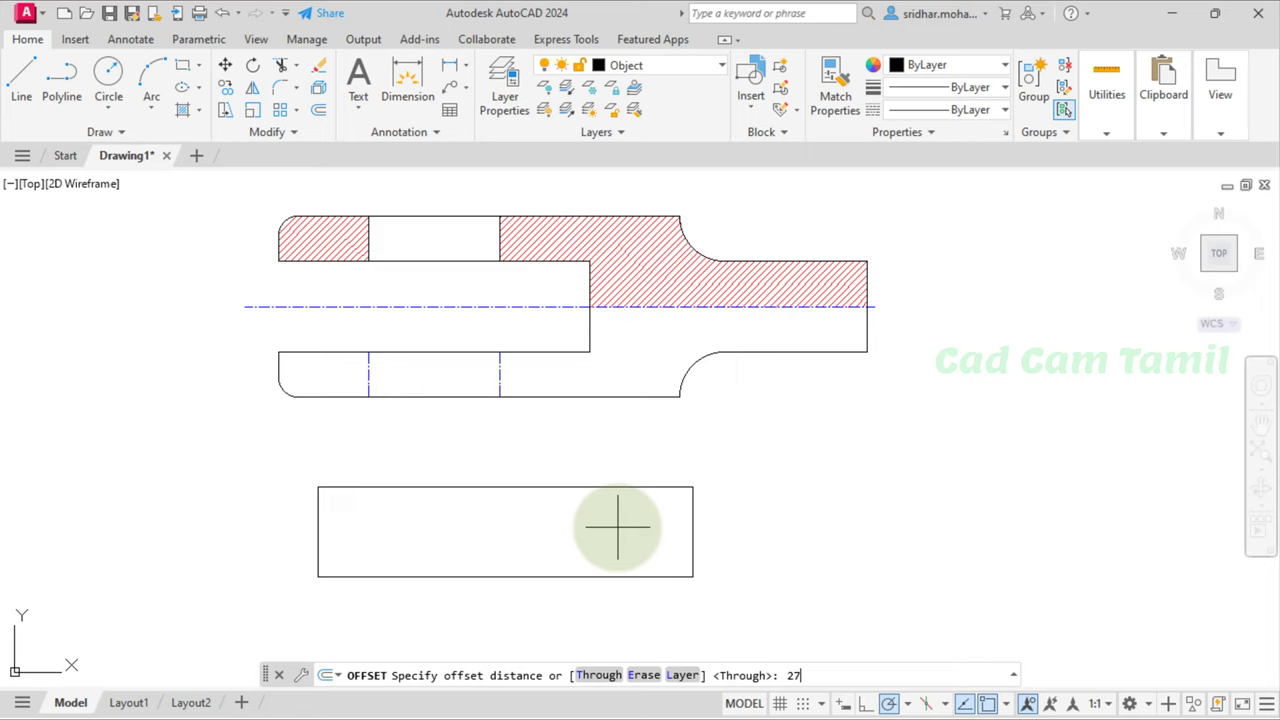
Step: Offset the rectangle's right edge 27 units inward
{"action": "key", "text": "Return"}
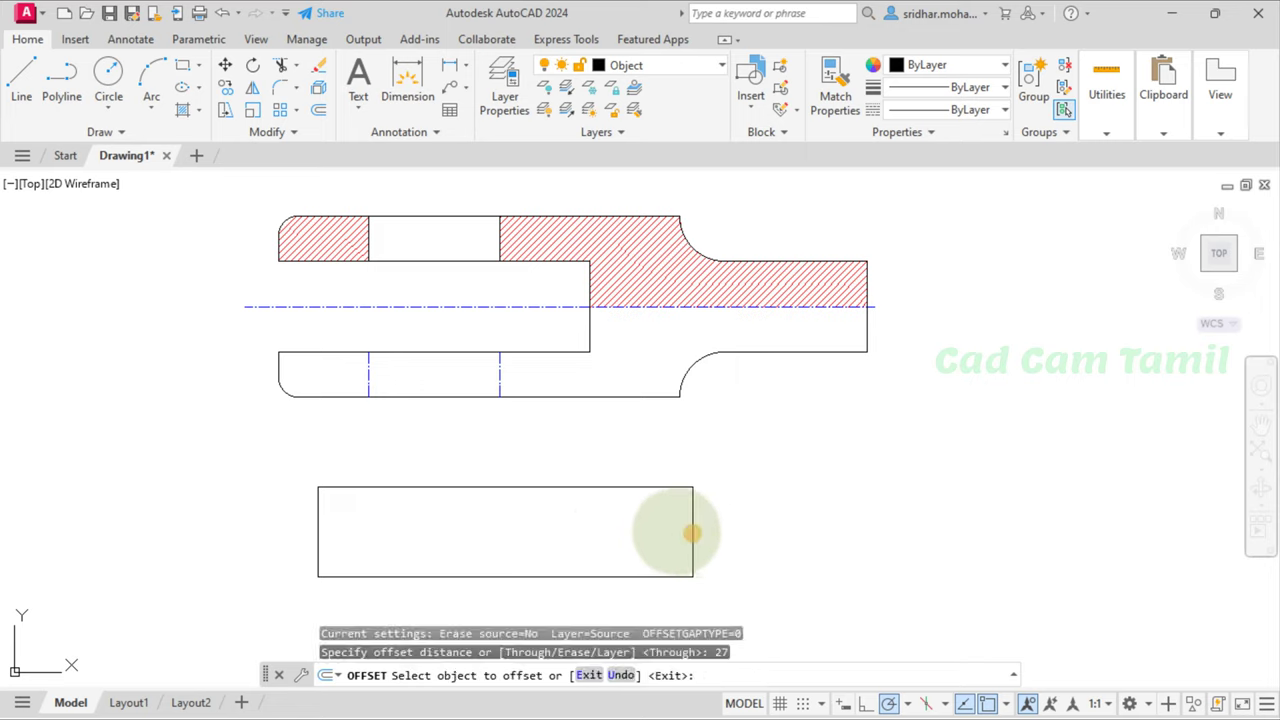
{"action": "left_click", "coordinate": [692, 533]}
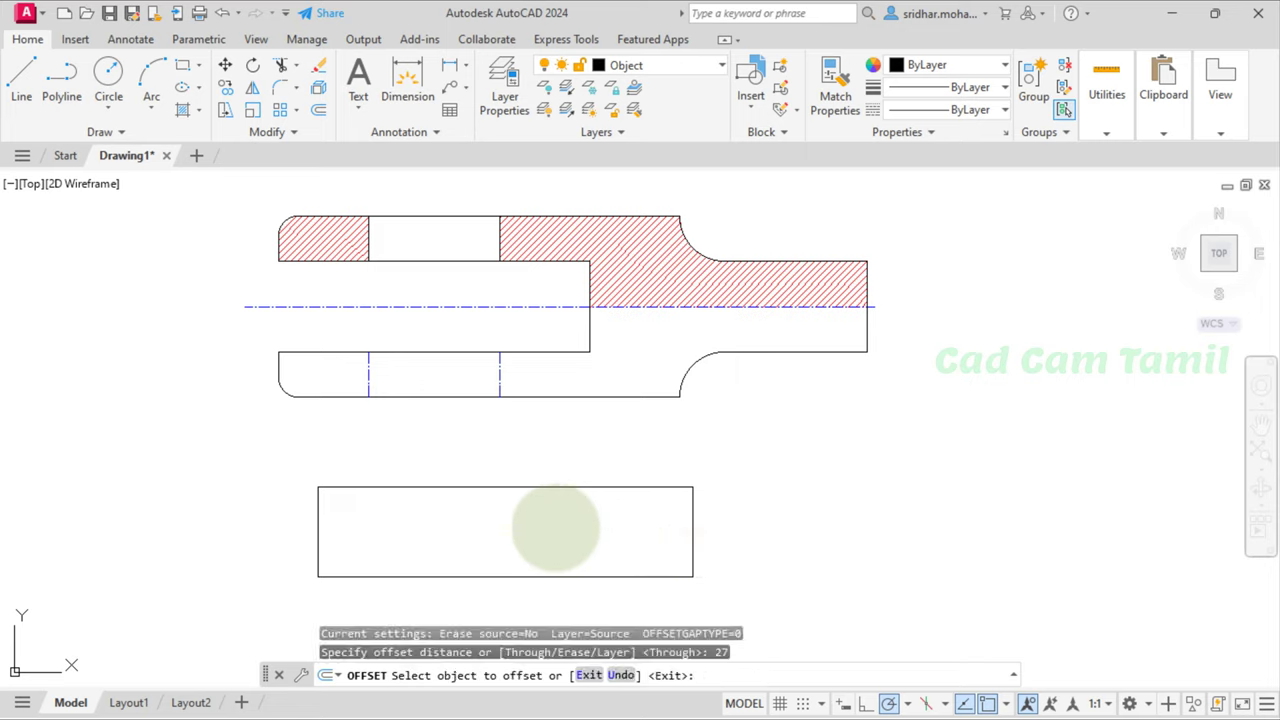
{"action": "left_click", "coordinate": [528, 522]}
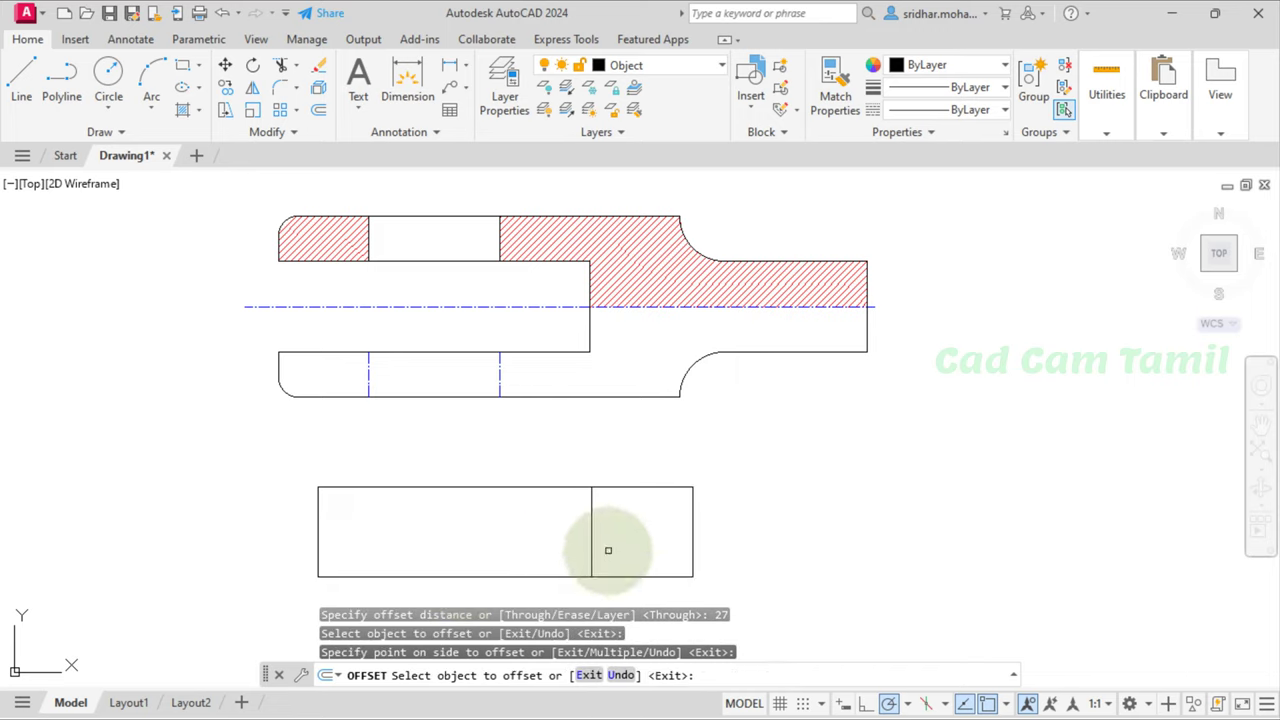
{"action": "key", "text": "Escape"}
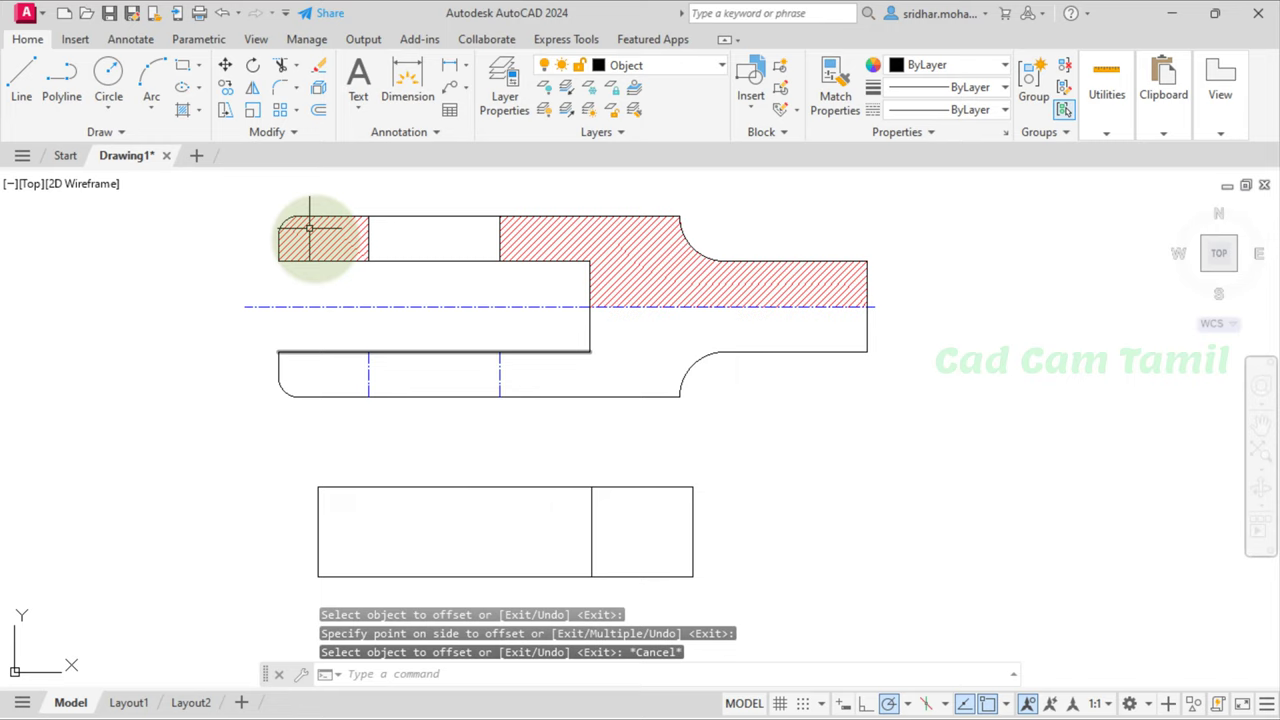
Step: Offset that new vertical line 35 units further to the left
{"action": "left_click", "coordinate": [325, 109]}
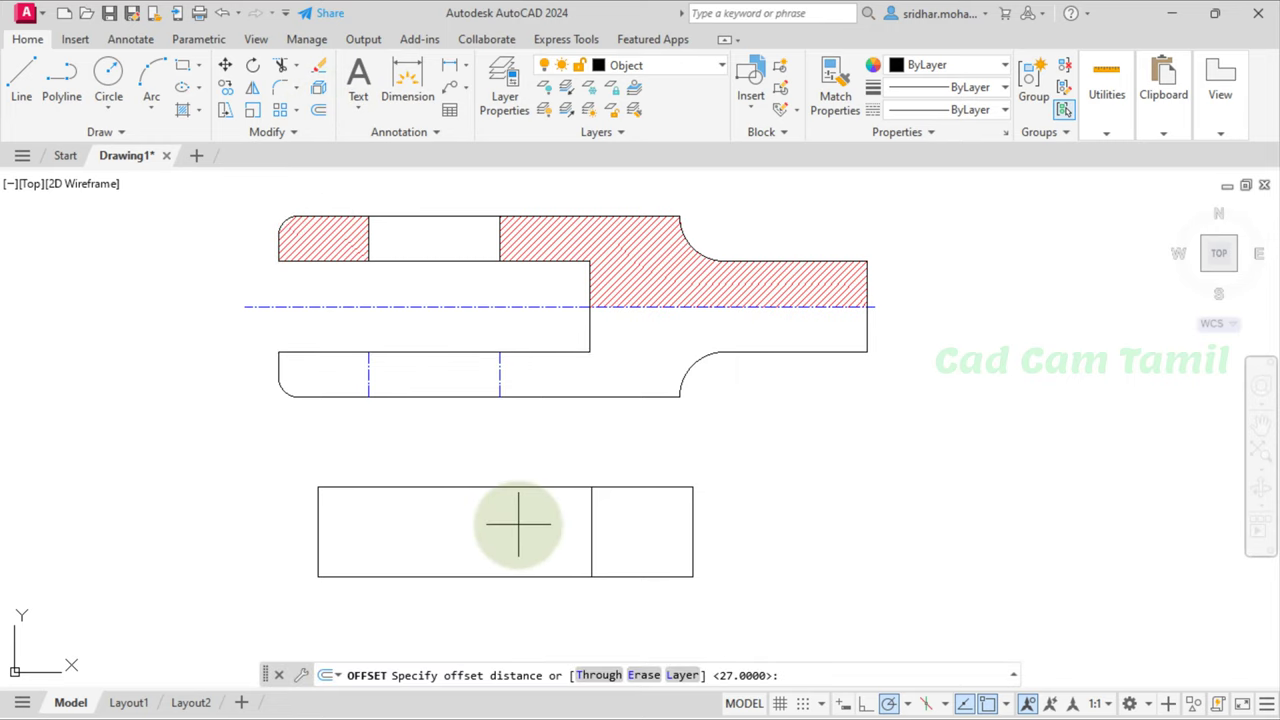
{"action": "type", "text": "3"}
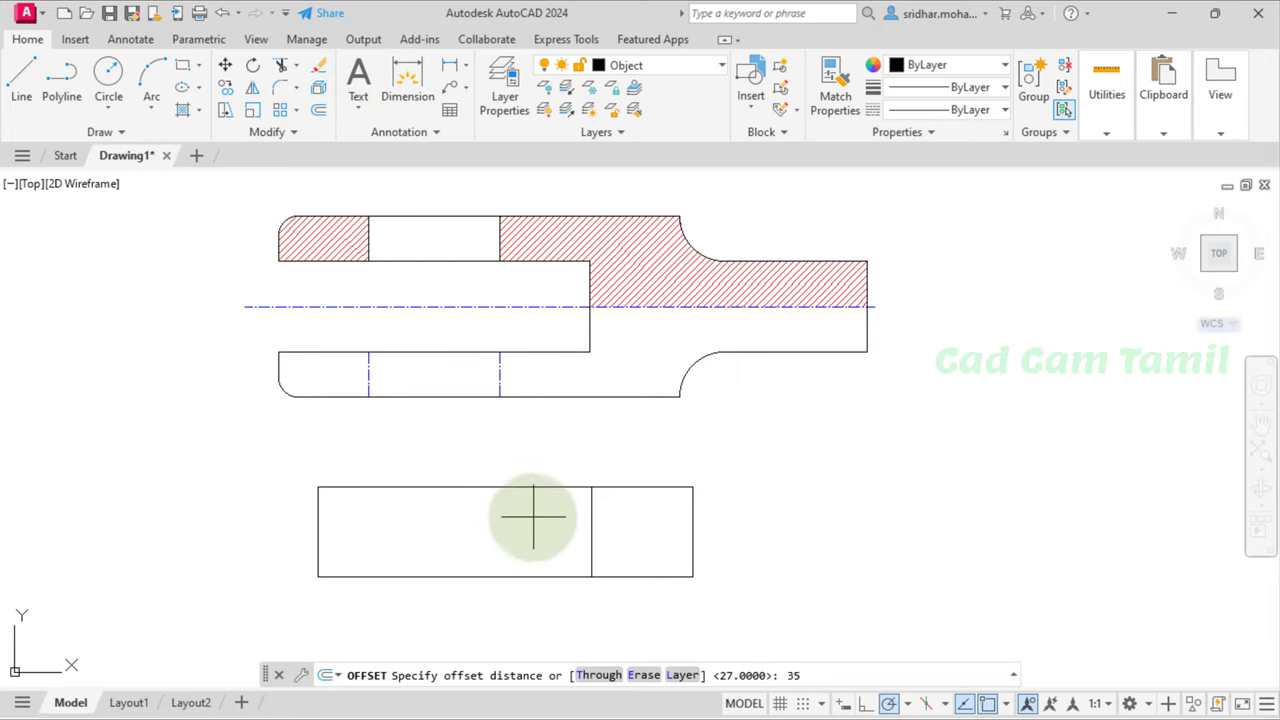
{"action": "type", "text": "5"}
{"action": "key", "text": "Return"}
{"action": "left_click", "coordinate": [590, 520]}
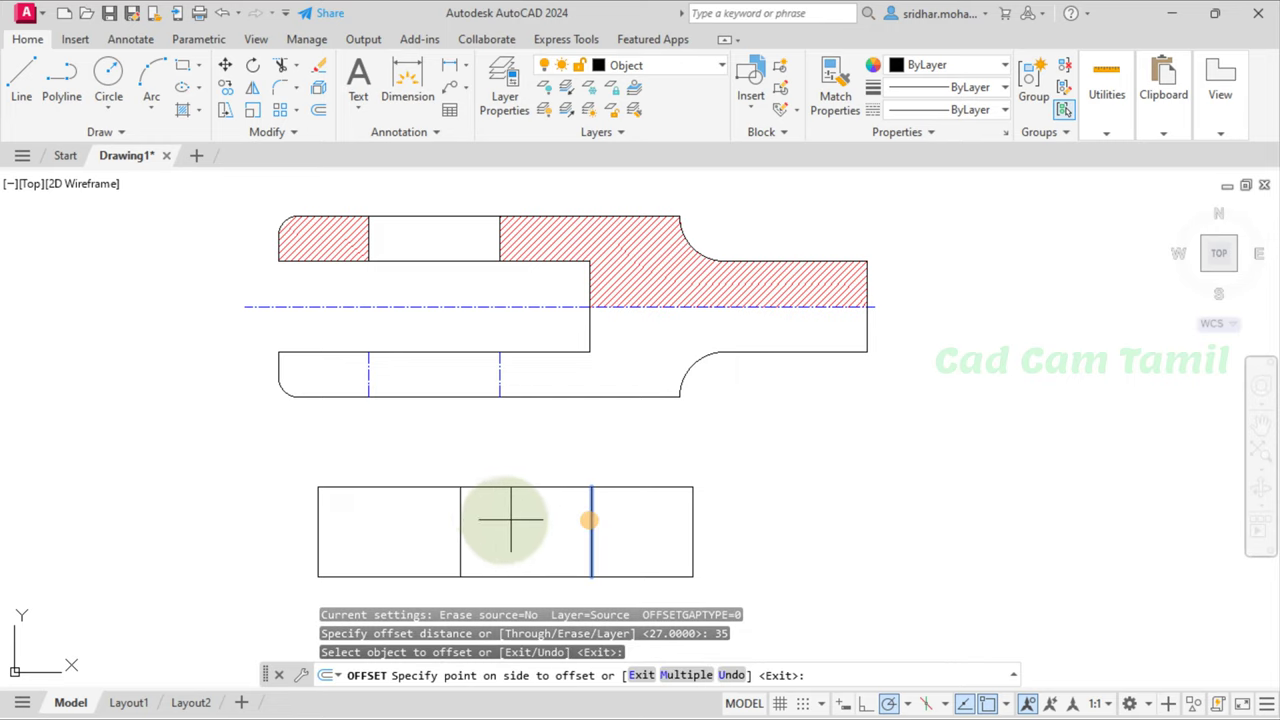
{"action": "left_click", "coordinate": [498, 519]}
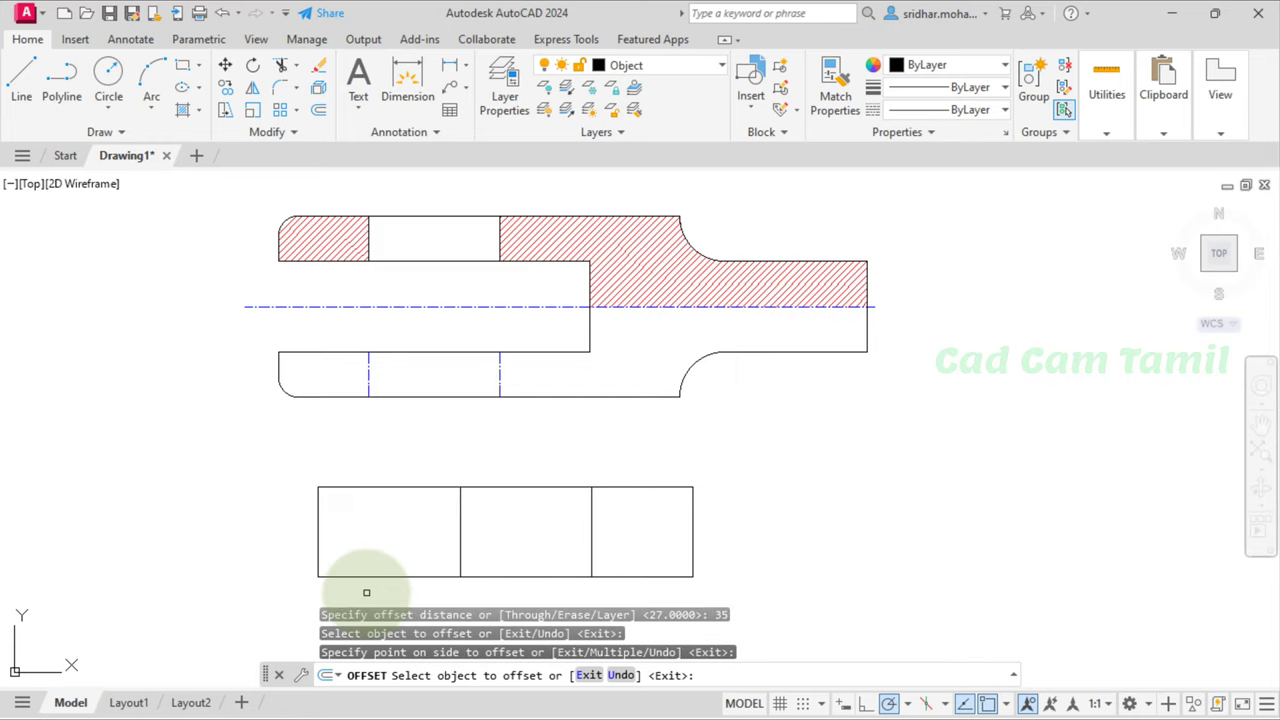
{"action": "key", "text": "Escape"}
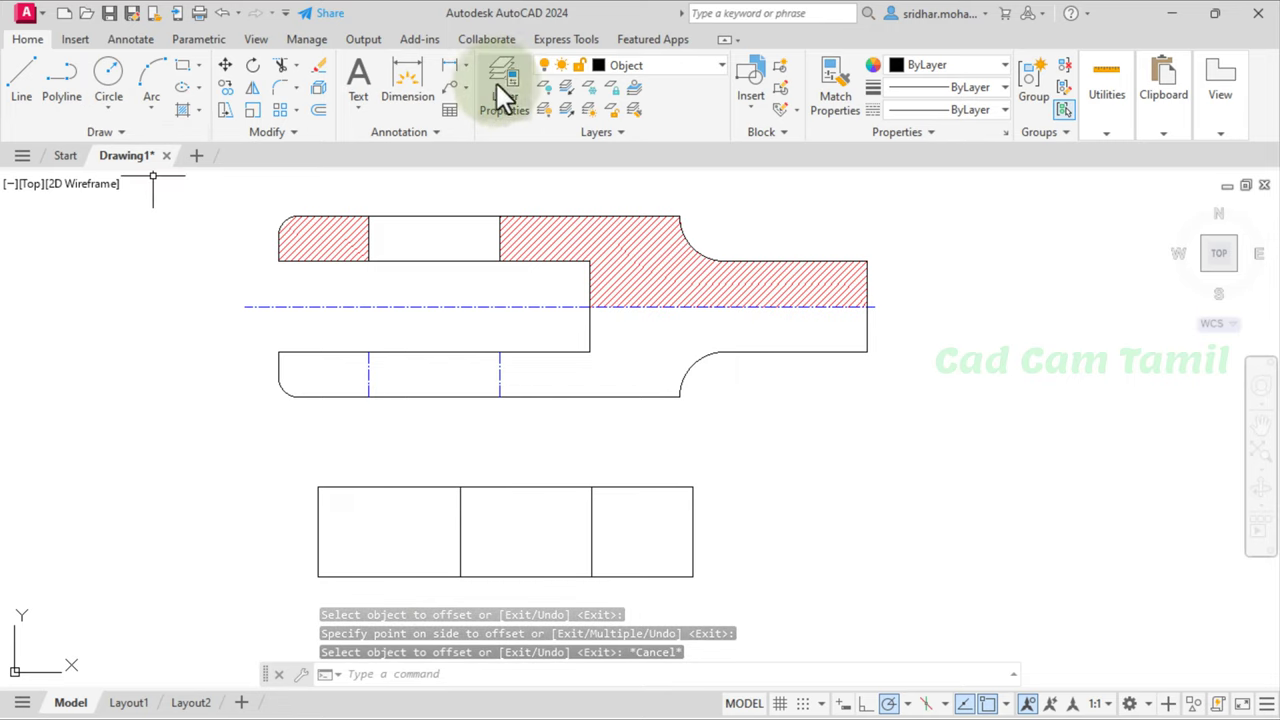
Step: Make CLine current, draw a centre line between the rectangle's side midpoints, then show the reference slide
{"action": "left_click", "coordinate": [557, 67]}
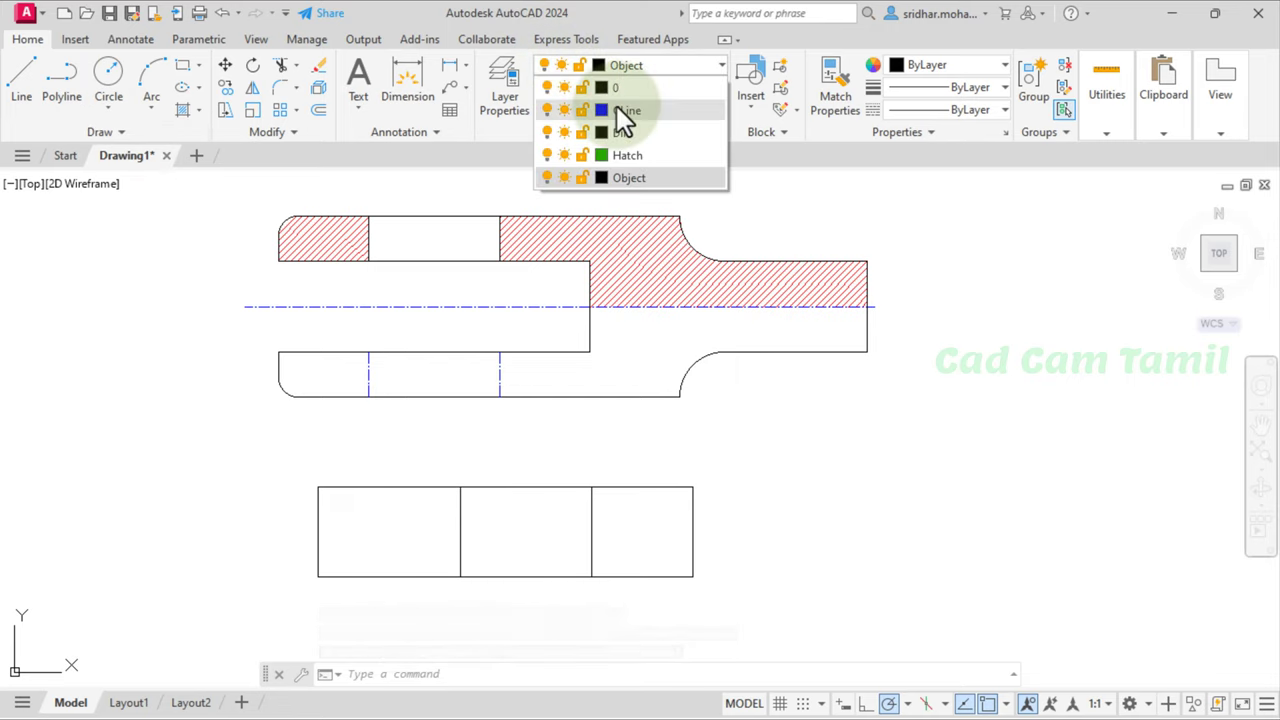
{"action": "left_click", "coordinate": [616, 106]}
{"action": "left_click", "coordinate": [42, 84]}
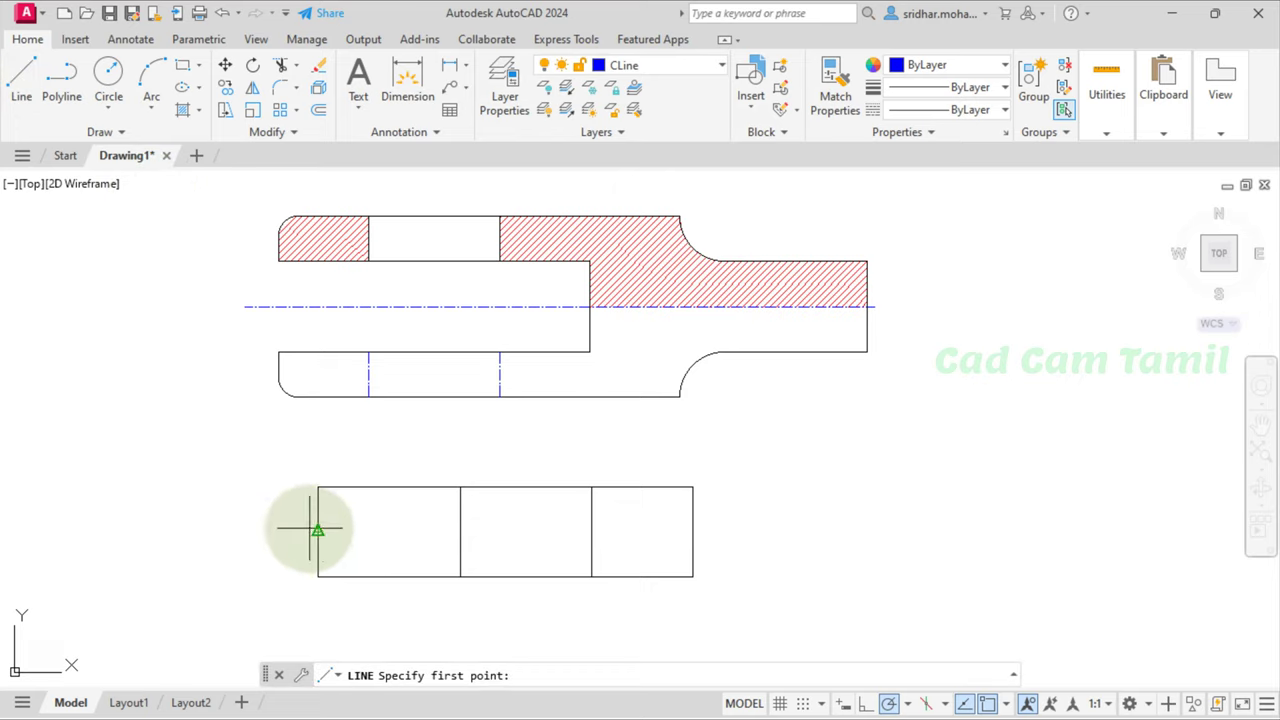
{"action": "left_click", "coordinate": [307, 530]}
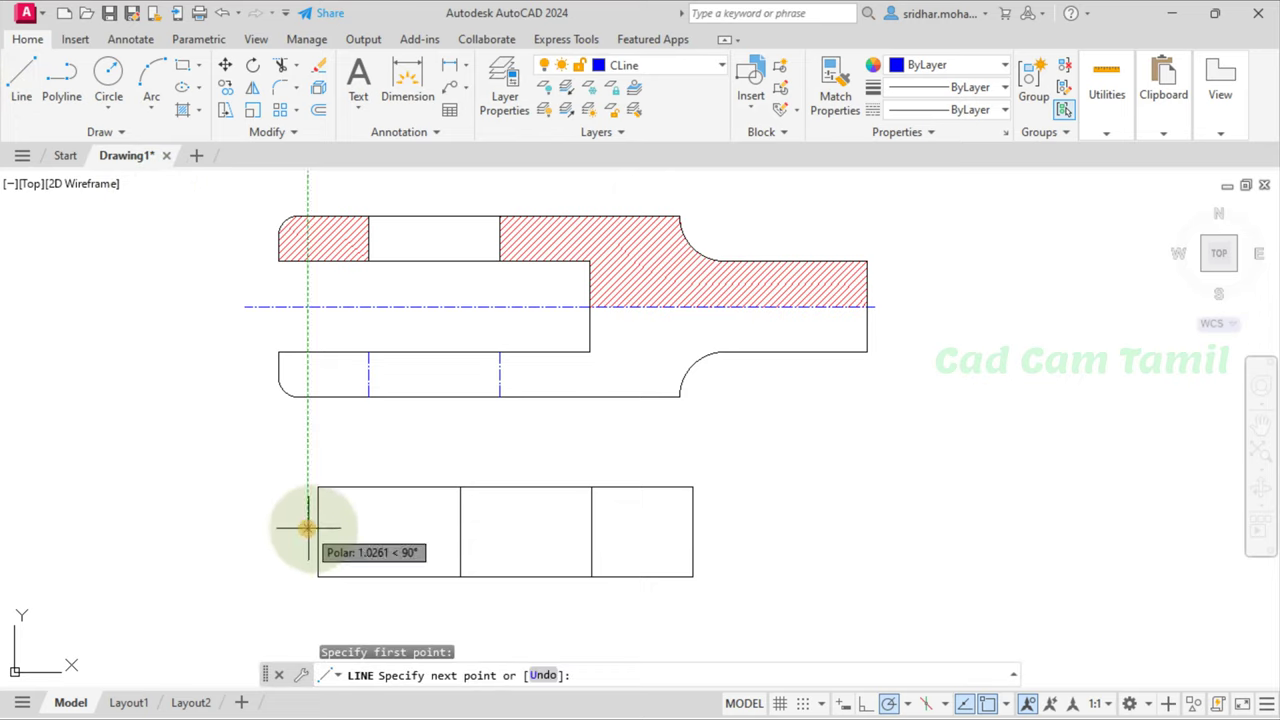
{"action": "left_click", "coordinate": [693, 530]}
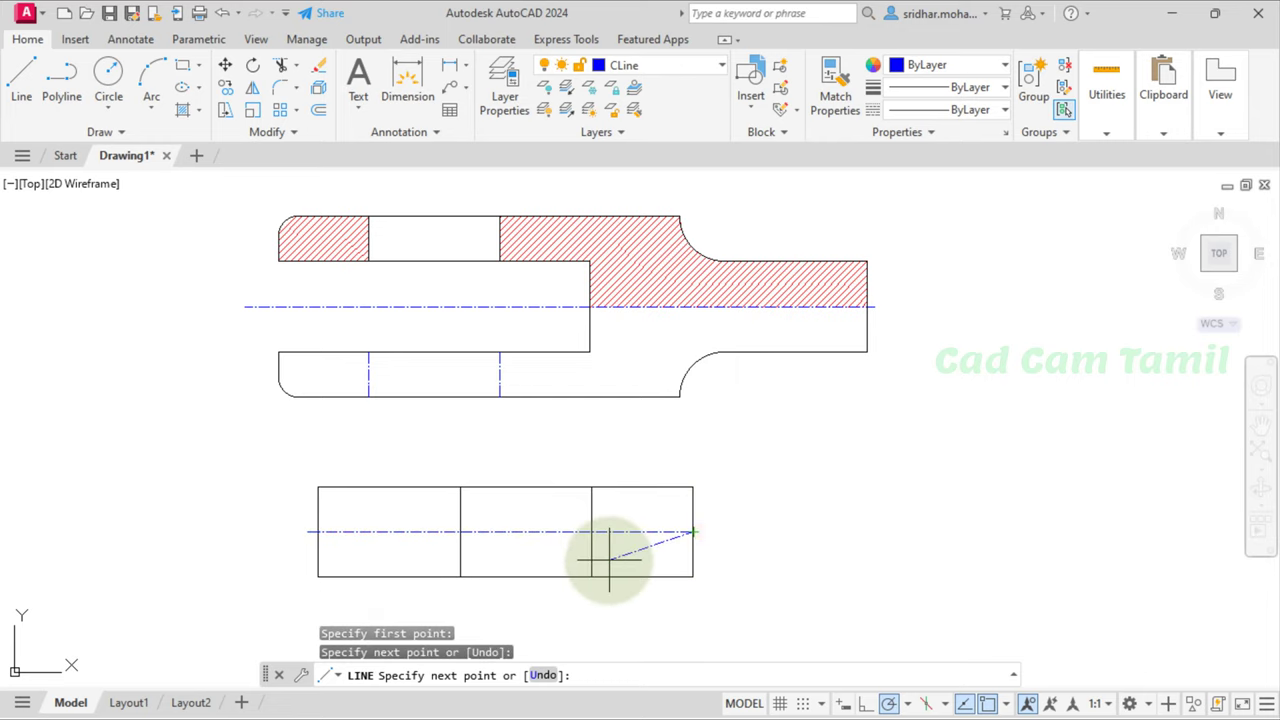
{"action": "key", "text": "Escape"}
{"action": "scroll", "coordinate": [530, 460], "scroll_direction": "up", "scroll_amount": 2}
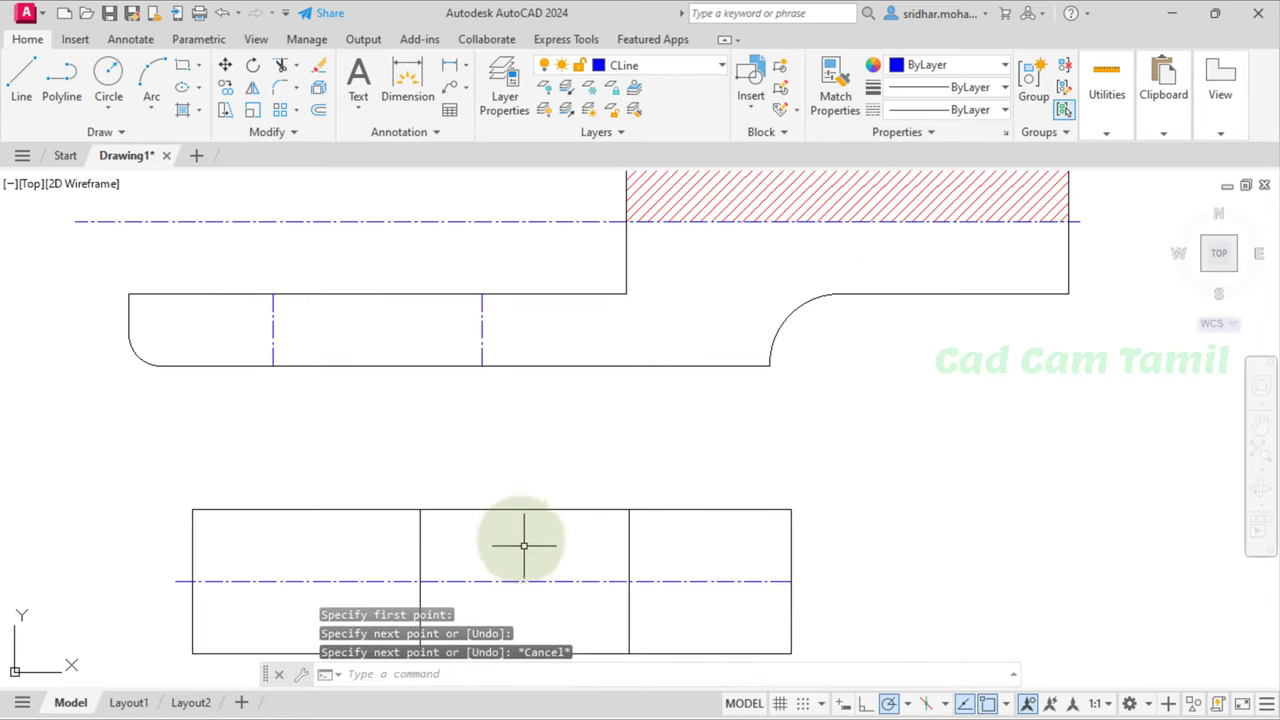
{"action": "scroll", "coordinate": [463, 451], "scroll_direction": "down", "scroll_amount": 2}
{"action": "scroll", "coordinate": [491, 523], "scroll_direction": "up", "scroll_amount": 1}
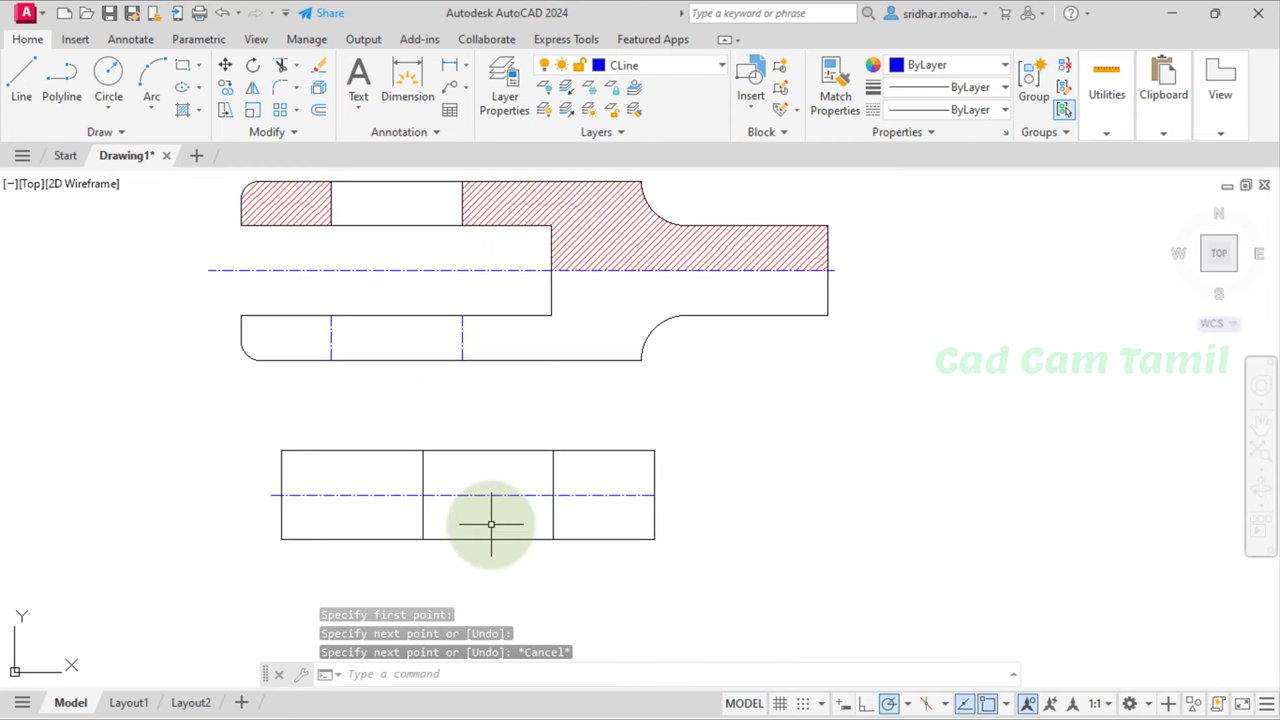
{"action": "key", "text": "alt+Tab"}
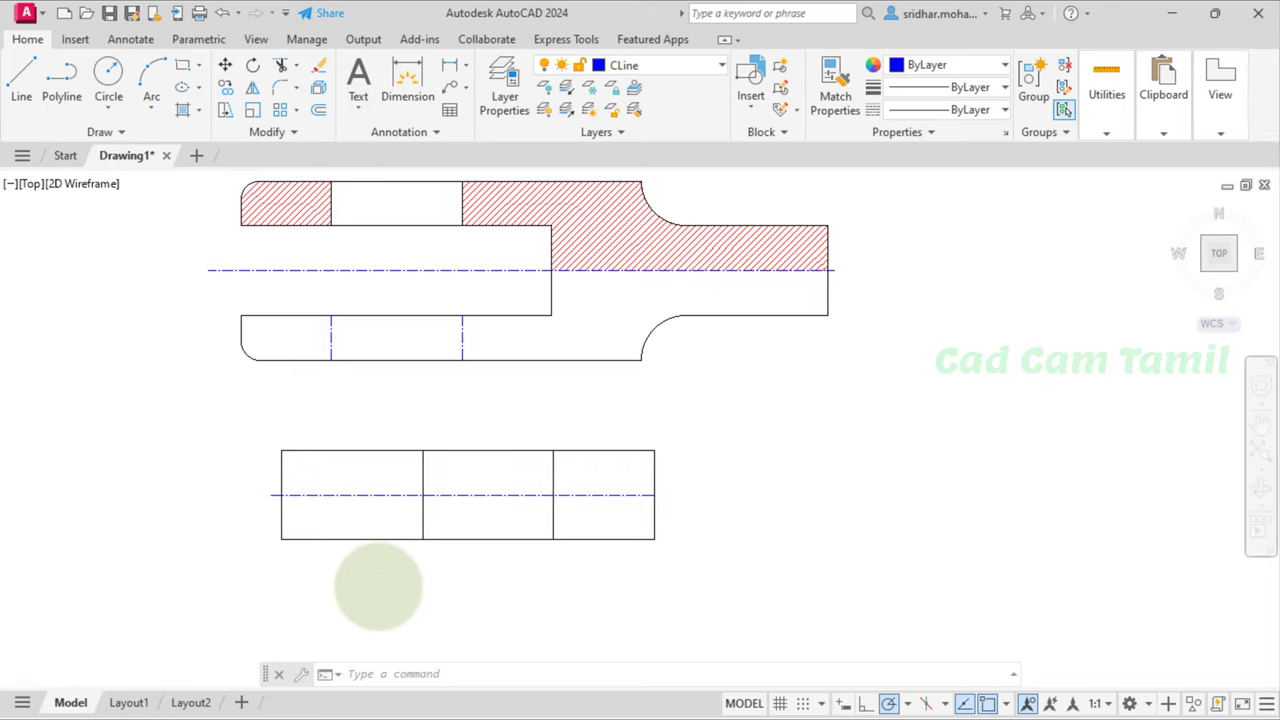
Step: Break the left inner vertical line where it crosses the centre line
{"action": "scroll", "coordinate": [377, 586], "scroll_direction": "up", "scroll_amount": 3}
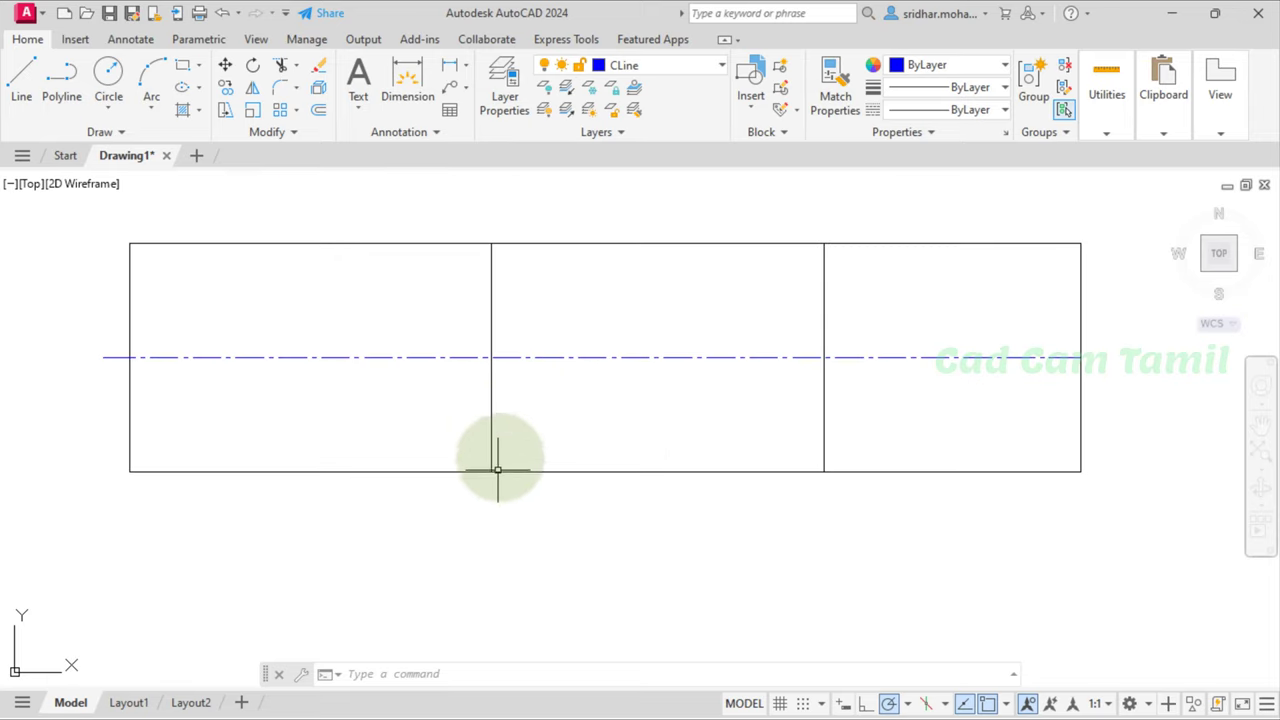
{"action": "scroll", "coordinate": [466, 414], "scroll_direction": "down", "scroll_amount": 1}
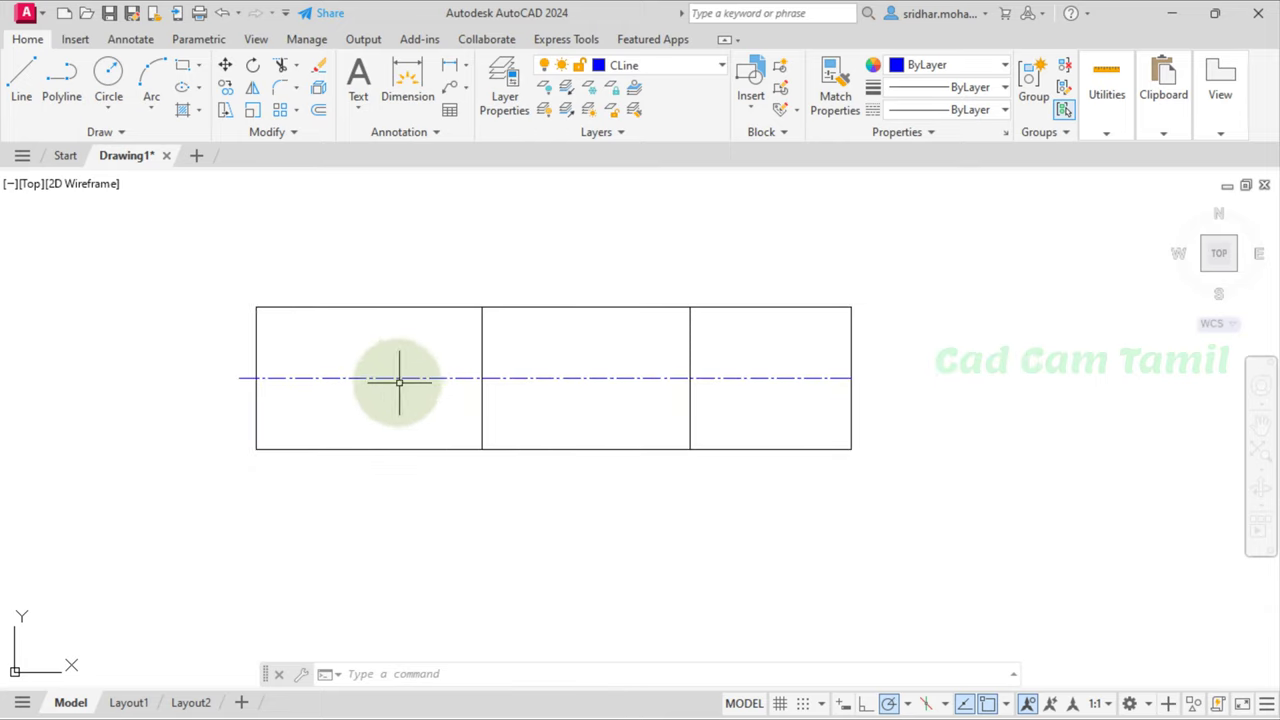
{"action": "left_click", "coordinate": [290, 132]}
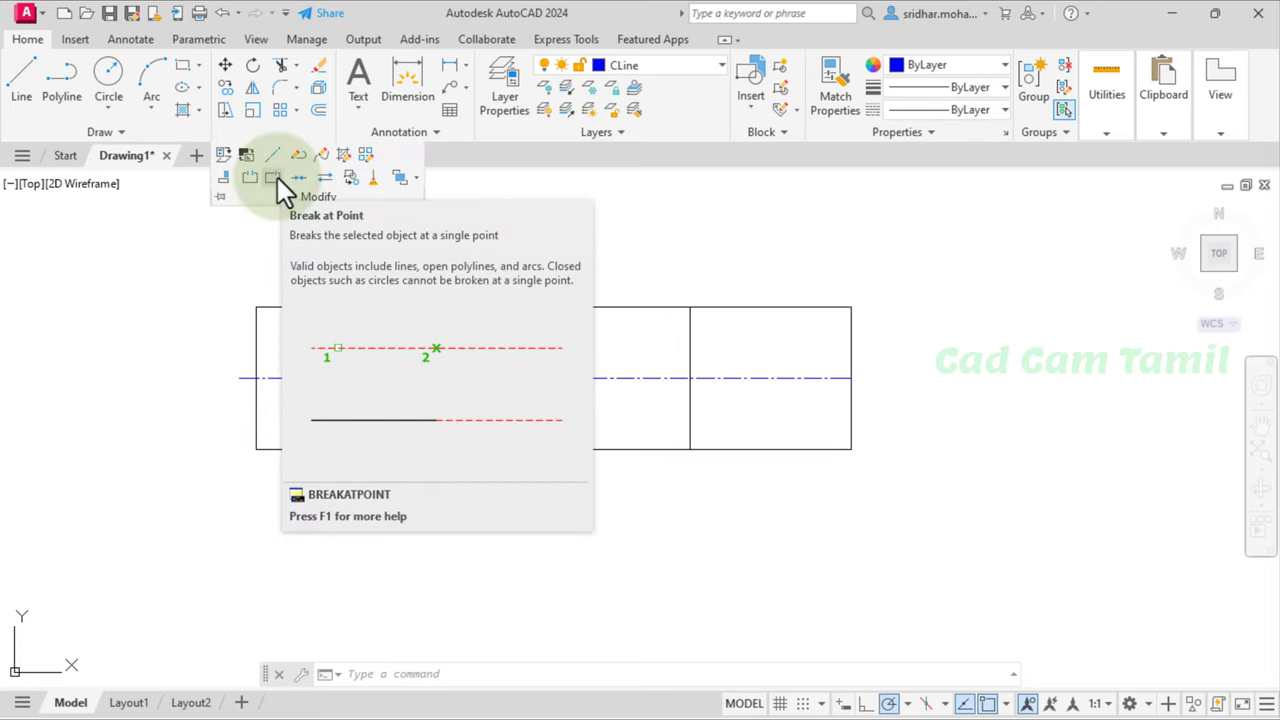
{"action": "left_click", "coordinate": [277, 177]}
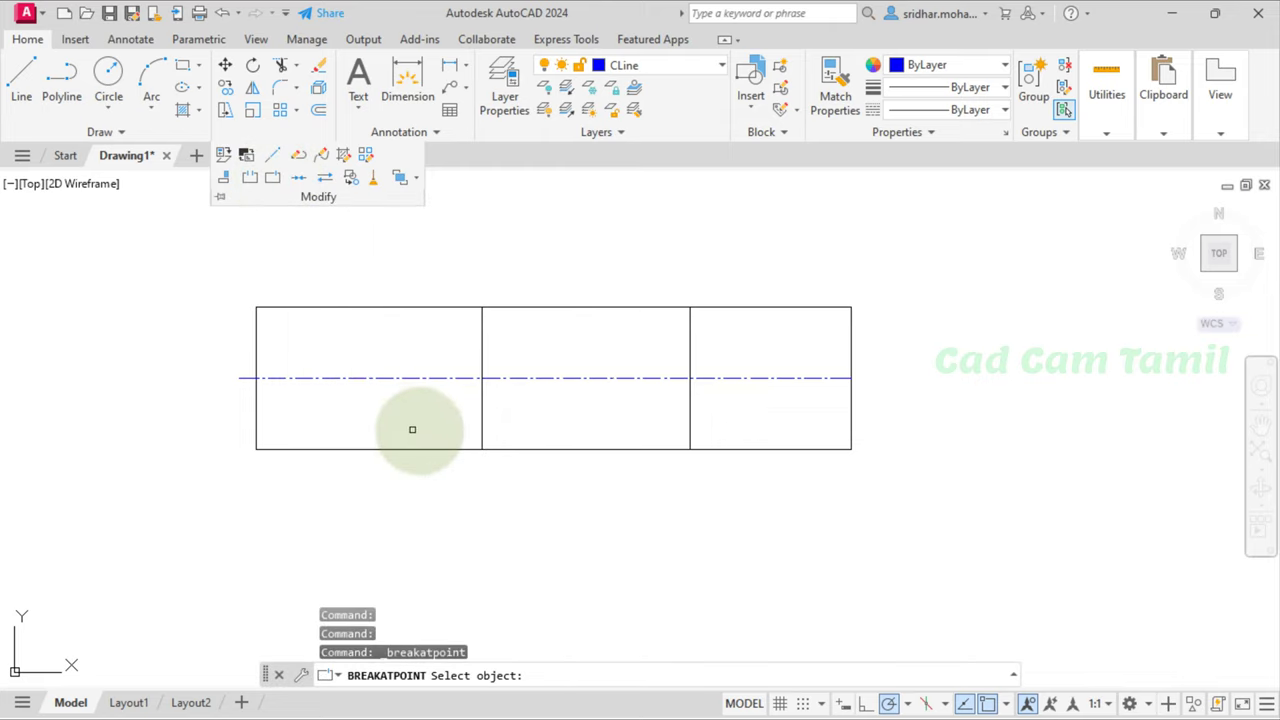
{"action": "left_click", "coordinate": [483, 424]}
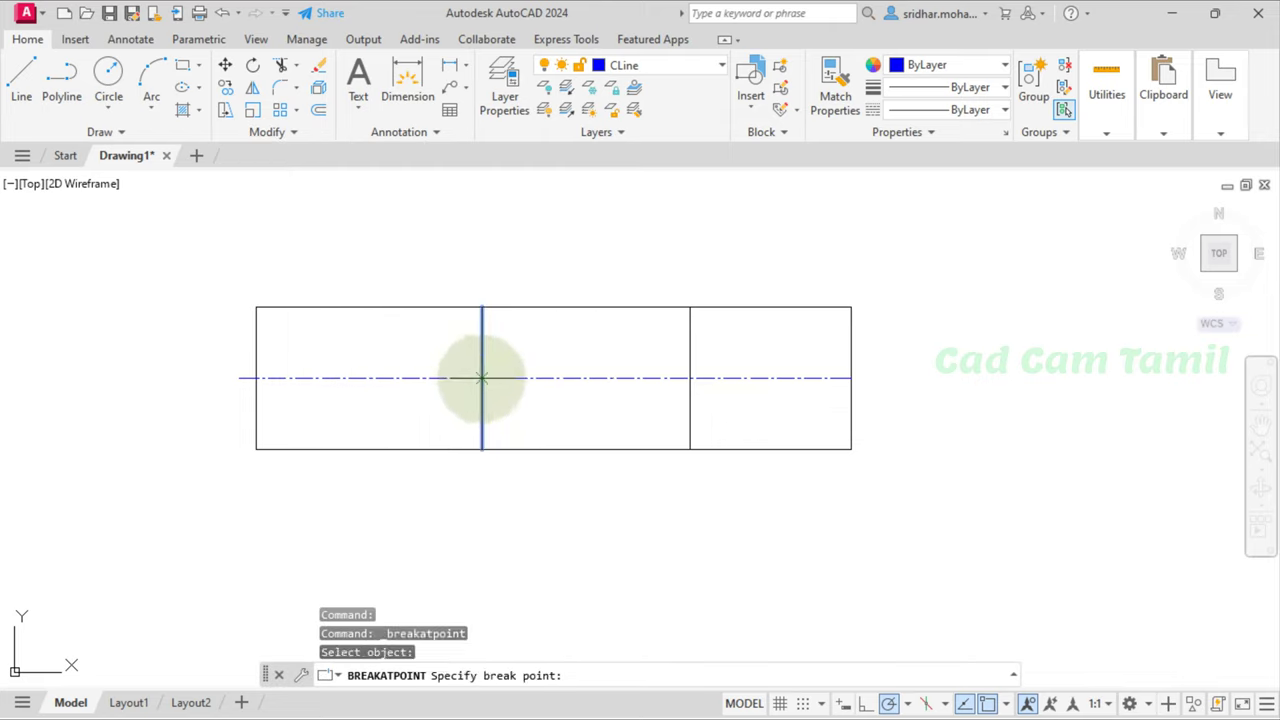
{"action": "left_click", "coordinate": [482, 378]}
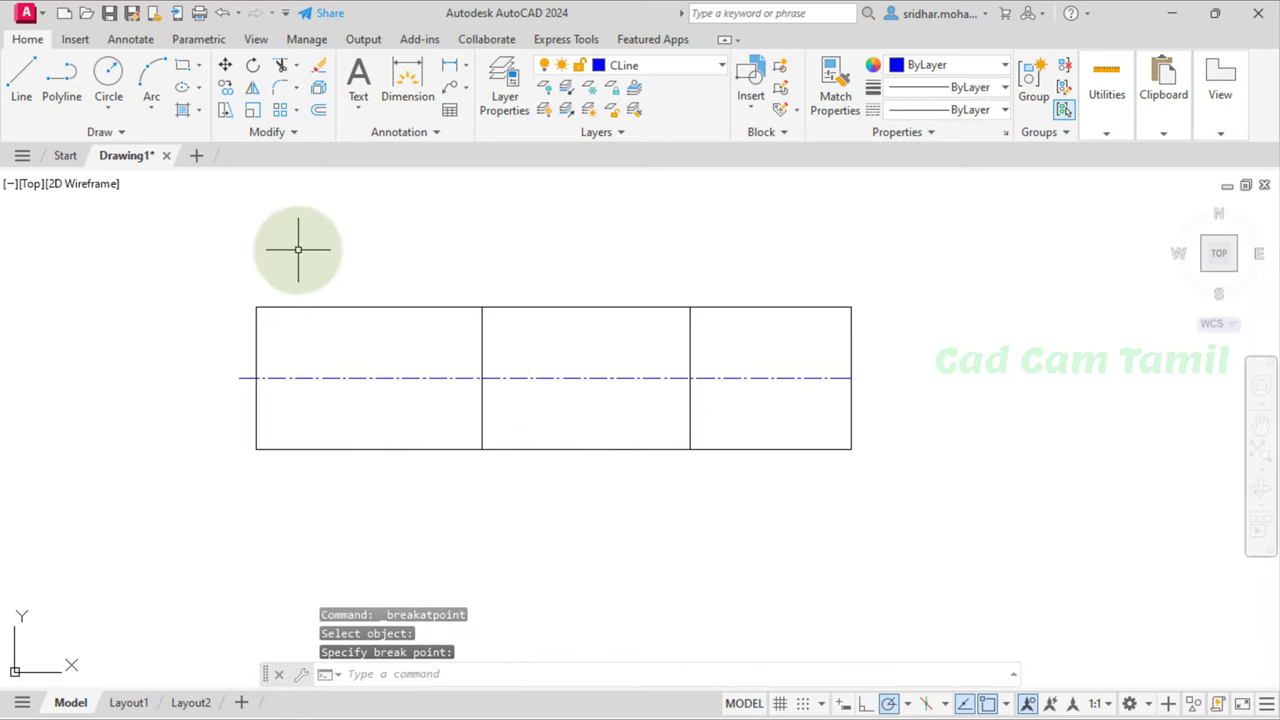
Step: Break the right inner vertical line at the centre line, then select and clear both lower halves
{"action": "key", "text": "Return"}
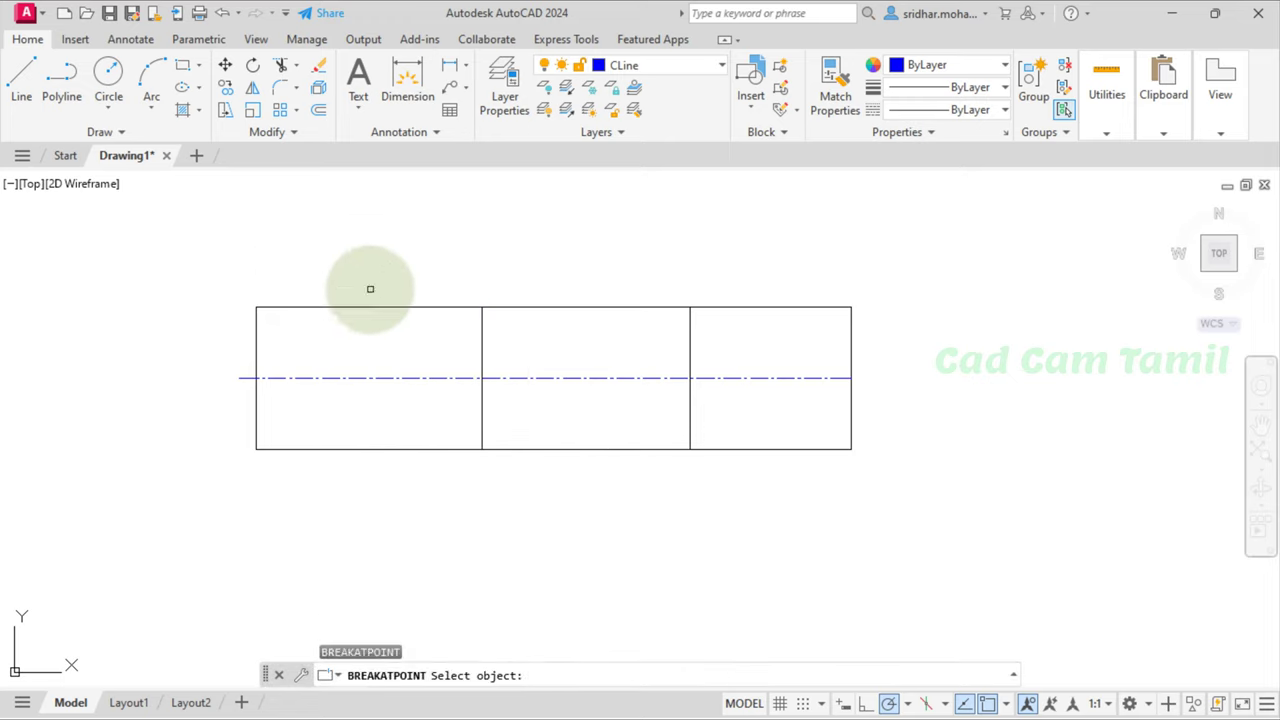
{"action": "left_click", "coordinate": [687, 413]}
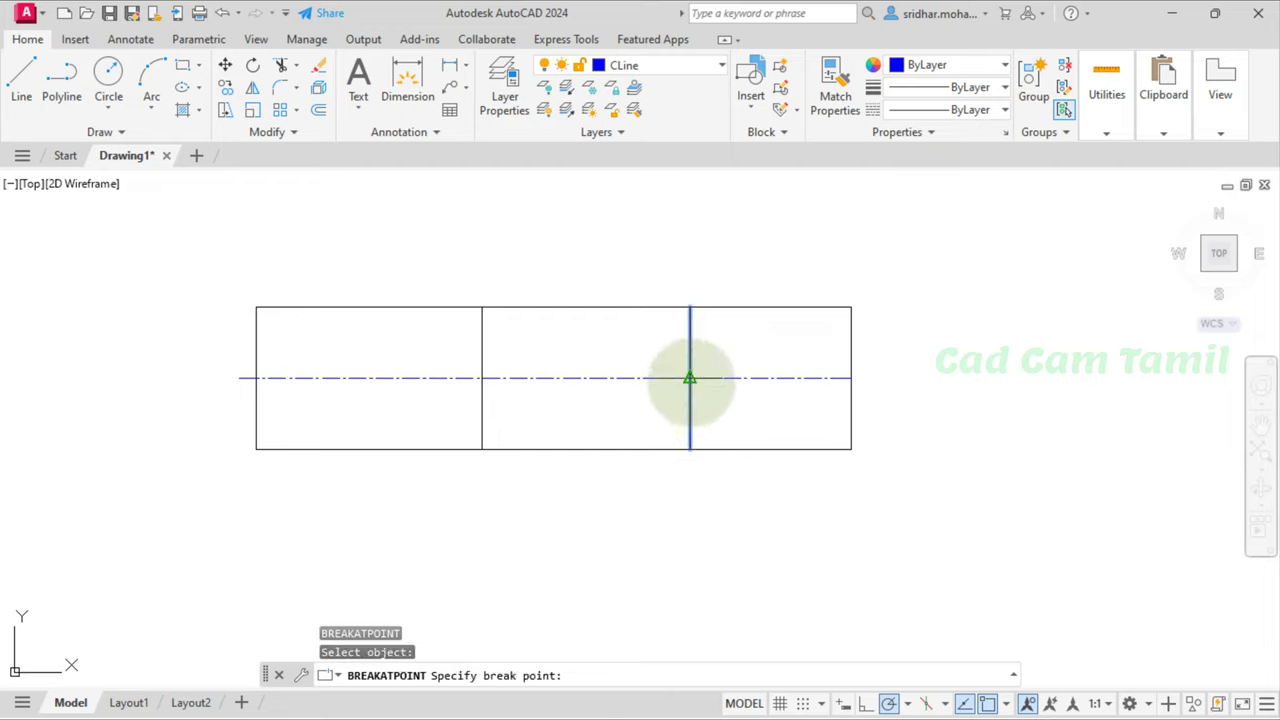
{"action": "left_click", "coordinate": [689, 378]}
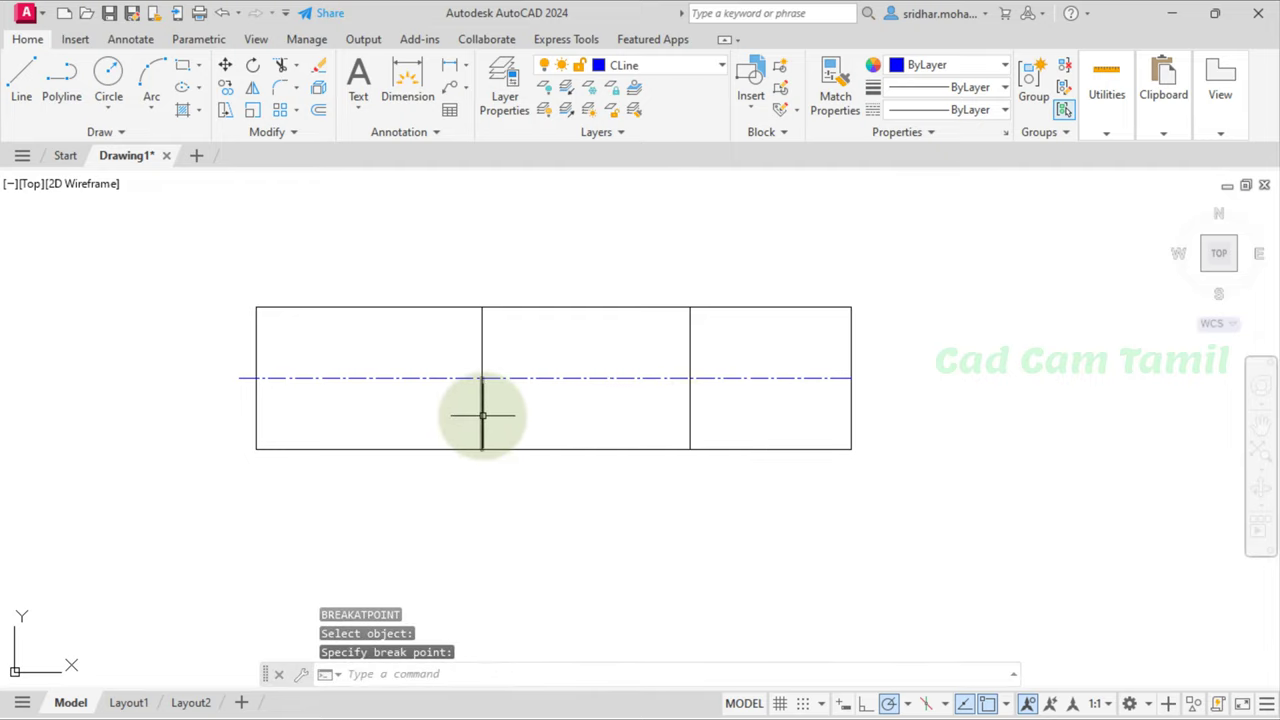
{"action": "left_click", "coordinate": [689, 430]}
{"action": "left_click", "coordinate": [482, 415]}
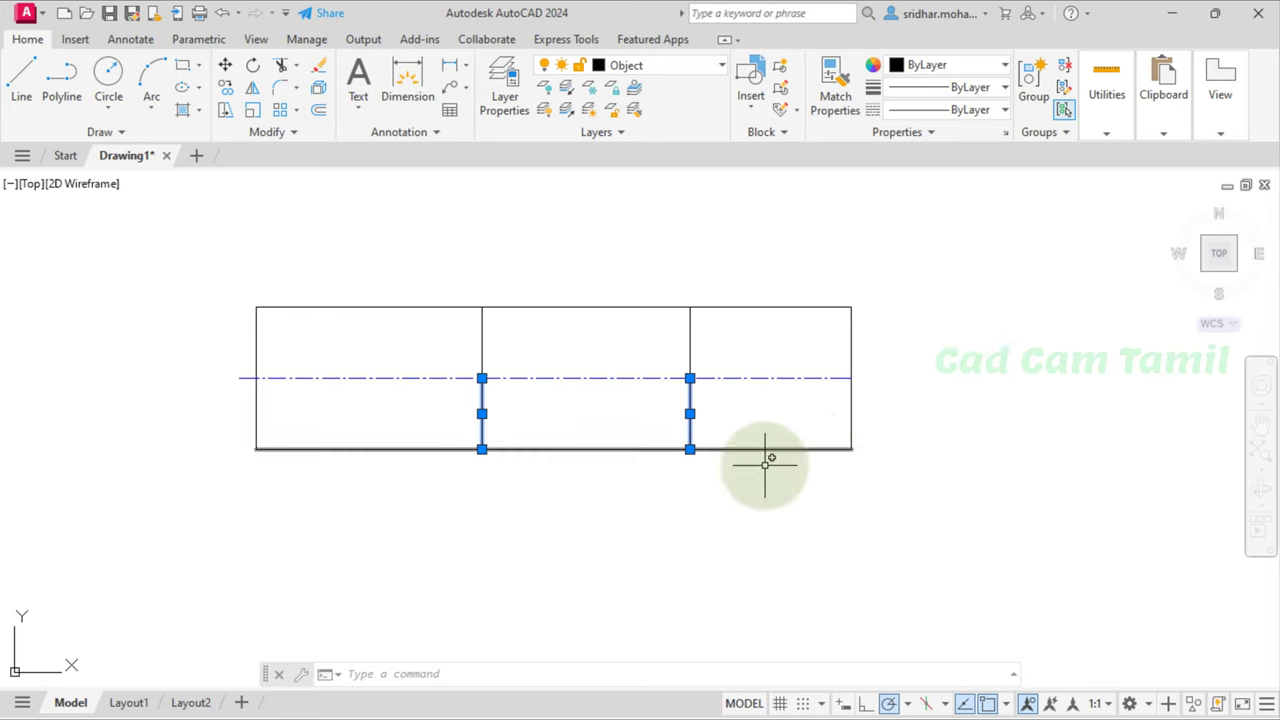
{"action": "scroll", "coordinate": [690, 503], "scroll_direction": "up", "scroll_amount": 5}
{"action": "scroll", "coordinate": [690, 503], "scroll_direction": "down", "scroll_amount": 8}
{"action": "scroll", "coordinate": [694, 406], "scroll_direction": "up", "scroll_amount": 4}
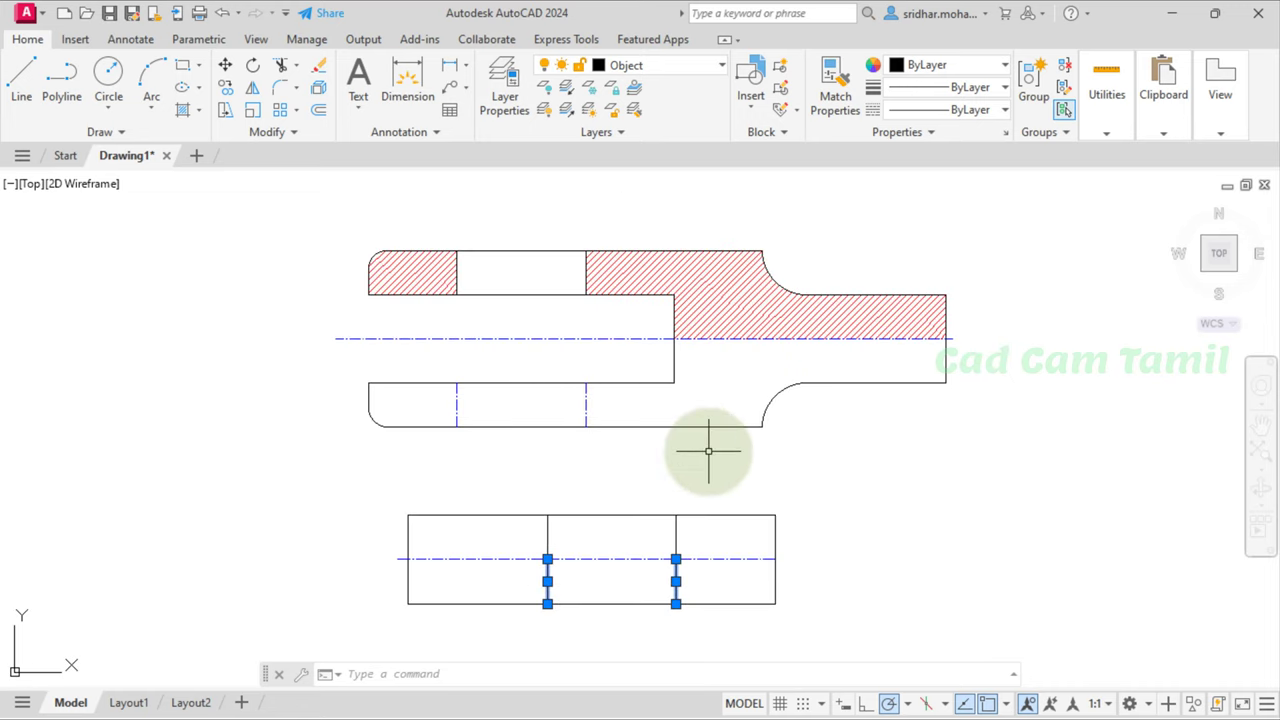
{"action": "key", "text": "Escape"}
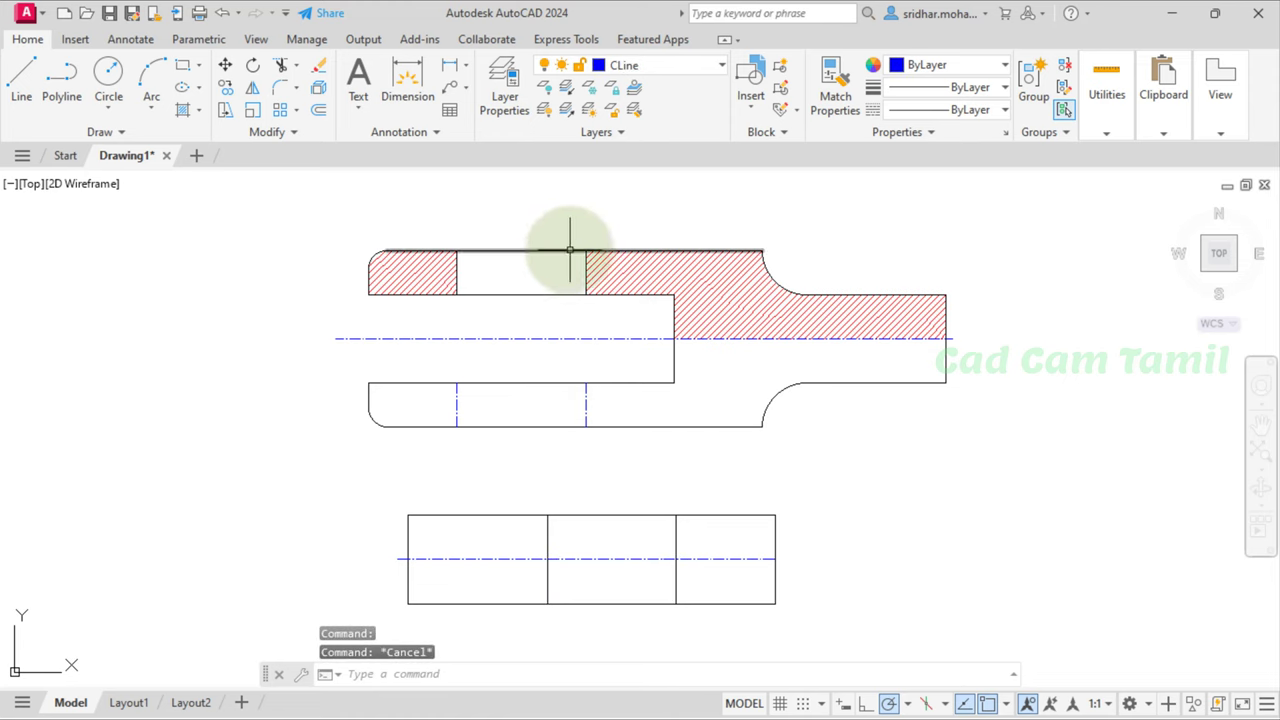
Step: Create a new layer named HLine with colour 18
{"action": "left_click", "coordinate": [502, 90]}
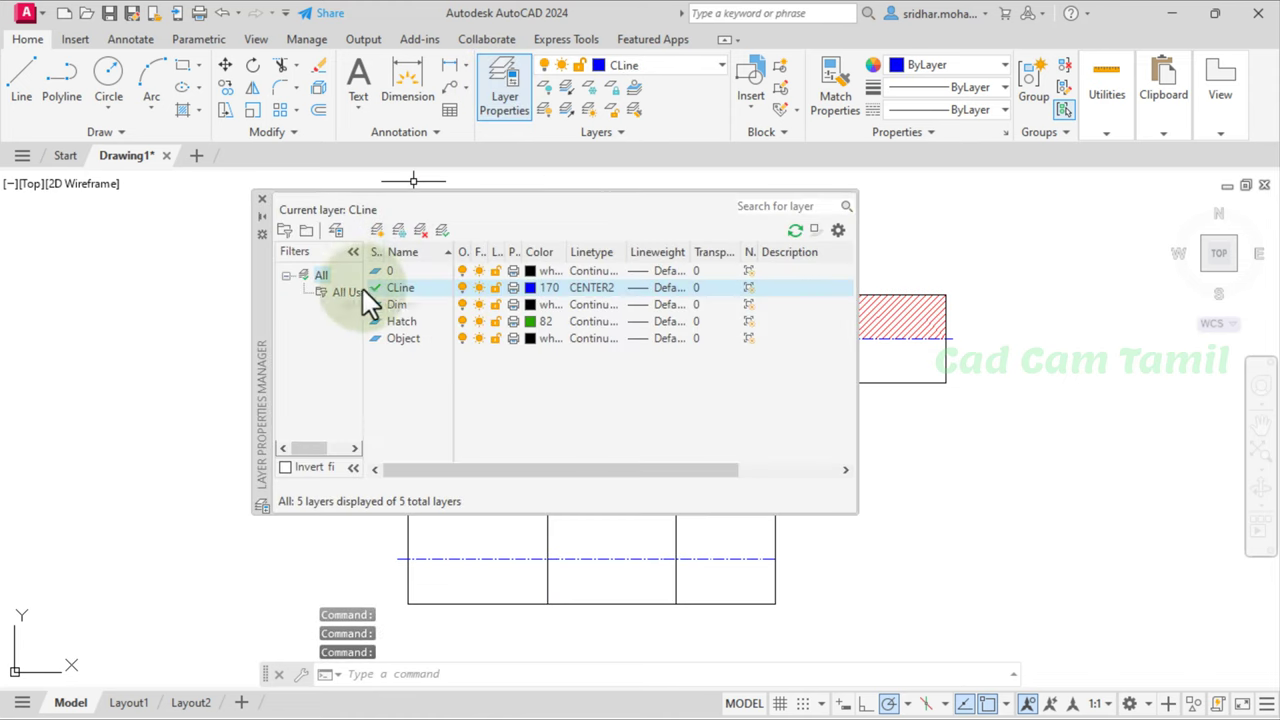
{"action": "left_click", "coordinate": [378, 233]}
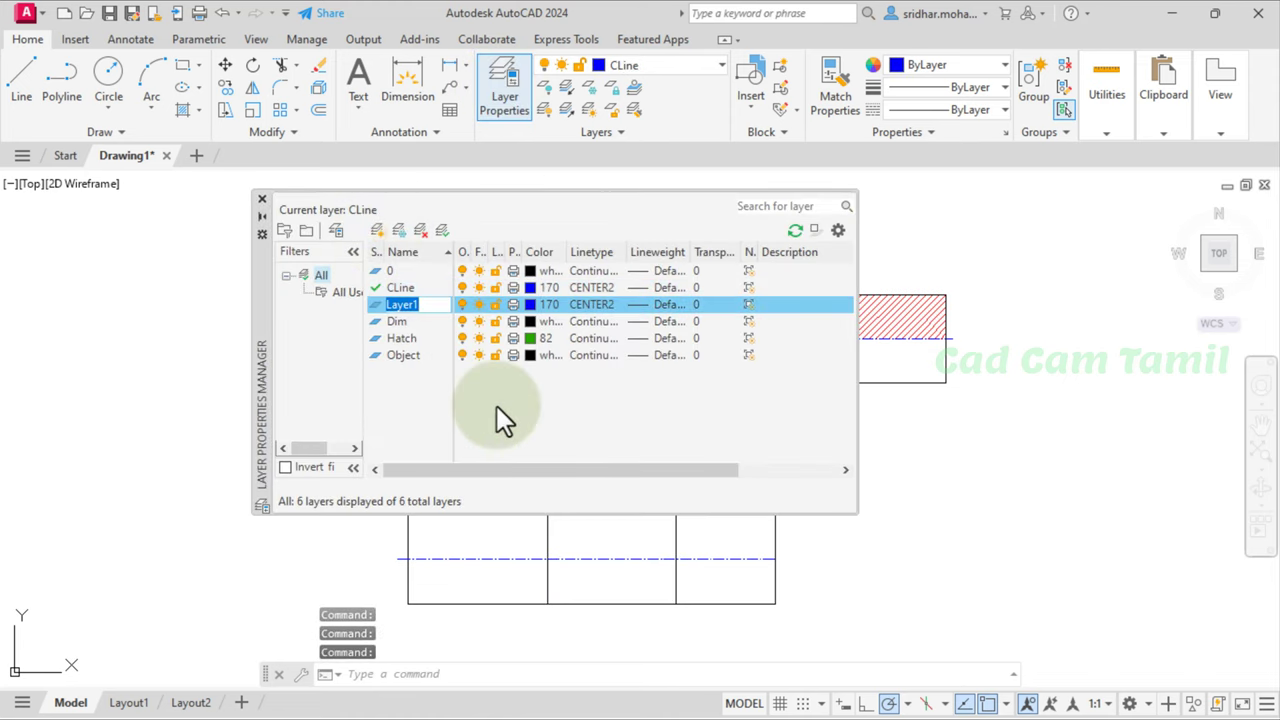
{"action": "type", "text": "D"}
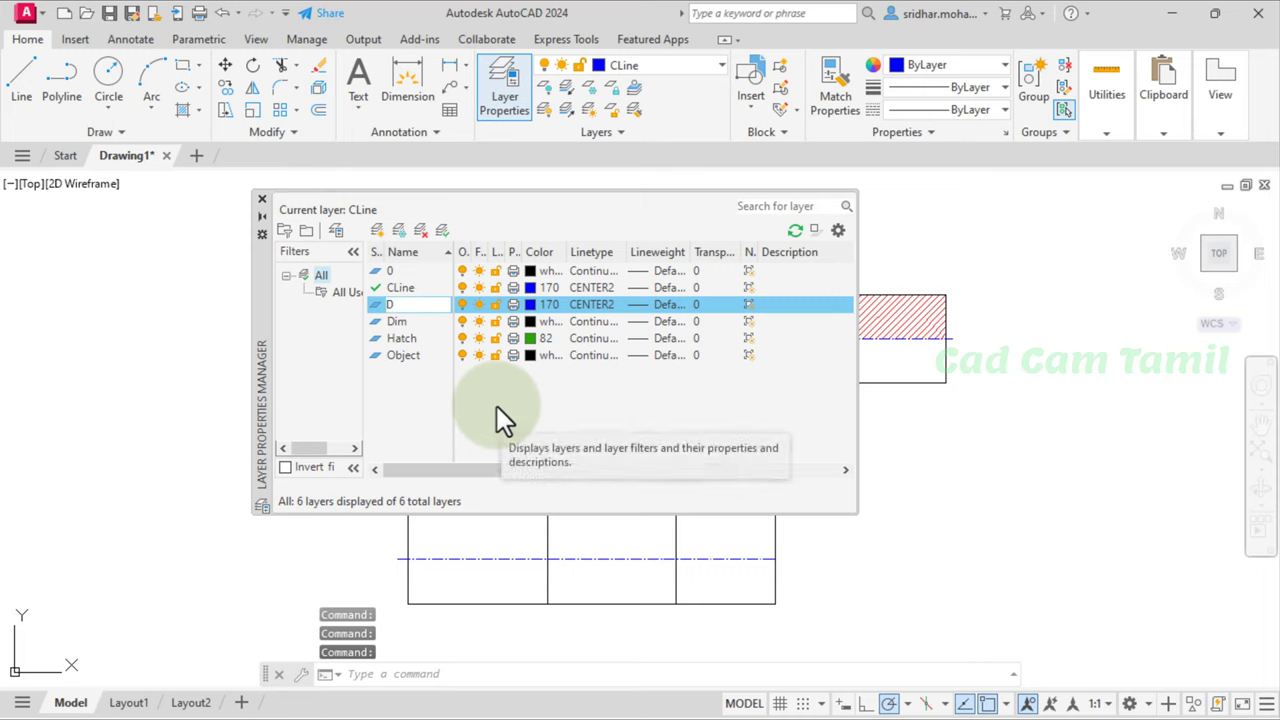
{"action": "key", "text": "BackSpace"}
{"action": "type", "text": "H"}
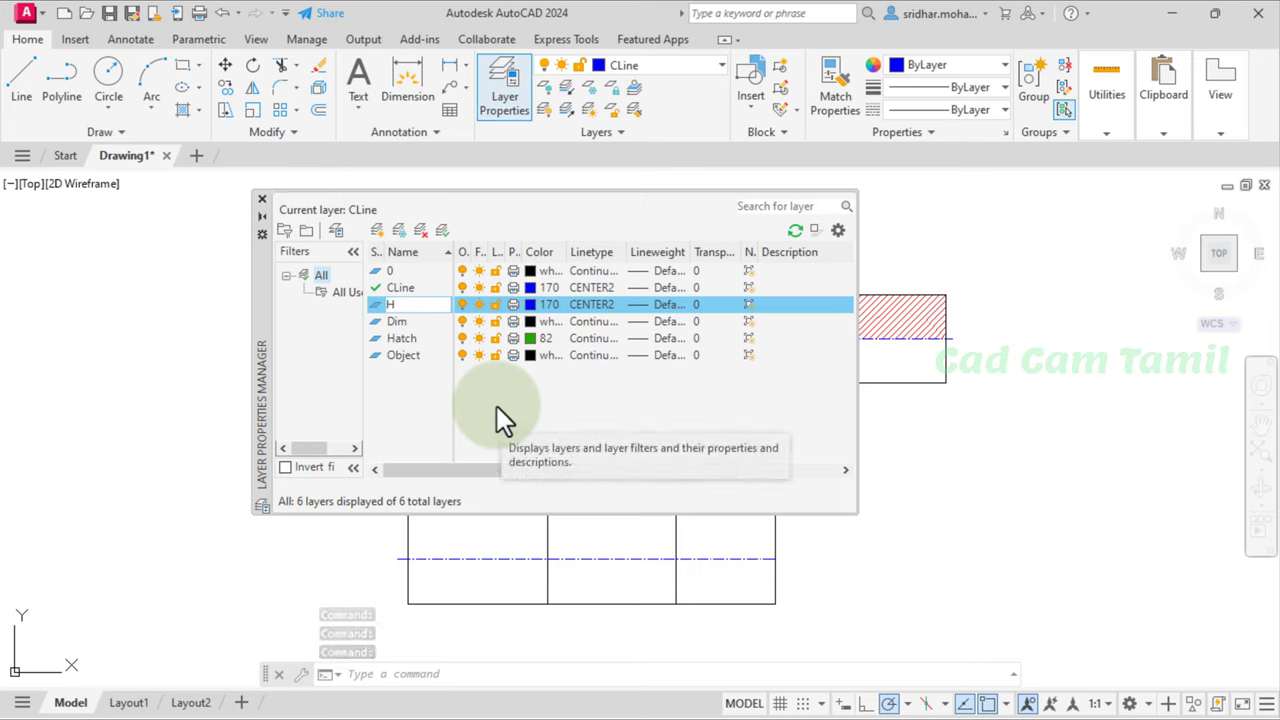
{"action": "type", "text": "Line"}
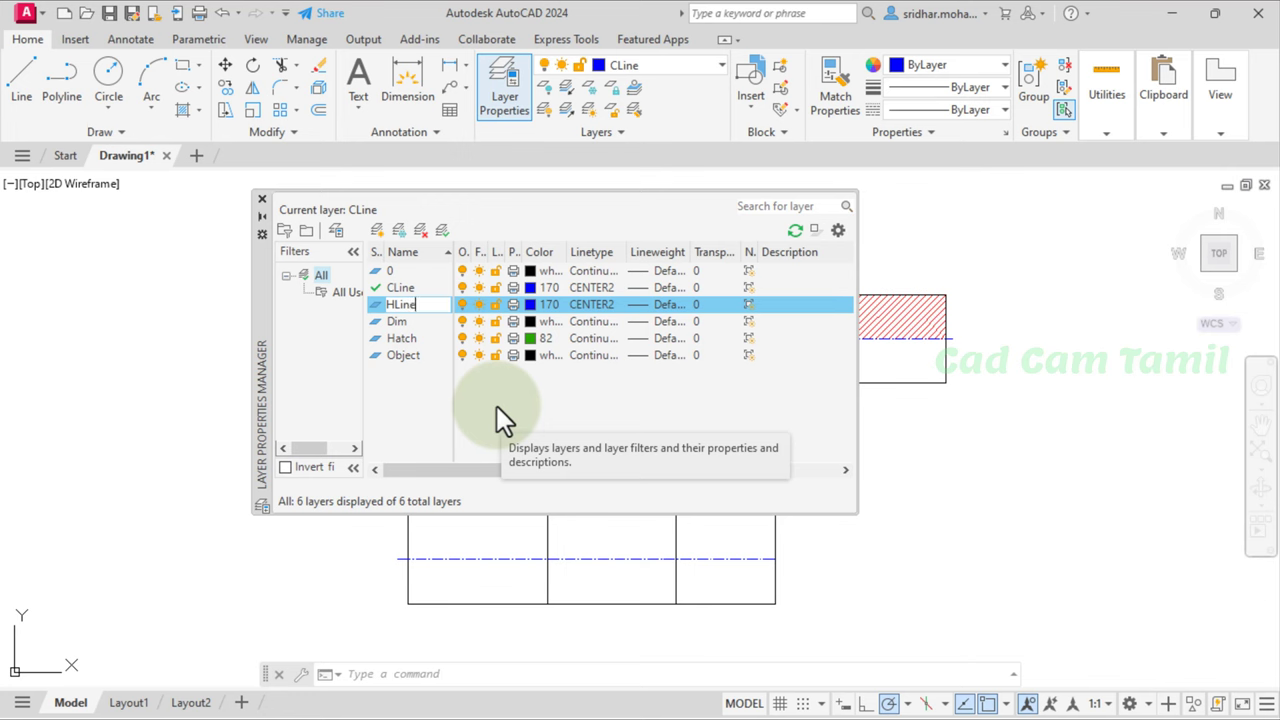
{"action": "left_click", "coordinate": [531, 304]}
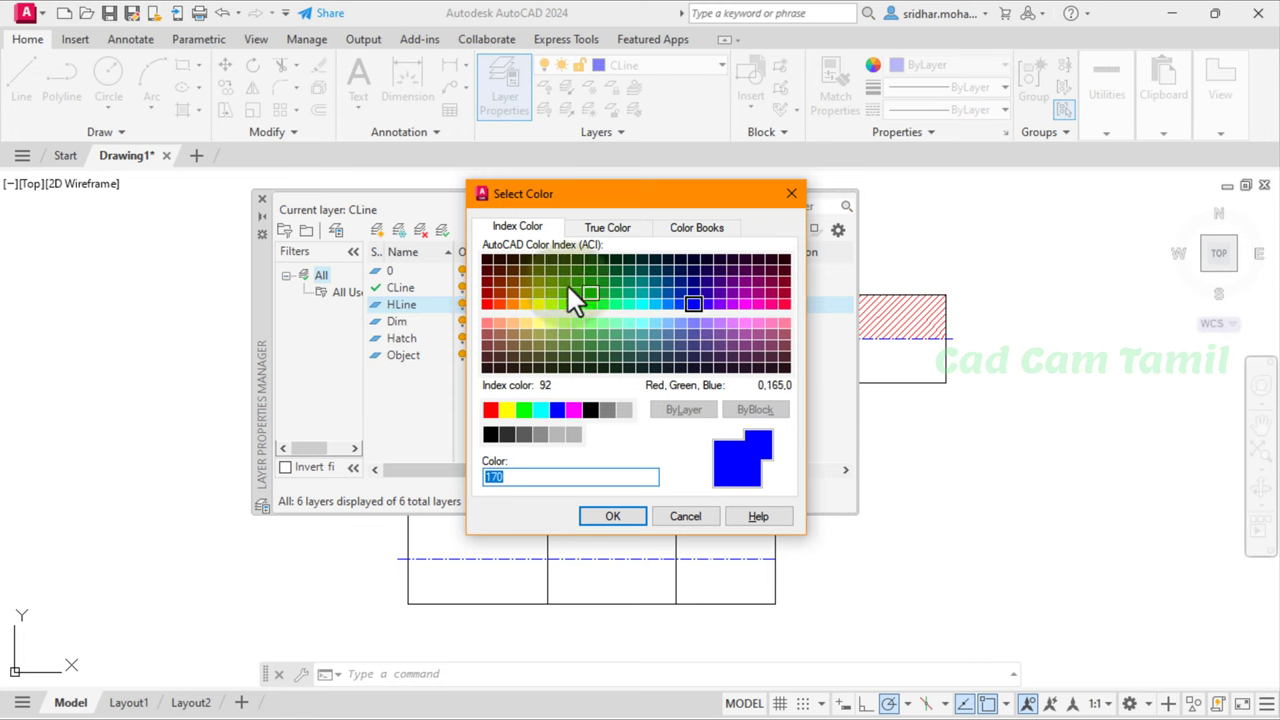
{"action": "left_click", "coordinate": [487, 259]}
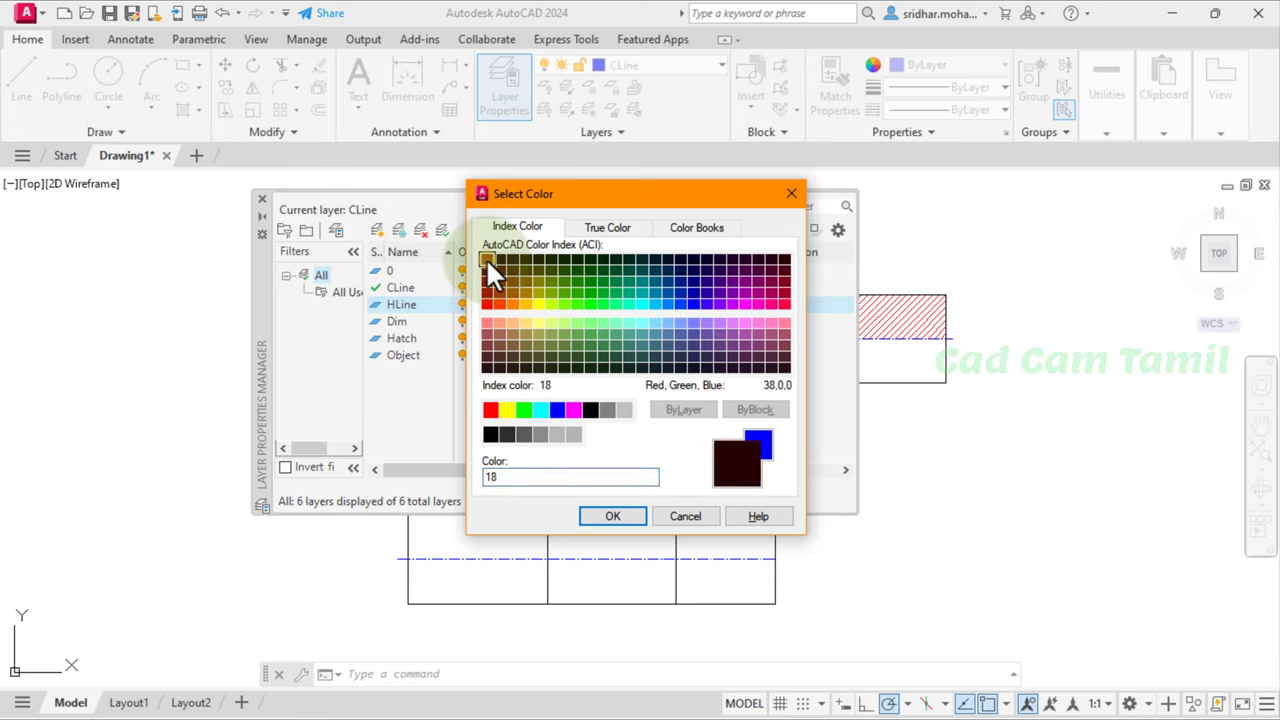
{"action": "left_click", "coordinate": [610, 516]}
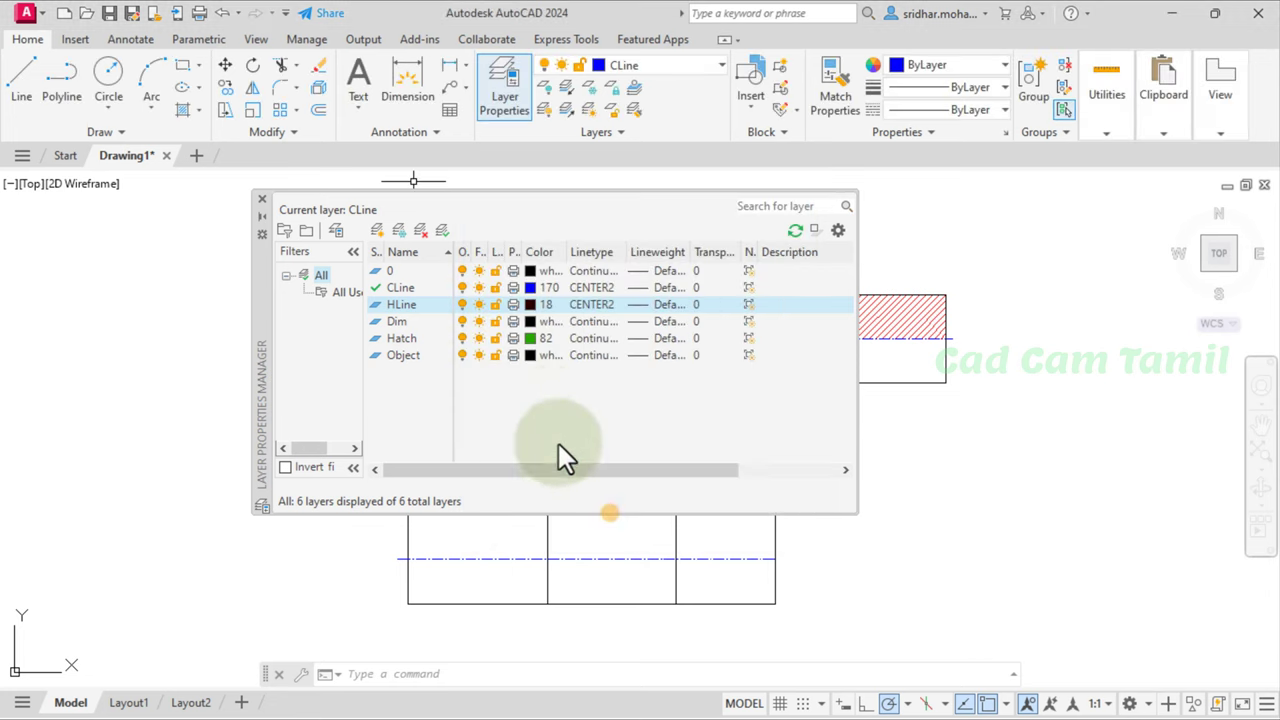
Step: Load the DASHED linetype and assign it to the HLine layer
{"action": "left_click", "coordinate": [599, 306]}
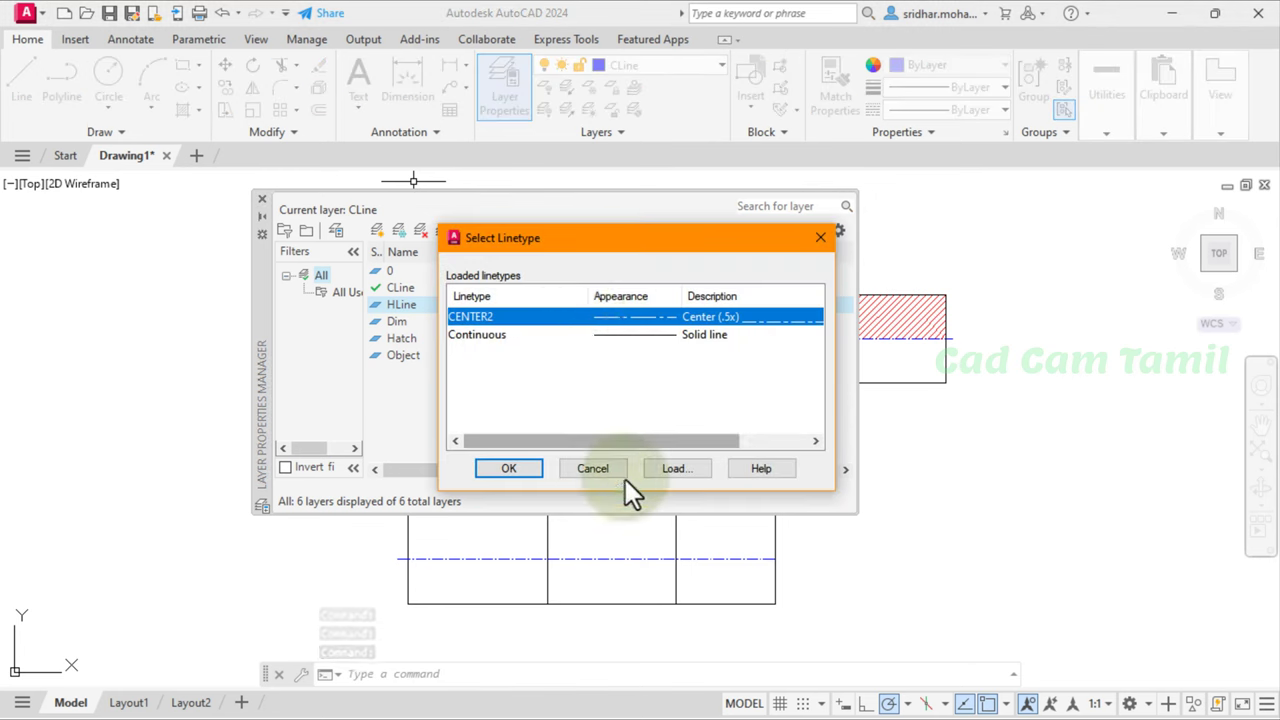
{"action": "left_click", "coordinate": [677, 469]}
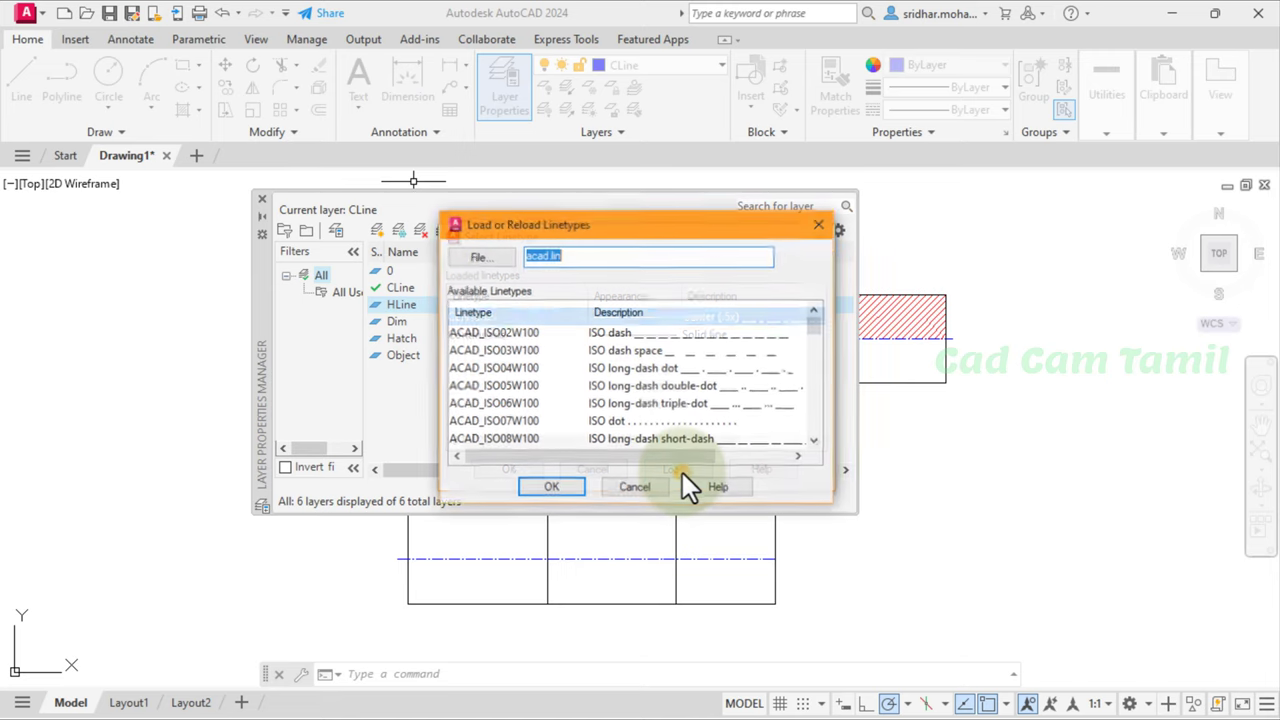
{"action": "scroll", "coordinate": [681, 380], "scroll_direction": "down", "scroll_amount": 1}
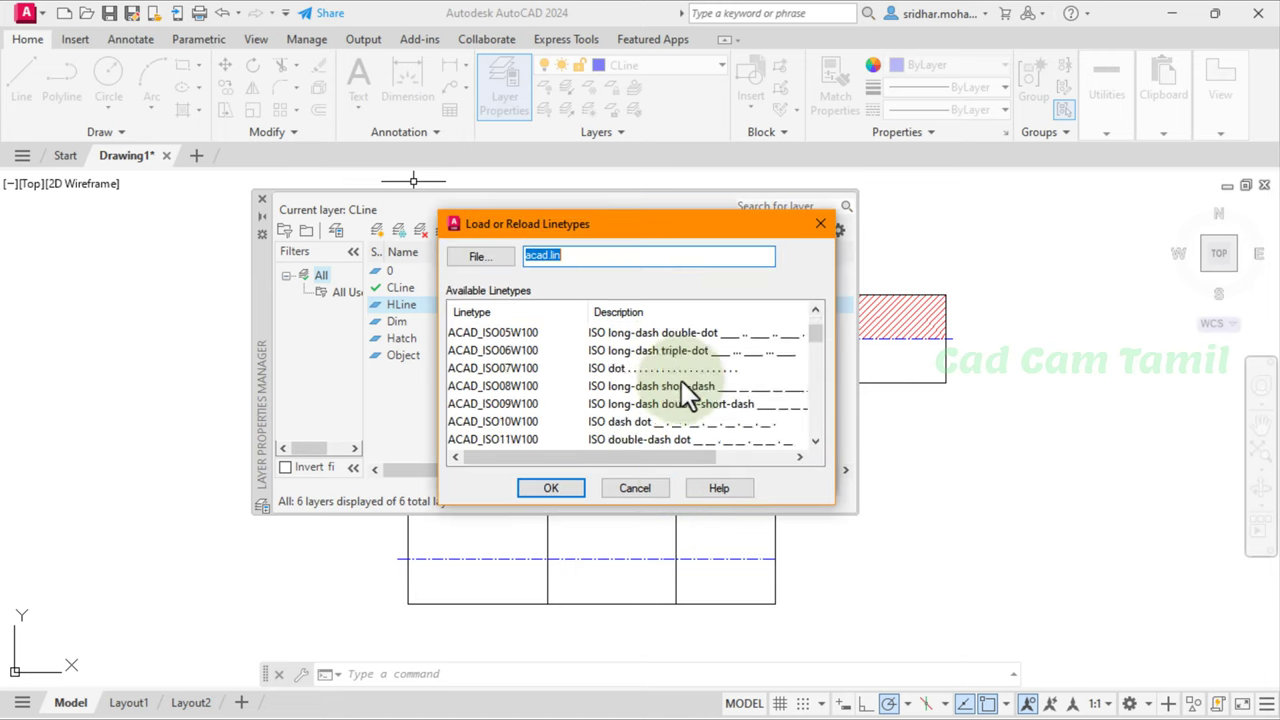
{"action": "scroll", "coordinate": [681, 378], "scroll_direction": "up", "scroll_amount": 1}
{"action": "left_click", "coordinate": [647, 350]}
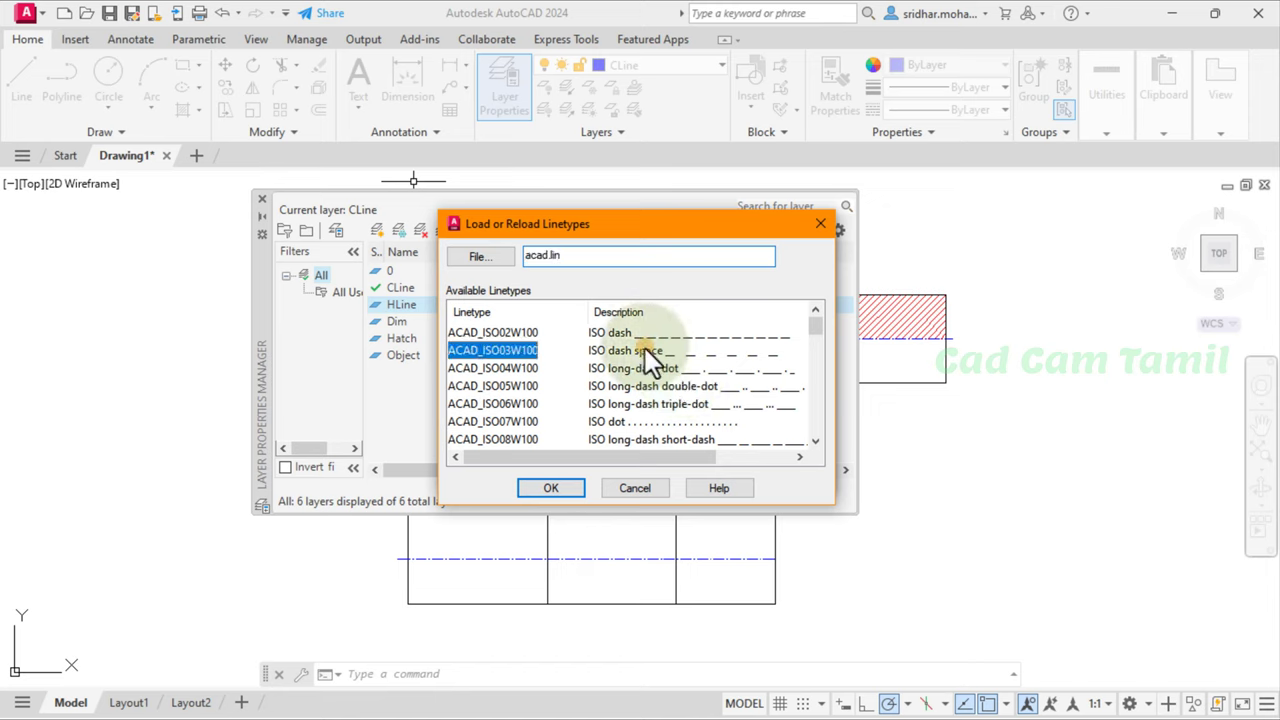
{"action": "scroll", "coordinate": [666, 368], "scroll_direction": "down", "scroll_amount": 1}
{"action": "scroll", "coordinate": [692, 378], "scroll_direction": "down", "scroll_amount": 7}
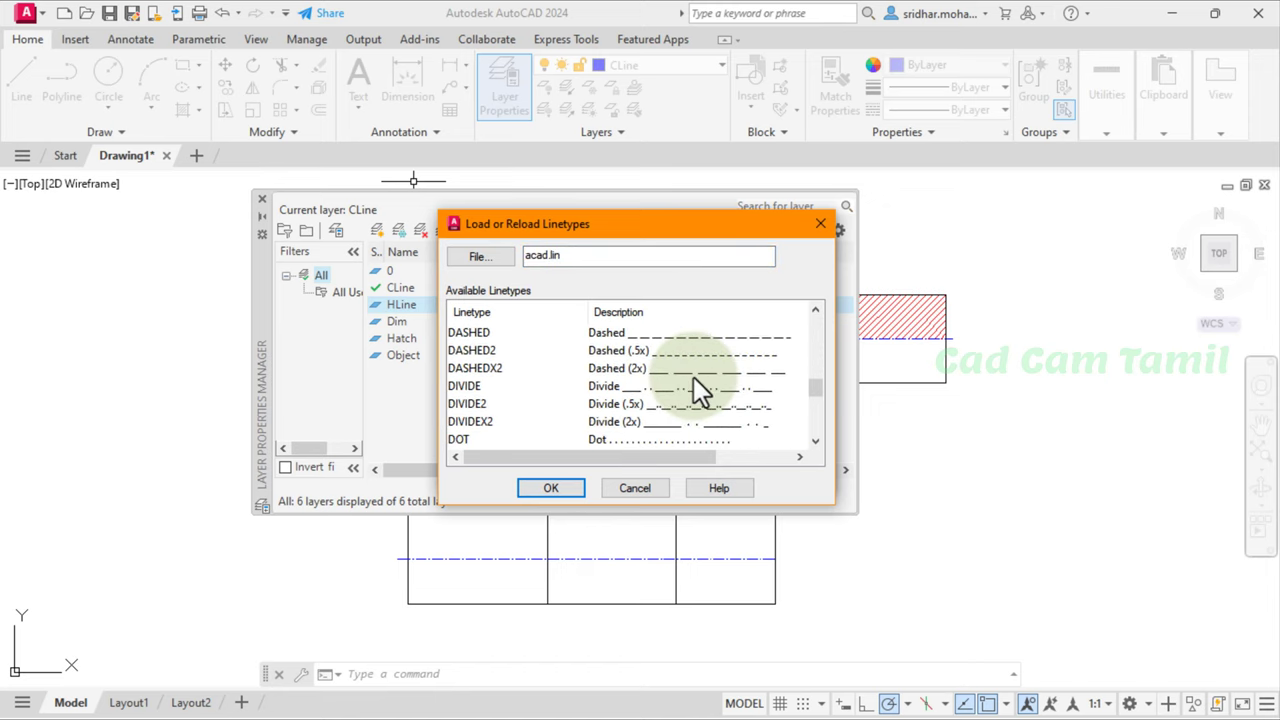
{"action": "left_click", "coordinate": [605, 333]}
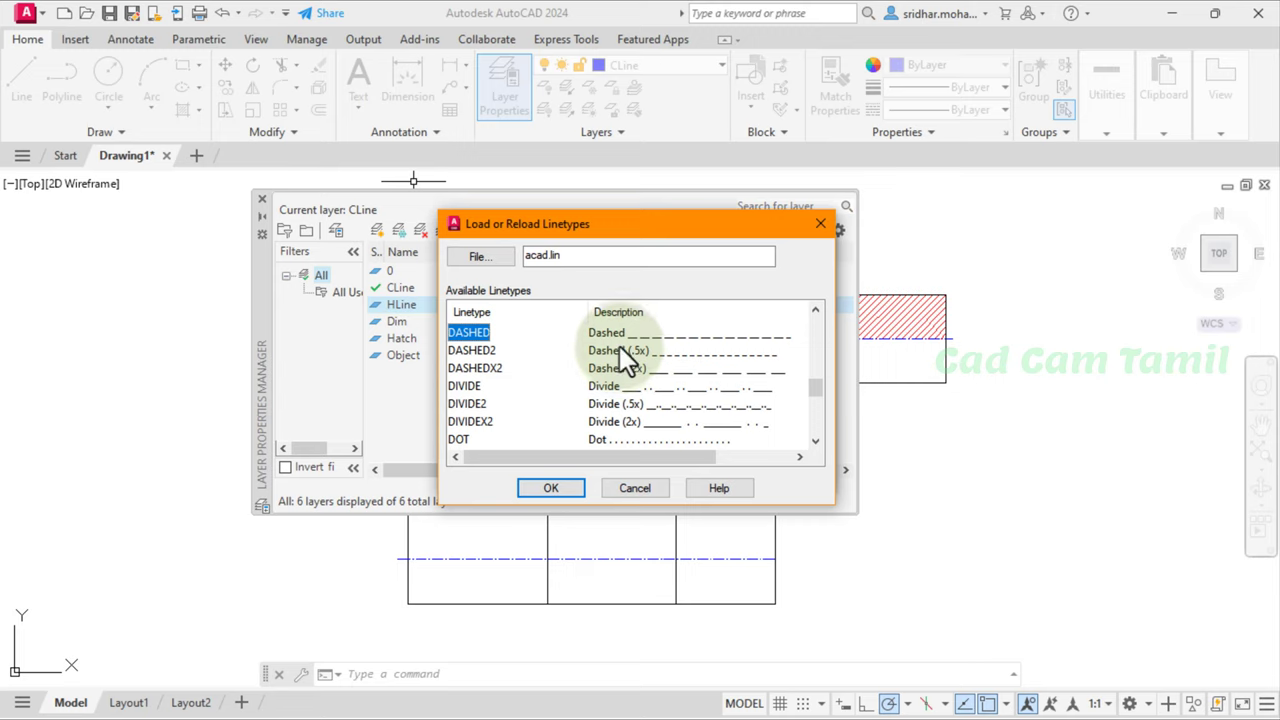
{"action": "left_click", "coordinate": [567, 486]}
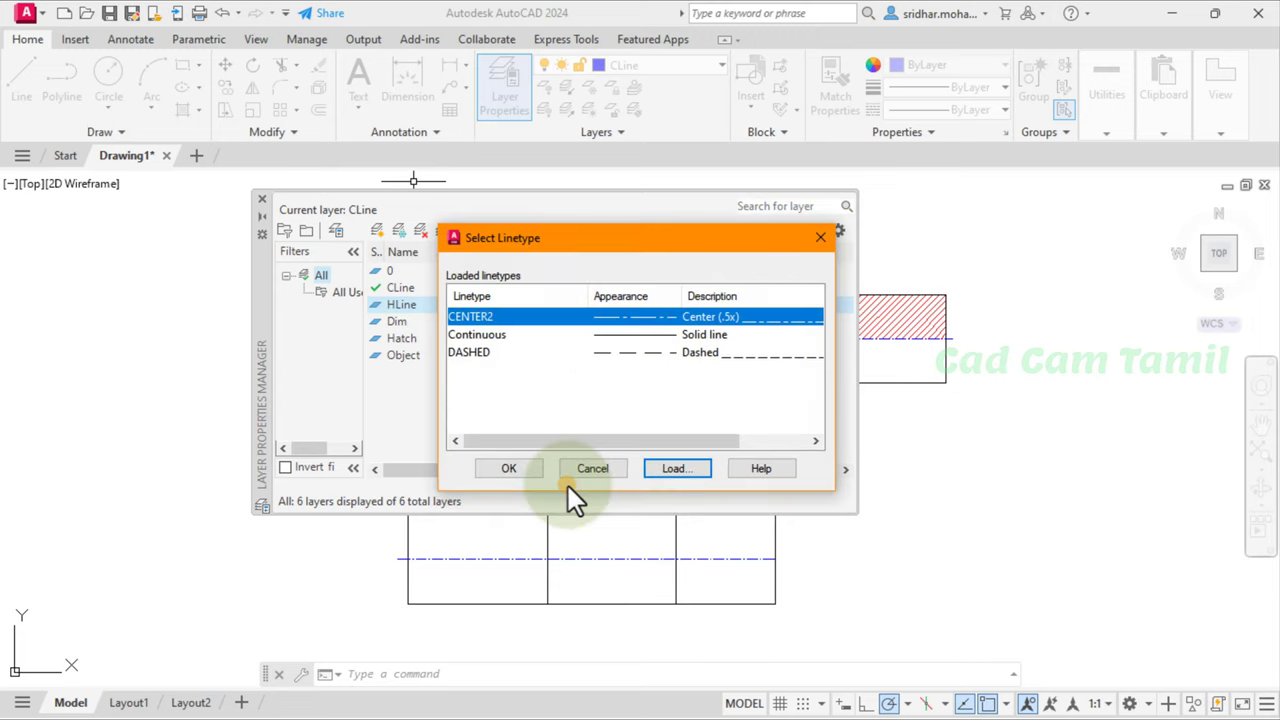
{"action": "left_click", "coordinate": [515, 353]}
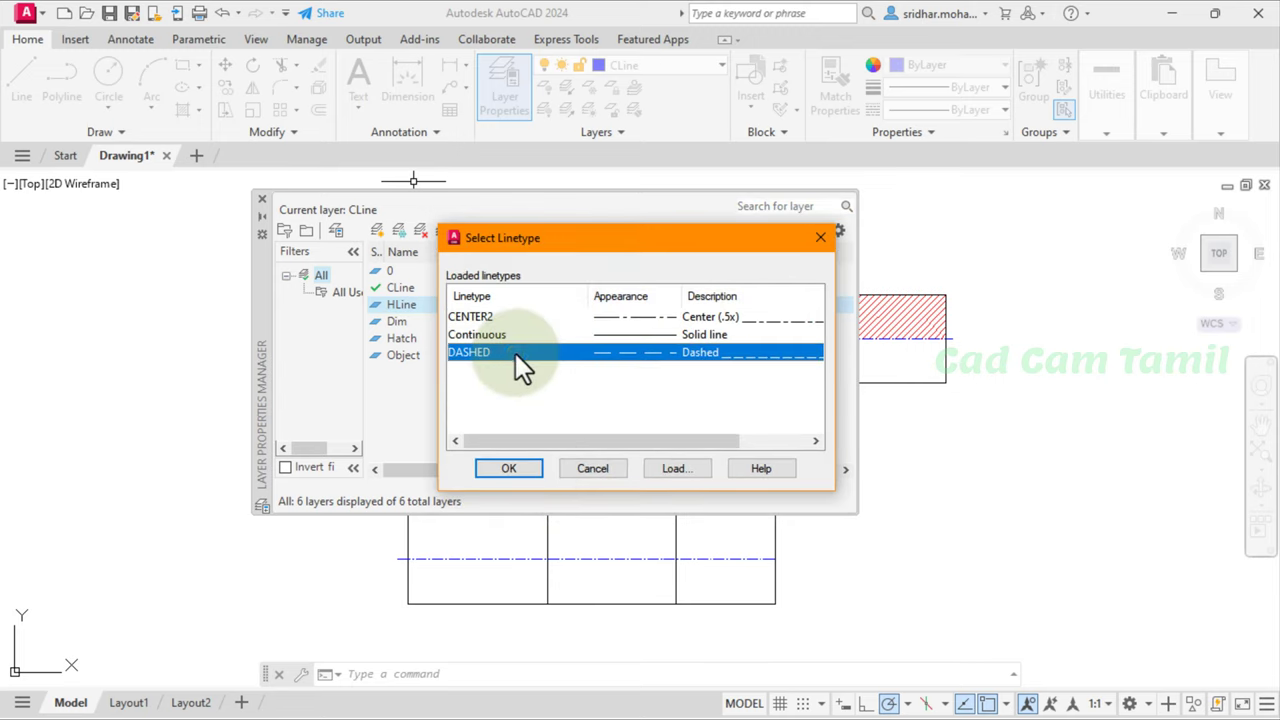
{"action": "left_click", "coordinate": [511, 468]}
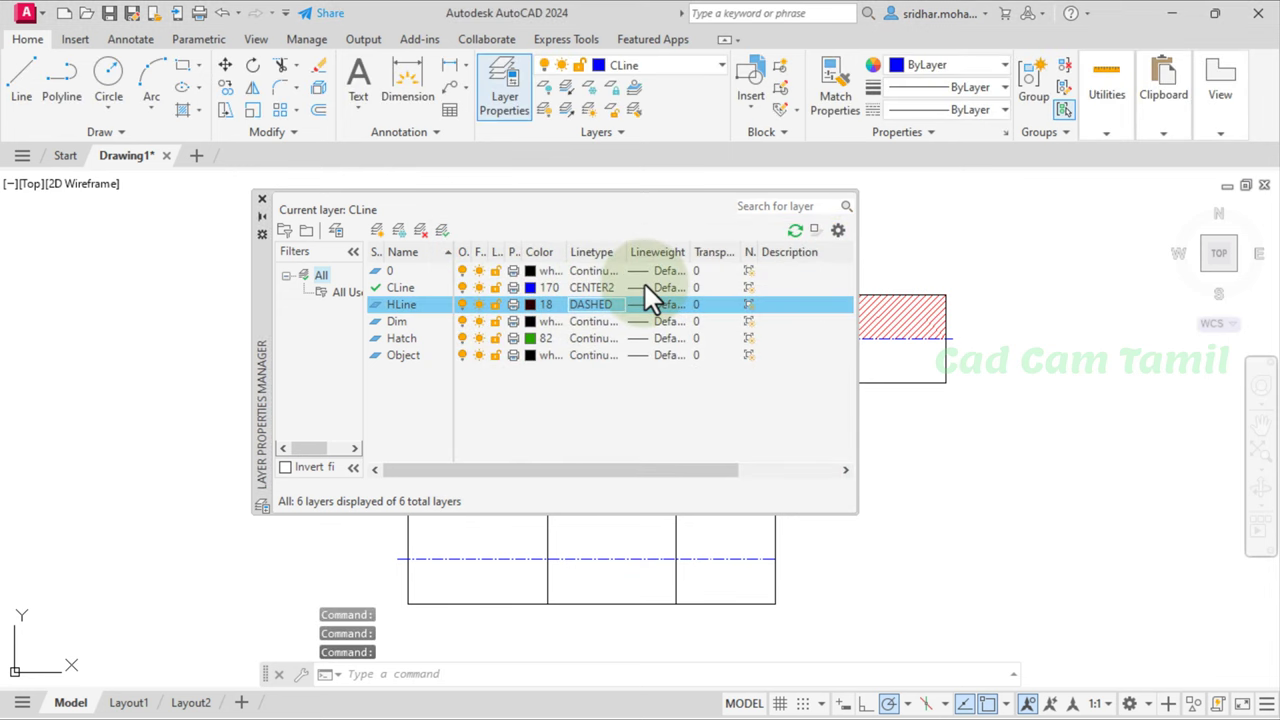
Step: Move the short vertical lines in the lower and upper views onto the HLine layer
{"action": "left_click", "coordinate": [265, 196]}
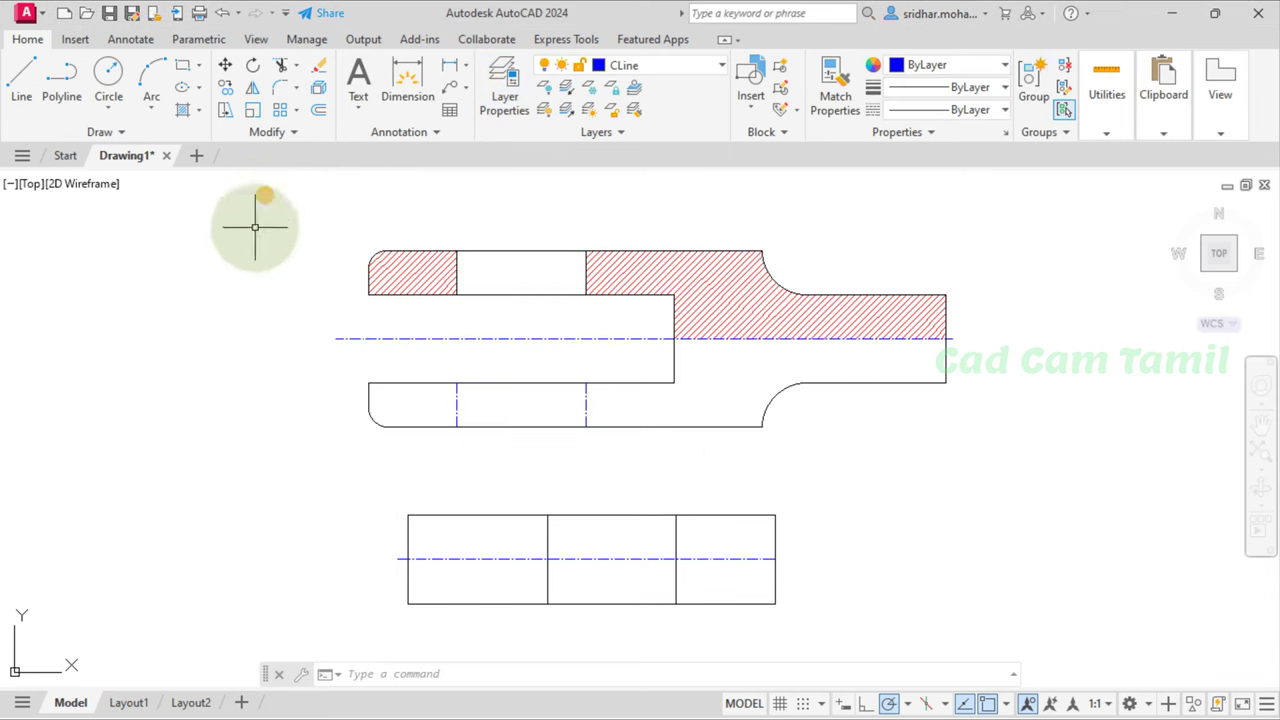
{"action": "left_click", "coordinate": [547, 585]}
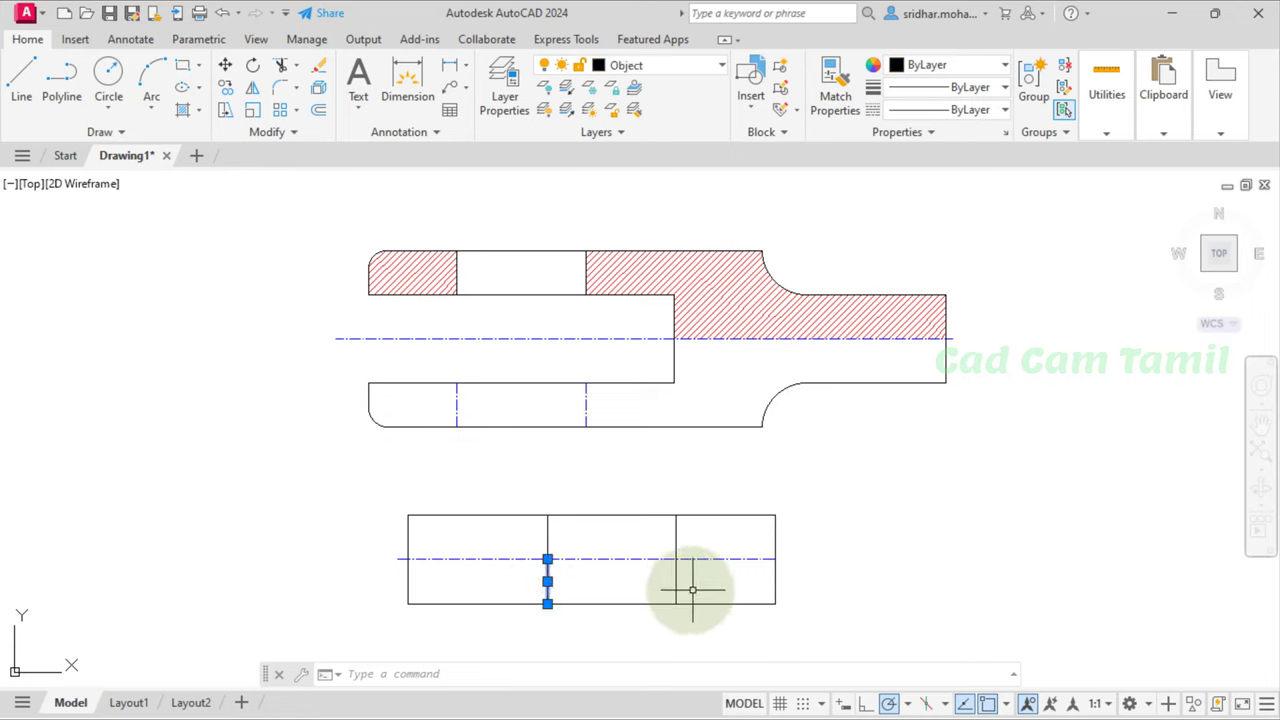
{"action": "left_click", "coordinate": [676, 592]}
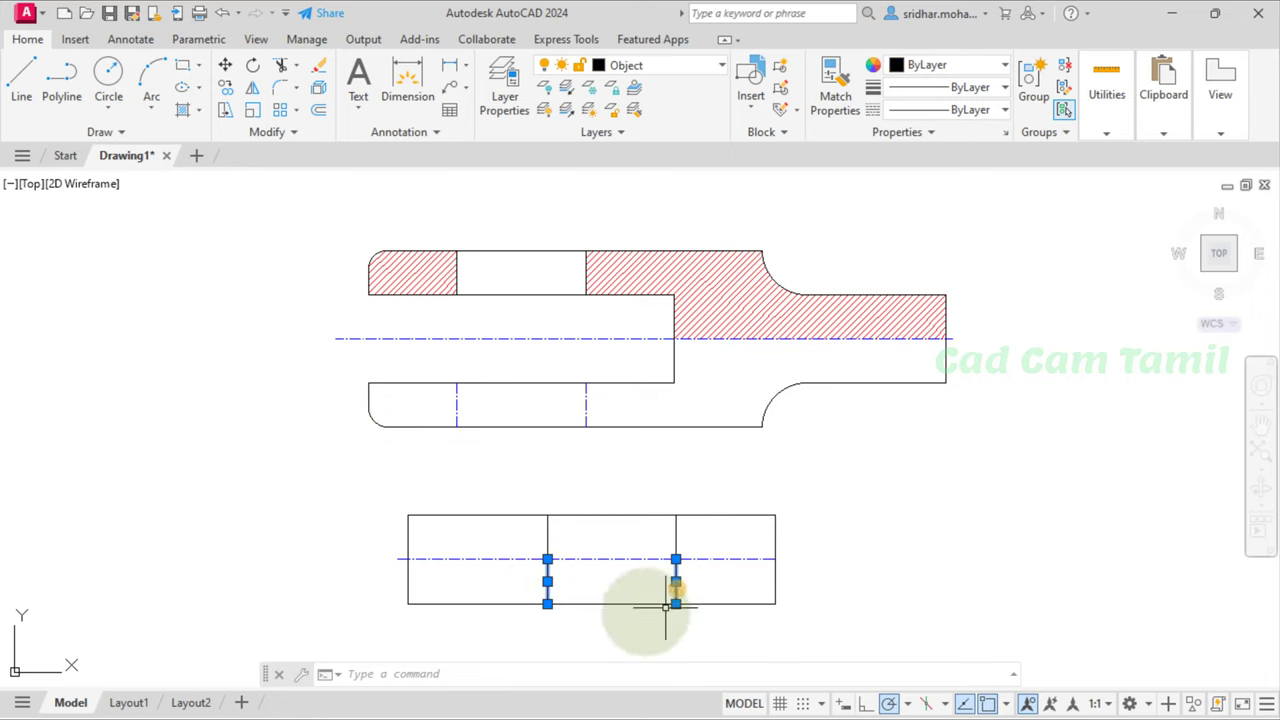
{"action": "left_click", "coordinate": [457, 392]}
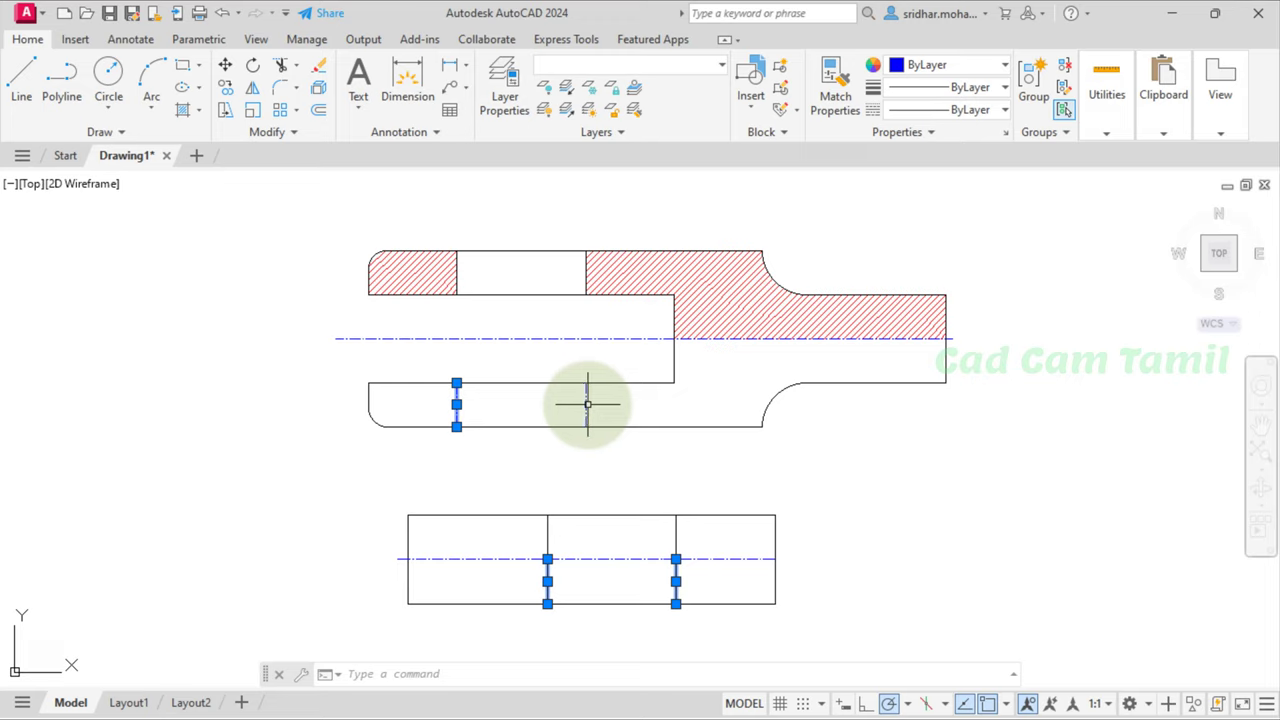
{"action": "left_click", "coordinate": [722, 64]}
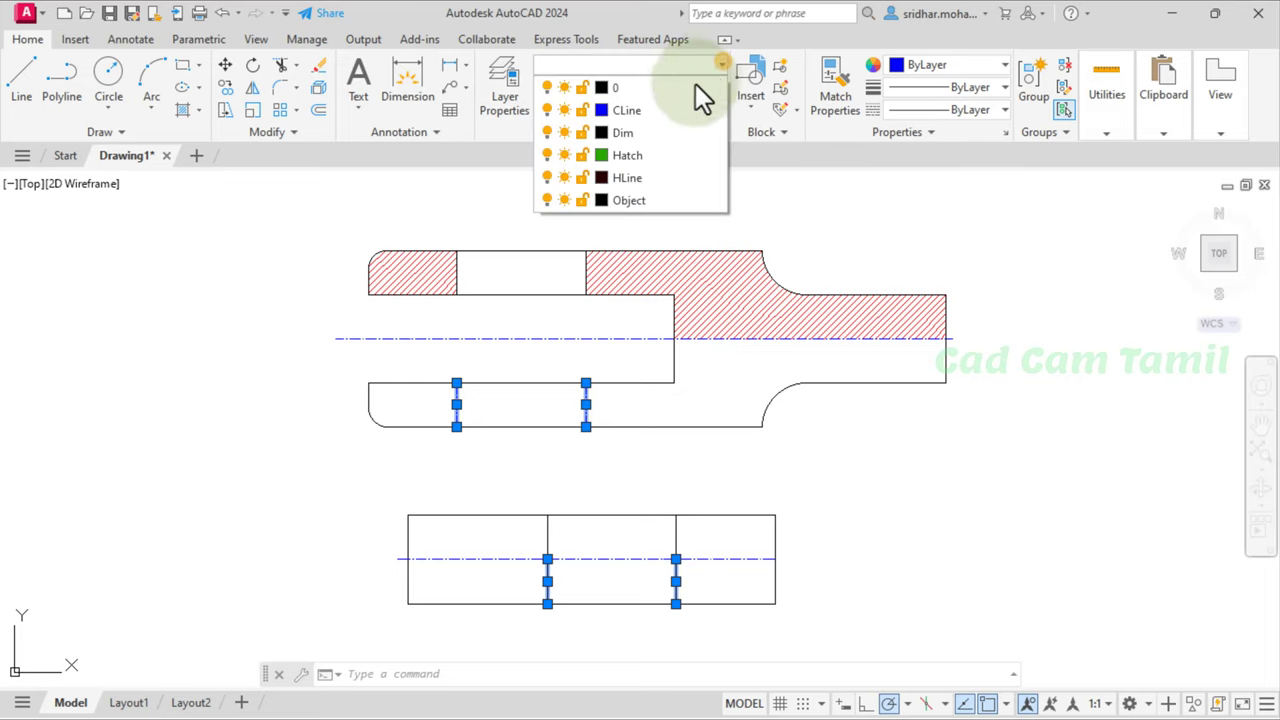
{"action": "left_click", "coordinate": [659, 180]}
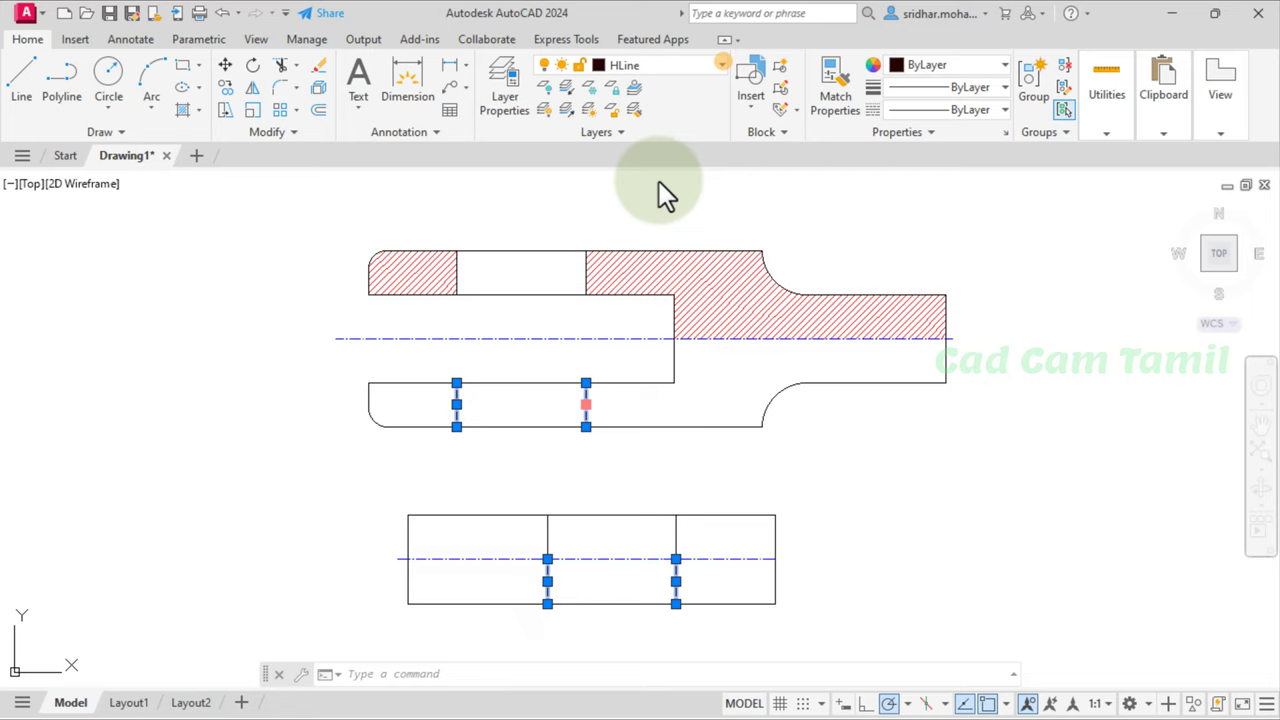
{"action": "key", "text": "Escape"}
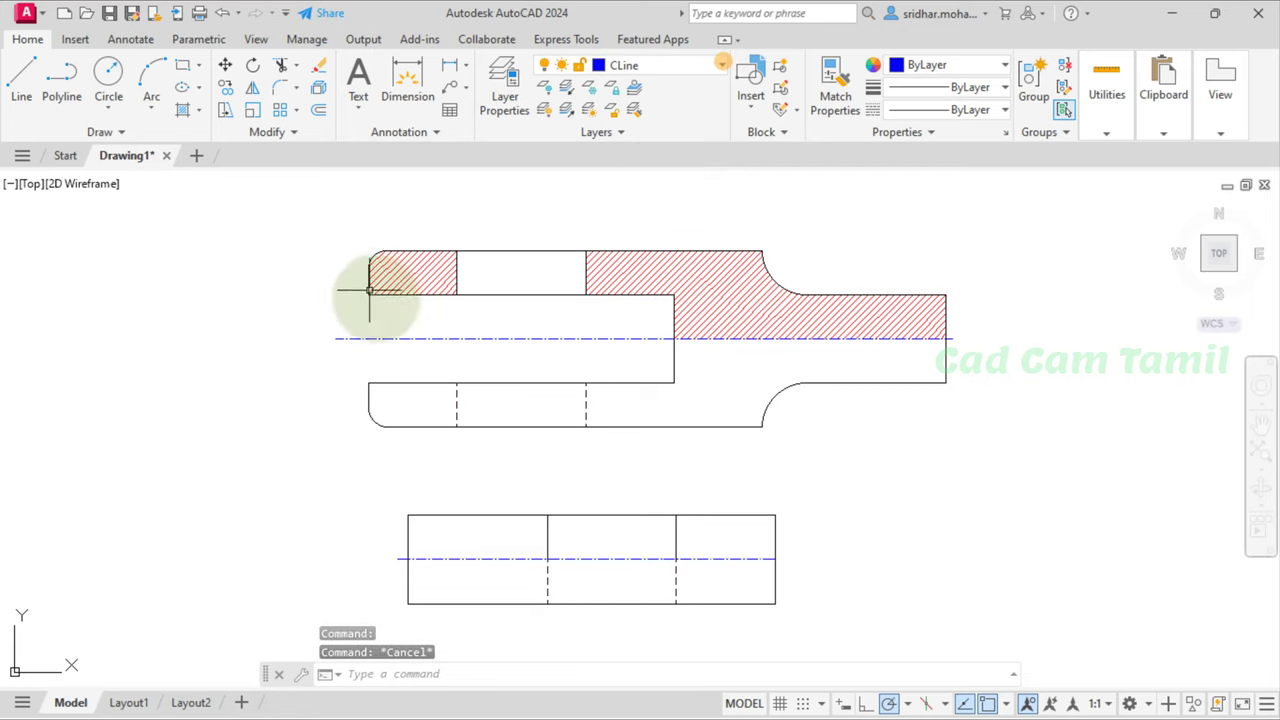
Step: Fill the lower view's top-right cell with ANSI32 hatching
{"action": "left_click", "coordinate": [183, 114]}
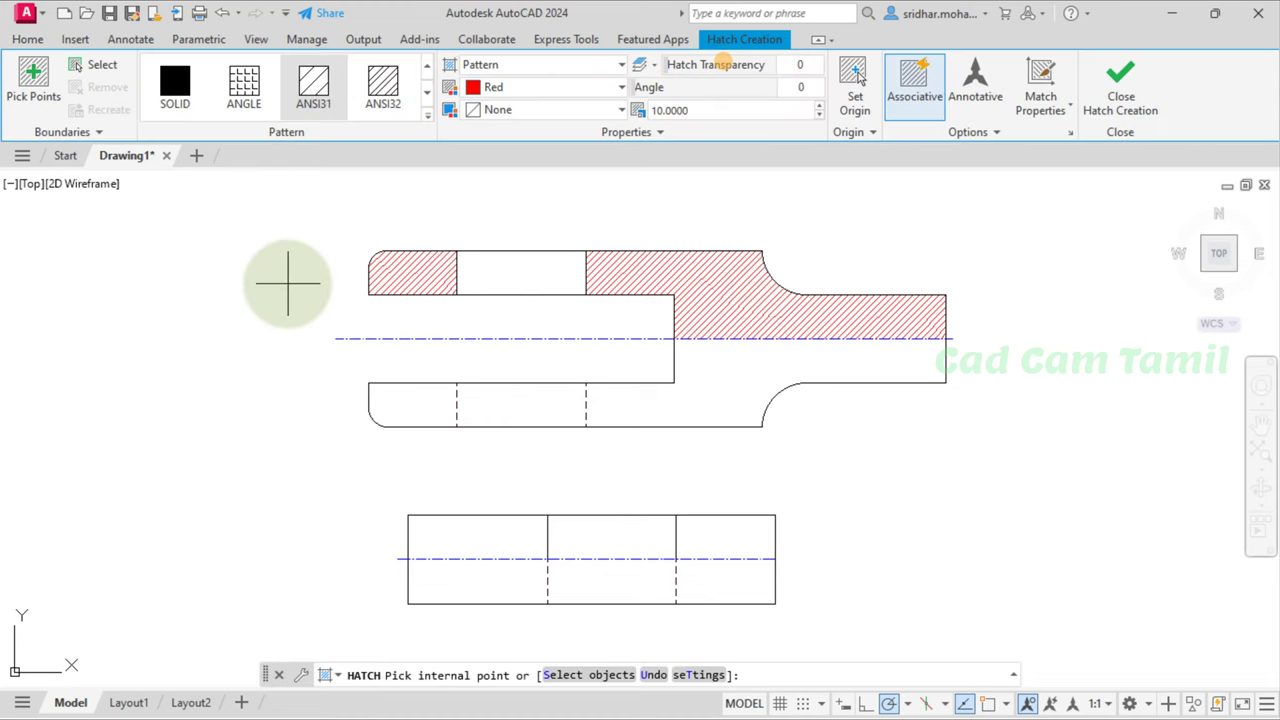
{"action": "left_click", "coordinate": [375, 100]}
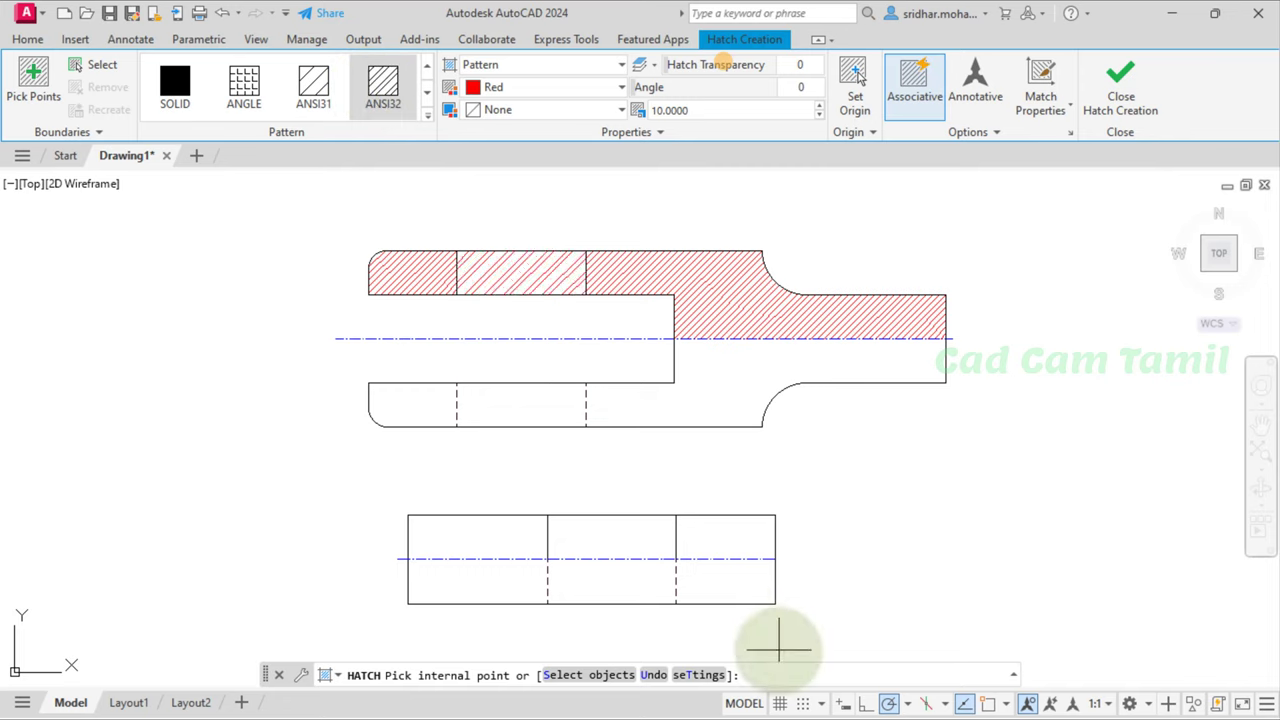
{"action": "left_click", "coordinate": [717, 545]}
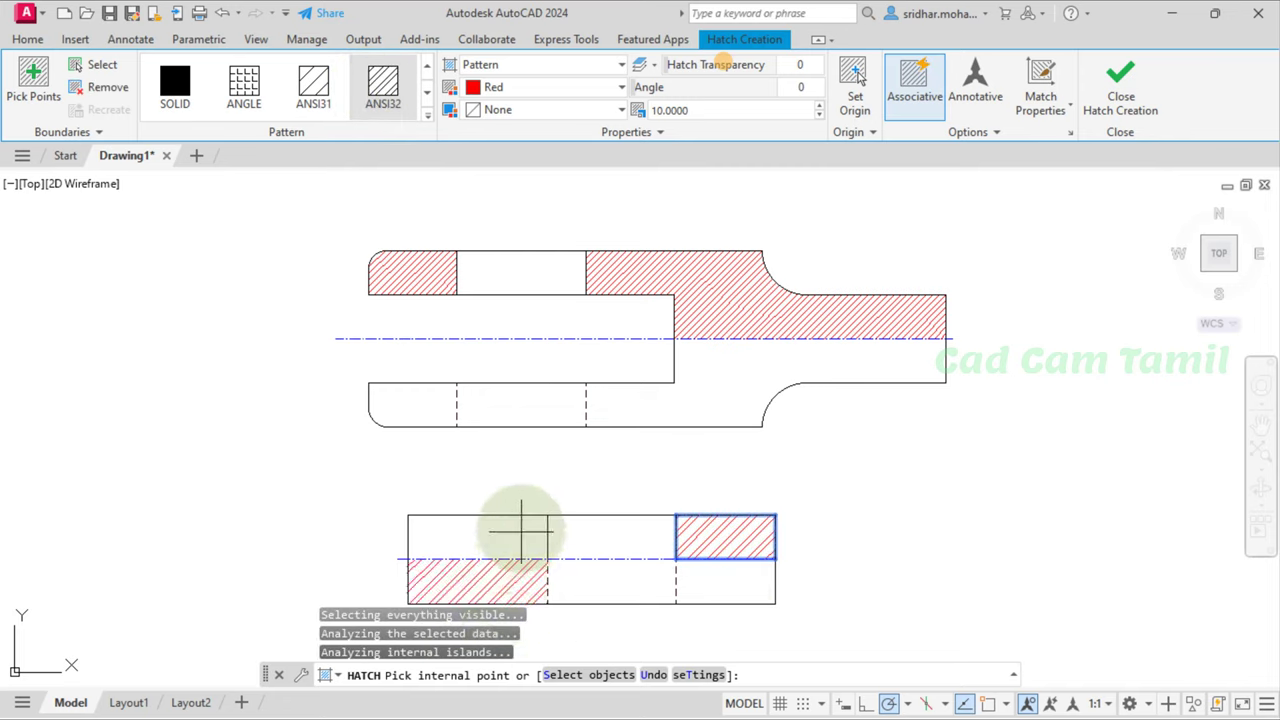
{"action": "key", "text": "Escape"}
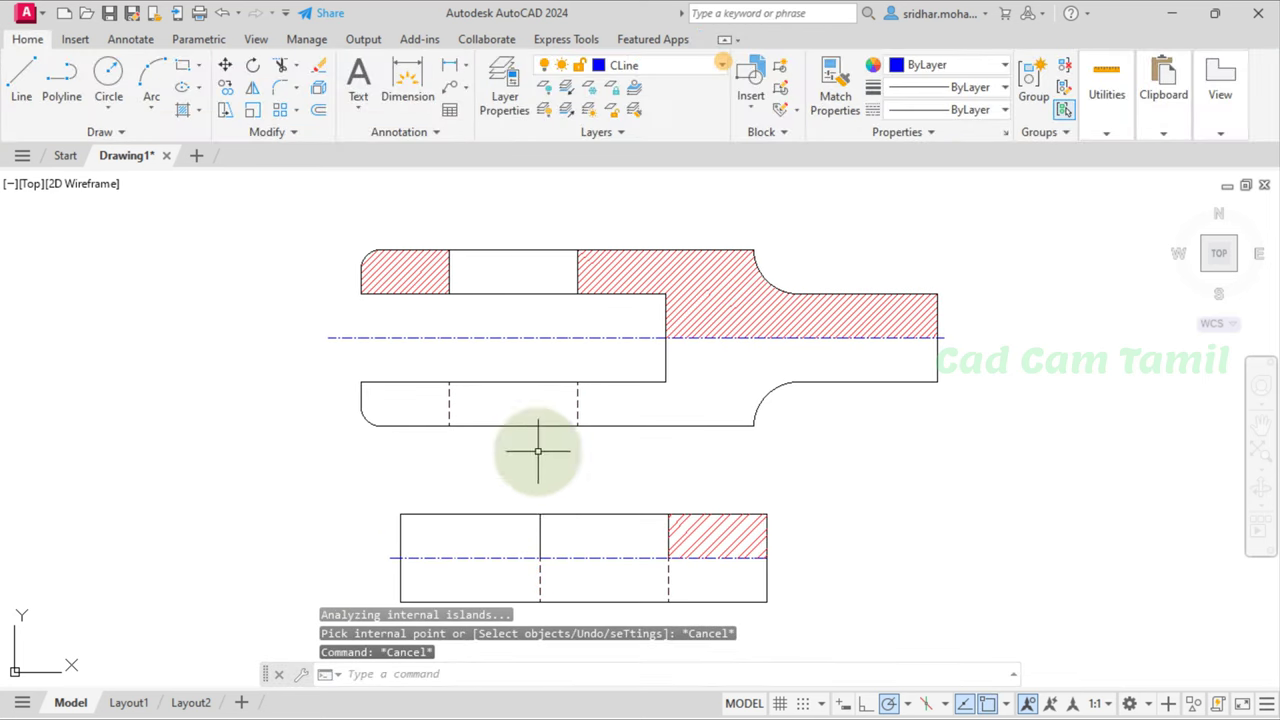
{"action": "scroll", "coordinate": [520, 585], "scroll_direction": "up", "scroll_amount": 3}
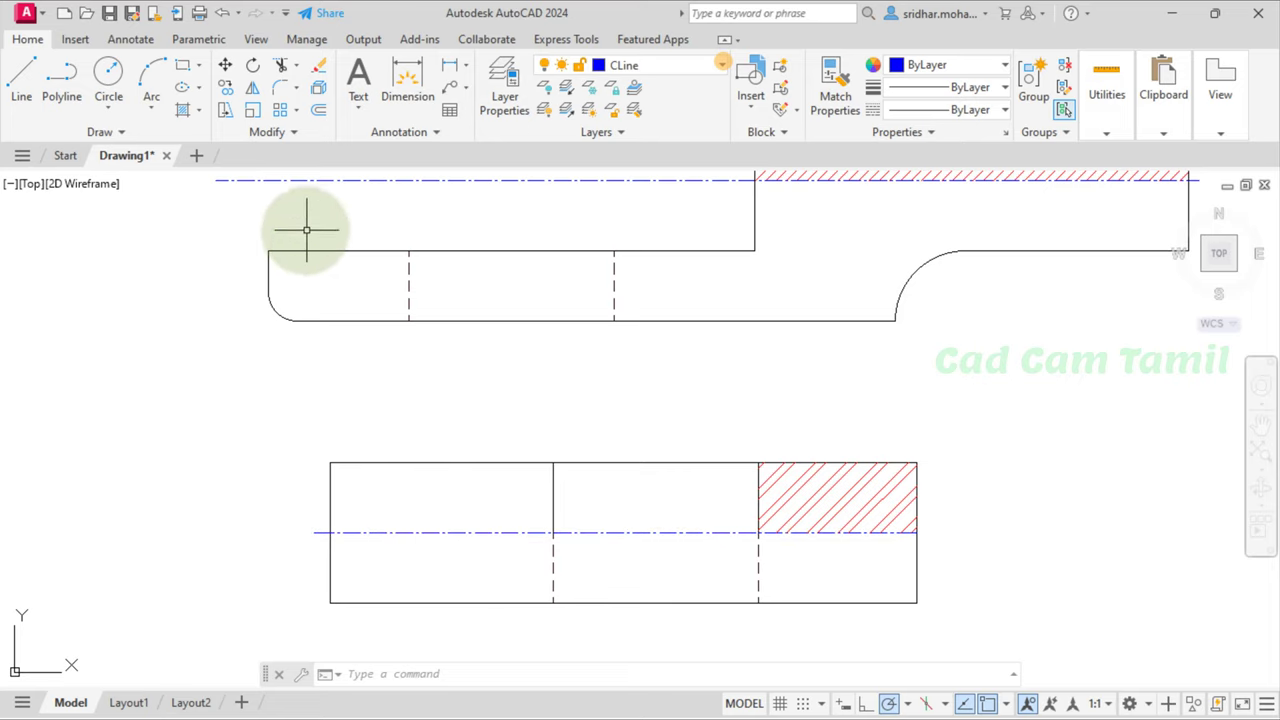
Step: Sketch a trial break-curve spline in the lower view's left cell, then cancel it
{"action": "left_click", "coordinate": [135, 134]}
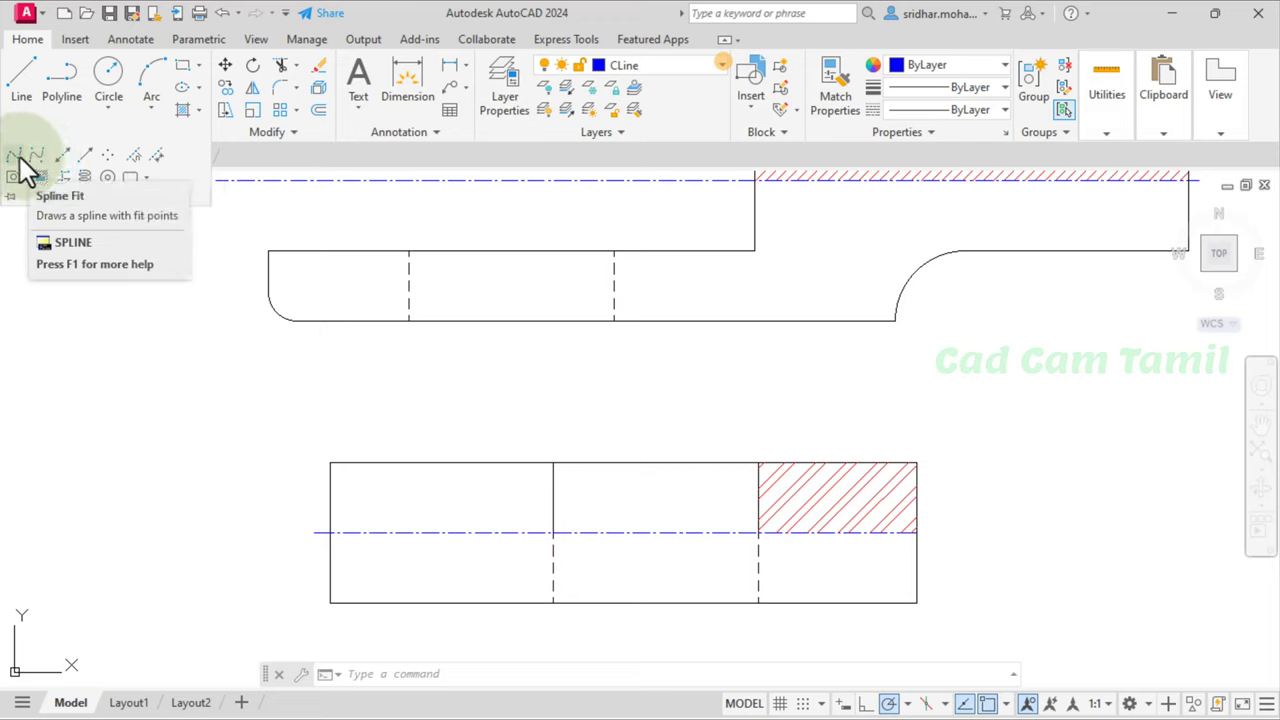
{"action": "left_click", "coordinate": [18, 158]}
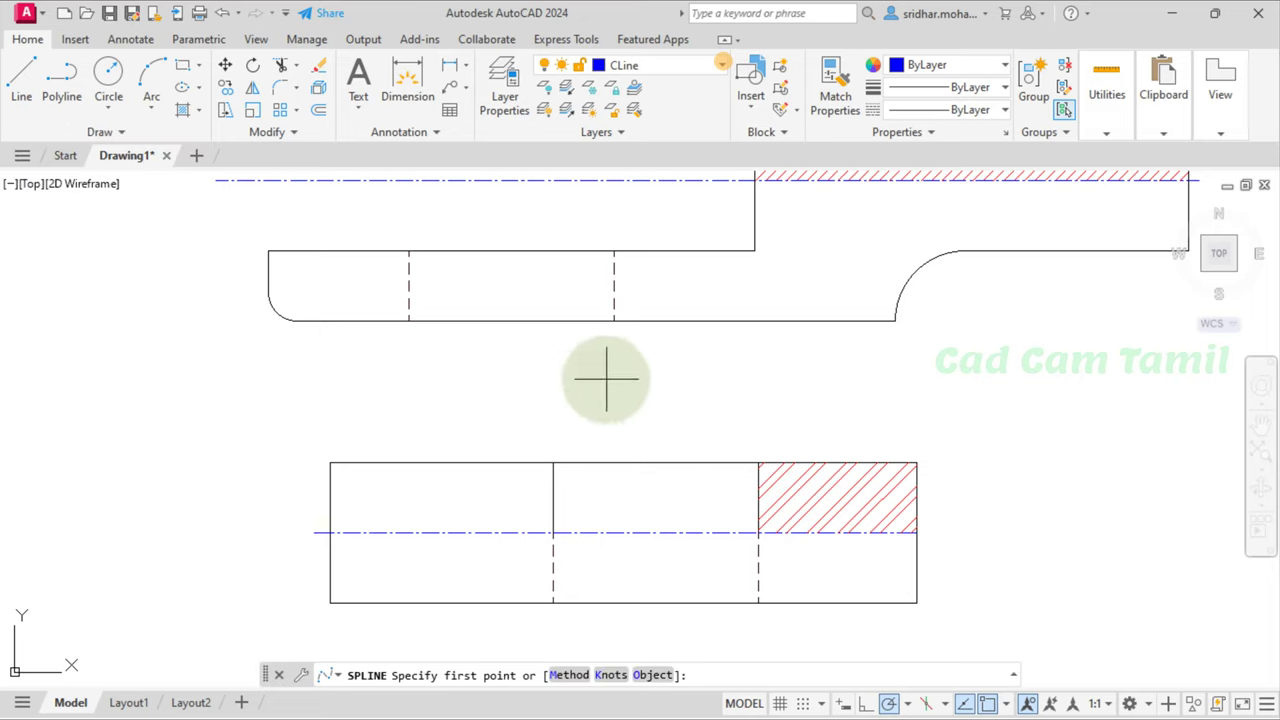
{"action": "left_click", "coordinate": [443, 460]}
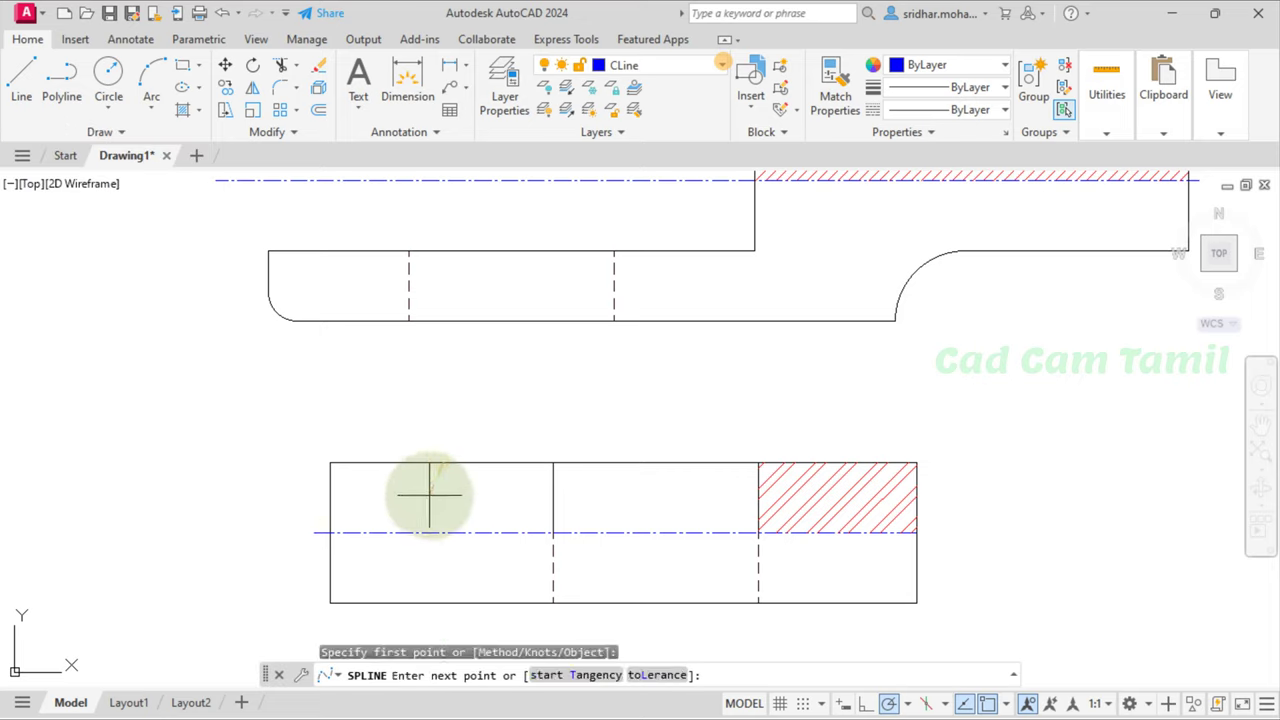
{"action": "left_click", "coordinate": [428, 495]}
{"action": "left_click", "coordinate": [458, 513]}
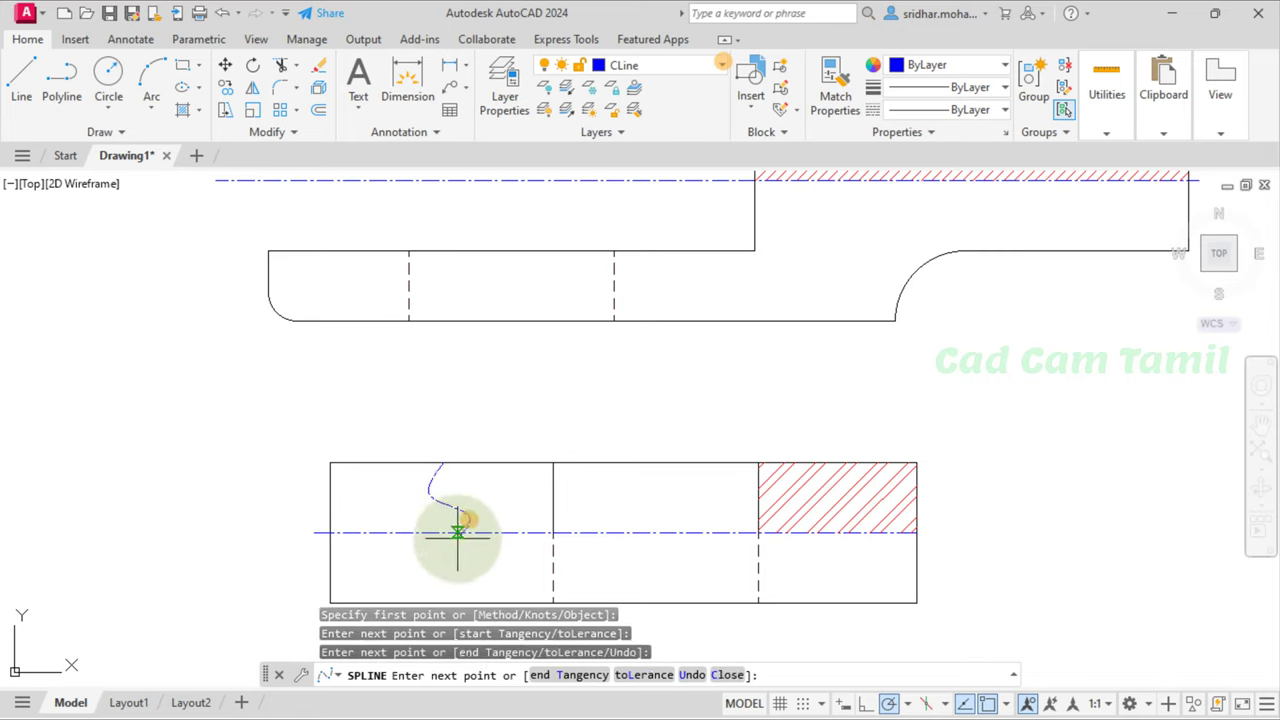
{"action": "left_click", "coordinate": [460, 531]}
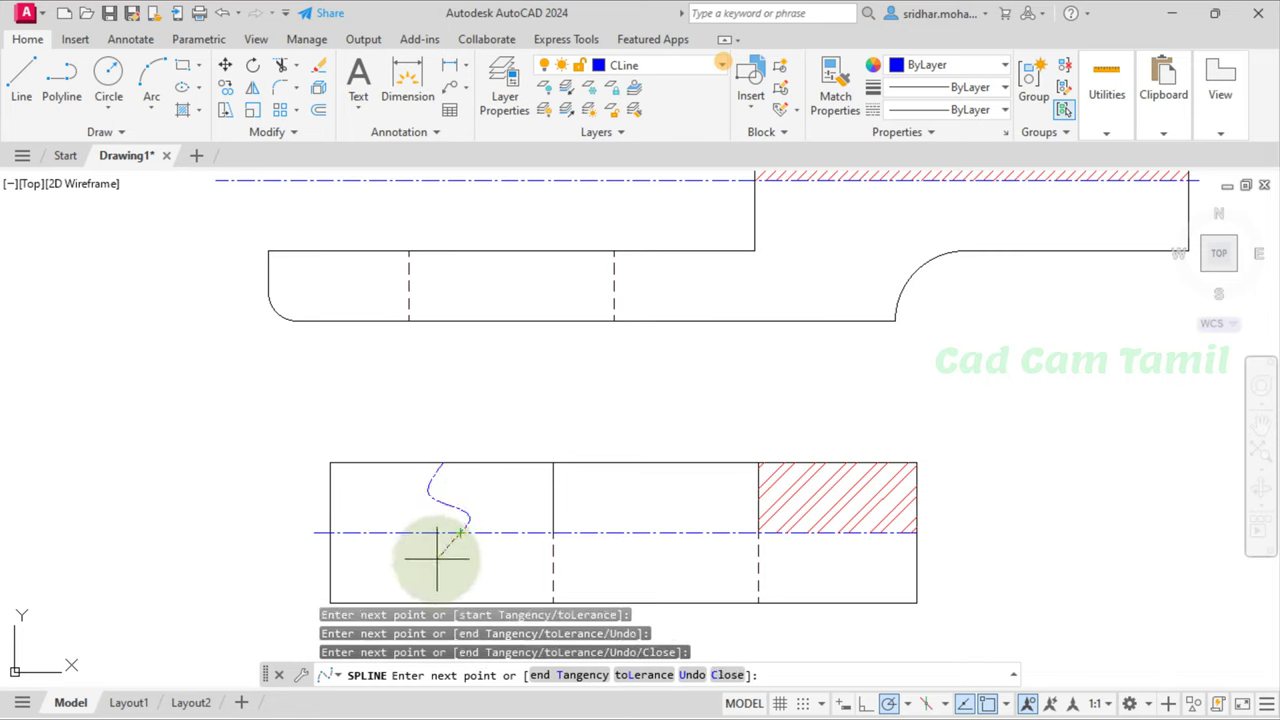
{"action": "key", "text": "Escape"}
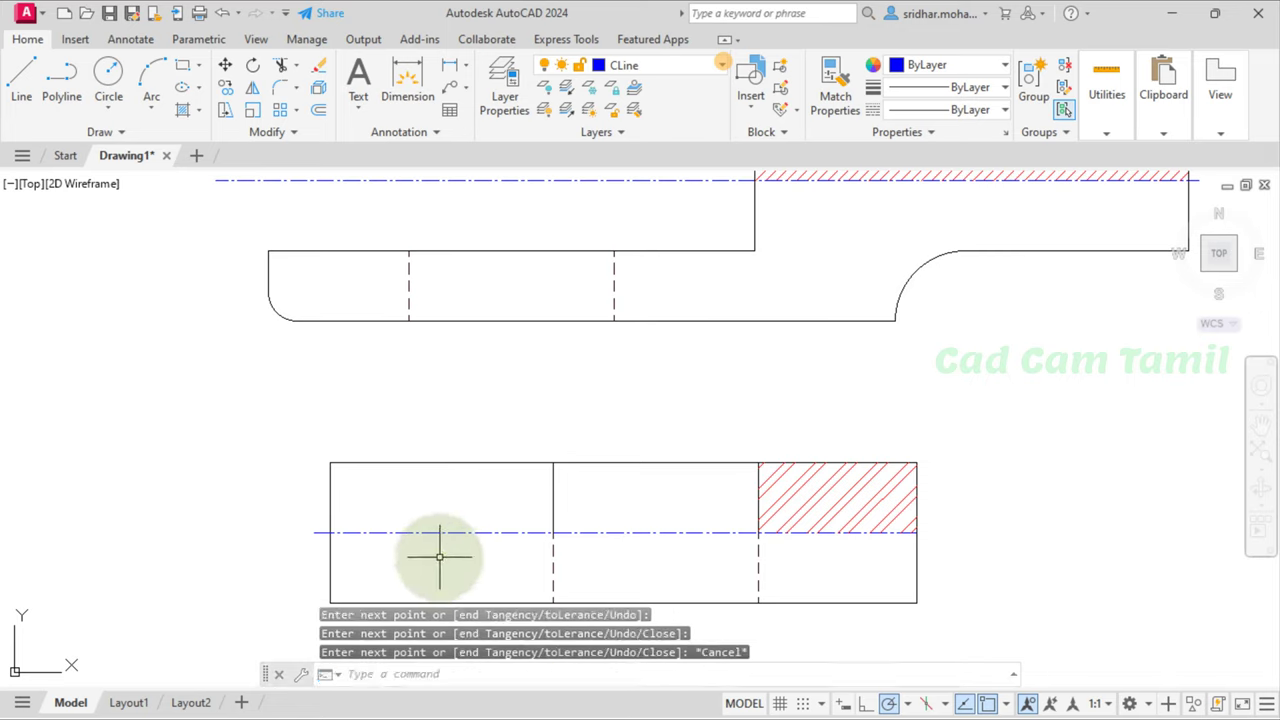
Step: Make Object the current layer and start a fit-point spline
{"action": "left_click", "coordinate": [706, 65]}
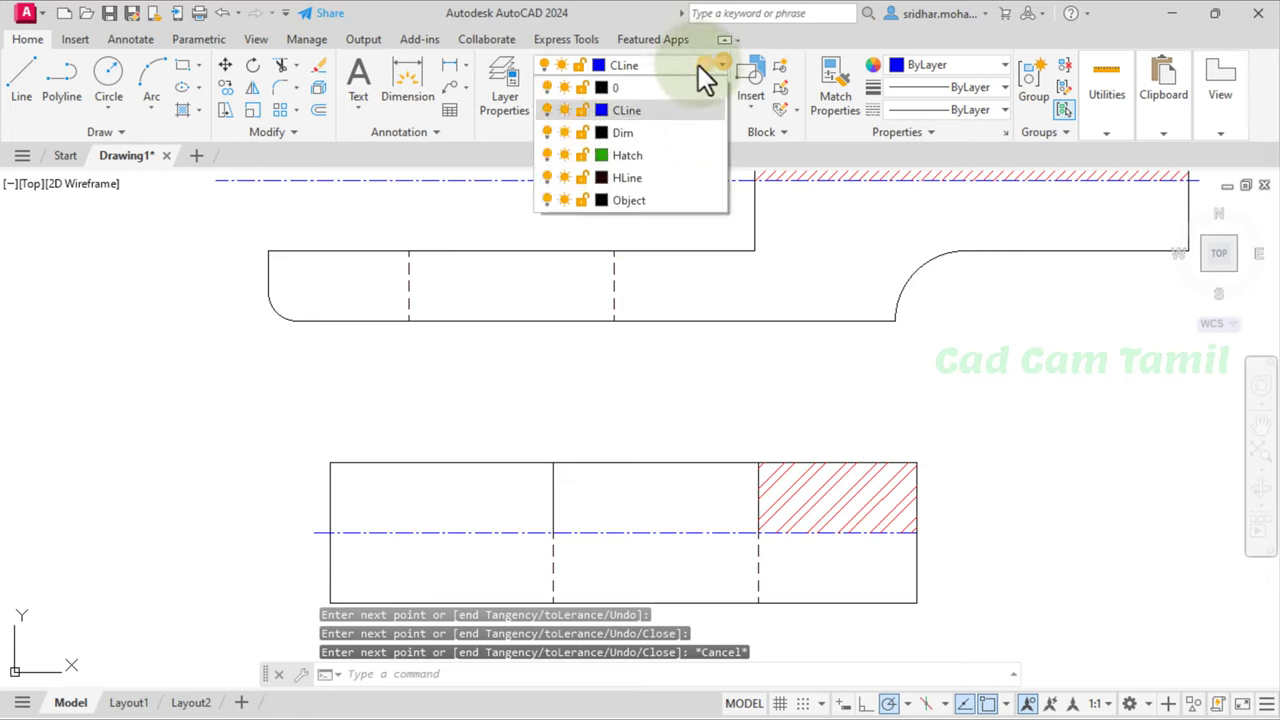
{"action": "left_click", "coordinate": [627, 199]}
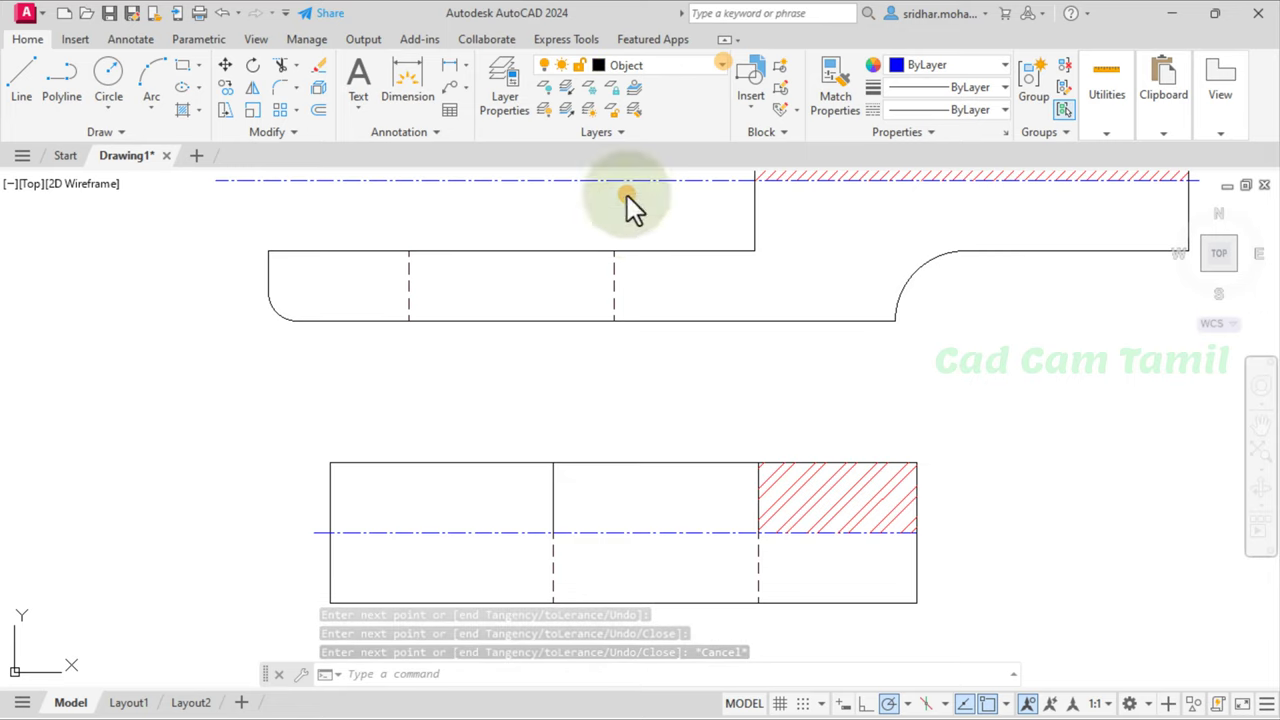
{"action": "left_click", "coordinate": [107, 114]}
{"action": "left_click", "coordinate": [97, 132]}
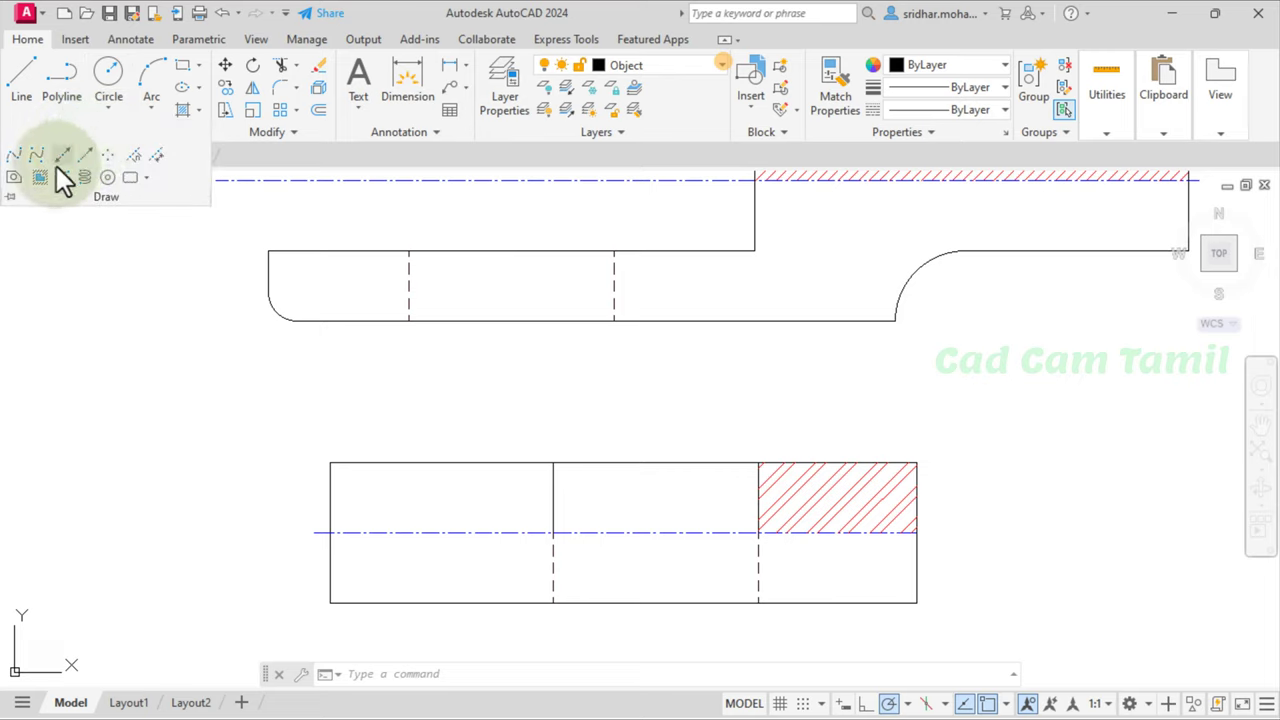
{"action": "left_click", "coordinate": [22, 157]}
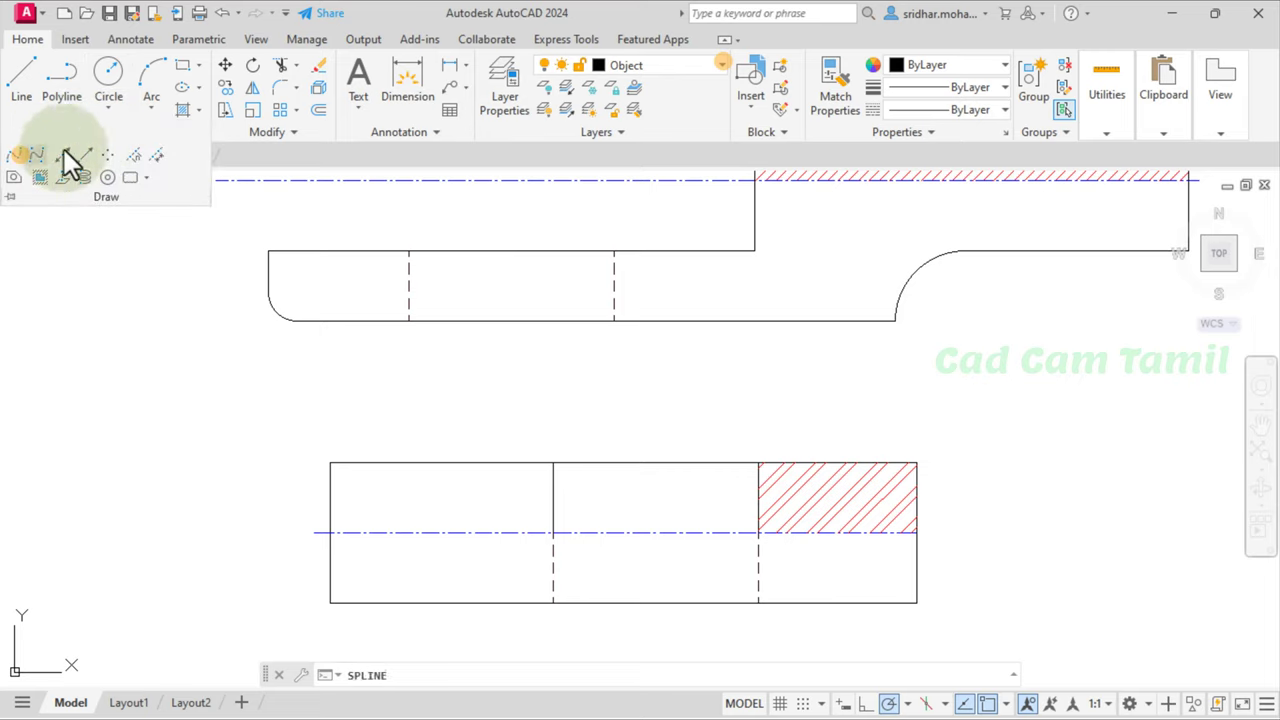
Step: Draw a four-point spline from the rod's top edge down to the centre line
{"action": "left_click", "coordinate": [479, 462]}
{"action": "left_click", "coordinate": [440, 488]}
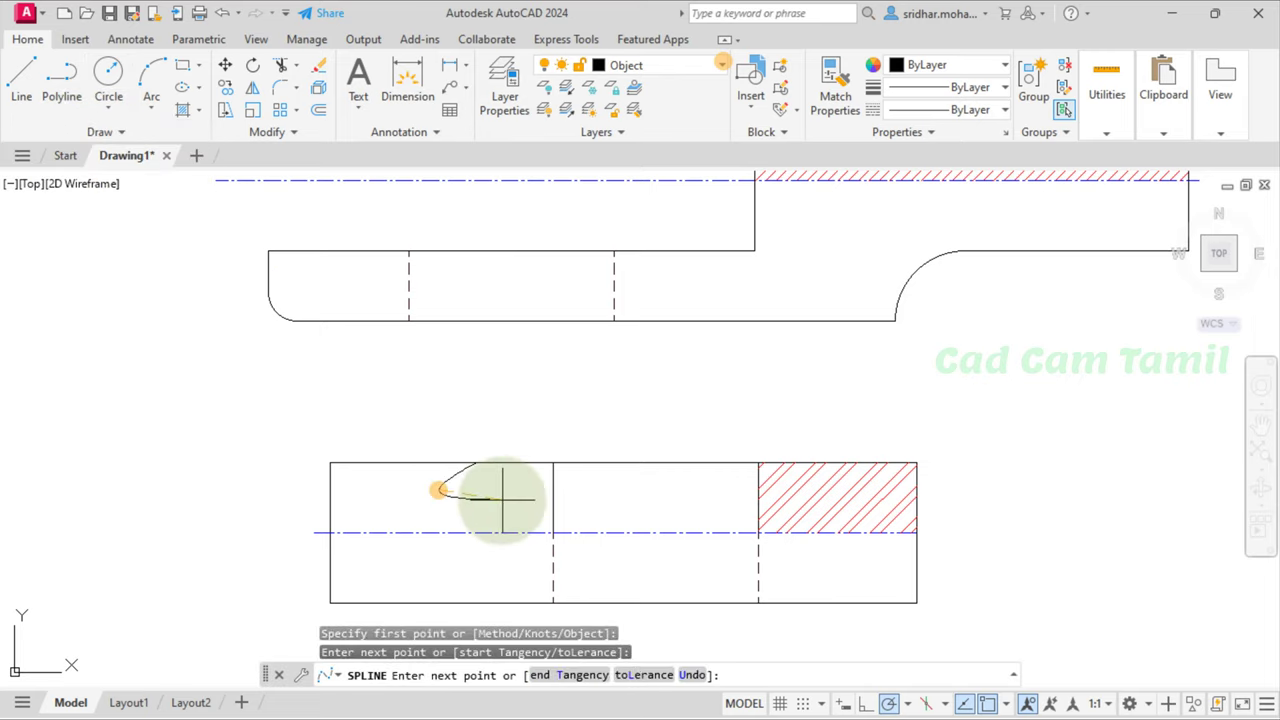
{"action": "left_click", "coordinate": [500, 492]}
{"action": "left_click", "coordinate": [479, 532]}
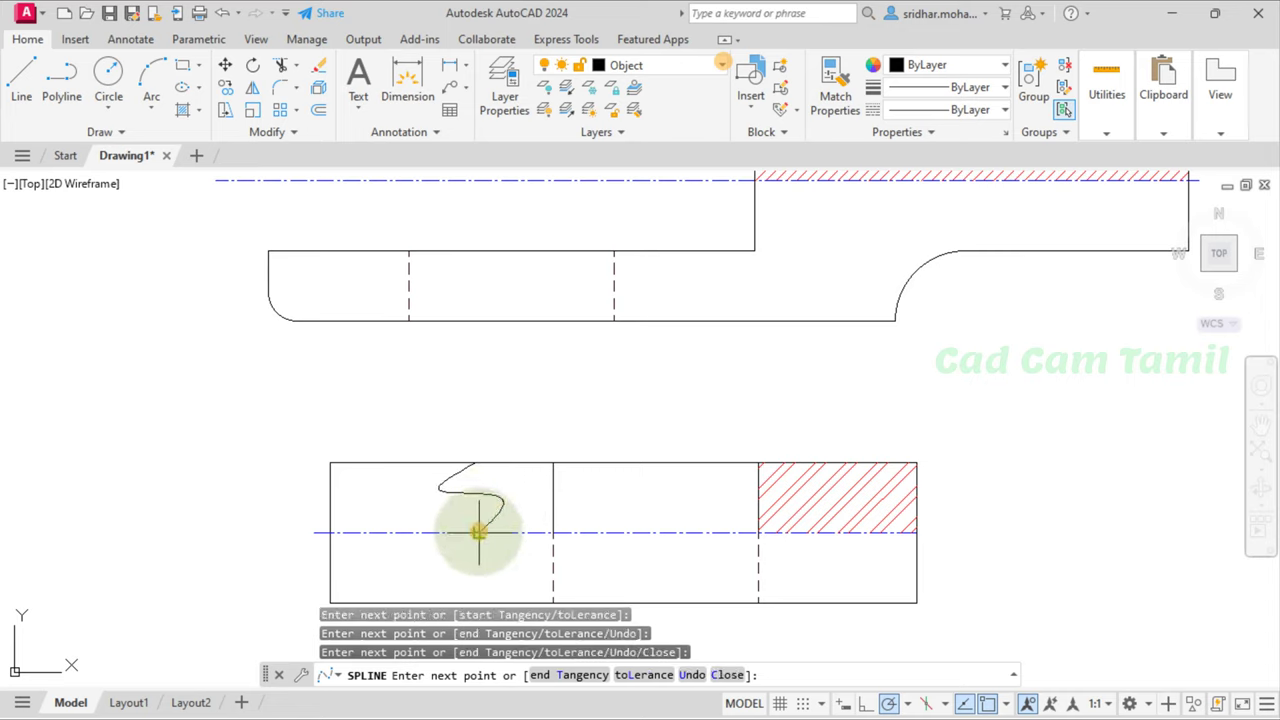
{"action": "key", "text": "Return"}
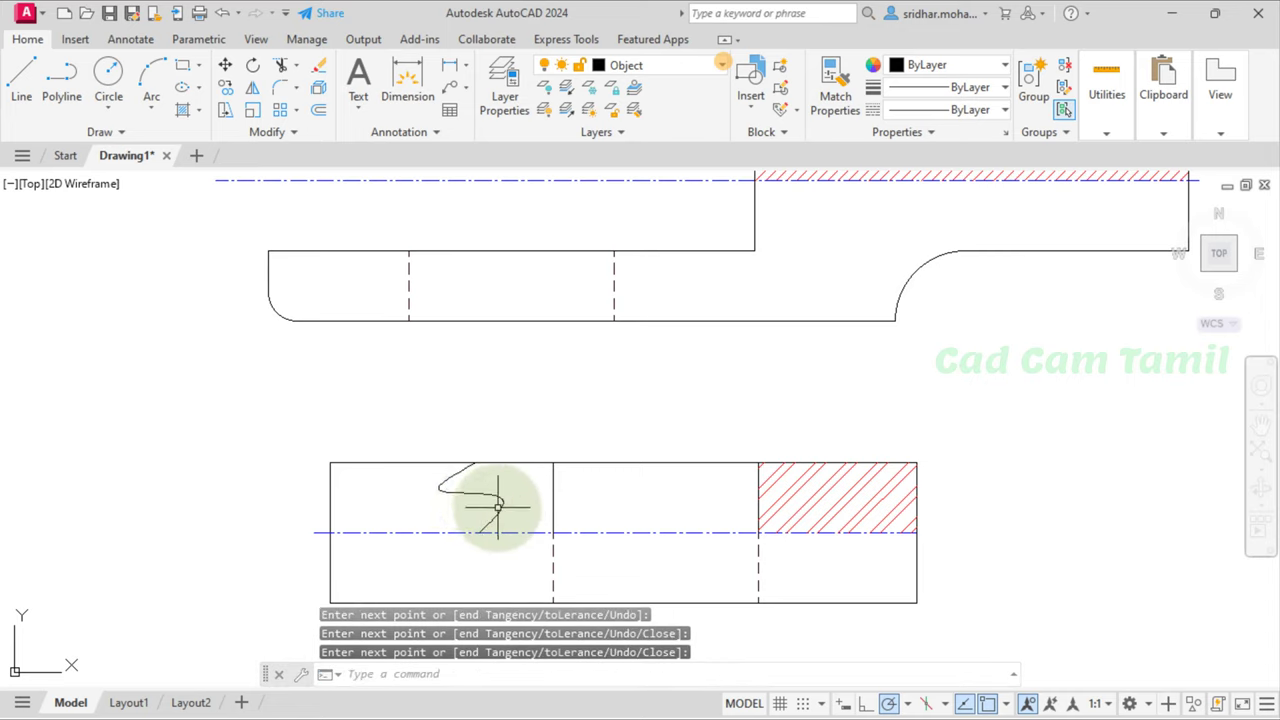
Step: Reshape the spline by moving its left and middle bend points into a smooth wave
{"action": "left_click", "coordinate": [444, 484]}
{"action": "scroll", "coordinate": [450, 500], "scroll_direction": "down", "scroll_amount": 5}
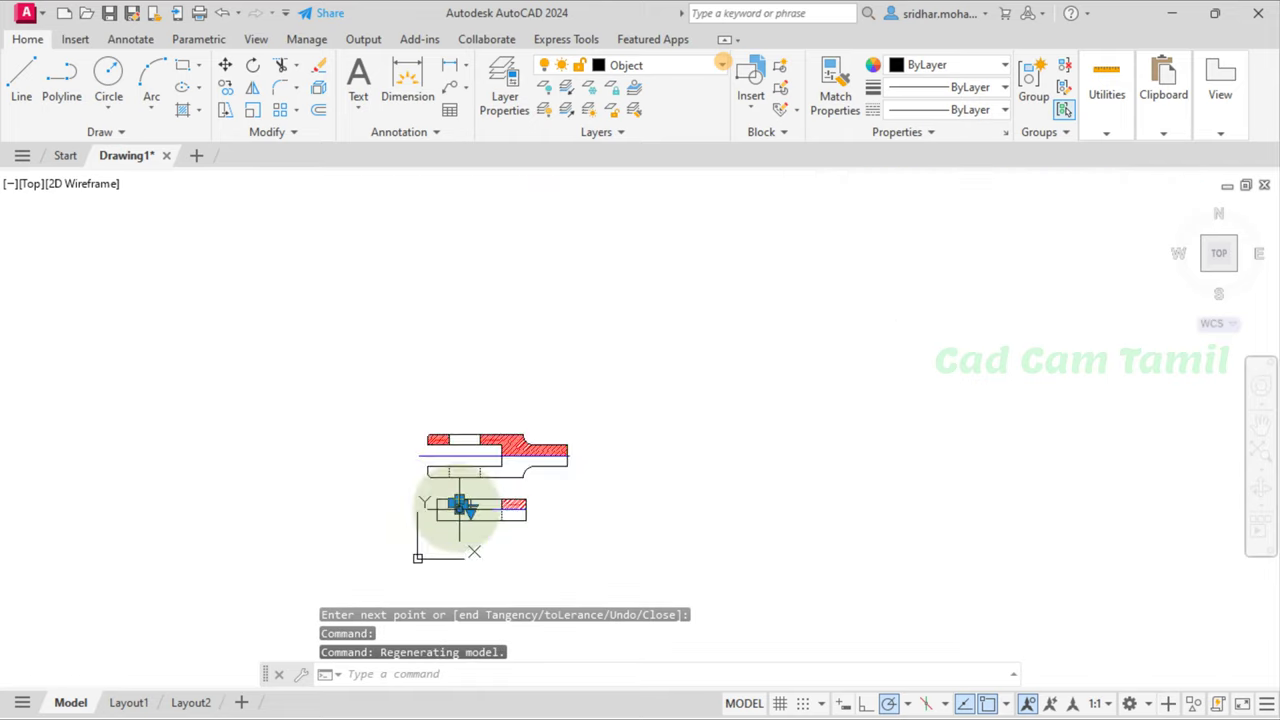
{"action": "scroll", "coordinate": [457, 507], "scroll_direction": "up", "scroll_amount": 10}
{"action": "scroll", "coordinate": [487, 431], "scroll_direction": "down", "scroll_amount": 2}
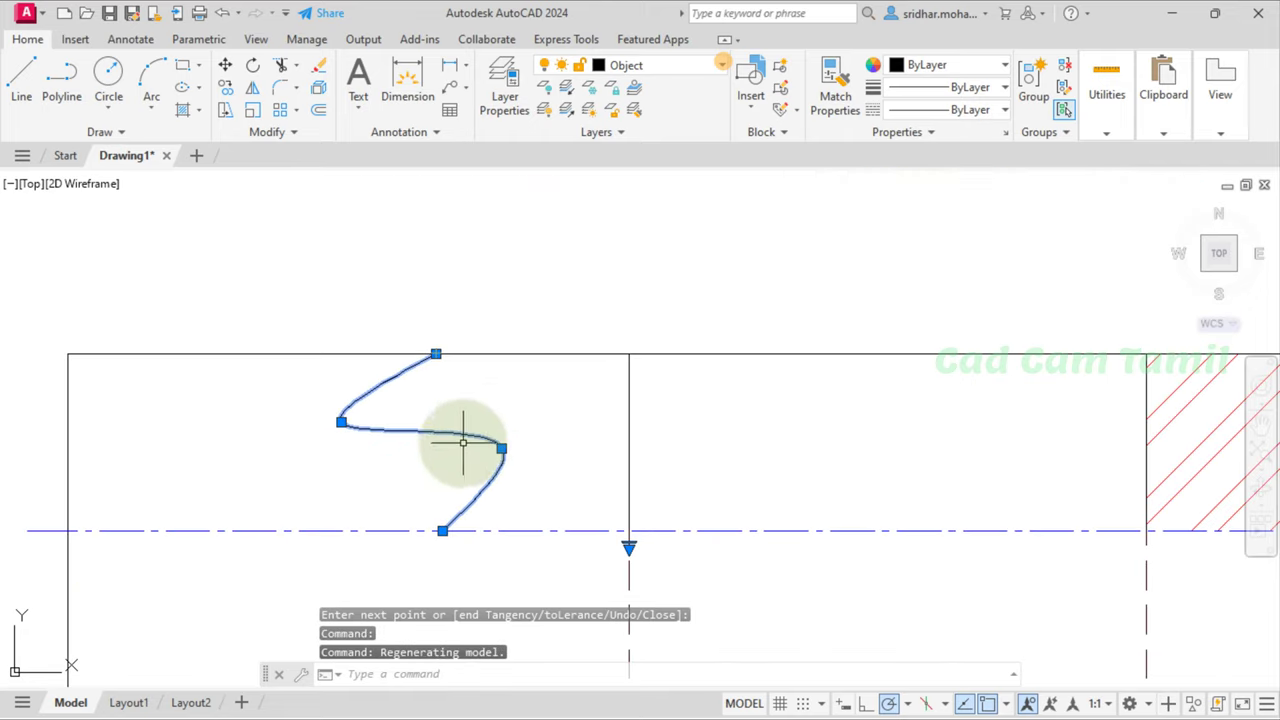
{"action": "left_click", "coordinate": [342, 422]}
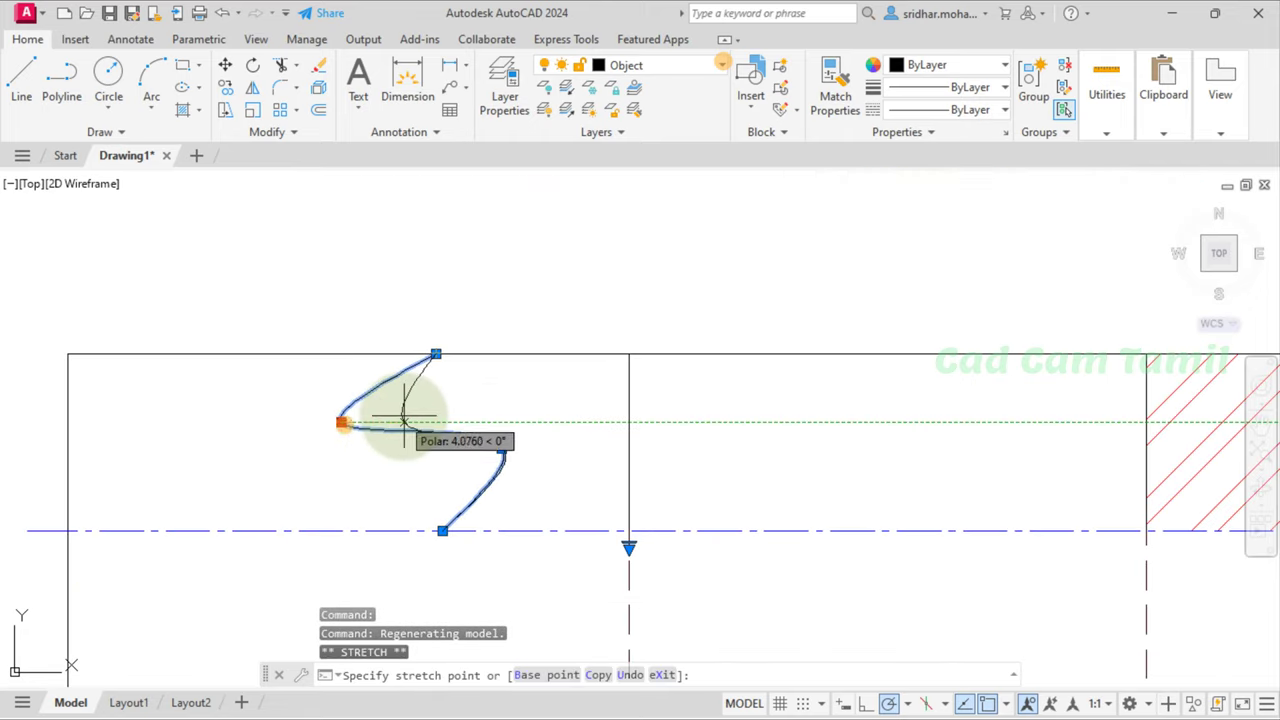
{"action": "left_click", "coordinate": [403, 422]}
{"action": "left_click", "coordinate": [502, 449]}
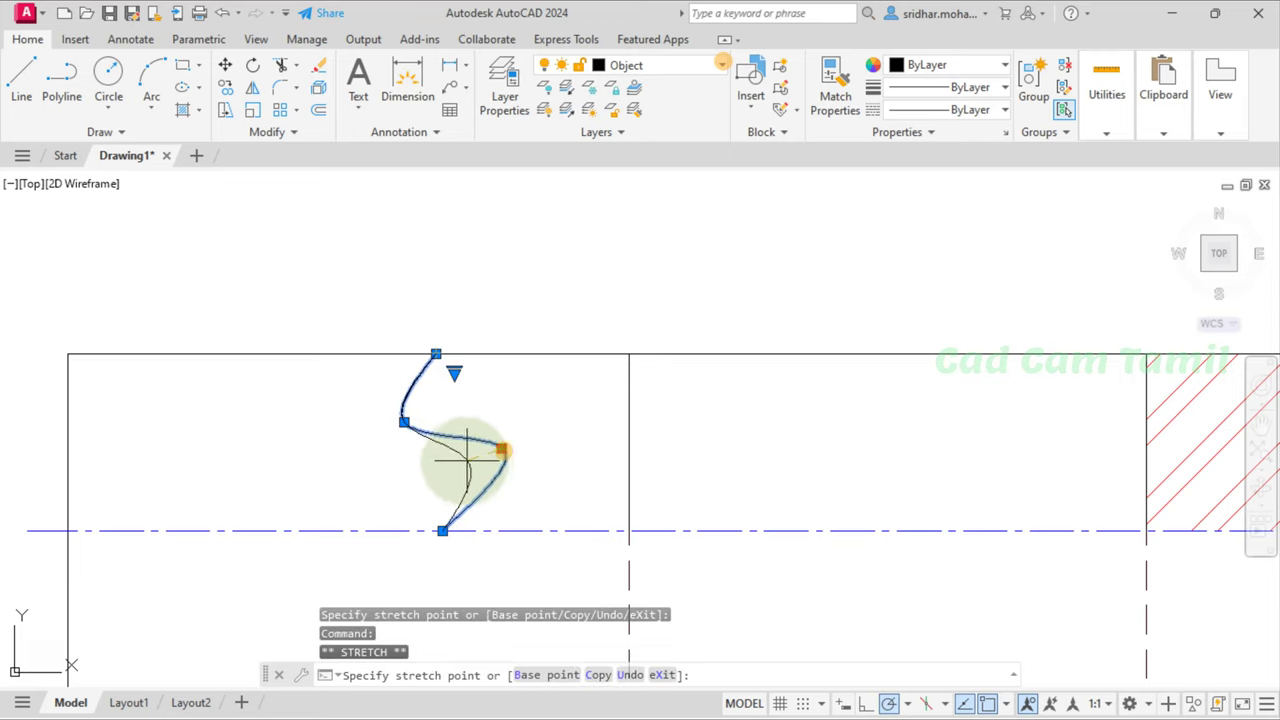
{"action": "left_click", "coordinate": [462, 462]}
{"action": "key", "text": "Escape"}
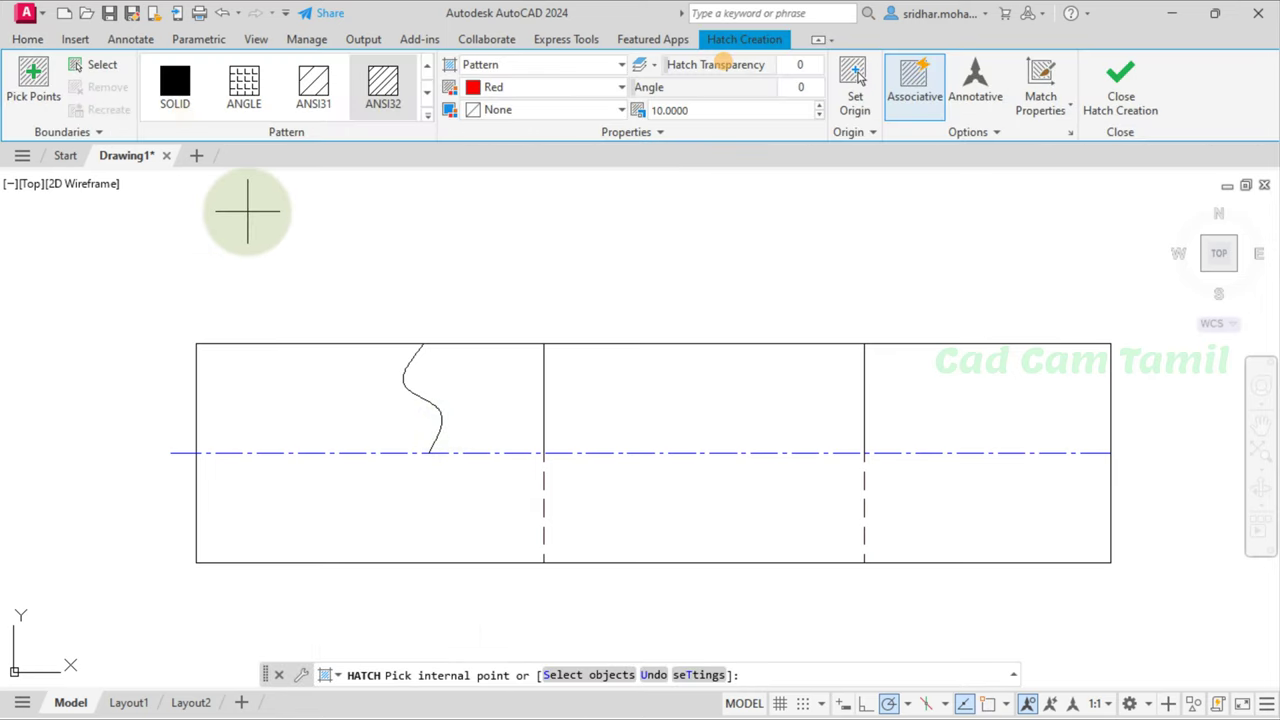
Step: Hatch the region right of the break line and the rod's right end green at 30°
{"action": "left_click", "coordinate": [468, 398]}
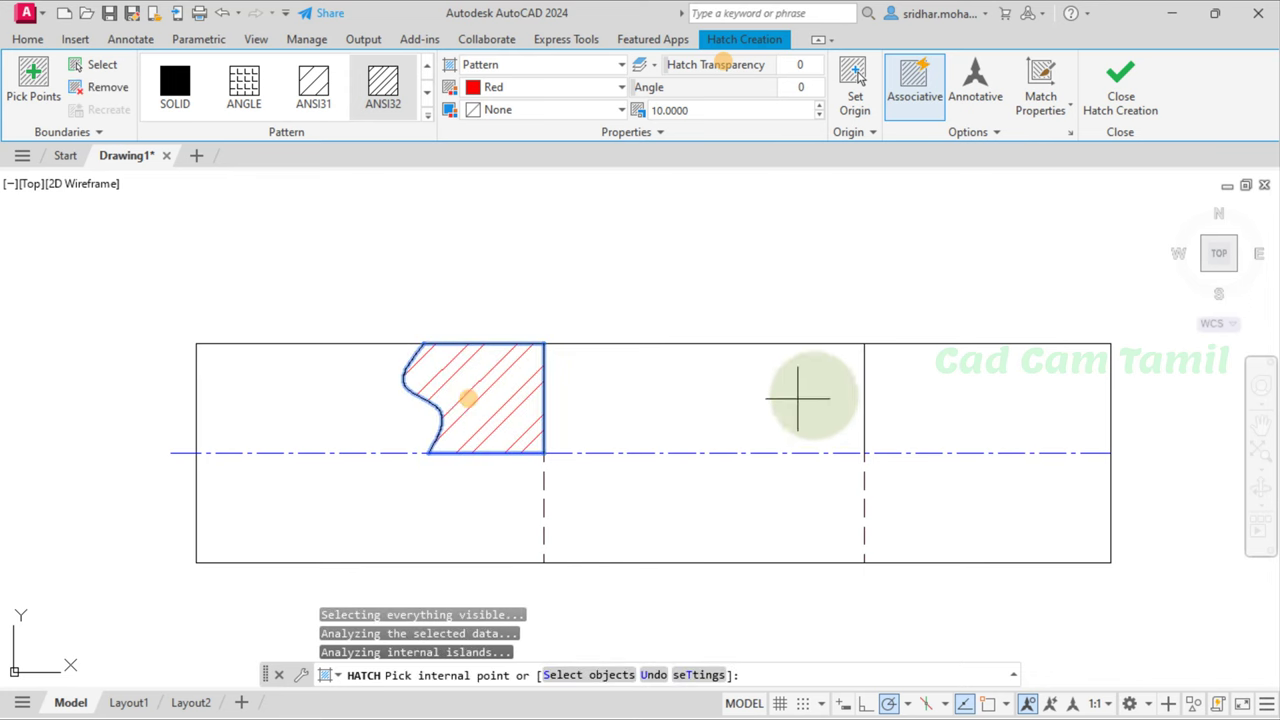
{"action": "left_click", "coordinate": [888, 382]}
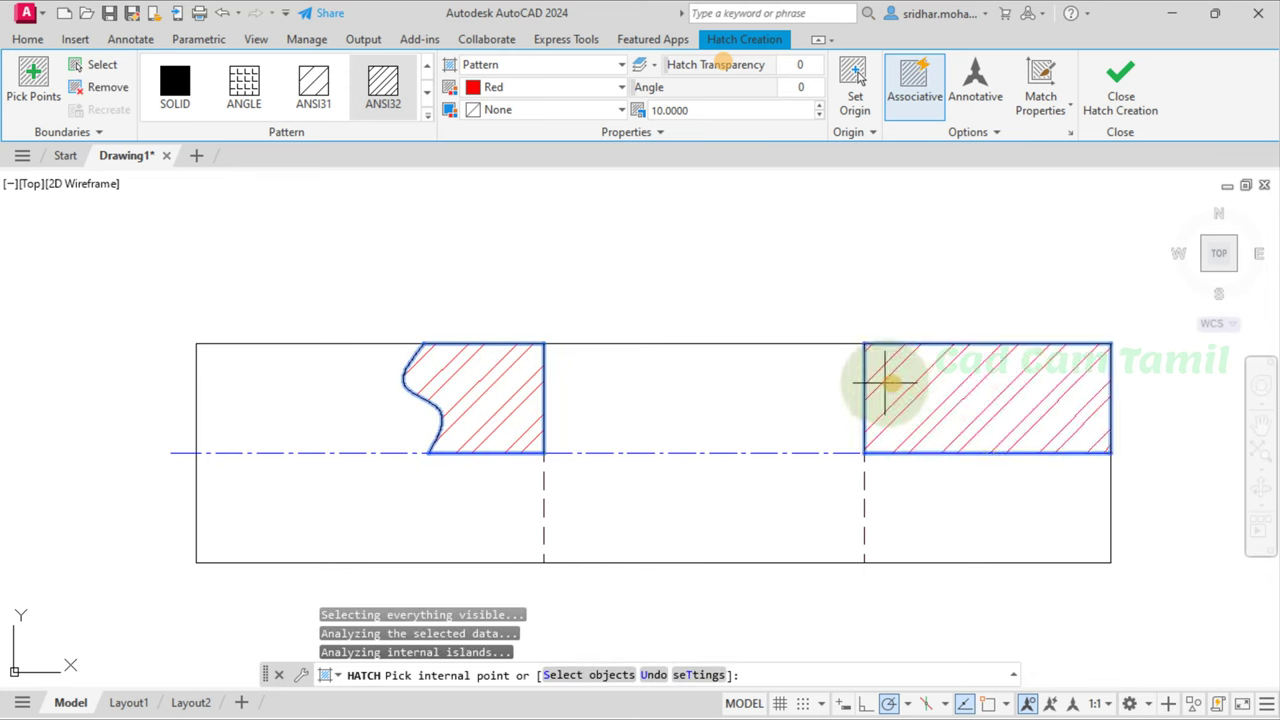
{"action": "left_click", "coordinate": [482, 95]}
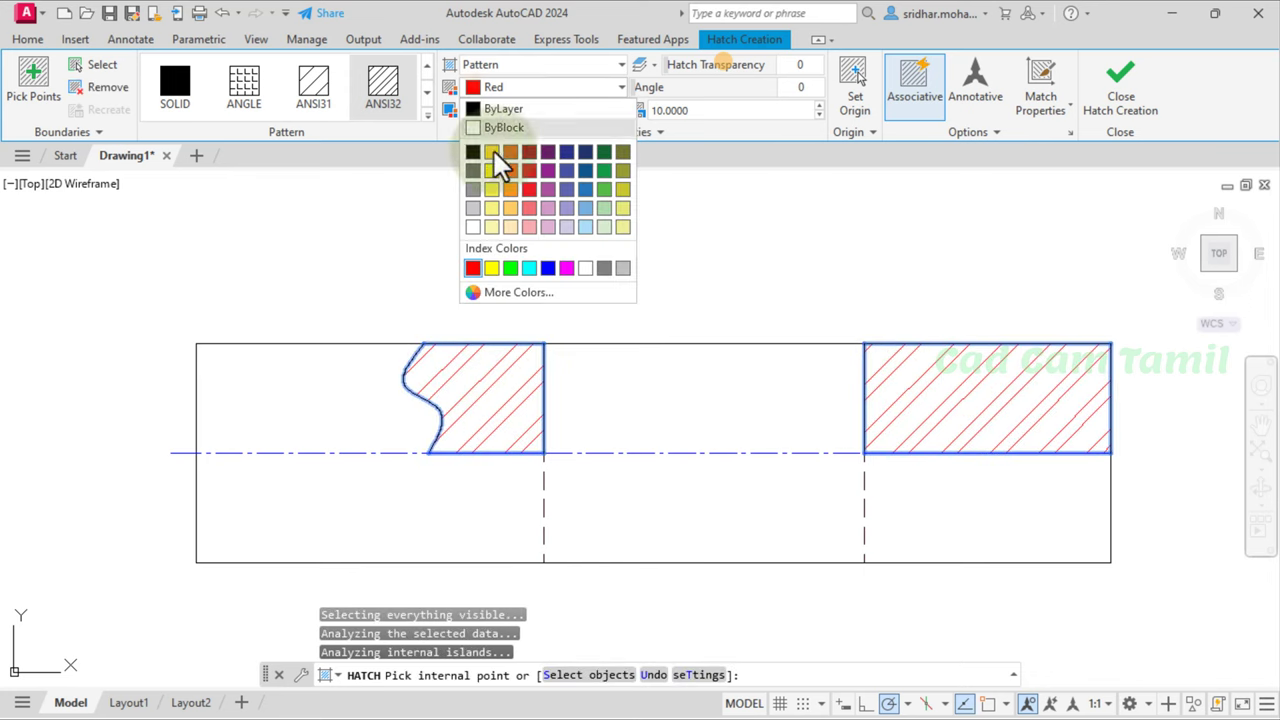
{"action": "left_click", "coordinate": [514, 266]}
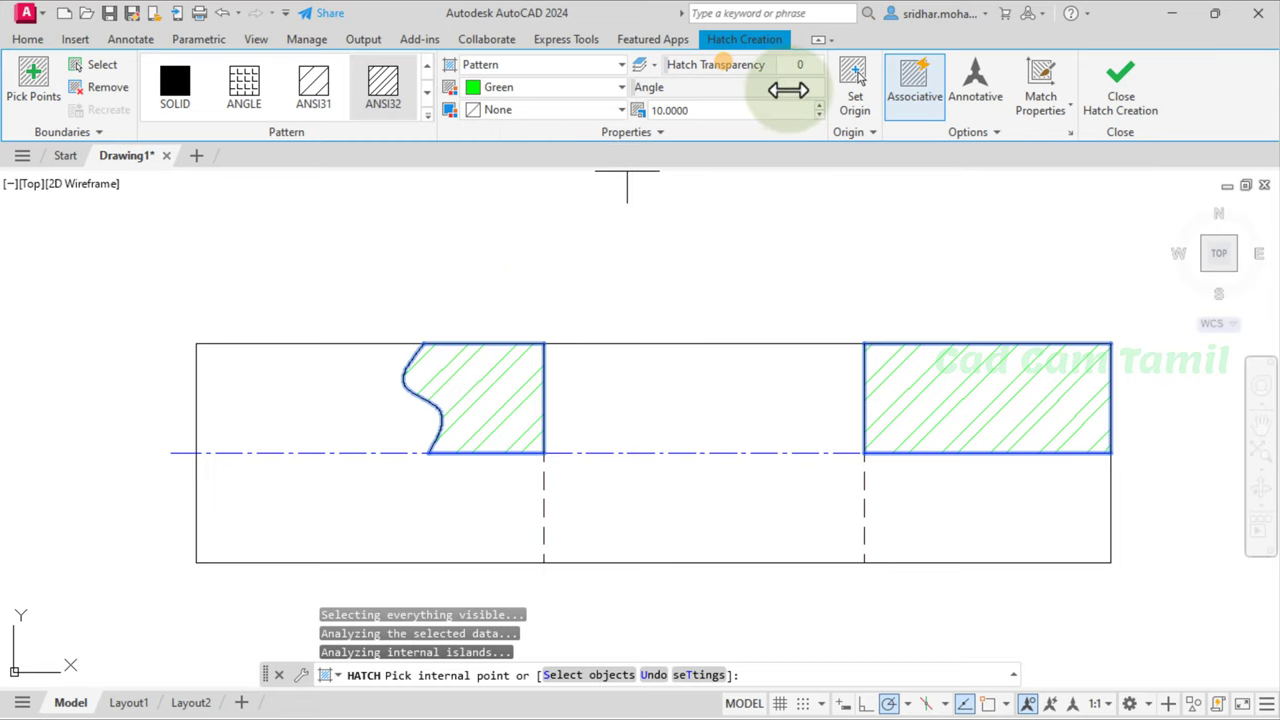
{"action": "mouse_move", "coordinate": [788, 90]}
{"action": "left_mouse_down"}
{"action": "mouse_move", "coordinate": [643, 91]}
{"action": "mouse_move", "coordinate": [794, 88]}
{"action": "left_mouse_up"}
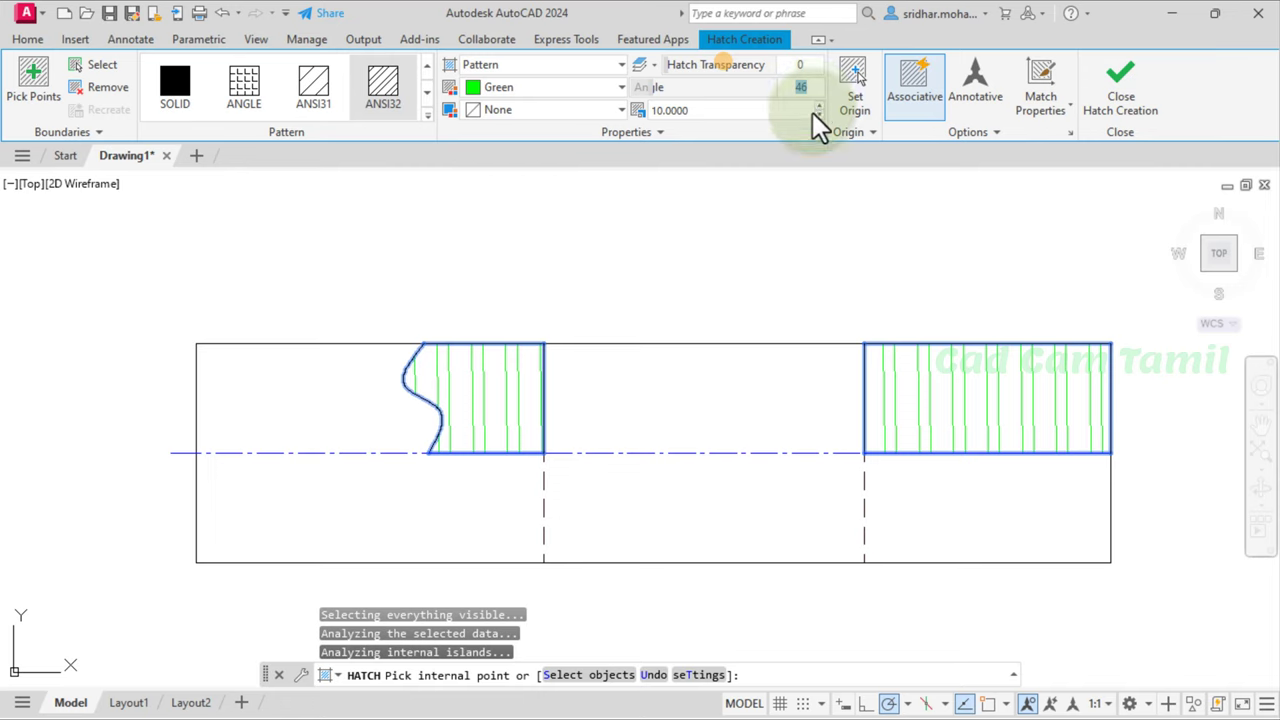
{"action": "type", "text": "30"}
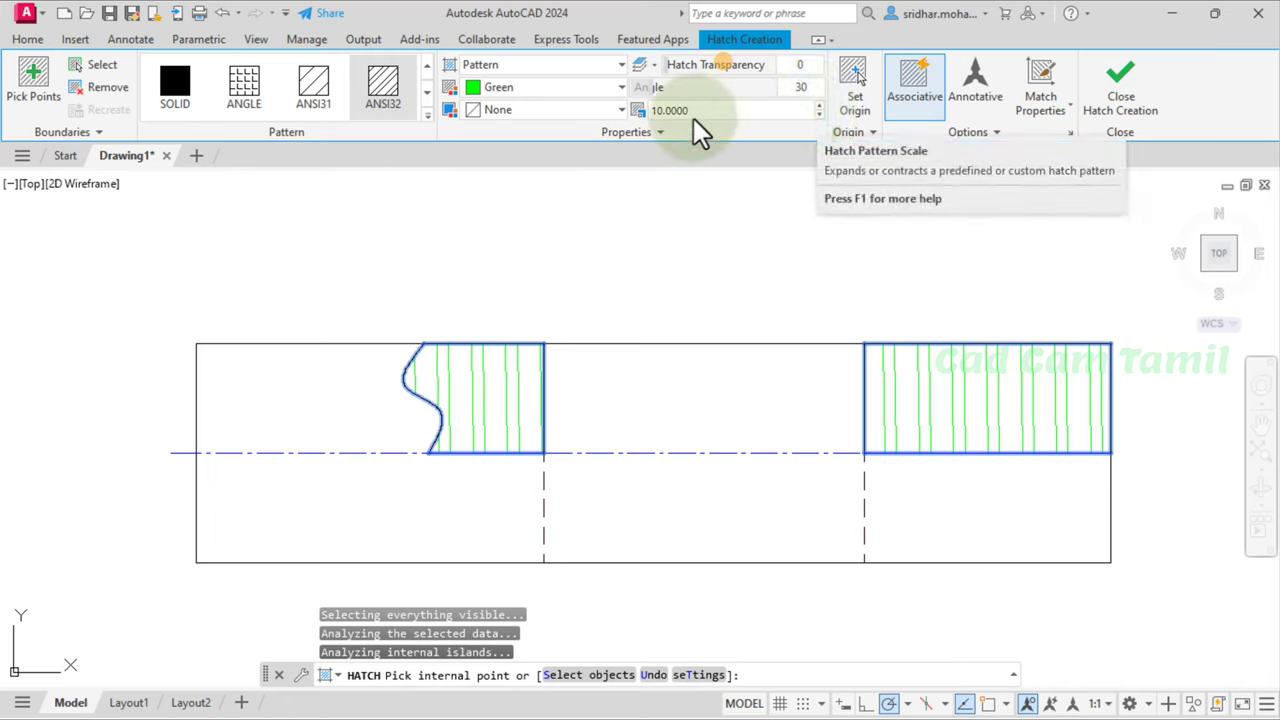
{"action": "key", "text": "Return"}
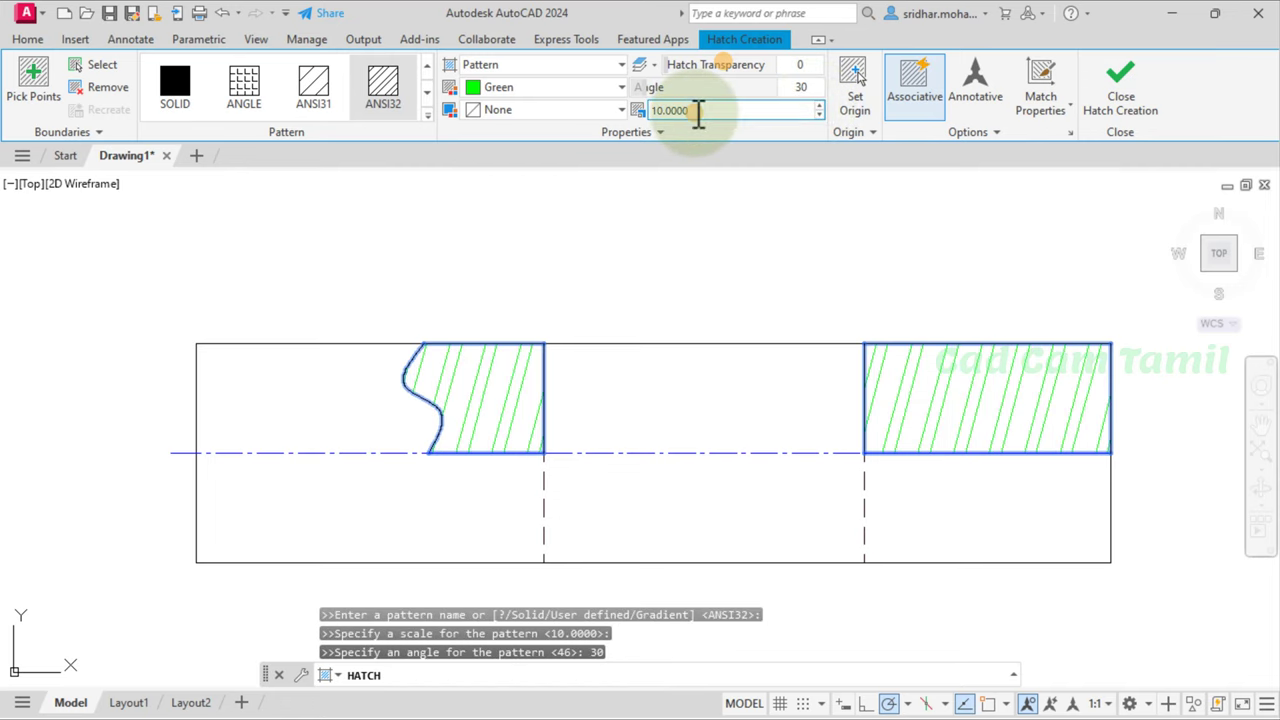
{"action": "left_click", "coordinate": [1095, 92]}
{"action": "scroll", "coordinate": [540, 300], "scroll_direction": "up", "scroll_amount": 2}
{"action": "scroll", "coordinate": [500, 298], "scroll_direction": "down", "scroll_amount": 6}
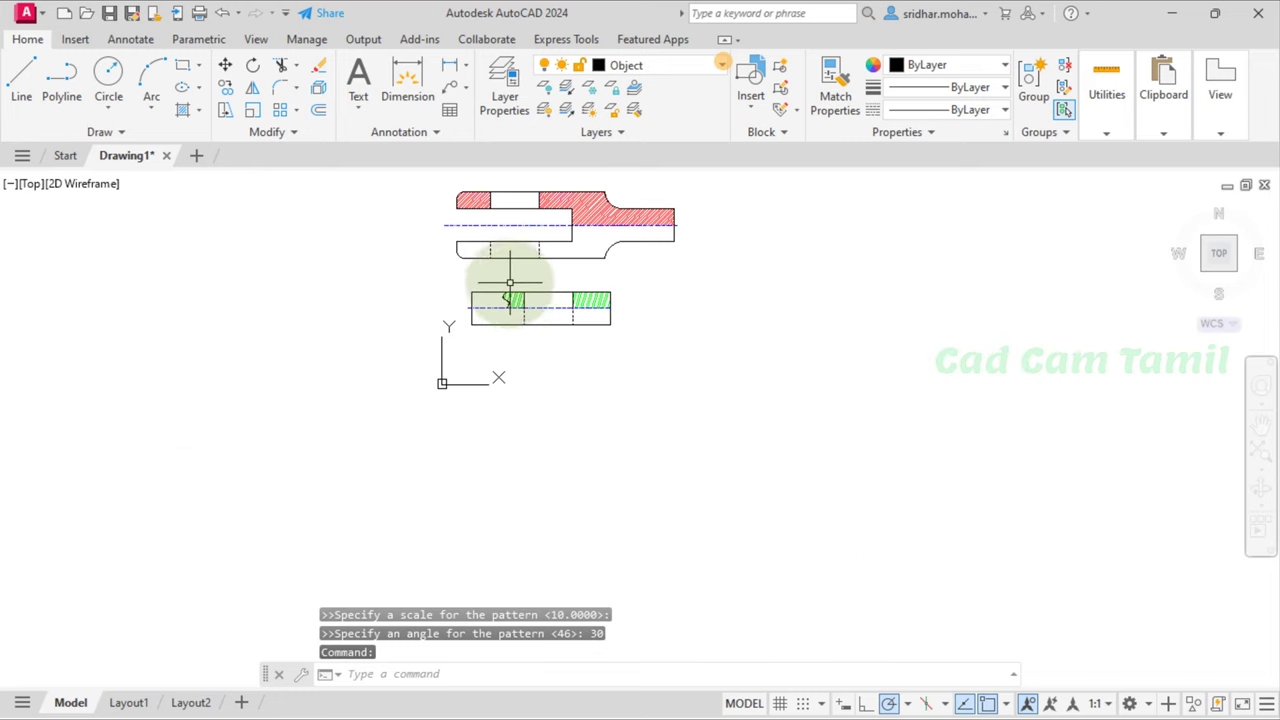
{"action": "scroll", "coordinate": [509, 279], "scroll_direction": "up", "scroll_amount": 2}
{"action": "scroll", "coordinate": [666, 366], "scroll_direction": "down", "scroll_amount": 2}
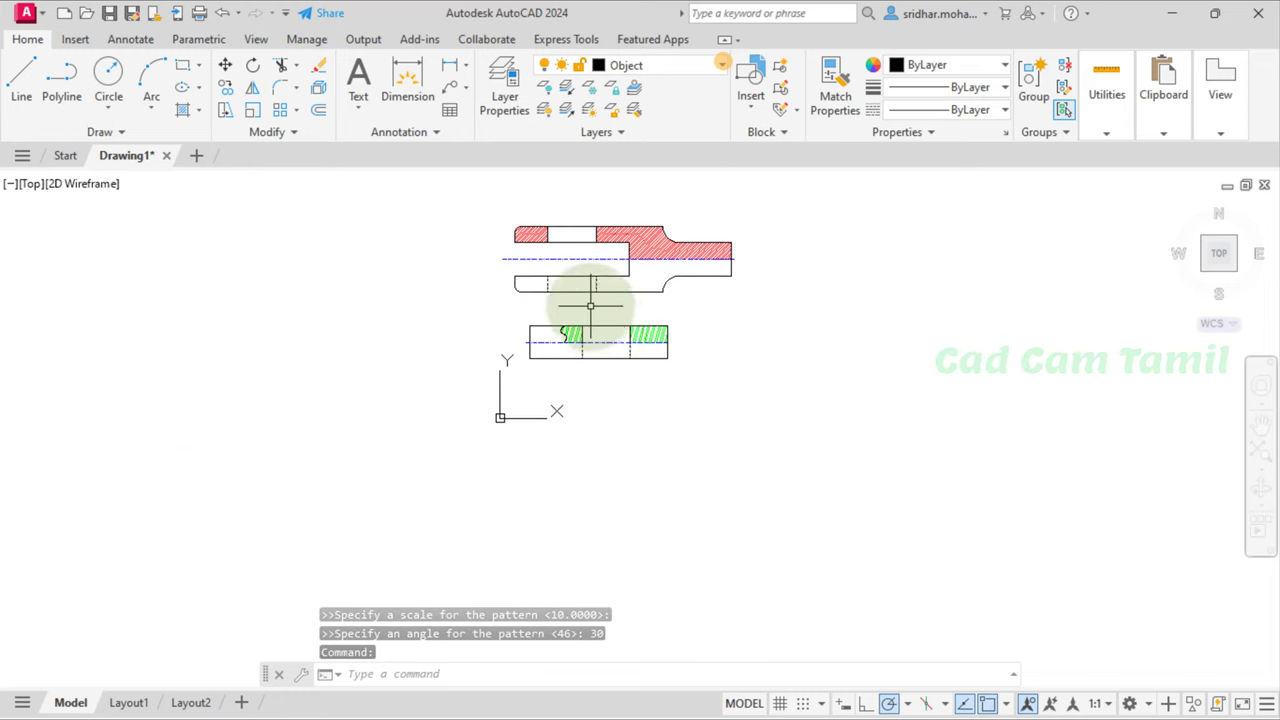
{"action": "scroll", "coordinate": [590, 306], "scroll_direction": "up", "scroll_amount": 2}
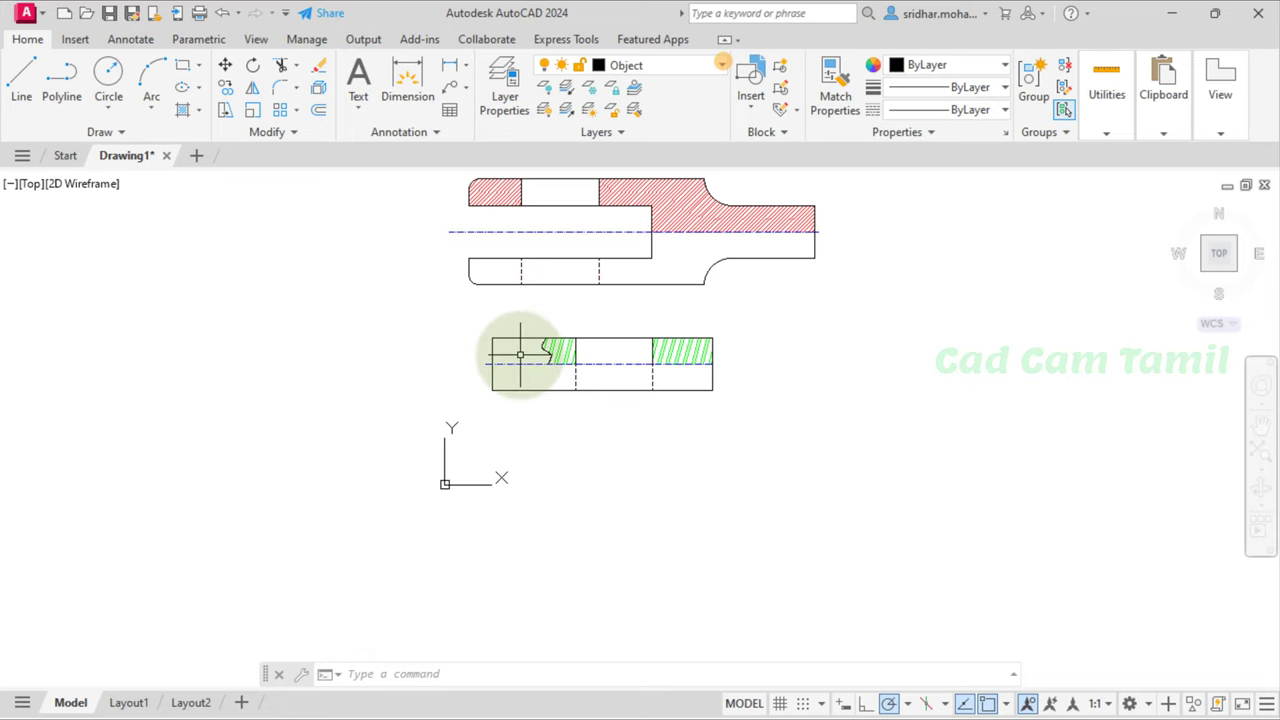
{"action": "scroll", "coordinate": [510, 380], "scroll_direction": "down", "scroll_amount": 2}
{"action": "scroll", "coordinate": [731, 281], "scroll_direction": "up", "scroll_amount": 2}
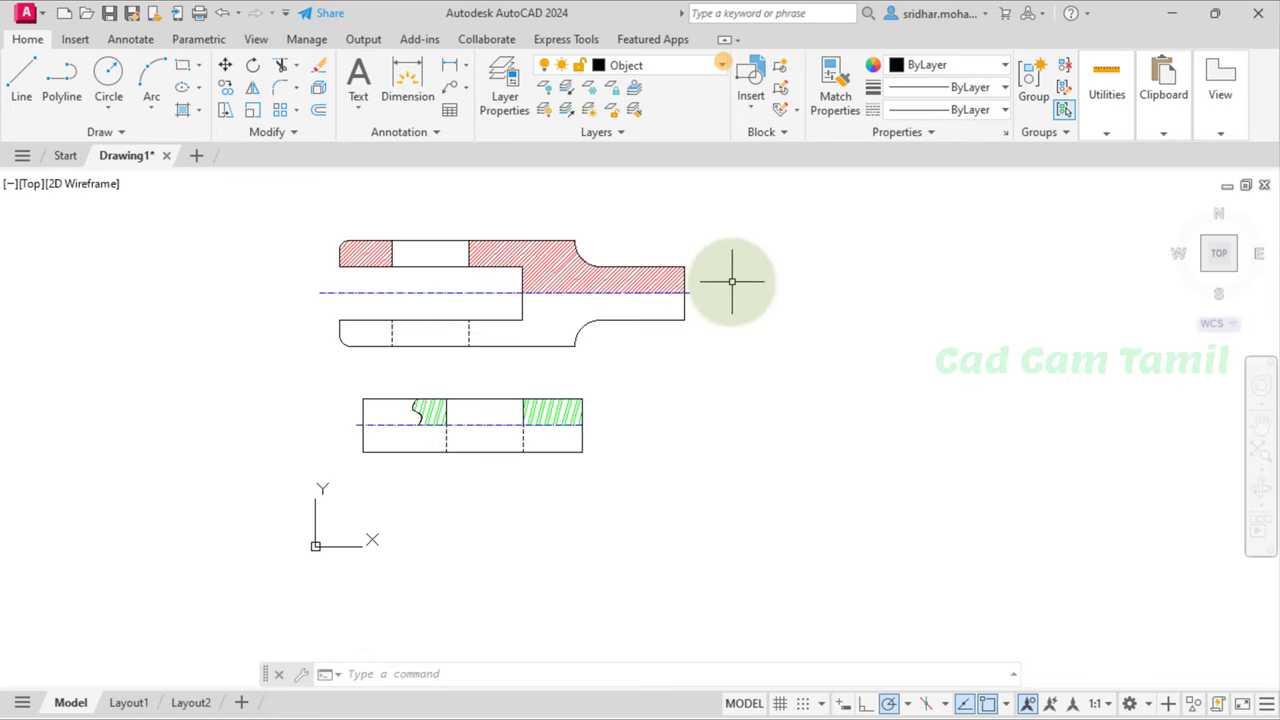
{"action": "scroll", "coordinate": [752, 263], "scroll_direction": "up", "scroll_amount": 4}
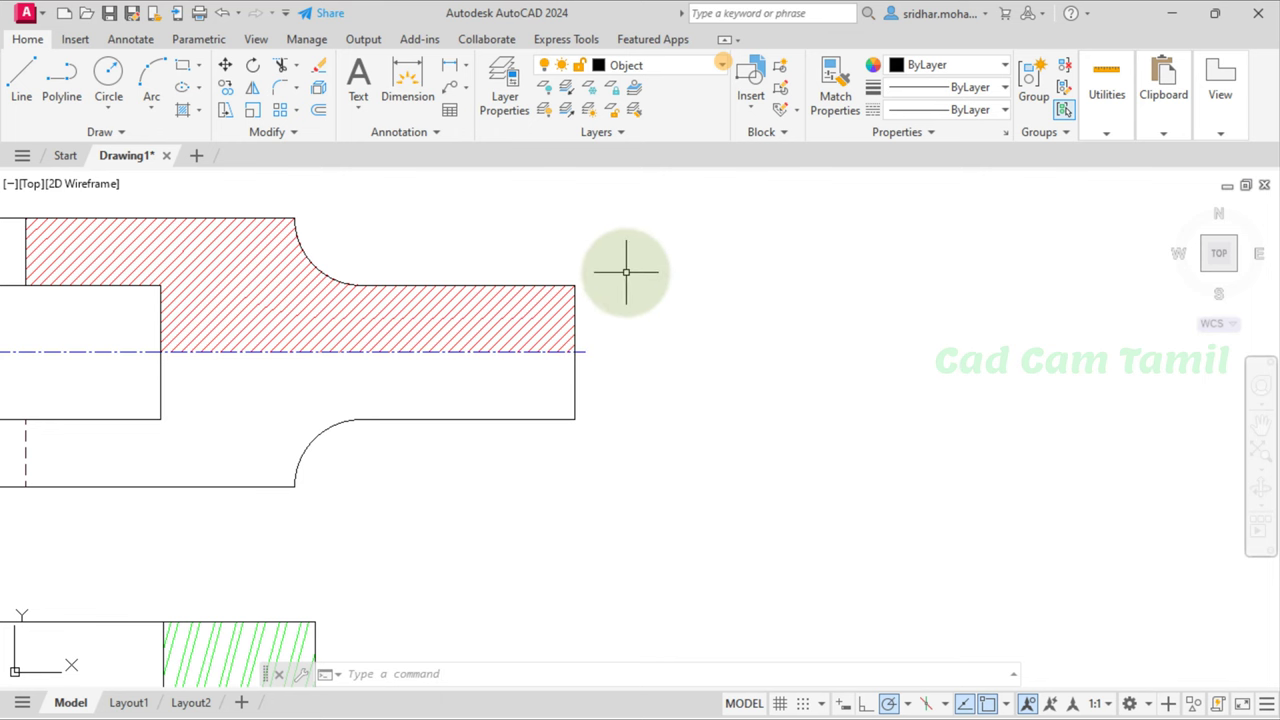
{"action": "key", "text": "alt+Tab"}
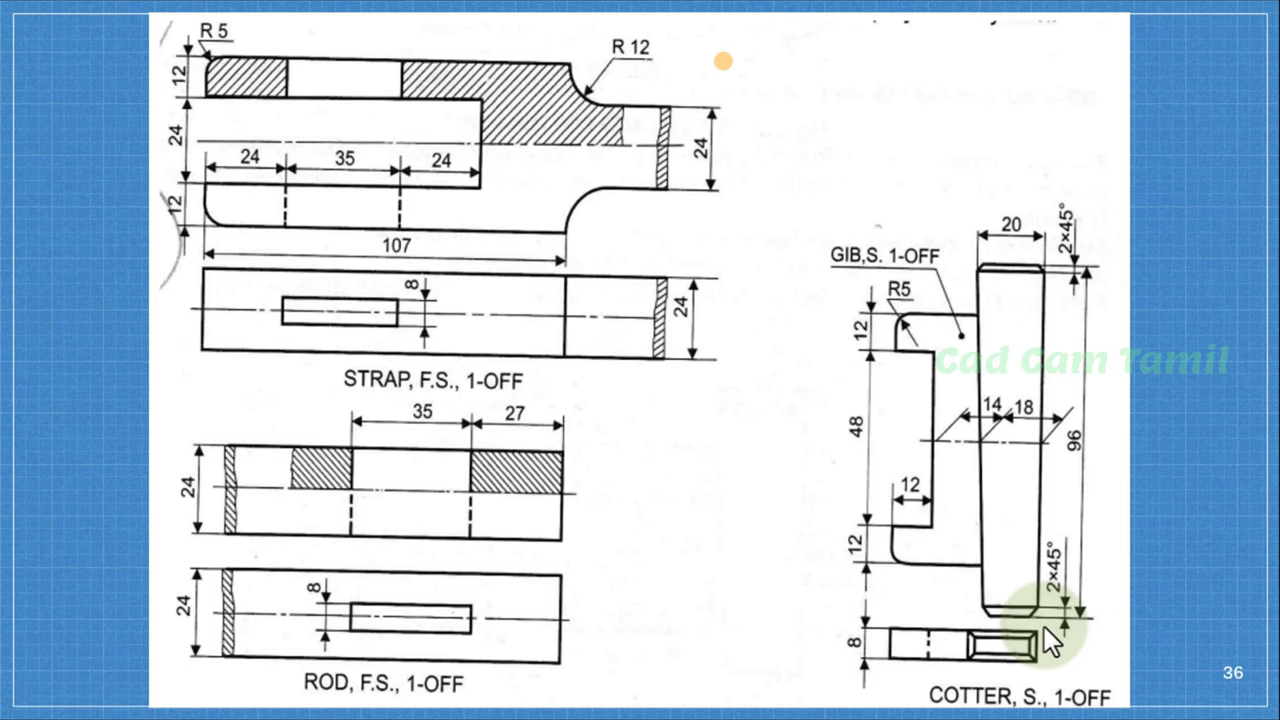
{"action": "key", "text": "alt+Tab"}
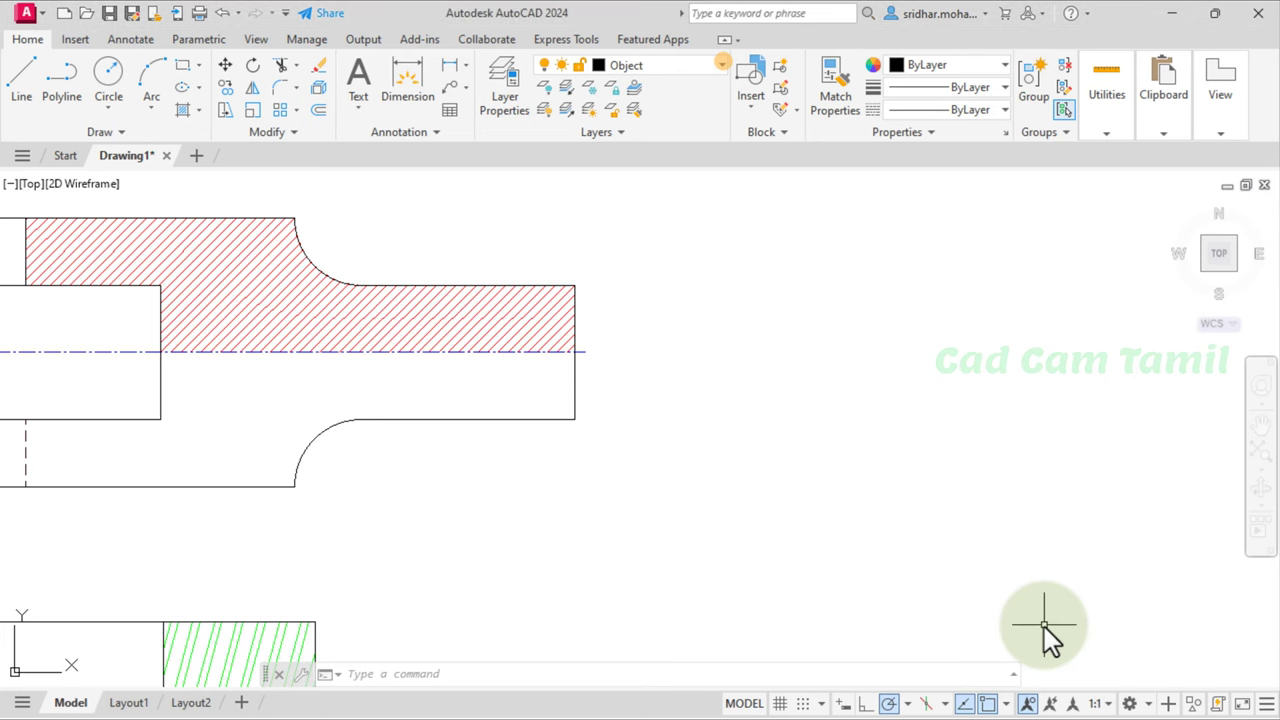
Step: Draw a horizontal centre line on the CLine layer to the right of the strap
{"action": "left_click", "coordinate": [627, 65]}
{"action": "left_click", "coordinate": [623, 110]}
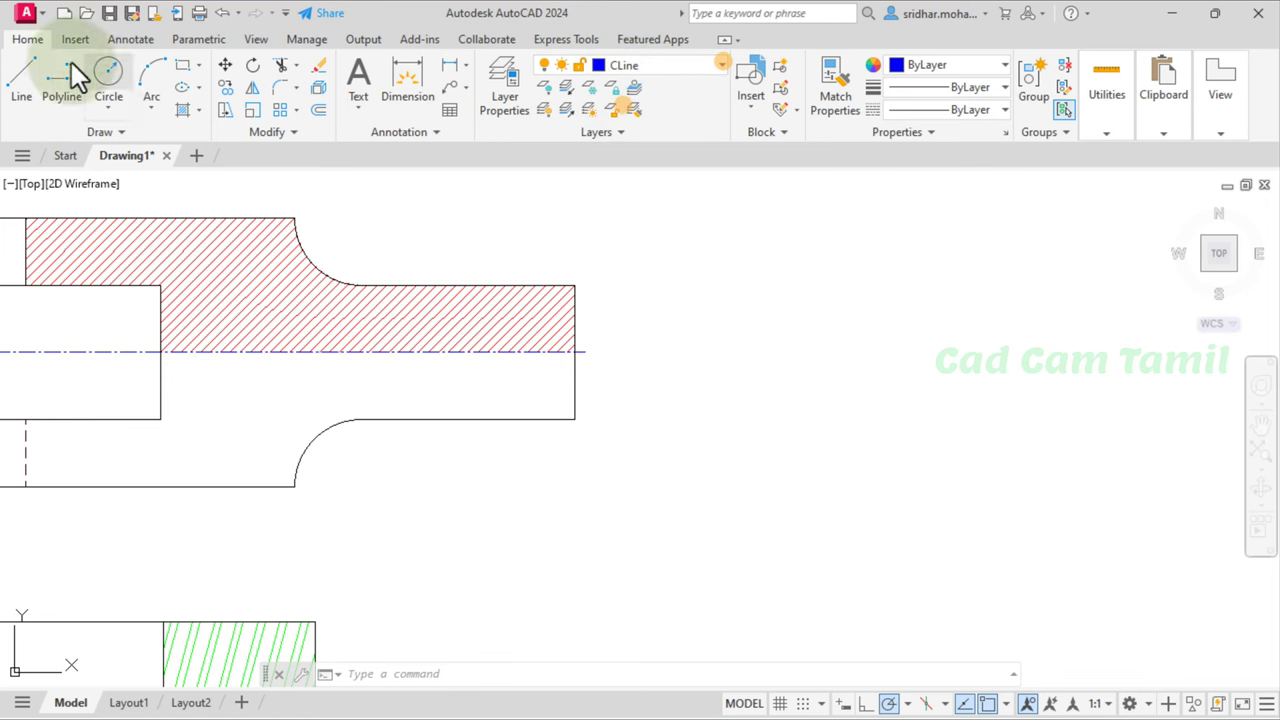
{"action": "left_click", "coordinate": [22, 80]}
{"action": "scroll", "coordinate": [178, 320], "scroll_direction": "up", "scroll_amount": 3}
{"action": "scroll", "coordinate": [185, 340], "scroll_direction": "down", "scroll_amount": 2}
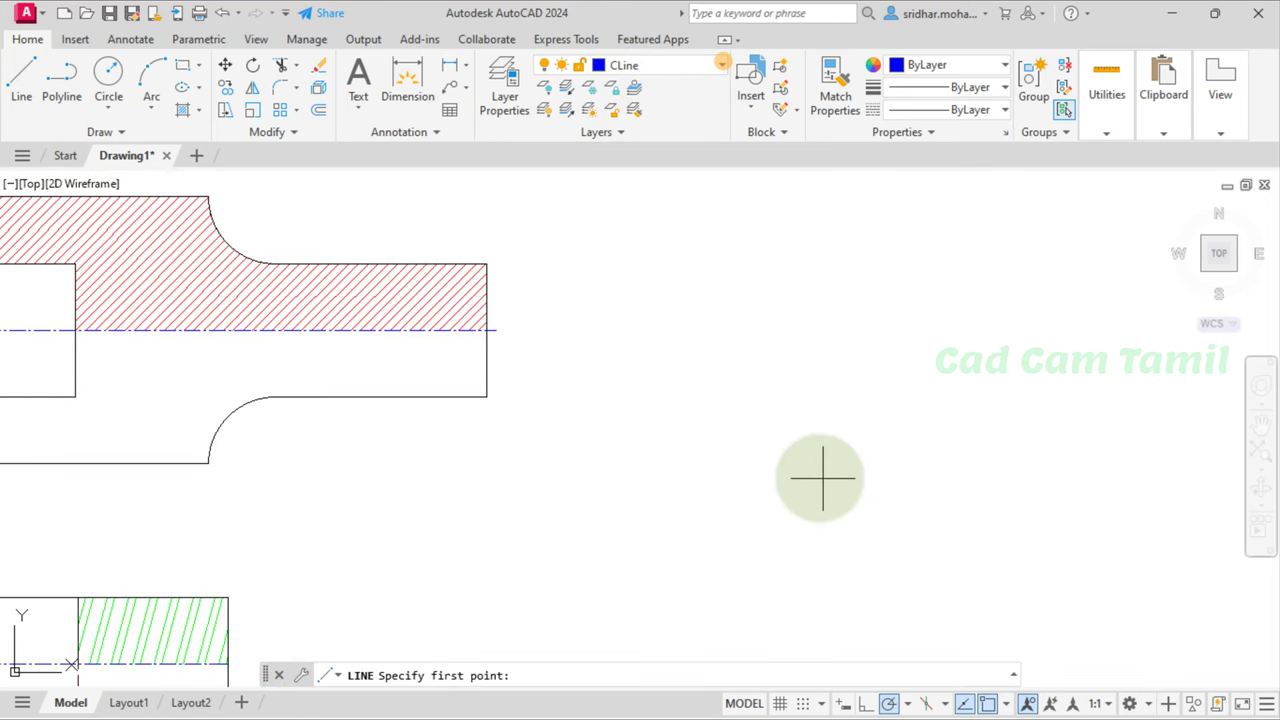
{"action": "left_click", "coordinate": [740, 464]}
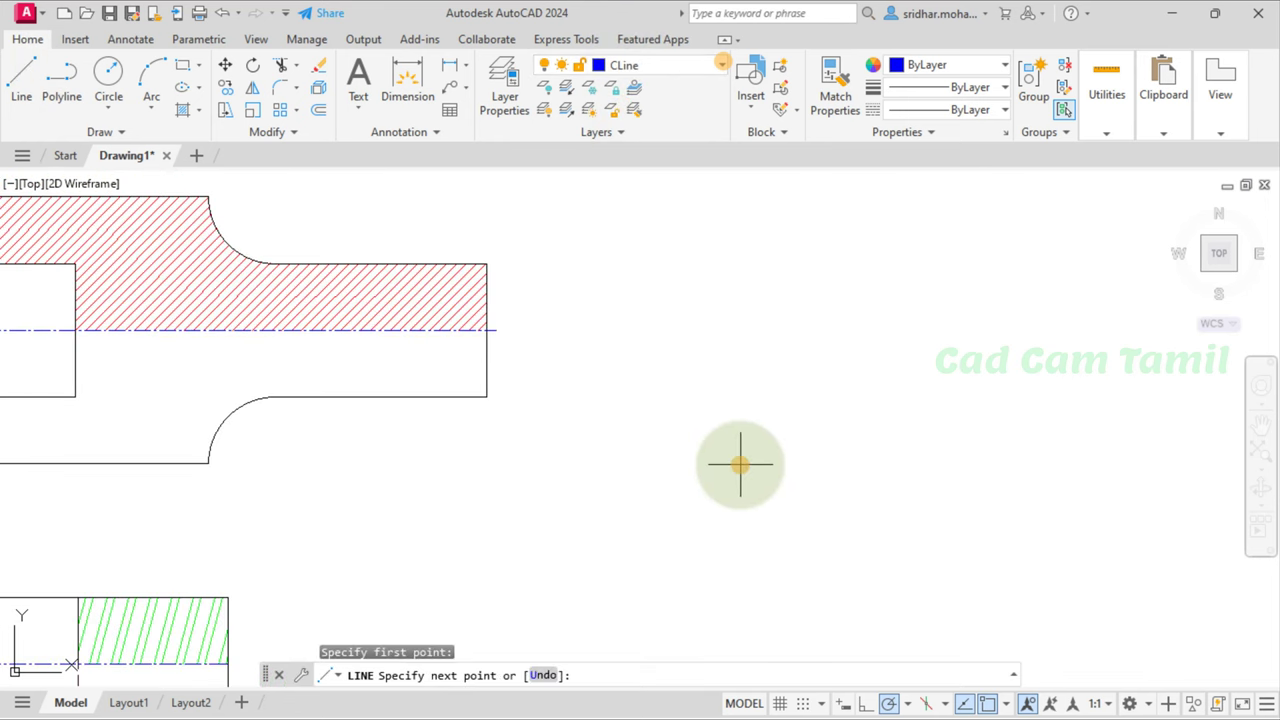
{"action": "left_click", "coordinate": [942, 464]}
{"action": "key", "text": "Return"}
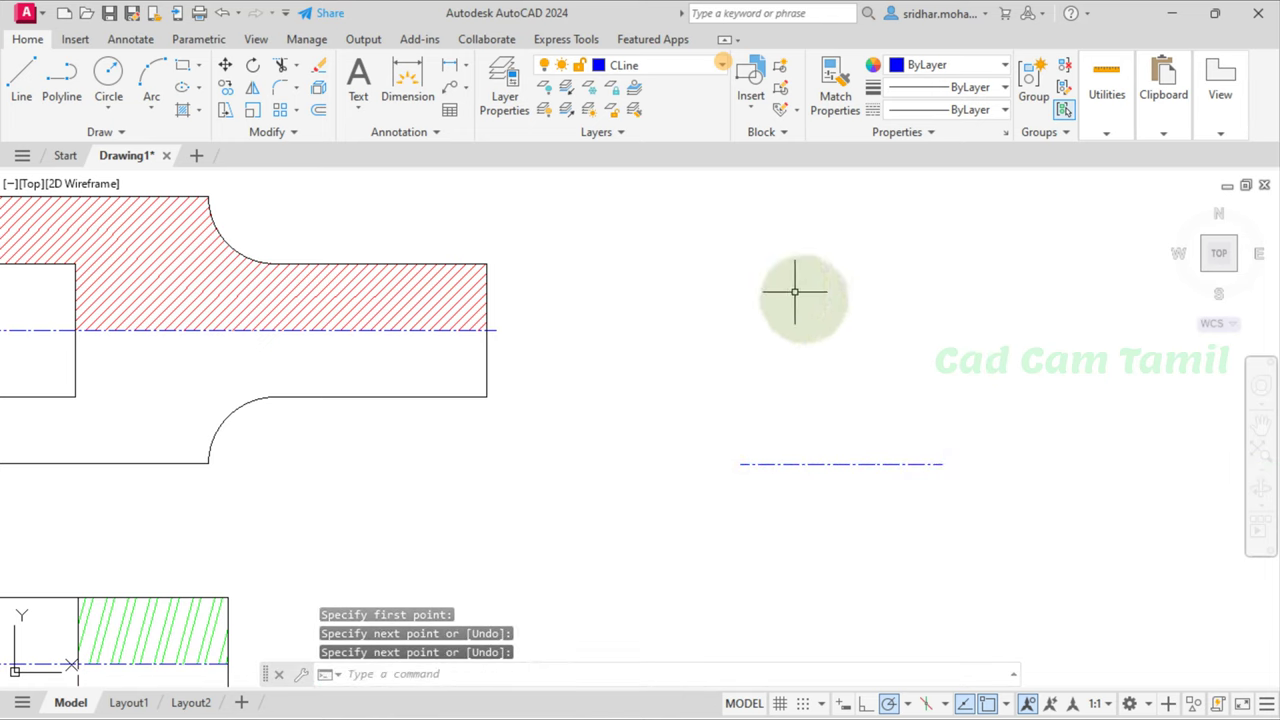
Step: On the Object layer, draw the gib outline: 24 up, 12 left, 12 up, then the top edge
{"action": "left_click", "coordinate": [642, 68]}
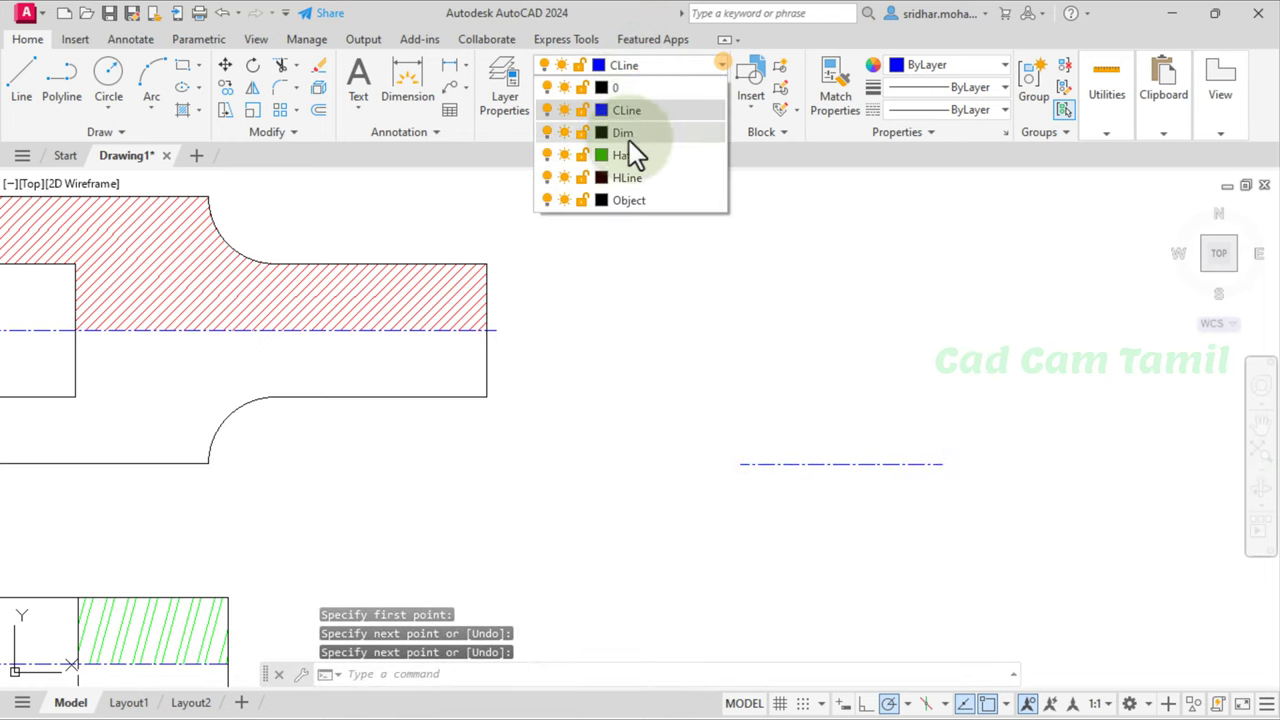
{"action": "left_click", "coordinate": [629, 200]}
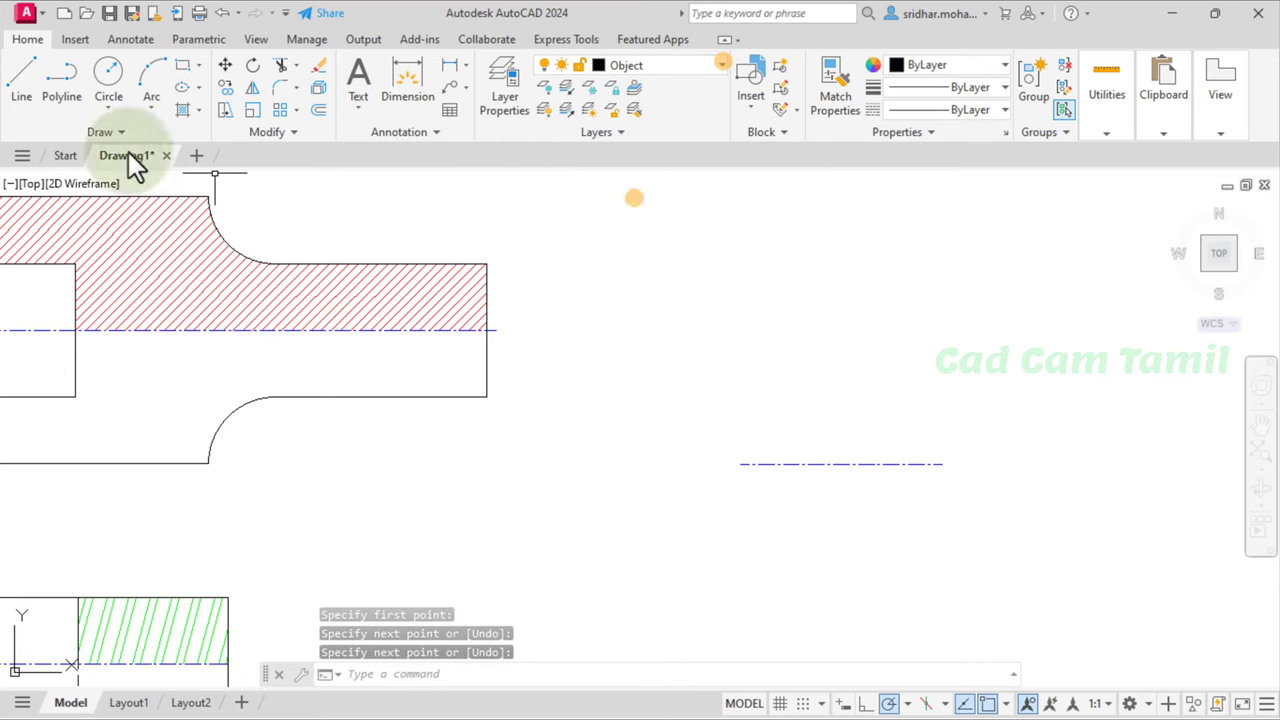
{"action": "left_click", "coordinate": [24, 82]}
{"action": "left_click", "coordinate": [766, 463]}
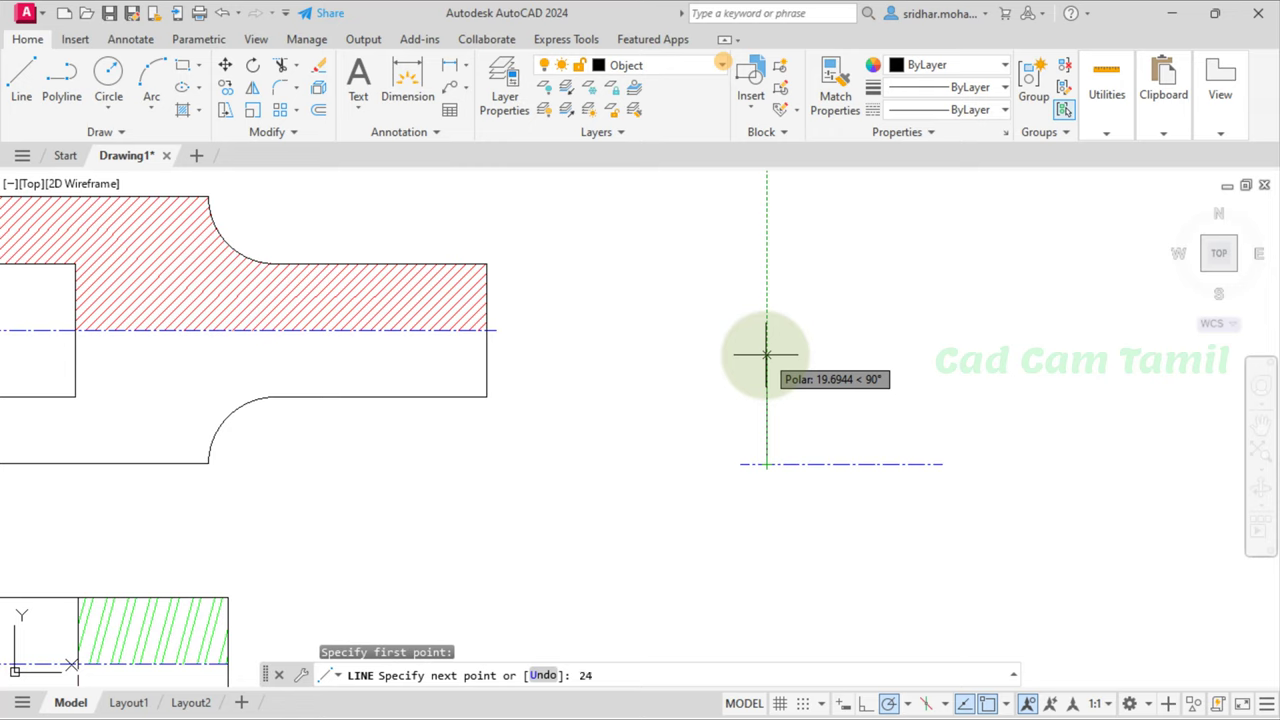
{"action": "key", "text": "Return"}
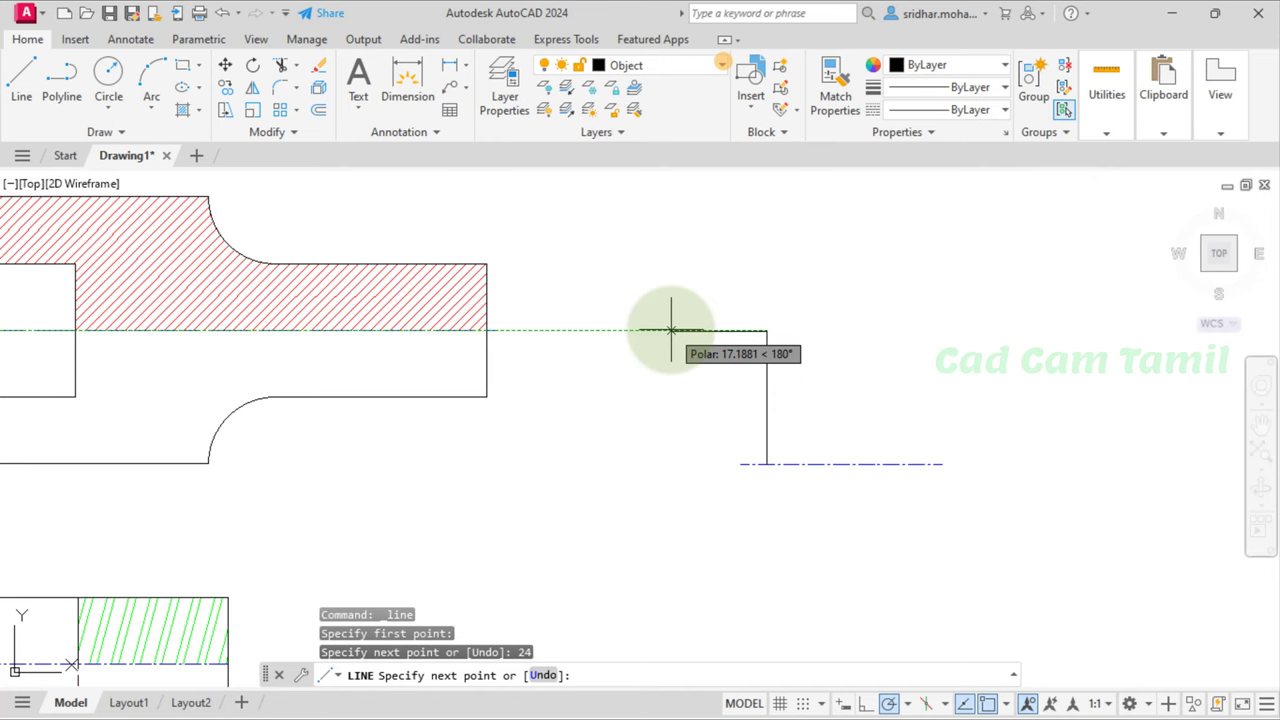
{"action": "type", "text": "12"}
{"action": "key", "text": "Return"}
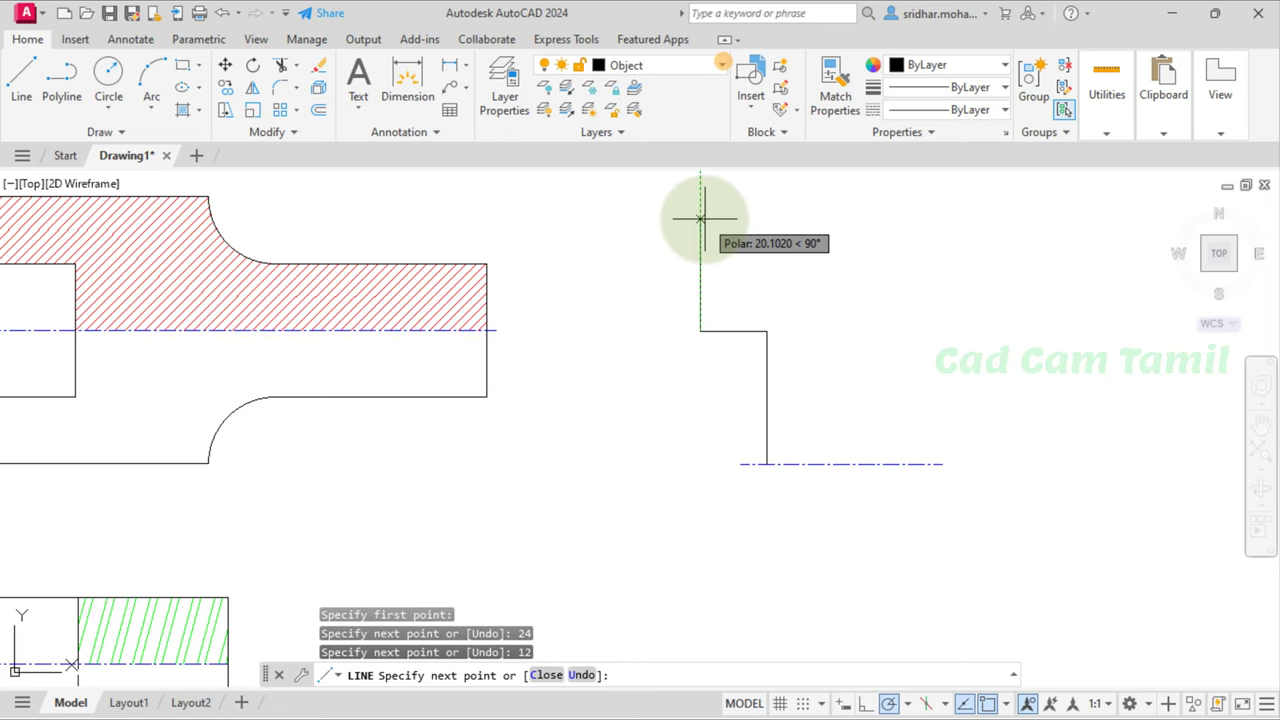
{"action": "type", "text": "12"}
{"action": "key", "text": "Return"}
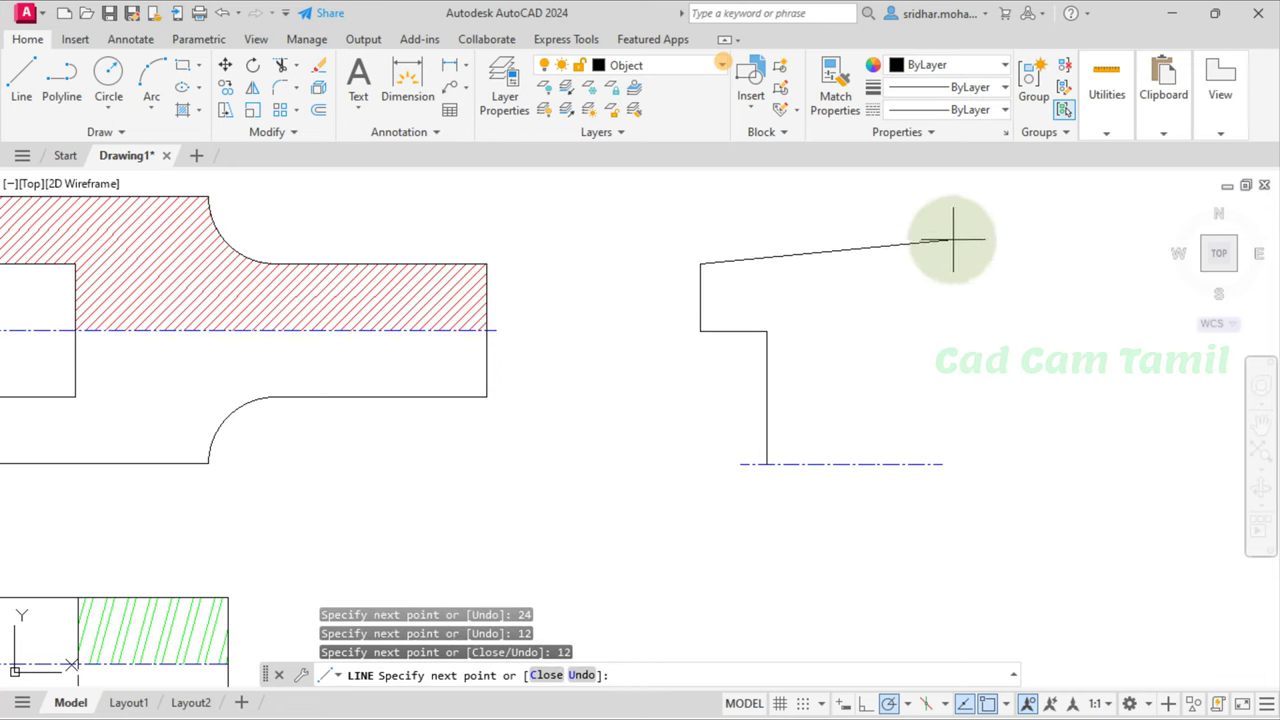
{"action": "left_click", "coordinate": [1021, 264]}
{"action": "key", "text": "Return"}
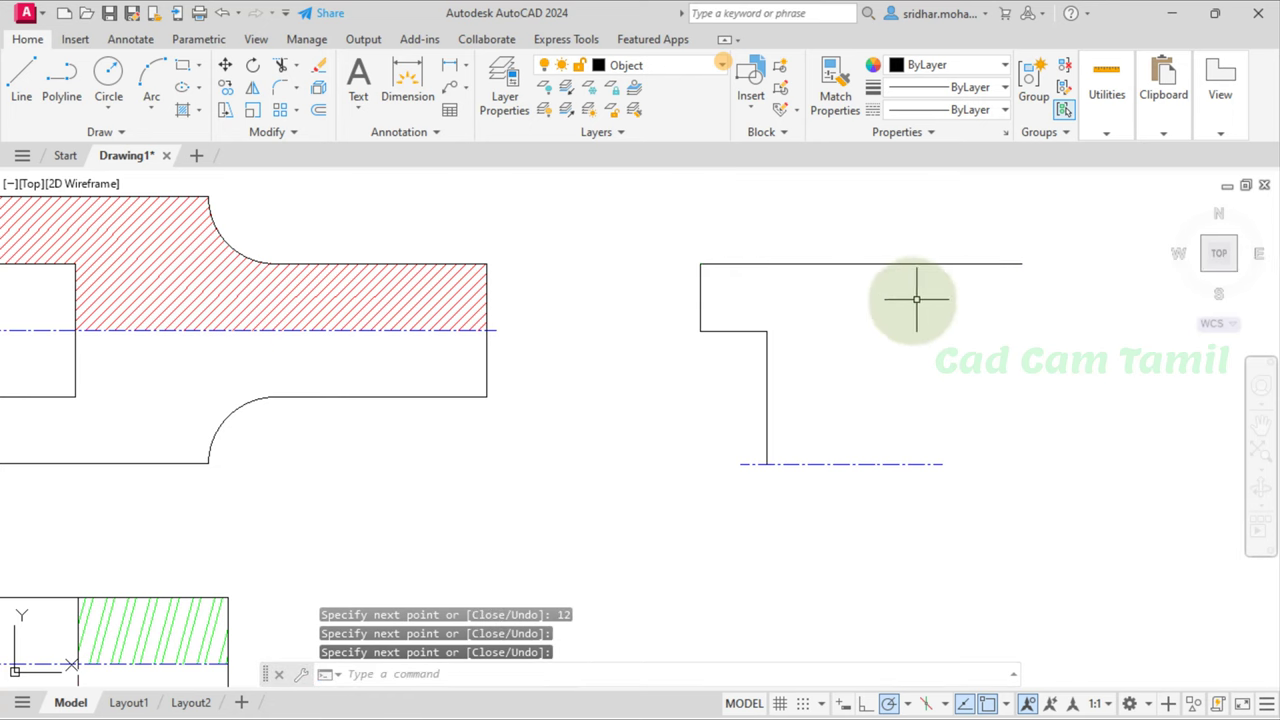
Step: Compare the drawing against the reference slide
{"action": "scroll", "coordinate": [654, 234], "scroll_direction": "up", "scroll_amount": 4}
{"action": "scroll", "coordinate": [654, 234], "scroll_direction": "down", "scroll_amount": 4}
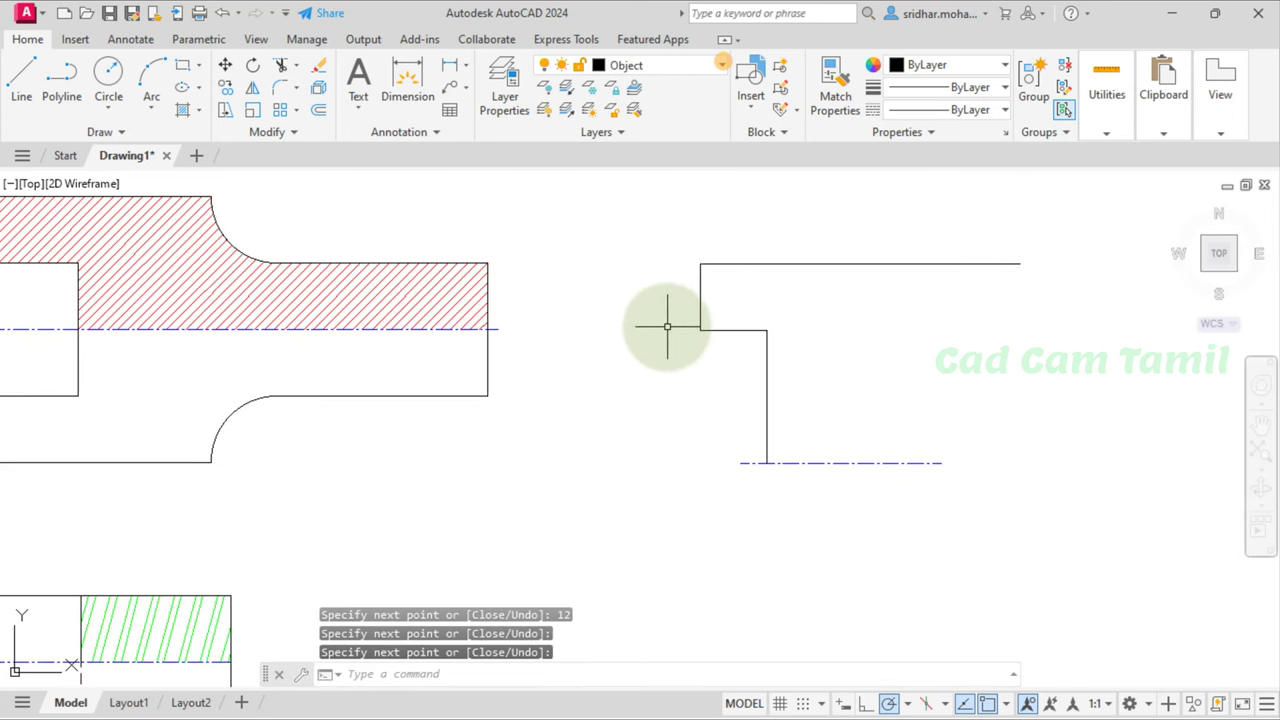
{"action": "key", "text": "alt+Tab"}
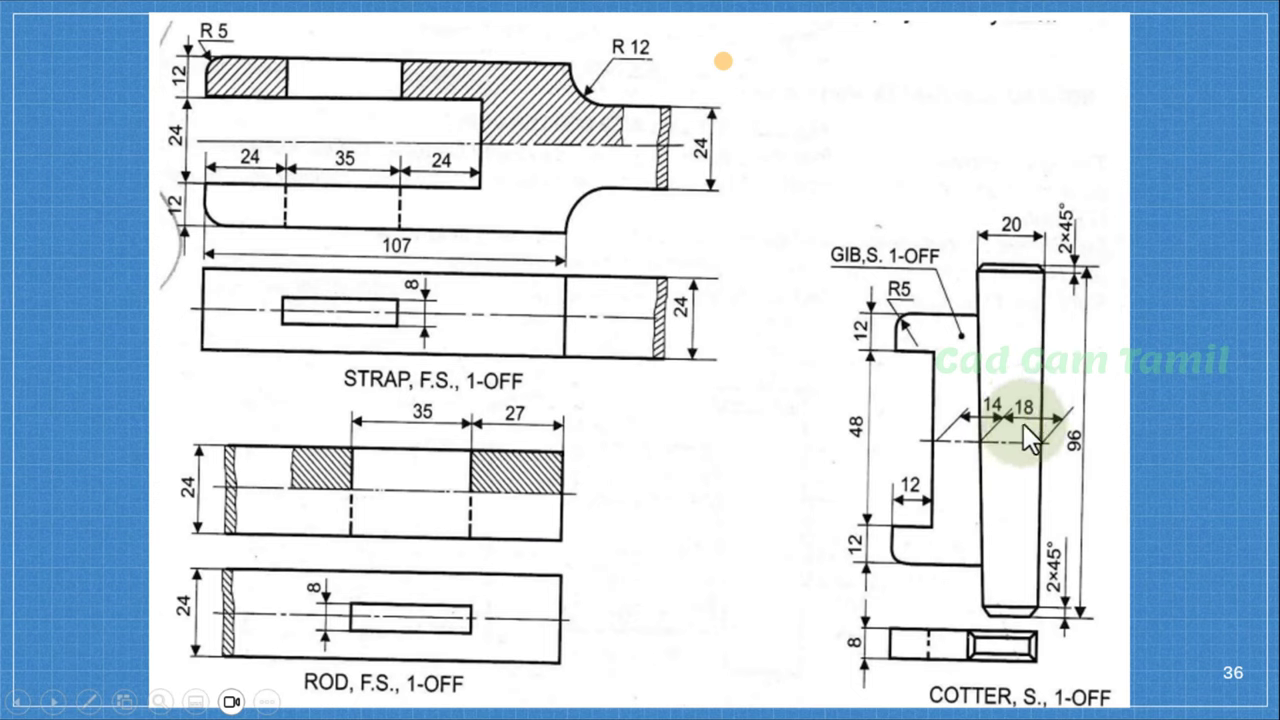
{"action": "key", "text": "alt+Tab"}
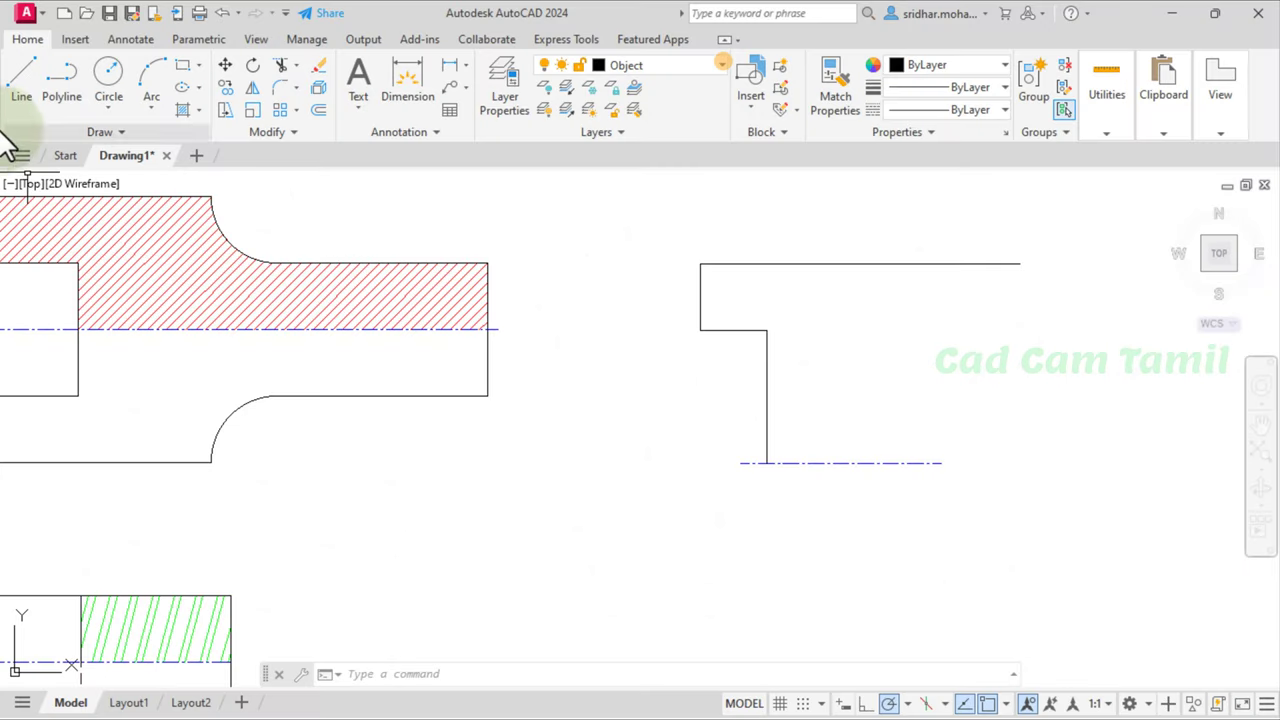
Step: Draw the bottom line along the centre line, 14 then 18 units to the right
{"action": "left_click", "coordinate": [22, 86]}
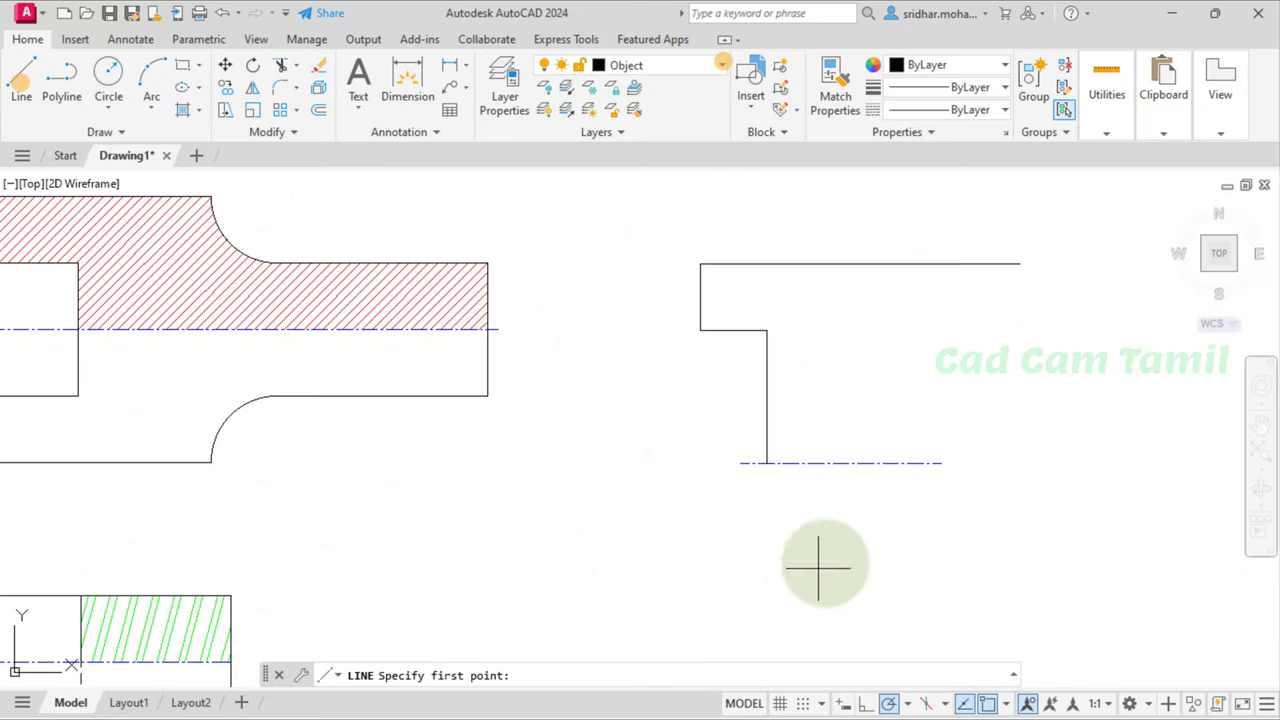
{"action": "left_click", "coordinate": [766, 463]}
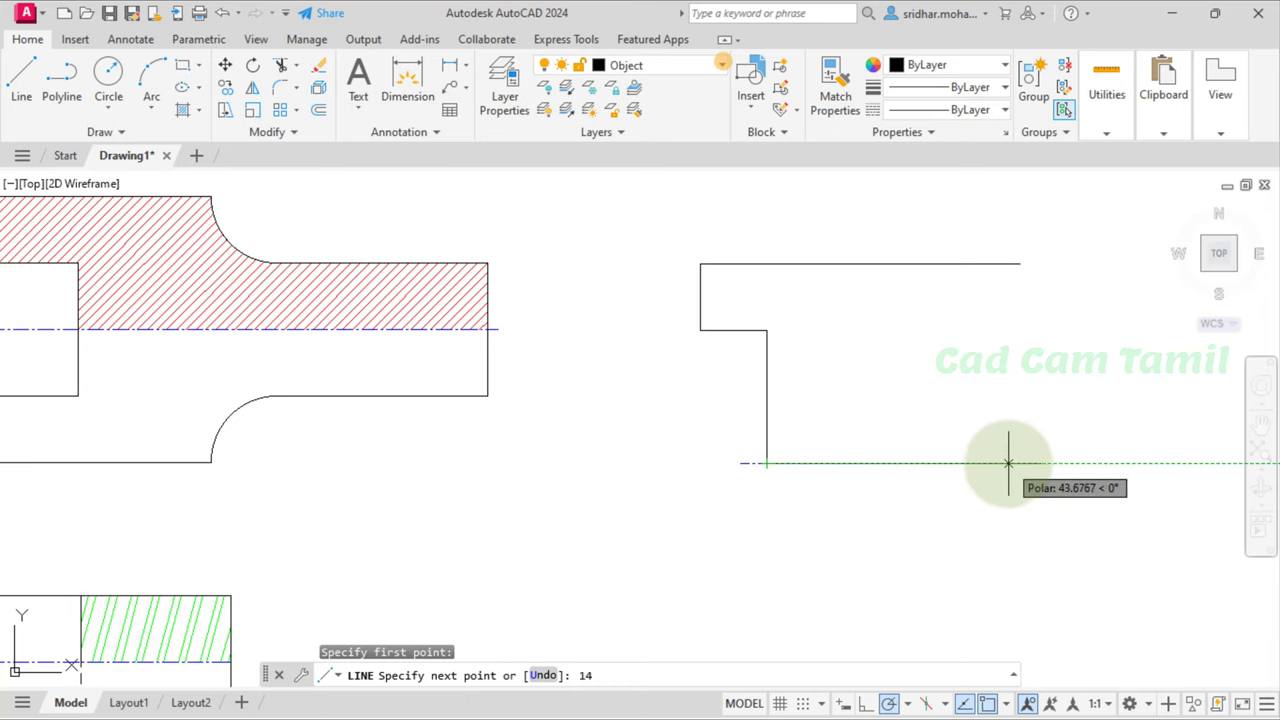
{"action": "key", "text": "Return"}
{"action": "type", "text": "1"}
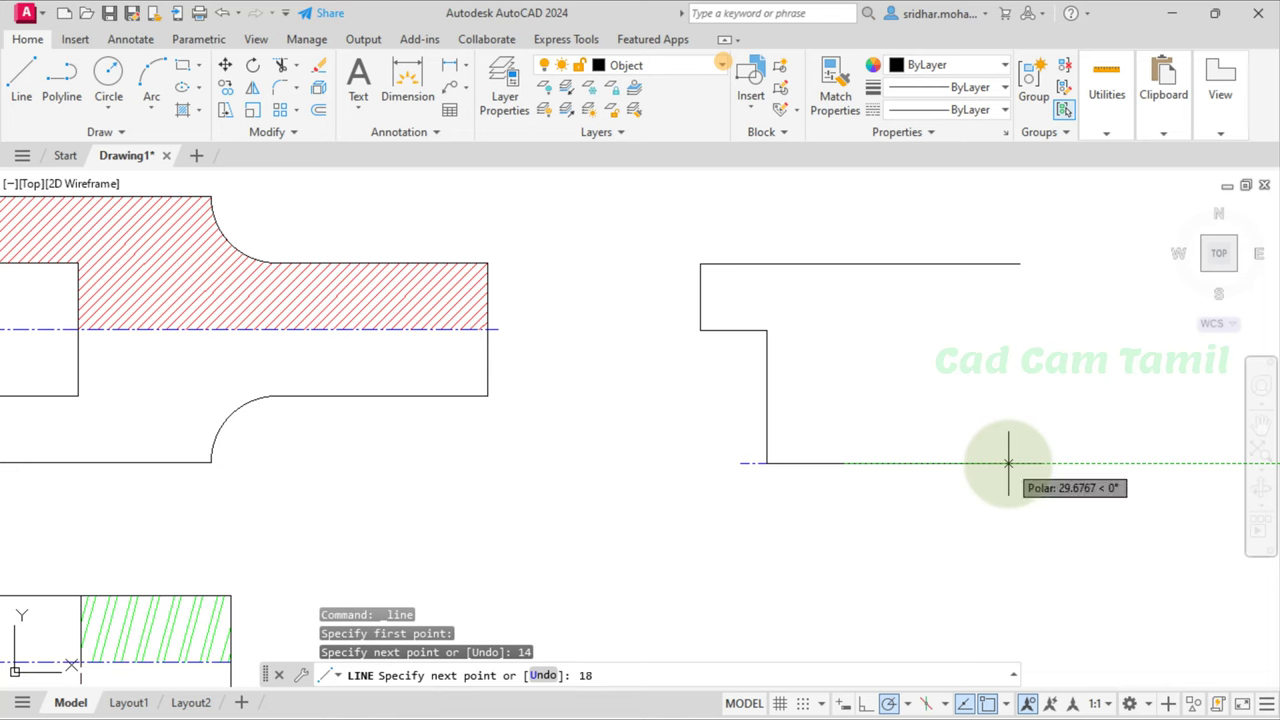
{"action": "type", "text": "8"}
{"action": "key", "text": "Return"}
{"action": "key", "text": "Return"}
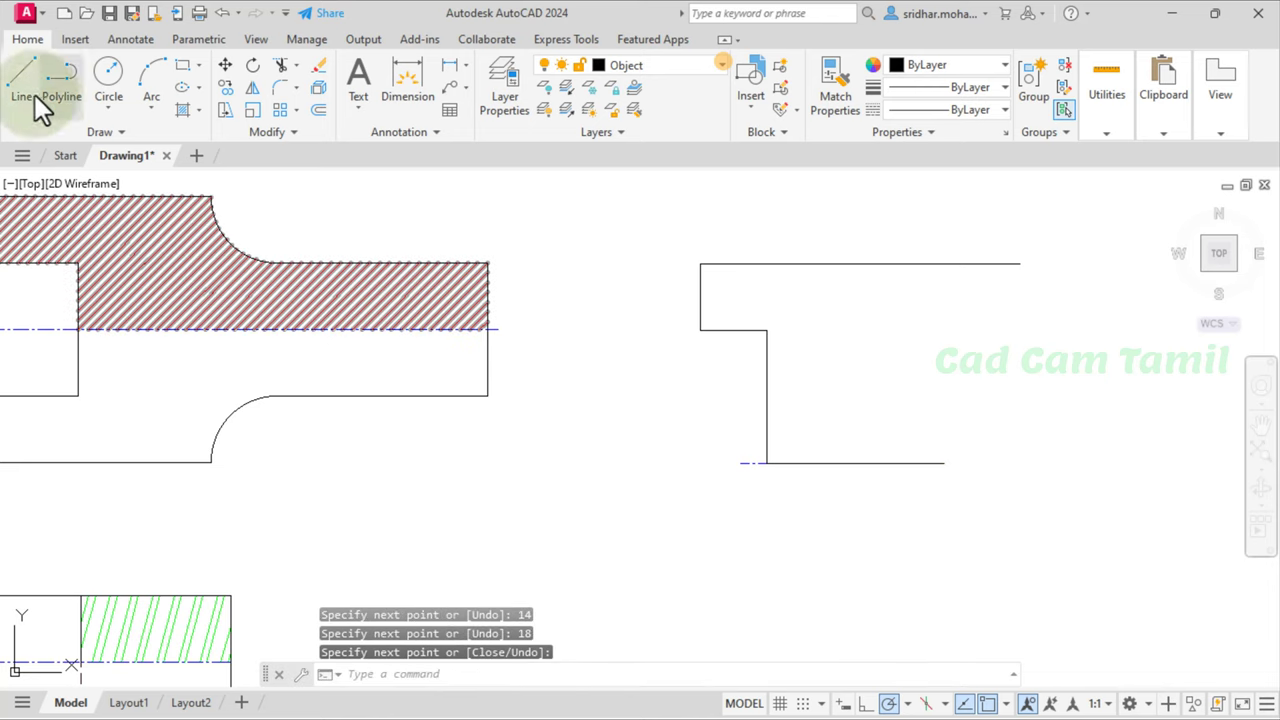
Step: Draw a 48-unit vertical edge up from the lower-right corner and a 20-unit top edge leftward
{"action": "left_click", "coordinate": [25, 88]}
{"action": "left_click", "coordinate": [944, 462]}
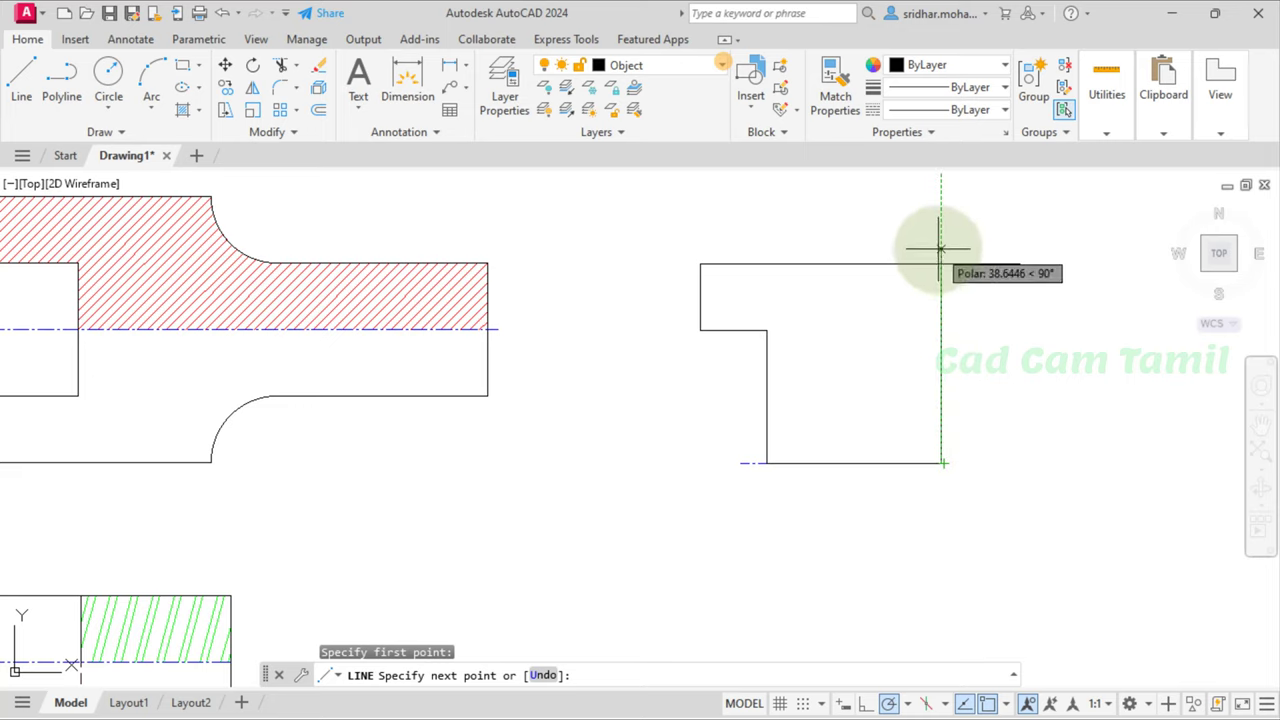
{"action": "key", "text": "Return"}
{"action": "key", "text": "Return"}
{"action": "left_click", "coordinate": [942, 462]}
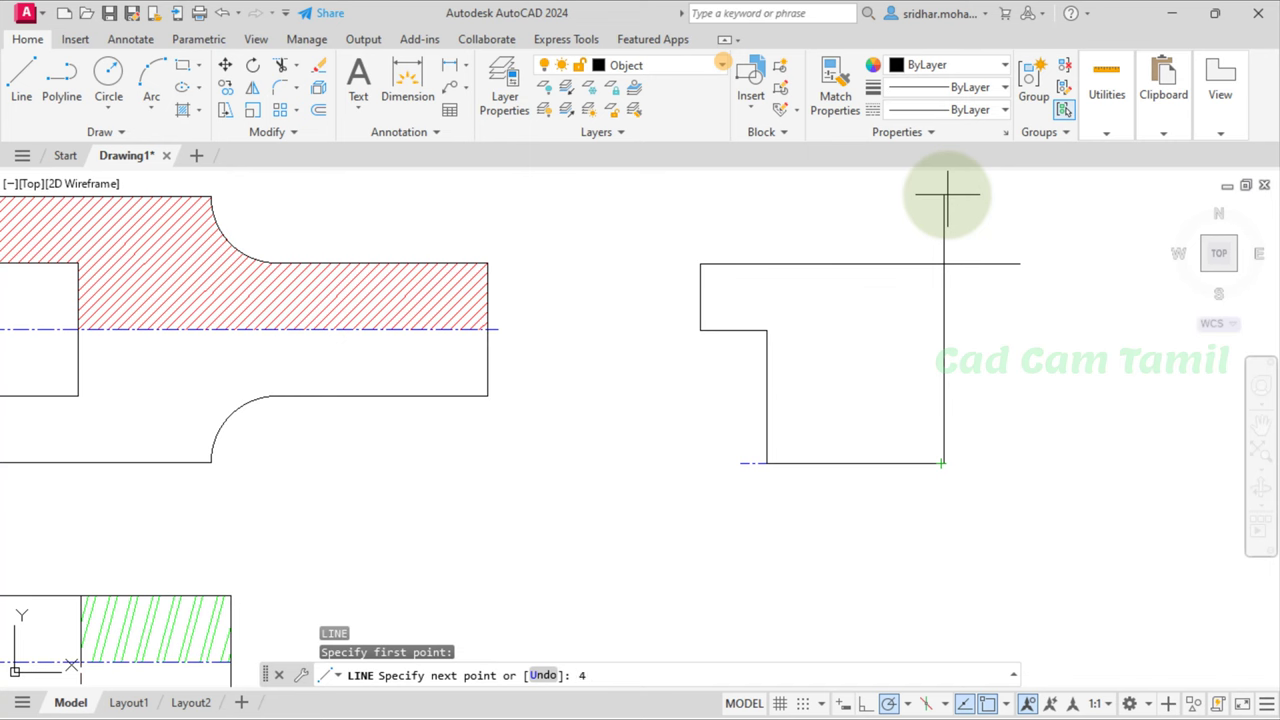
{"action": "key", "text": "Return"}
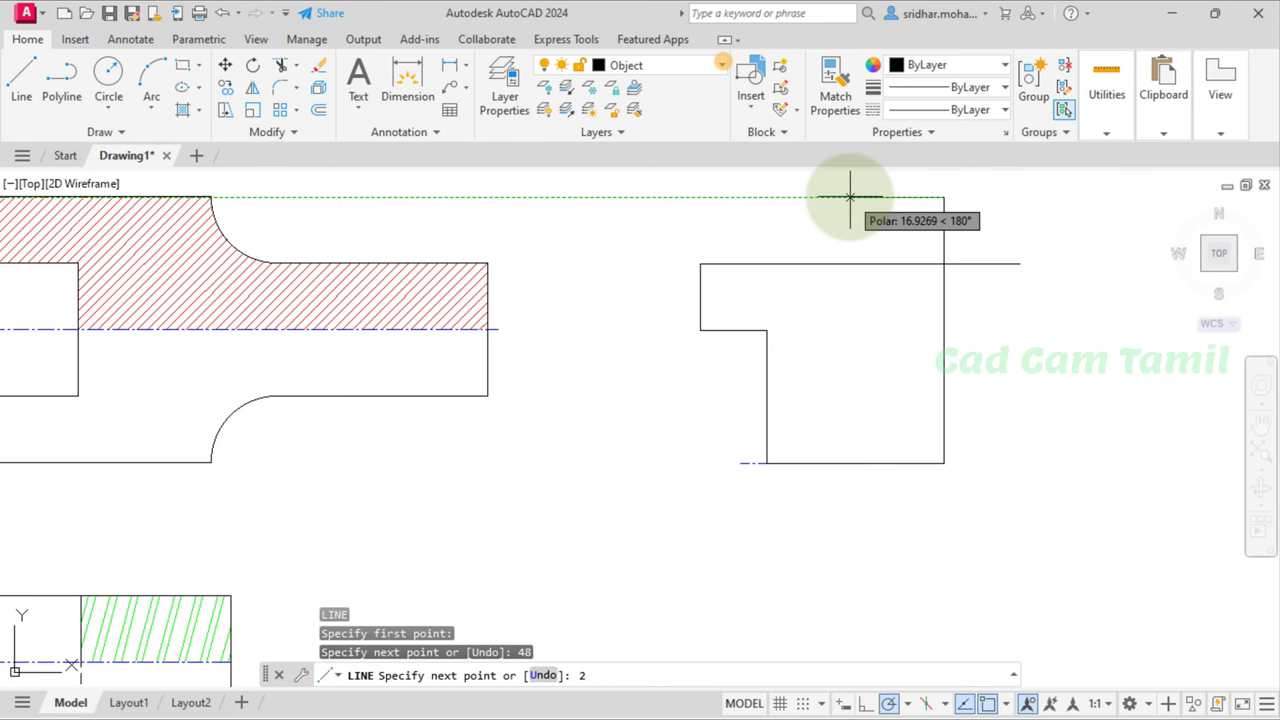
{"action": "type", "text": "20"}
{"action": "key", "text": "Return"}
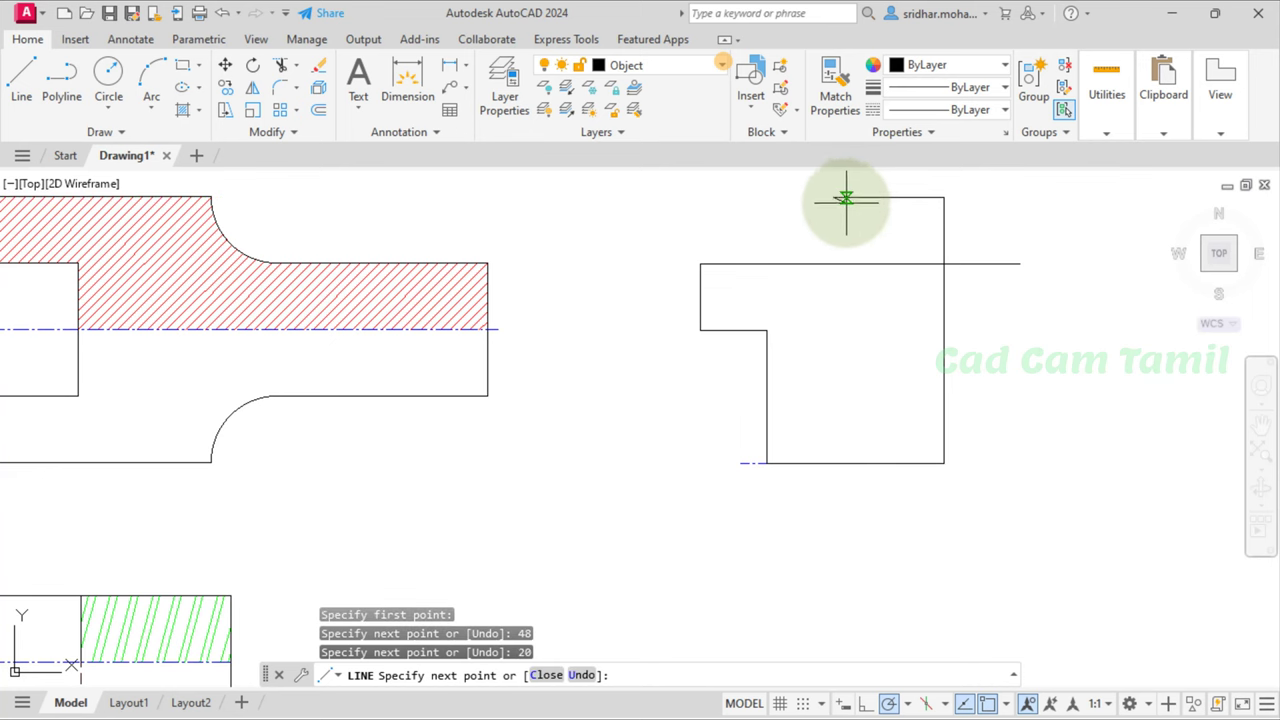
{"action": "key", "text": "Escape"}
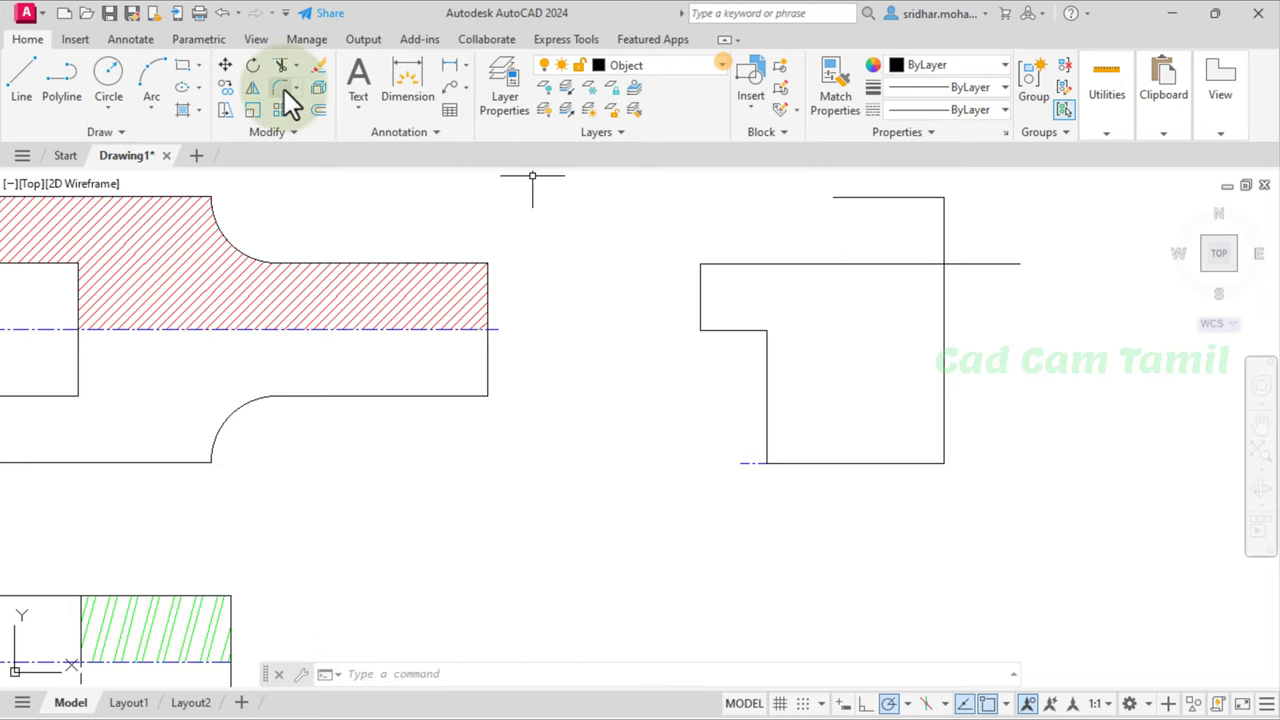
Step: Mirror the upper outline lines about the centre line, keeping the originals
{"action": "left_click", "coordinate": [255, 88]}
{"action": "left_click", "coordinate": [659, 188]}
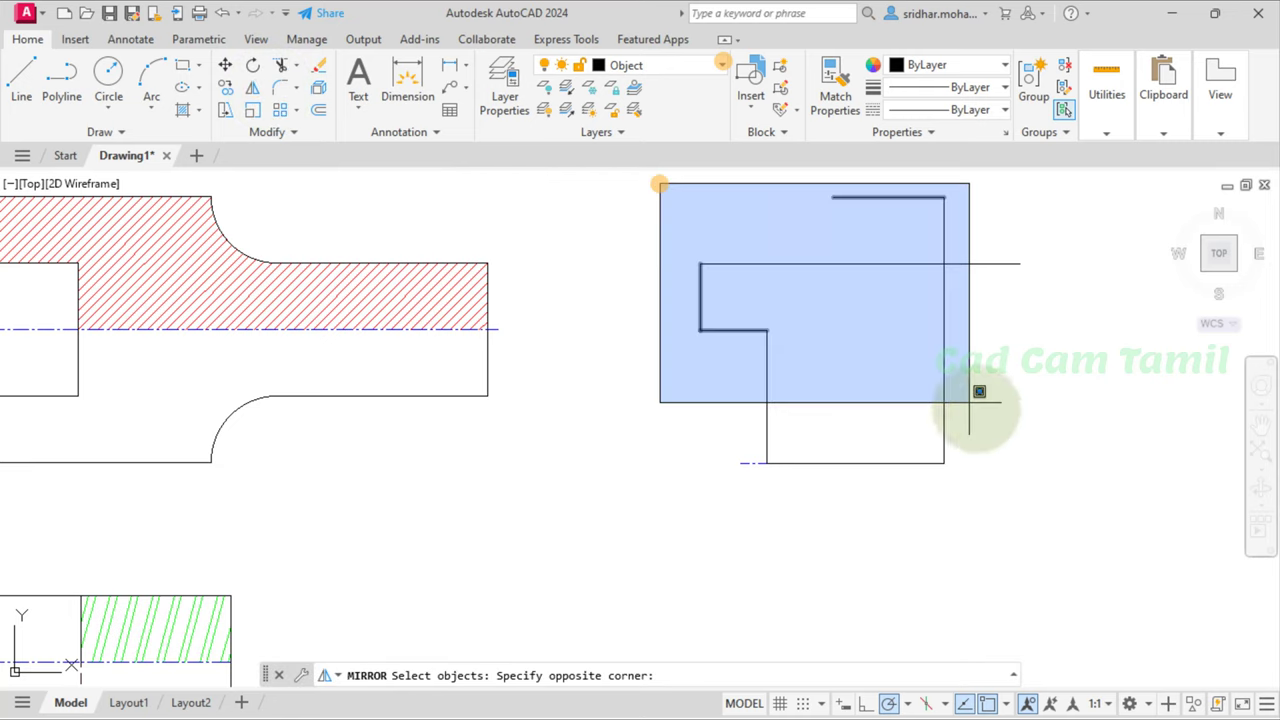
{"action": "left_click", "coordinate": [1030, 450]}
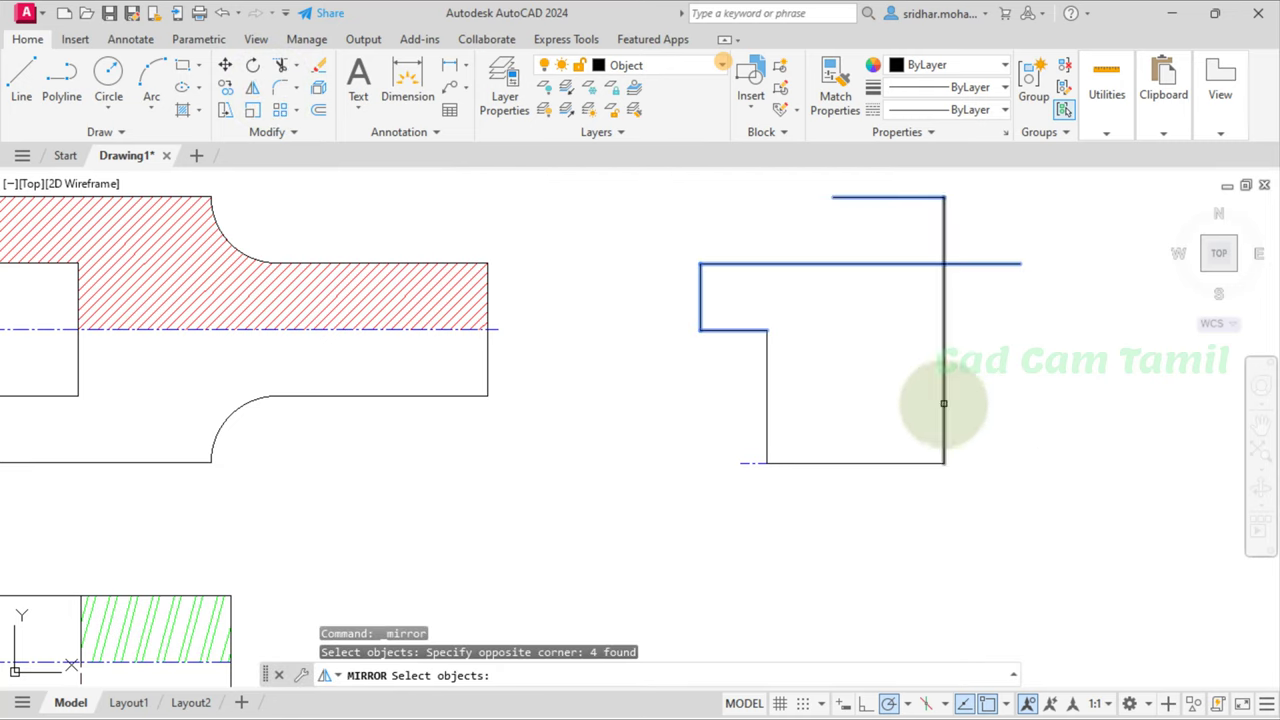
{"action": "left_click", "coordinate": [944, 402]}
{"action": "left_click", "coordinate": [767, 411]}
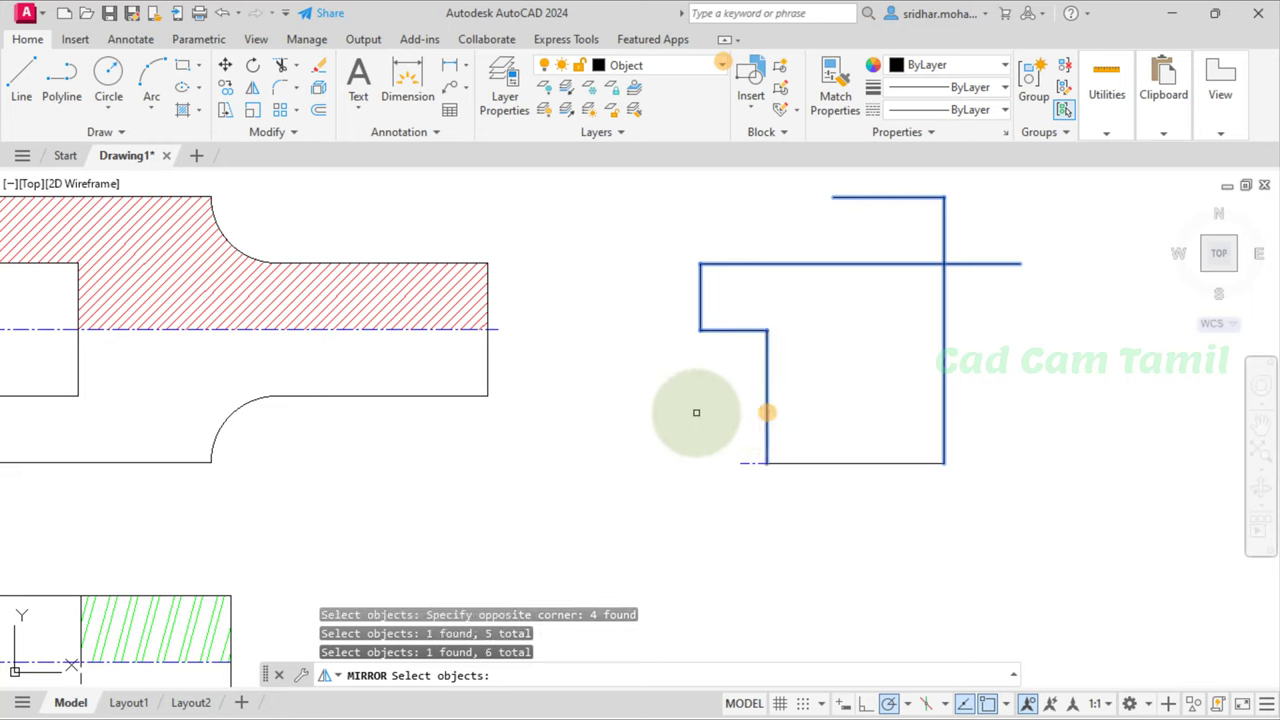
{"action": "key", "text": "Return"}
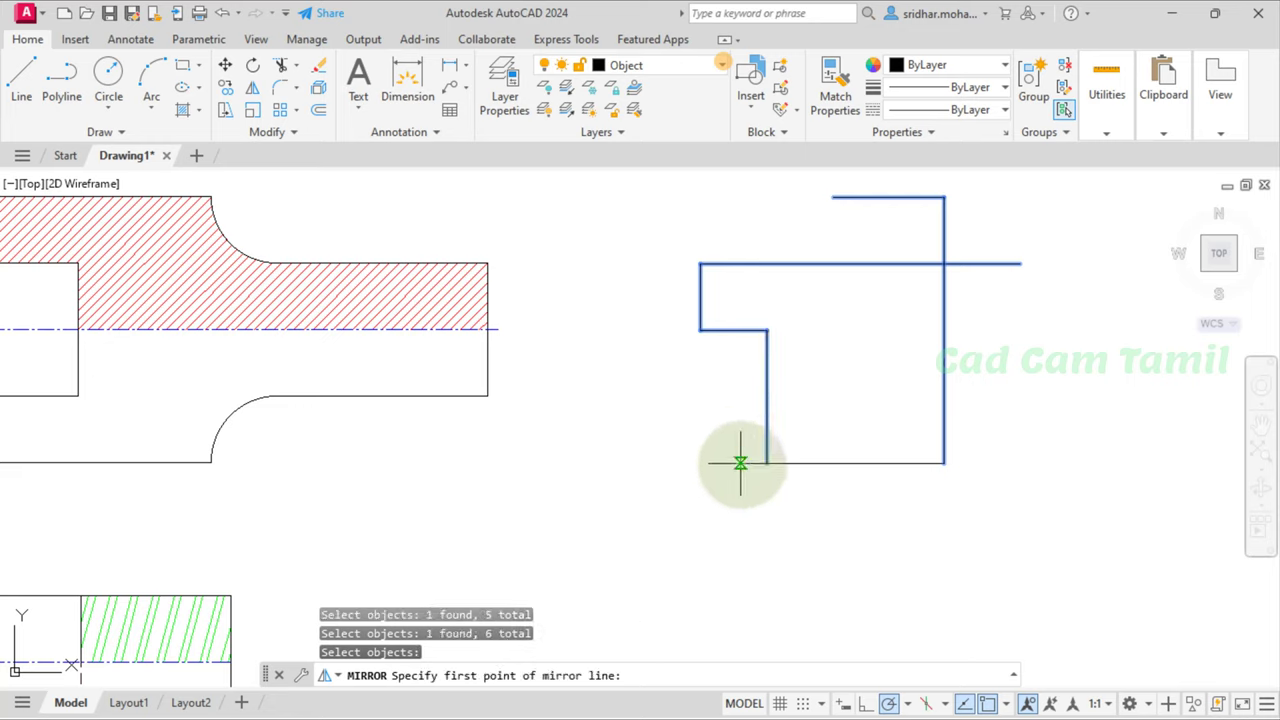
{"action": "left_click", "coordinate": [740, 462]}
{"action": "left_click", "coordinate": [942, 462]}
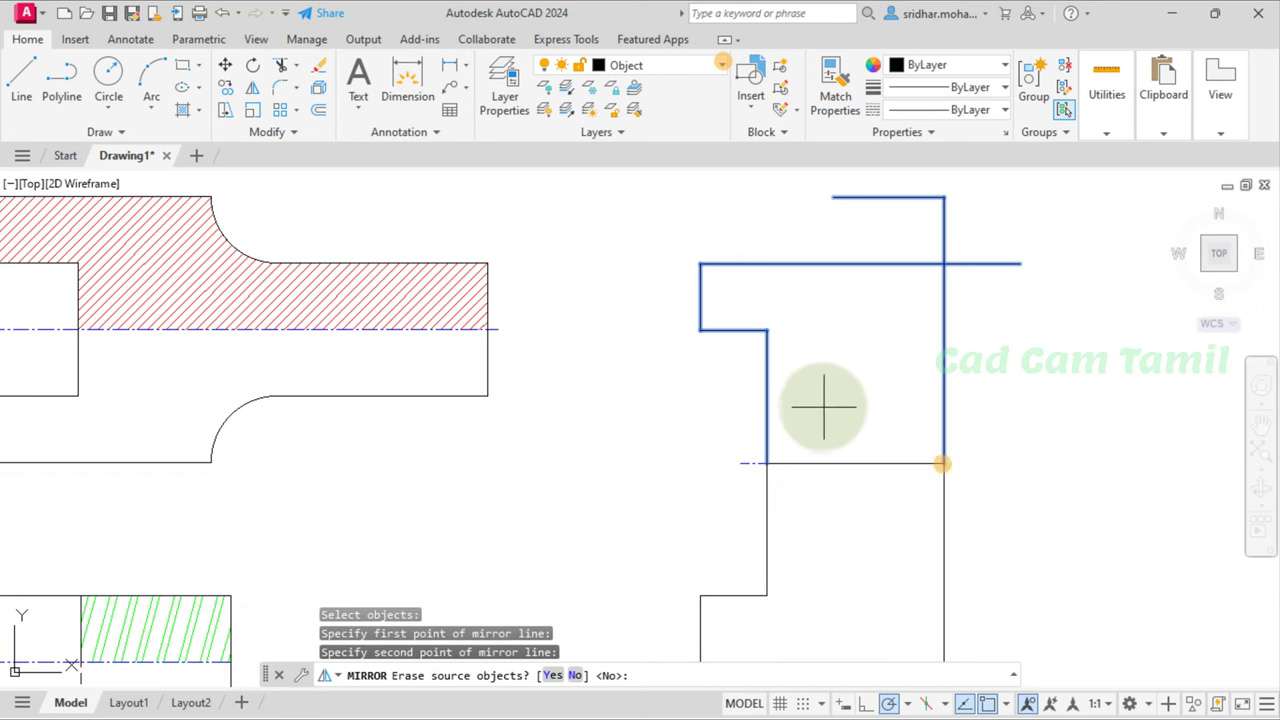
{"action": "key", "text": "Return"}
{"action": "scroll", "coordinate": [740, 321], "scroll_direction": "up", "scroll_amount": 2}
{"action": "scroll", "coordinate": [740, 321], "scroll_direction": "down", "scroll_amount": 4}
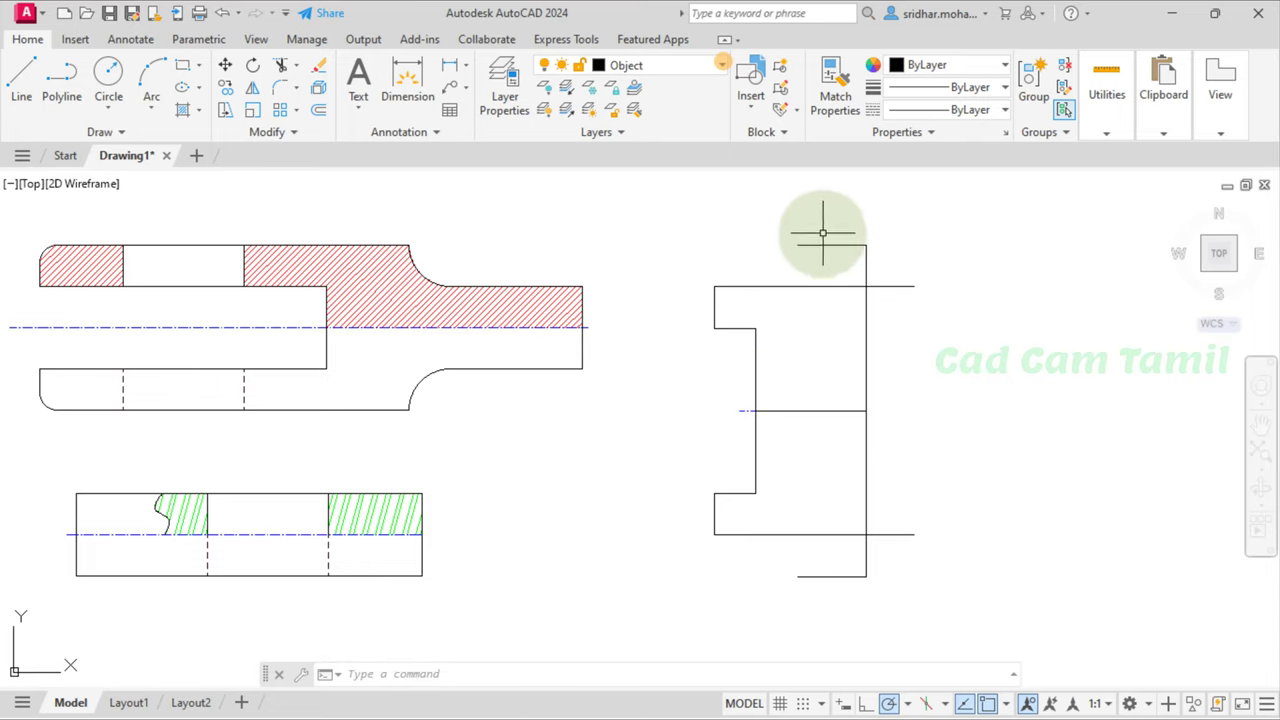
Step: Delete the short bottom line of the right view, then undo the deletion
{"action": "left_click", "coordinate": [851, 577]}
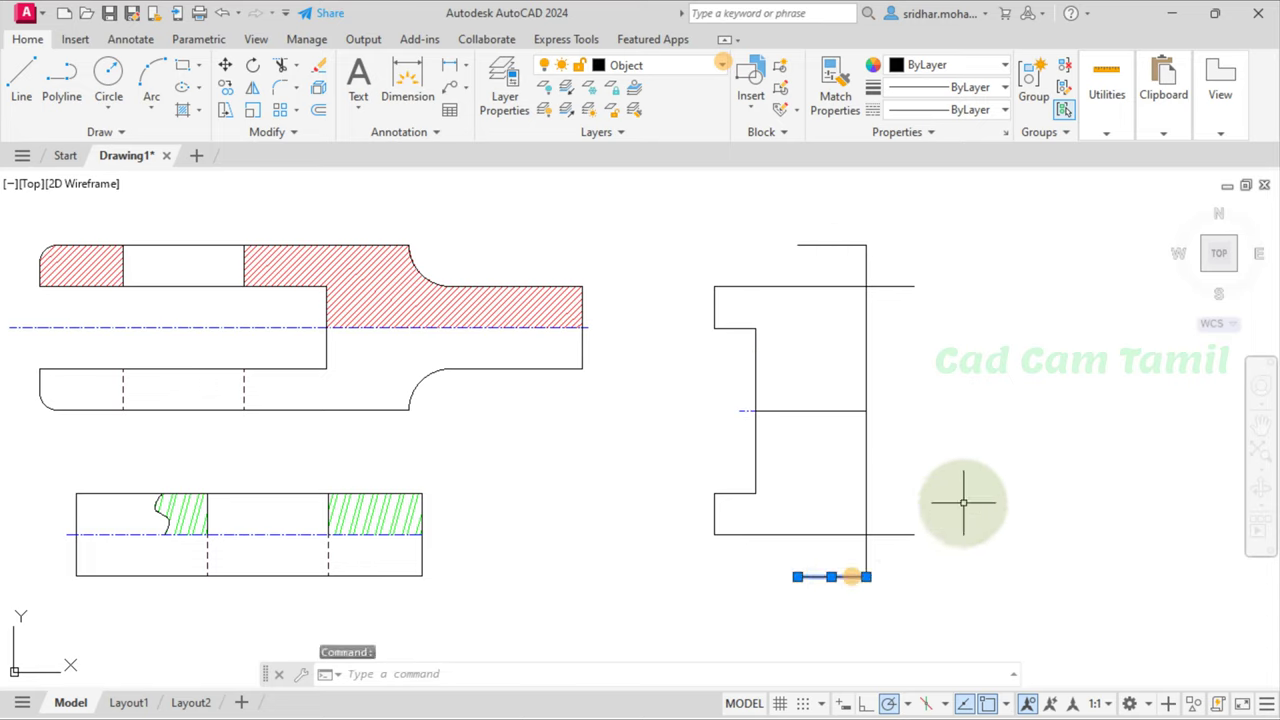
{"action": "key", "text": "Delete"}
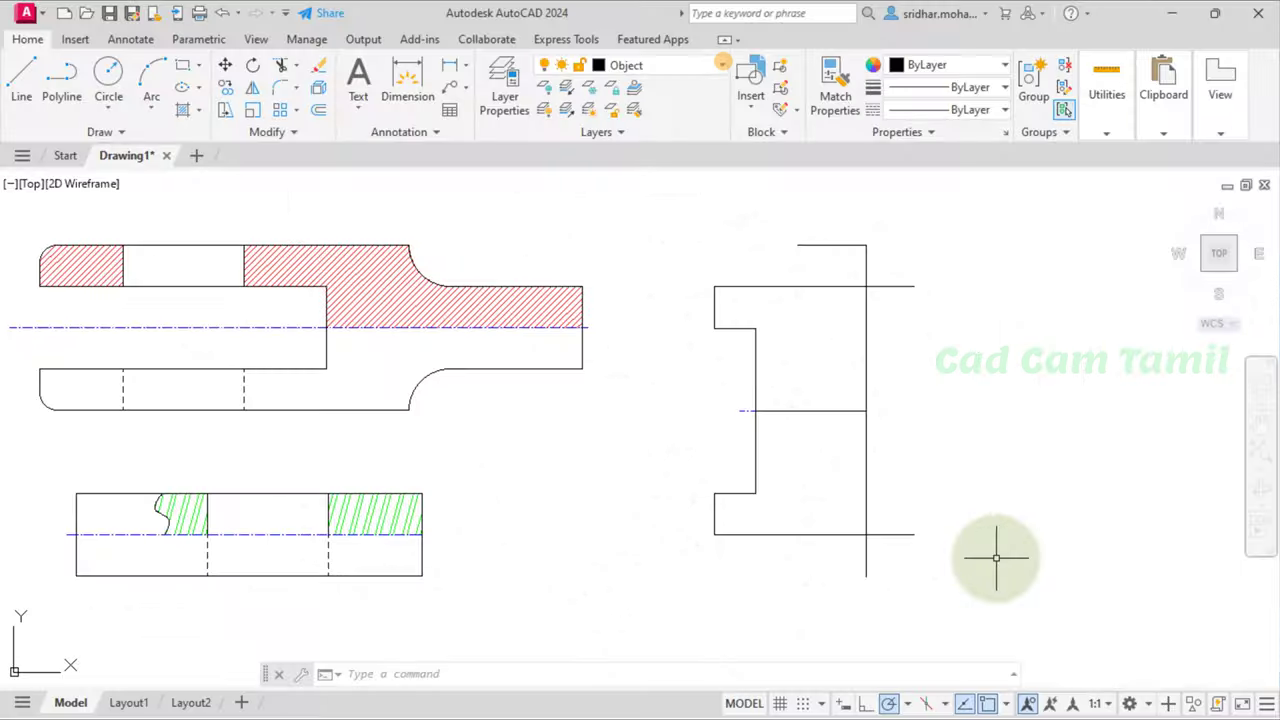
{"action": "key", "text": "ctrl+z"}
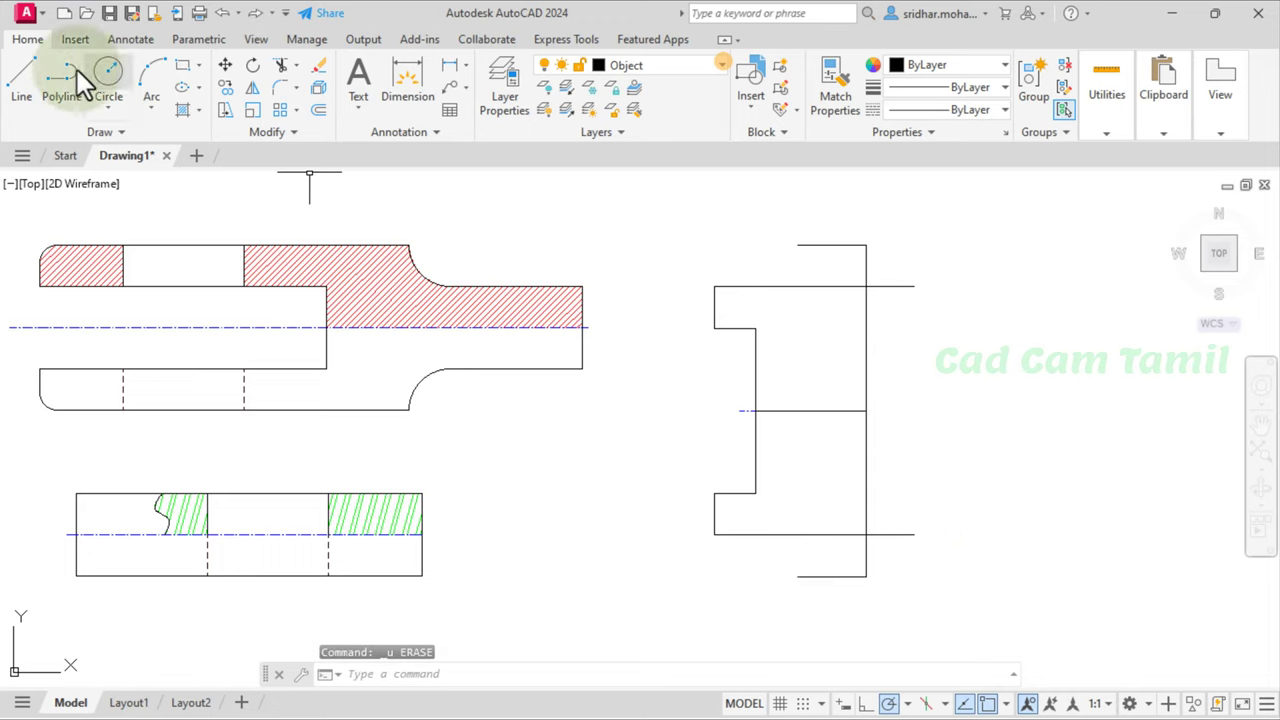
Step: Draw the slanted cotter taper line from the top edge to the centre-line endpoint
{"action": "left_click", "coordinate": [24, 86]}
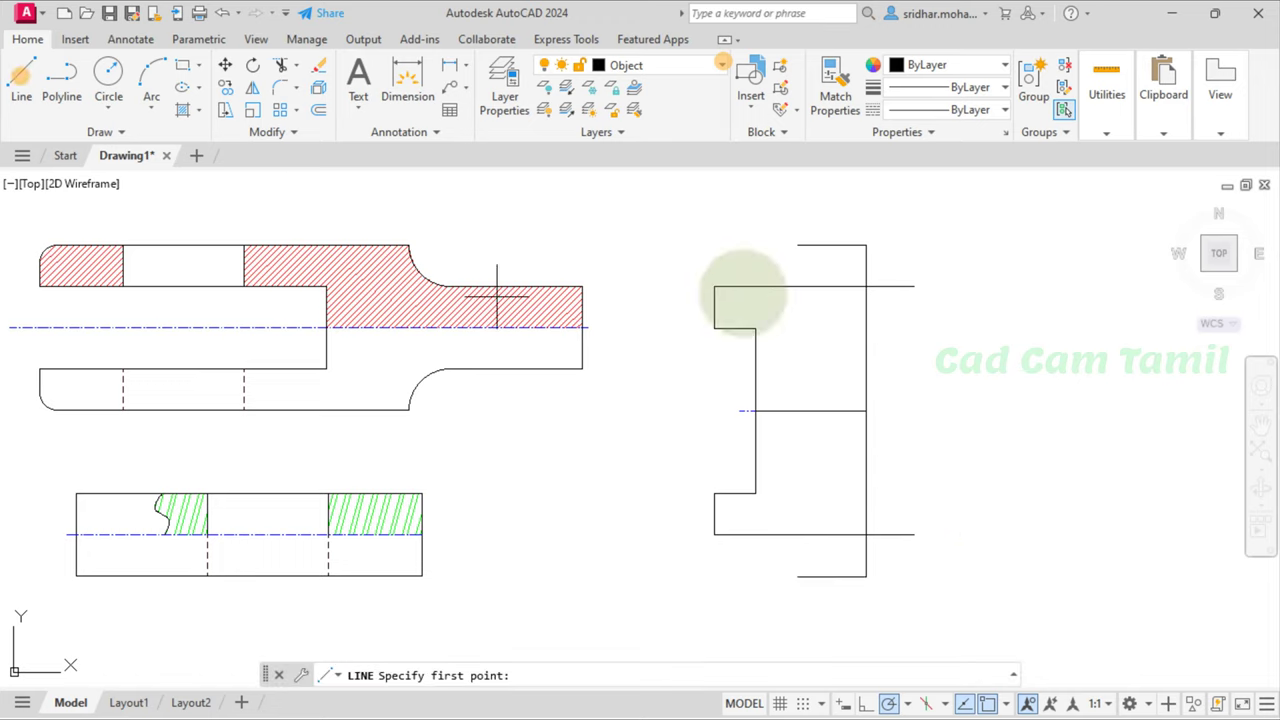
{"action": "left_click", "coordinate": [796, 244]}
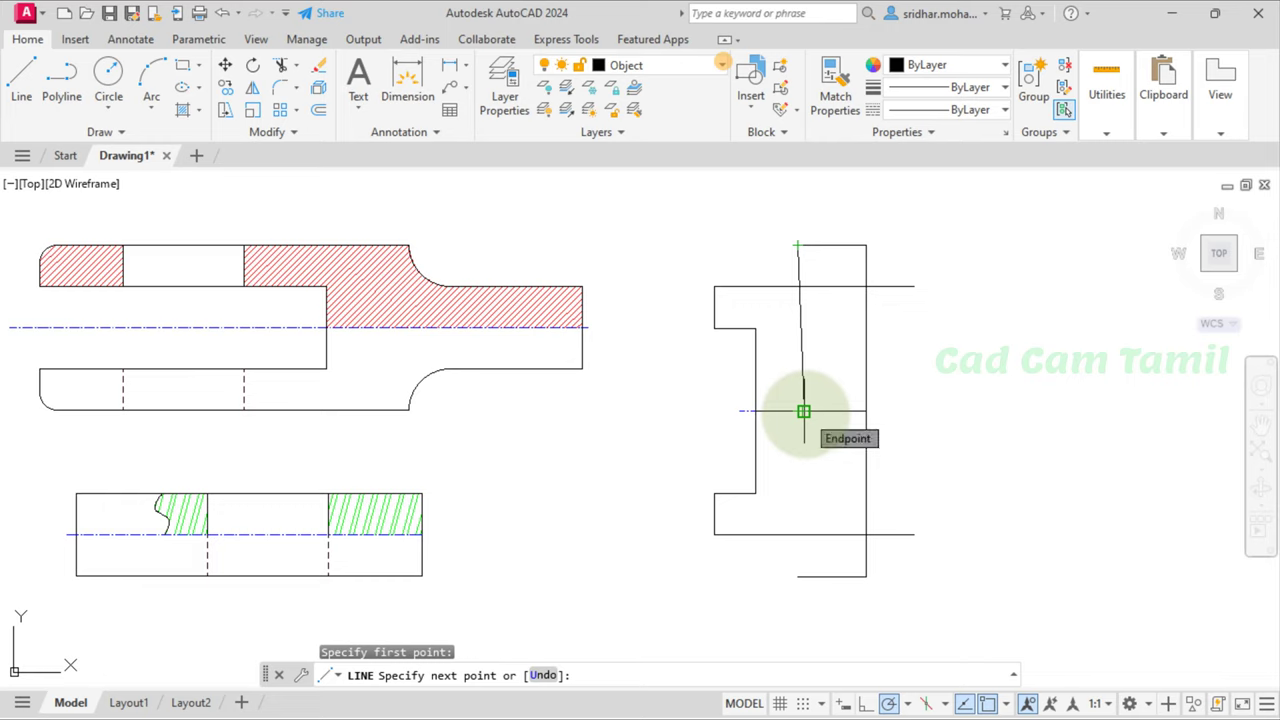
{"action": "left_click", "coordinate": [803, 411]}
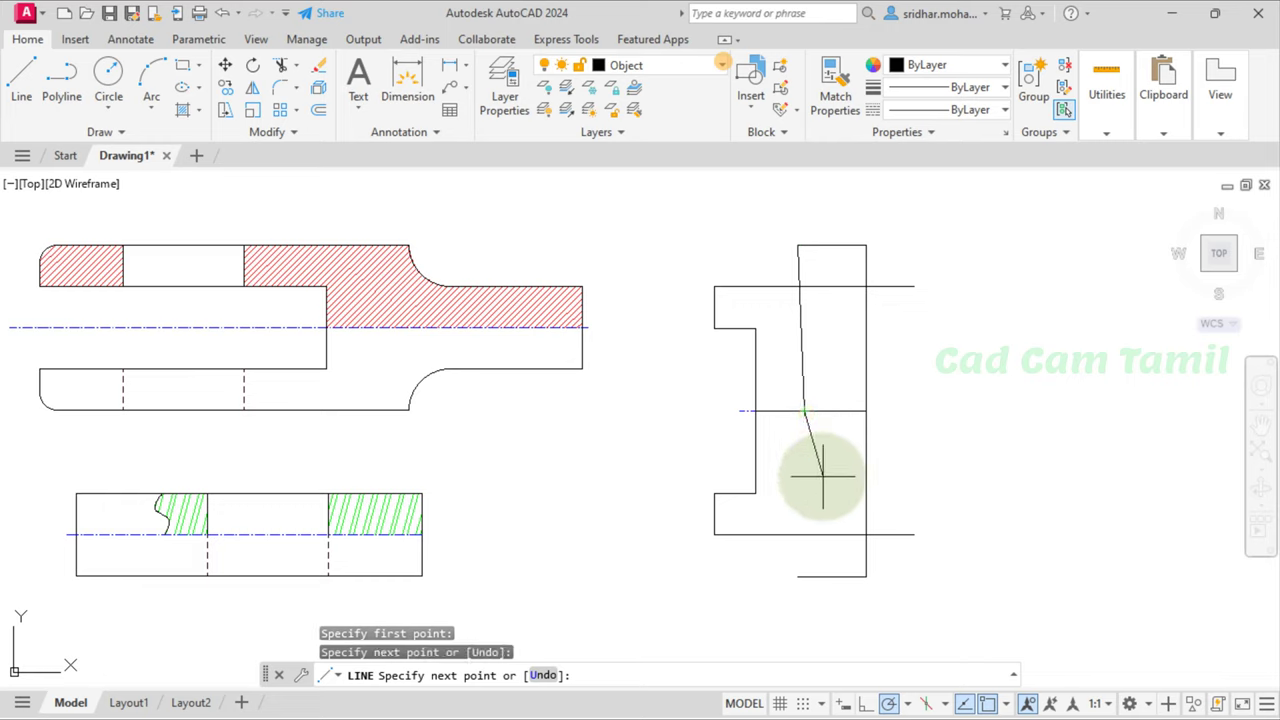
{"action": "key", "text": "Return"}
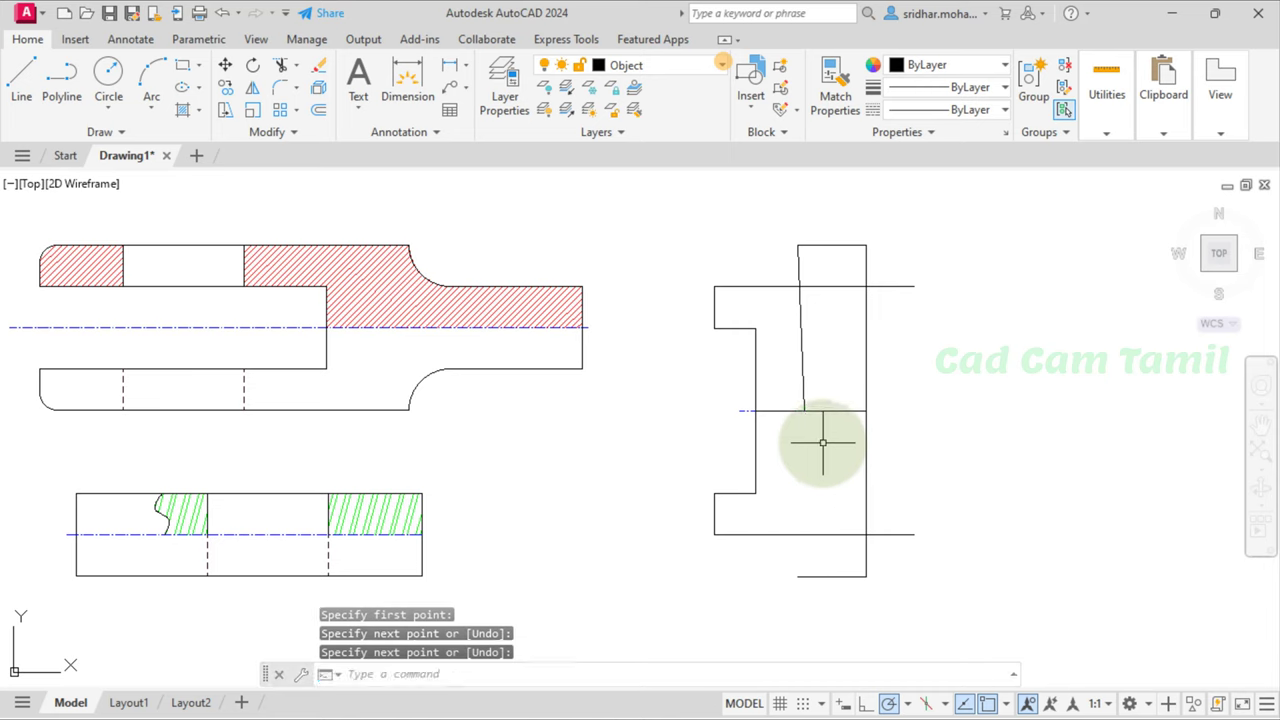
{"action": "left_click", "coordinate": [296, 65]}
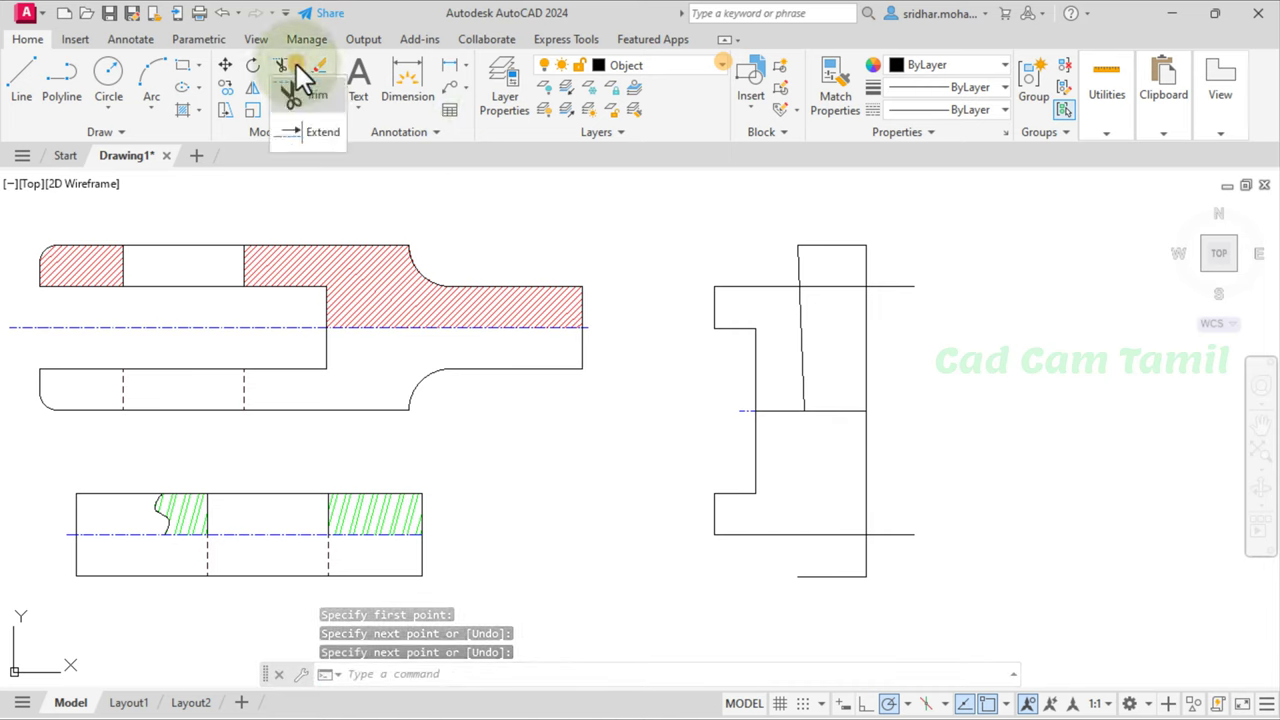
Step: Extend the slanted cotter edge down to the bottom line
{"action": "left_click", "coordinate": [289, 132]}
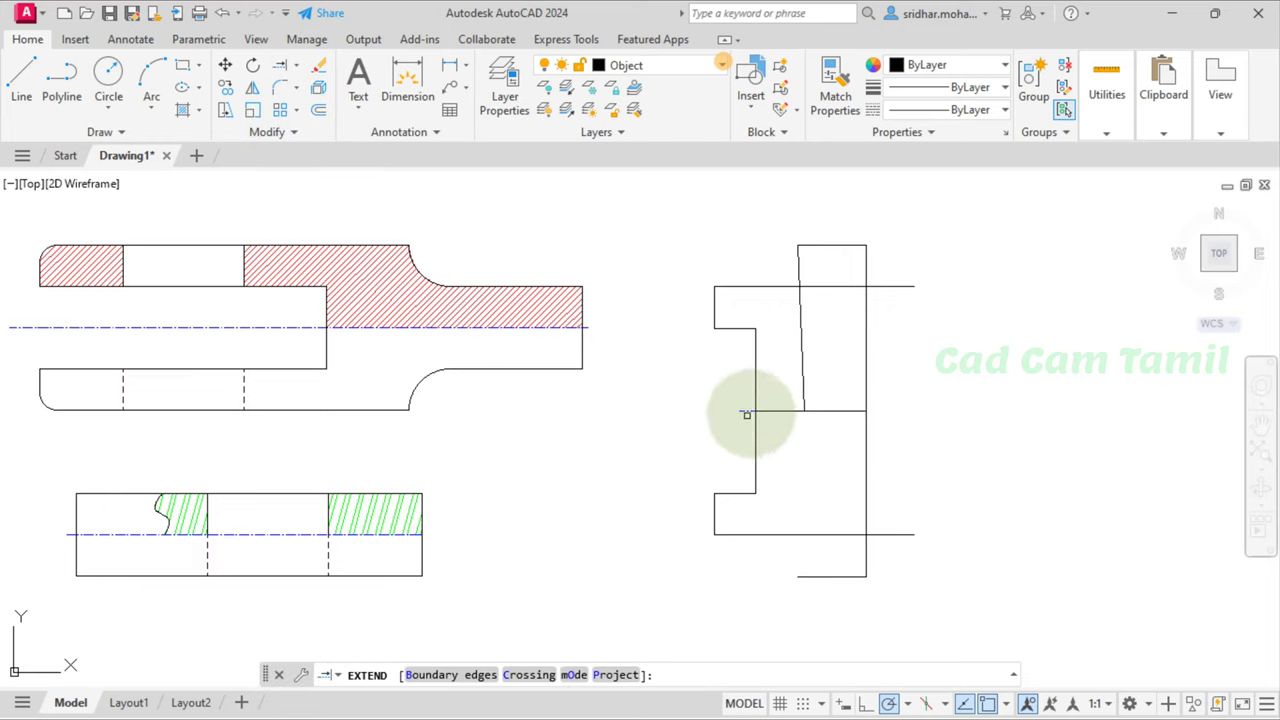
{"action": "left_click", "coordinate": [803, 400]}
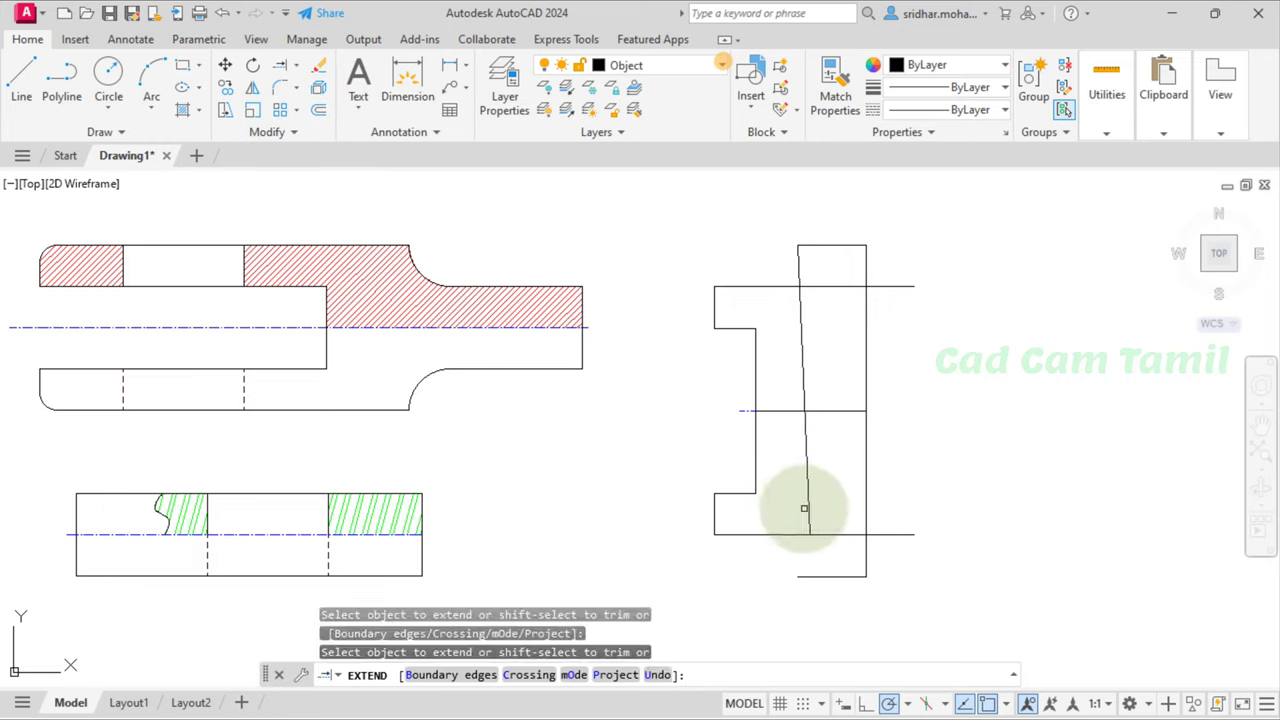
{"action": "left_click", "coordinate": [806, 511]}
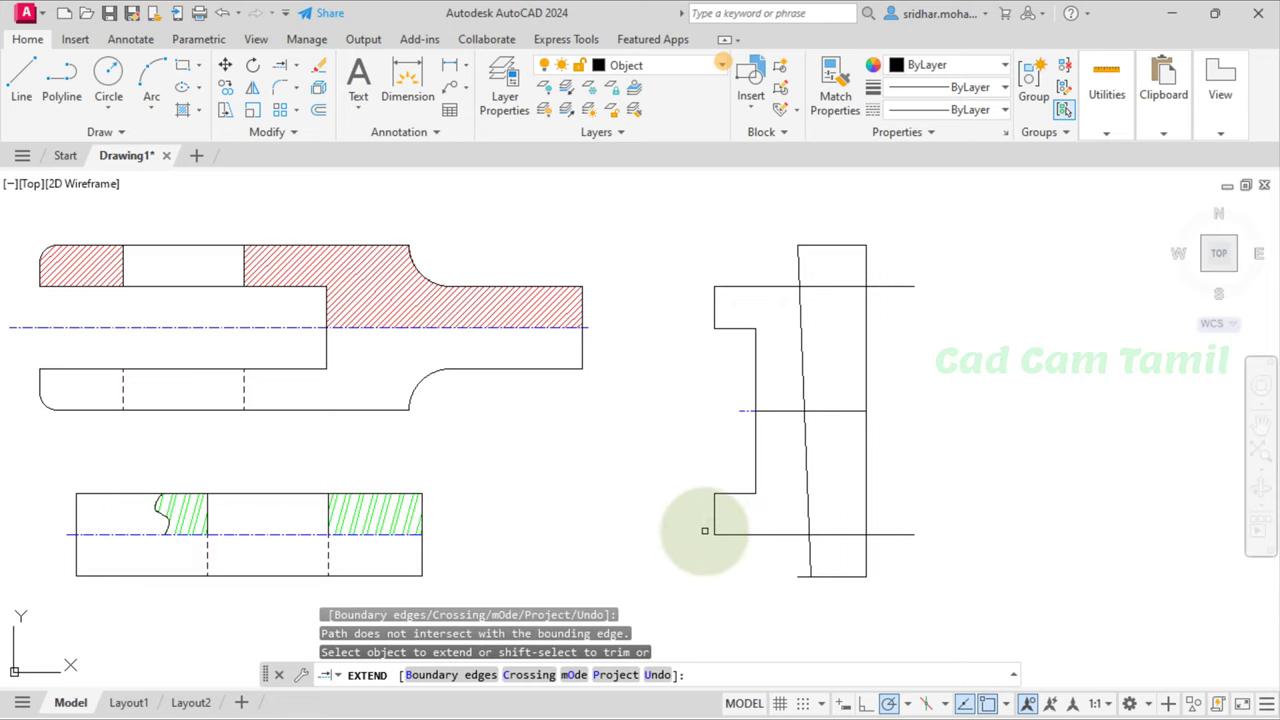
{"action": "key", "text": "Return"}
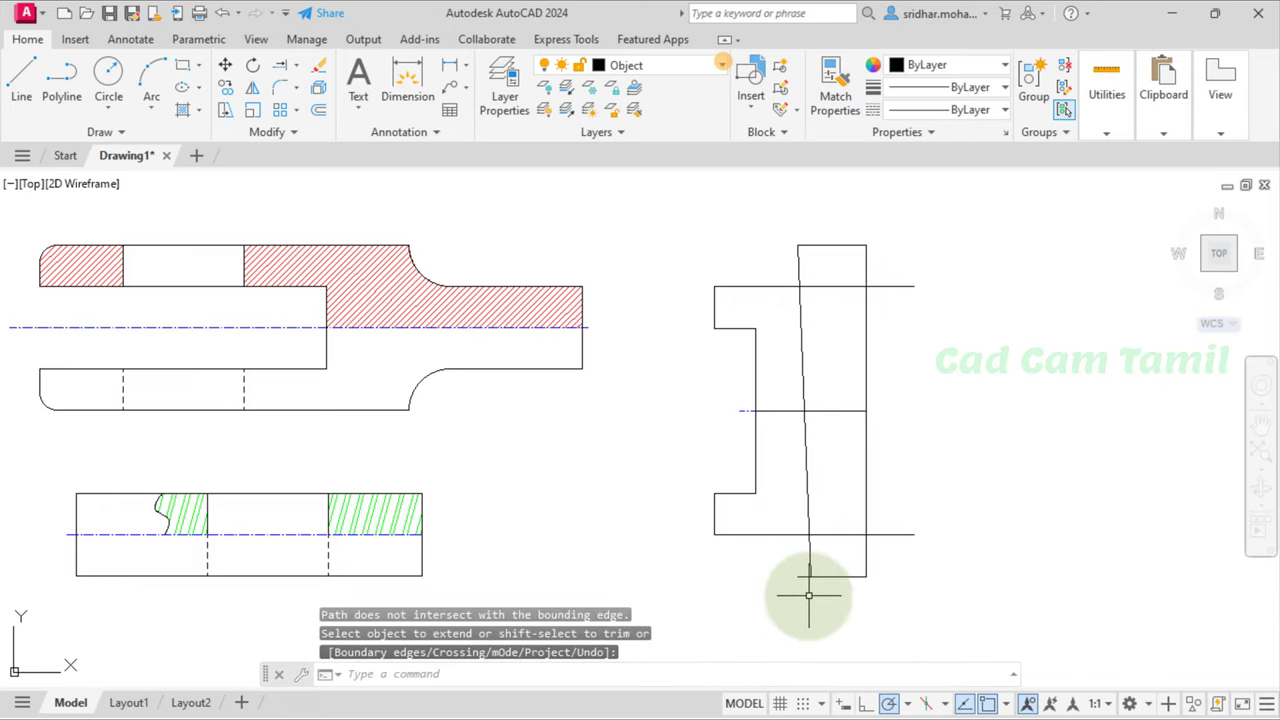
{"action": "scroll", "coordinate": [814, 594], "scroll_direction": "down", "scroll_amount": 6}
{"action": "scroll", "coordinate": [870, 560], "scroll_direction": "up", "scroll_amount": 10}
{"action": "scroll", "coordinate": [840, 515], "scroll_direction": "down", "scroll_amount": 2}
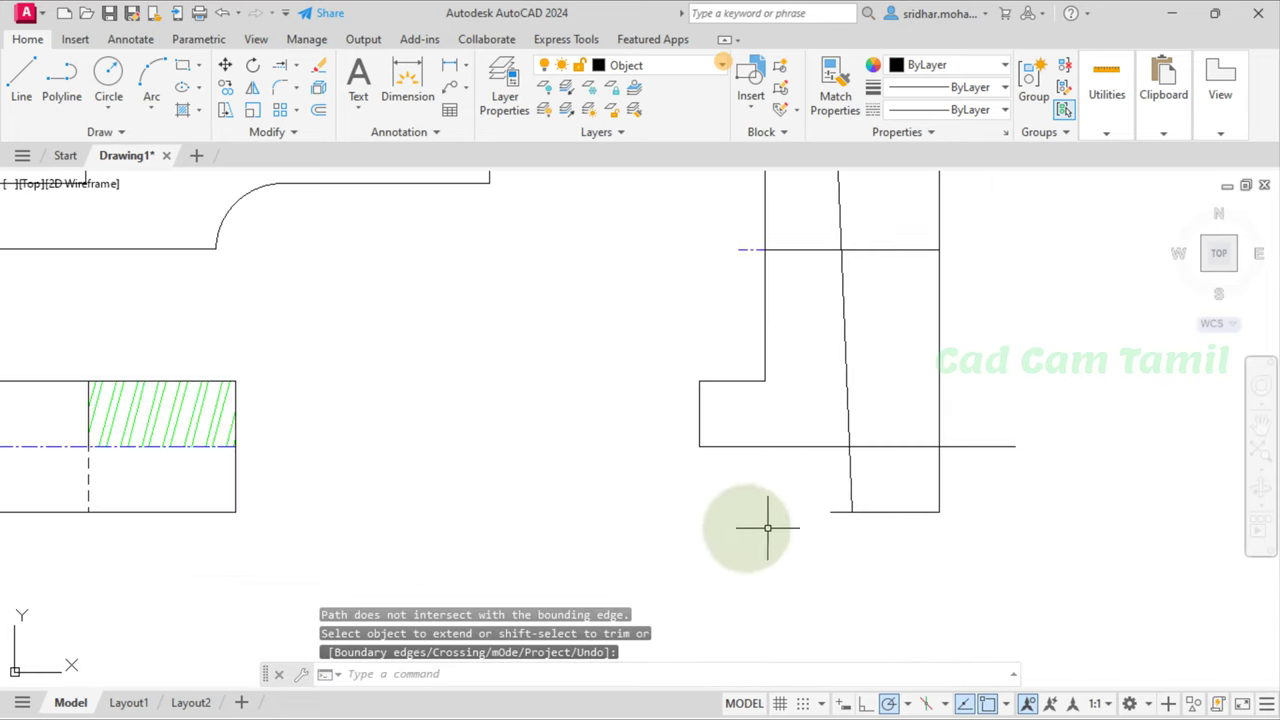
Step: Trim the horizontal lines inside the cotter and delete the leftover short line in the gib
{"action": "left_click", "coordinate": [294, 66]}
{"action": "left_click", "coordinate": [288, 95]}
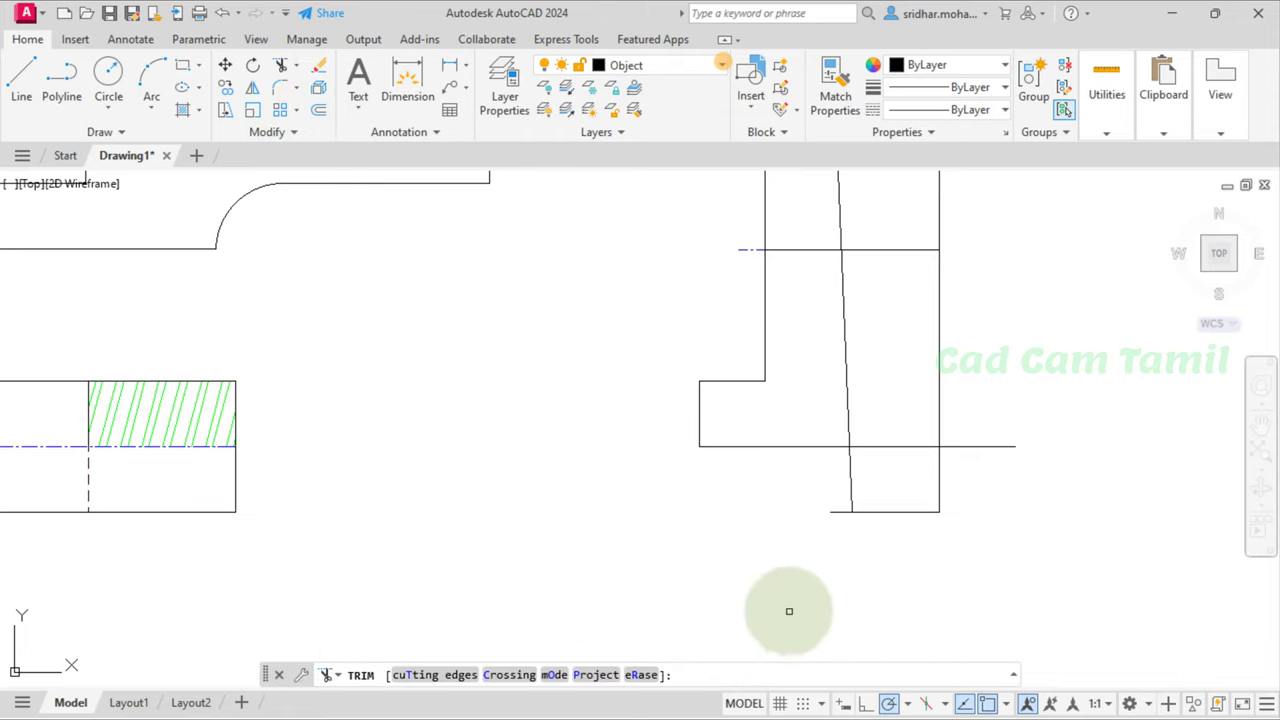
{"action": "left_click", "coordinate": [839, 513]}
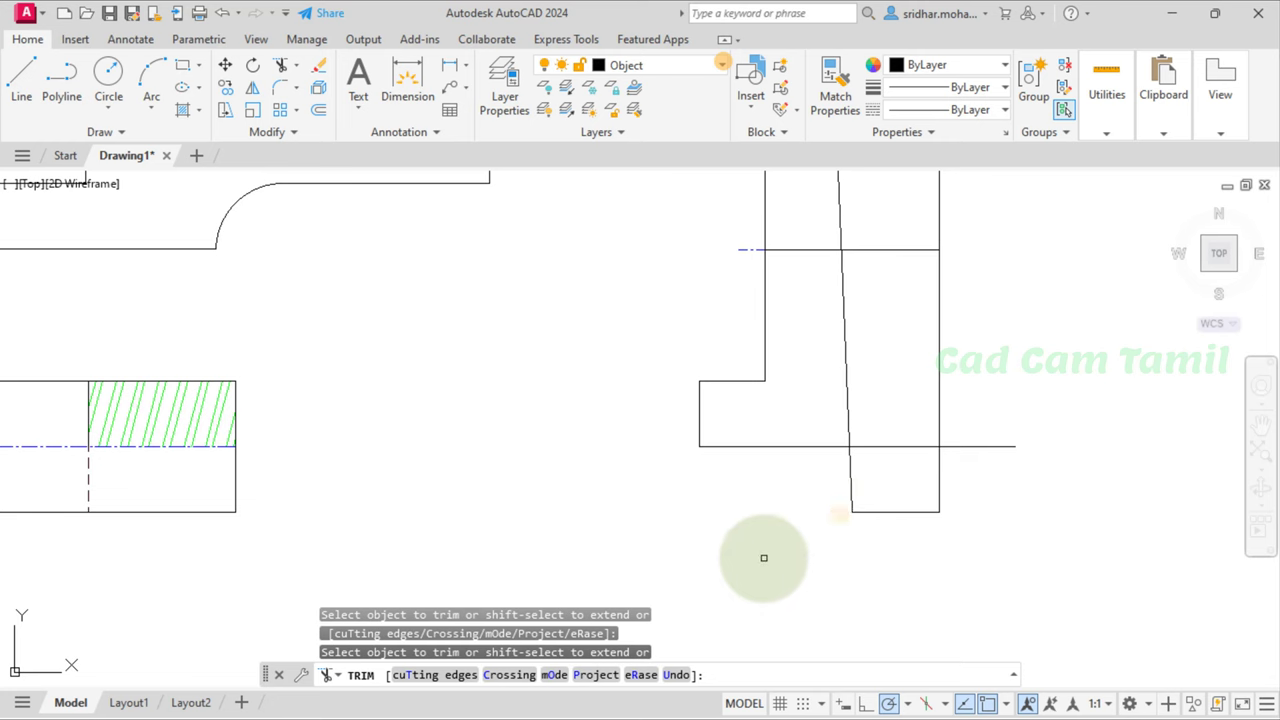
{"action": "scroll", "coordinate": [764, 560], "scroll_direction": "up", "scroll_amount": 2}
{"action": "scroll", "coordinate": [764, 560], "scroll_direction": "down", "scroll_amount": 3}
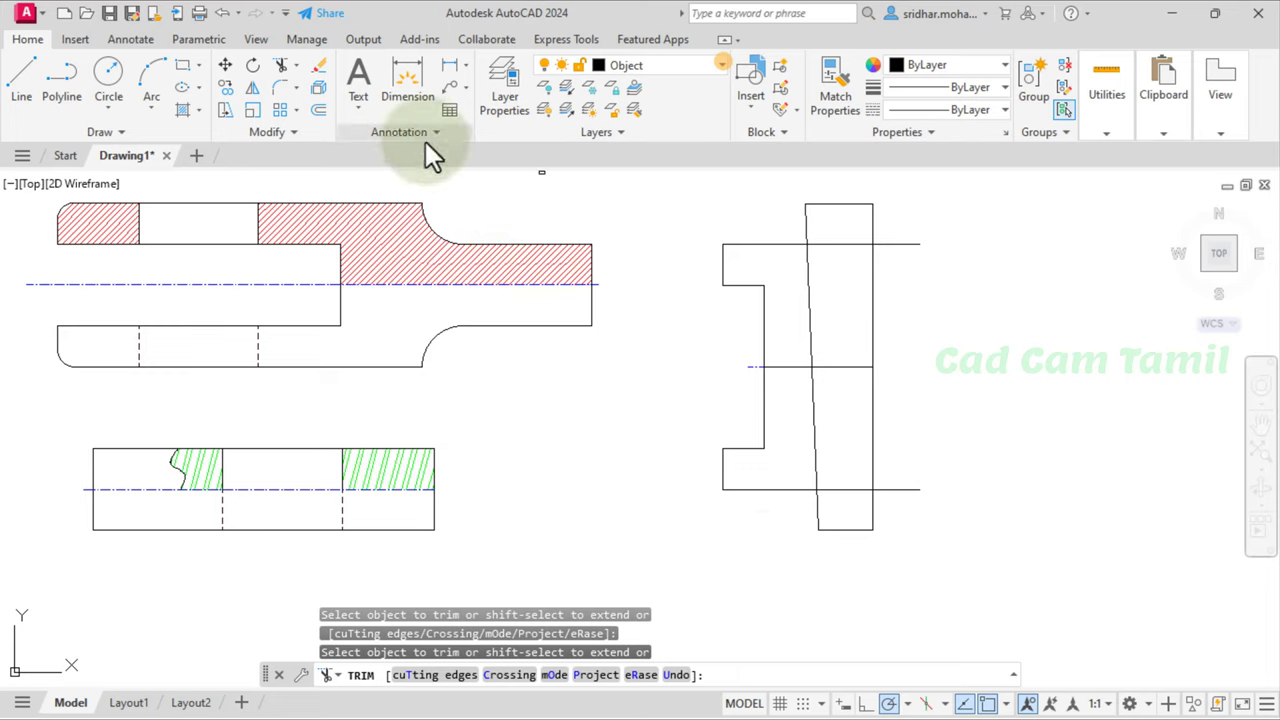
{"action": "left_click", "coordinate": [850, 244]}
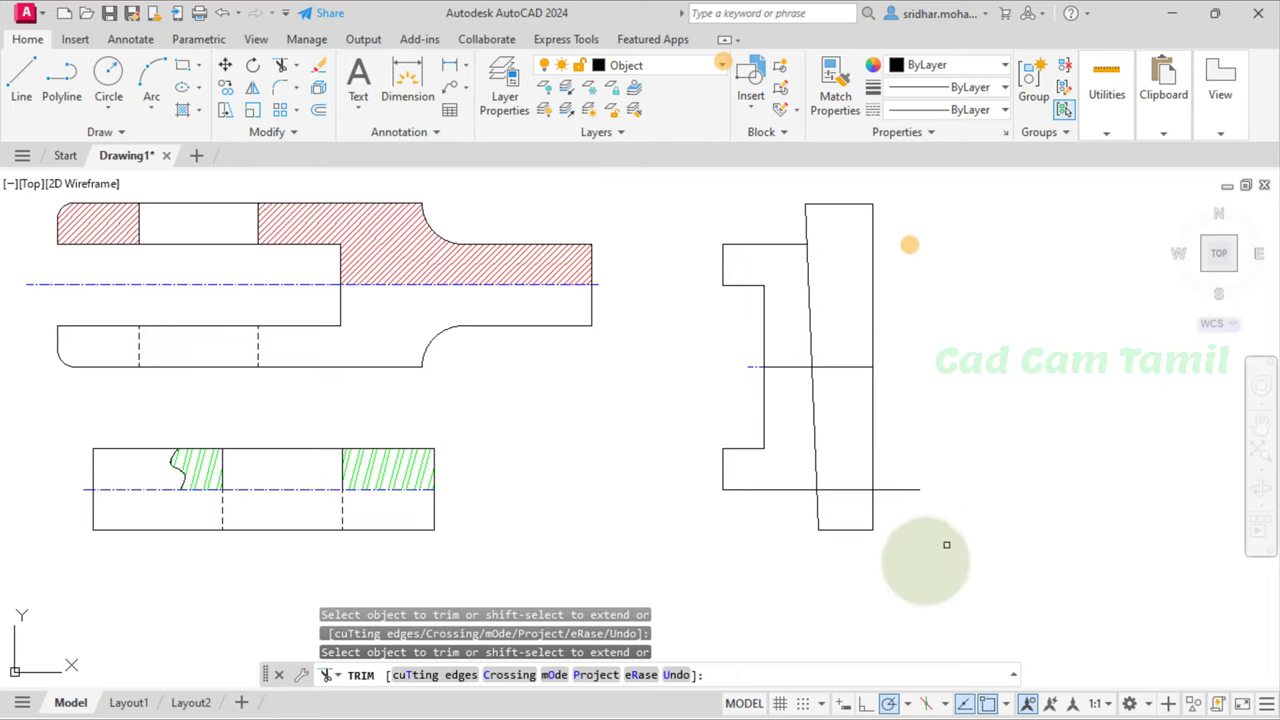
{"action": "left_click", "coordinate": [846, 491]}
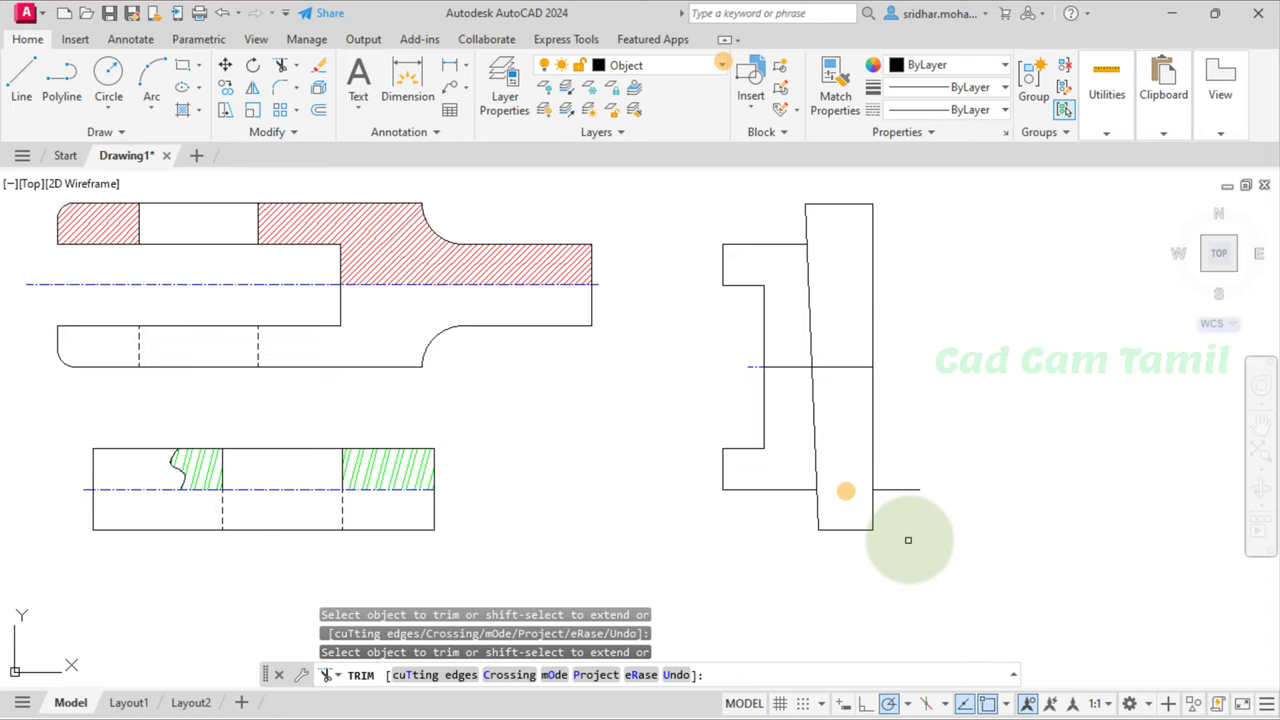
{"action": "left_click", "coordinate": [908, 489]}
{"action": "key", "text": "Escape"}
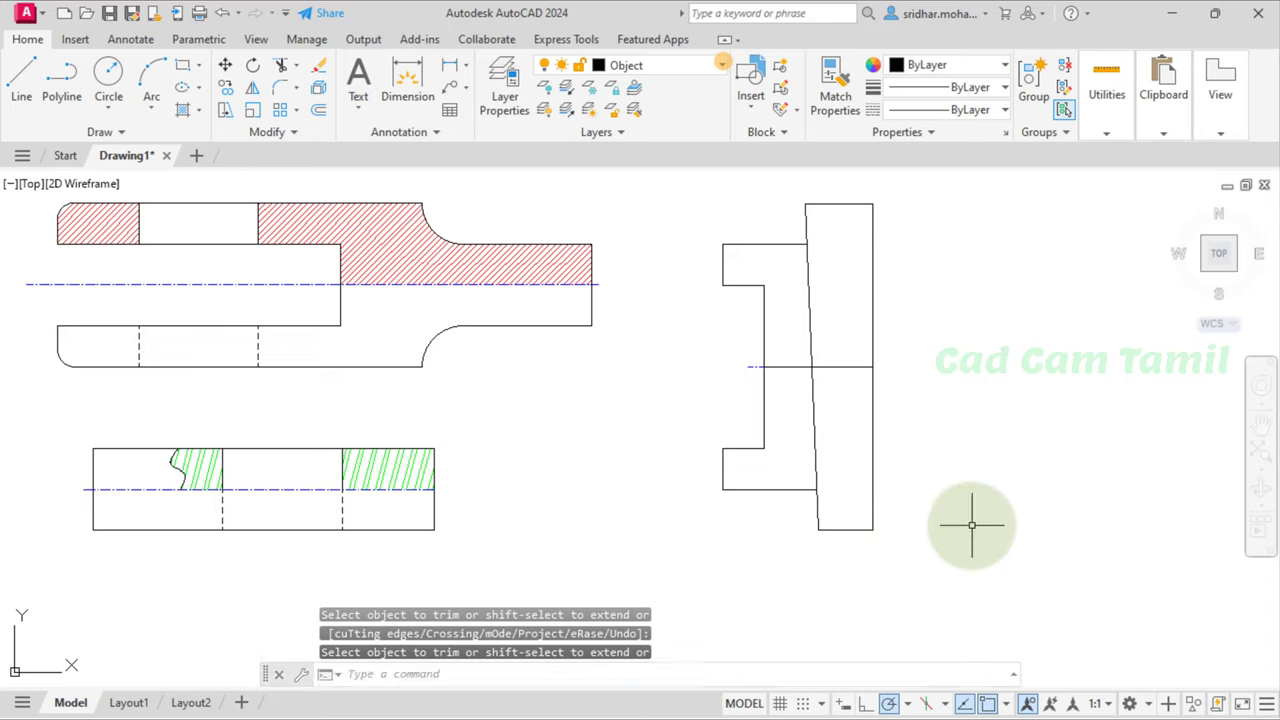
{"action": "left_click", "coordinate": [800, 368]}
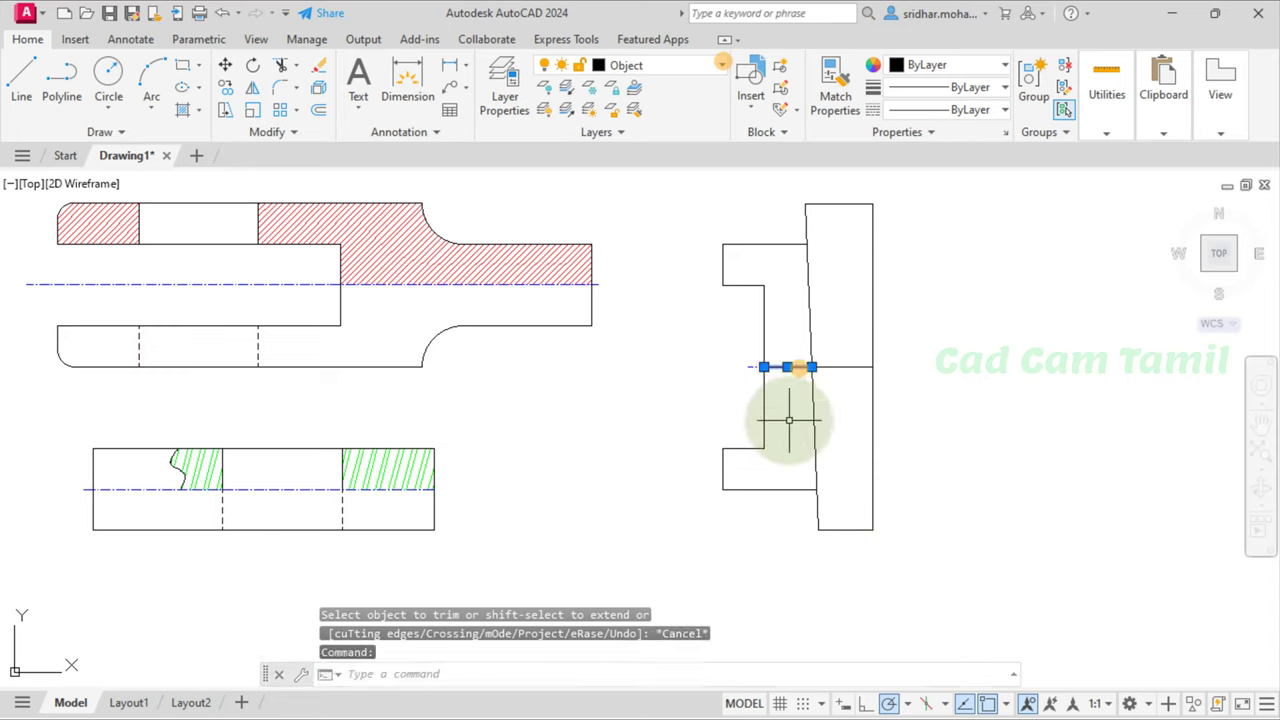
{"action": "key", "text": "Delete"}
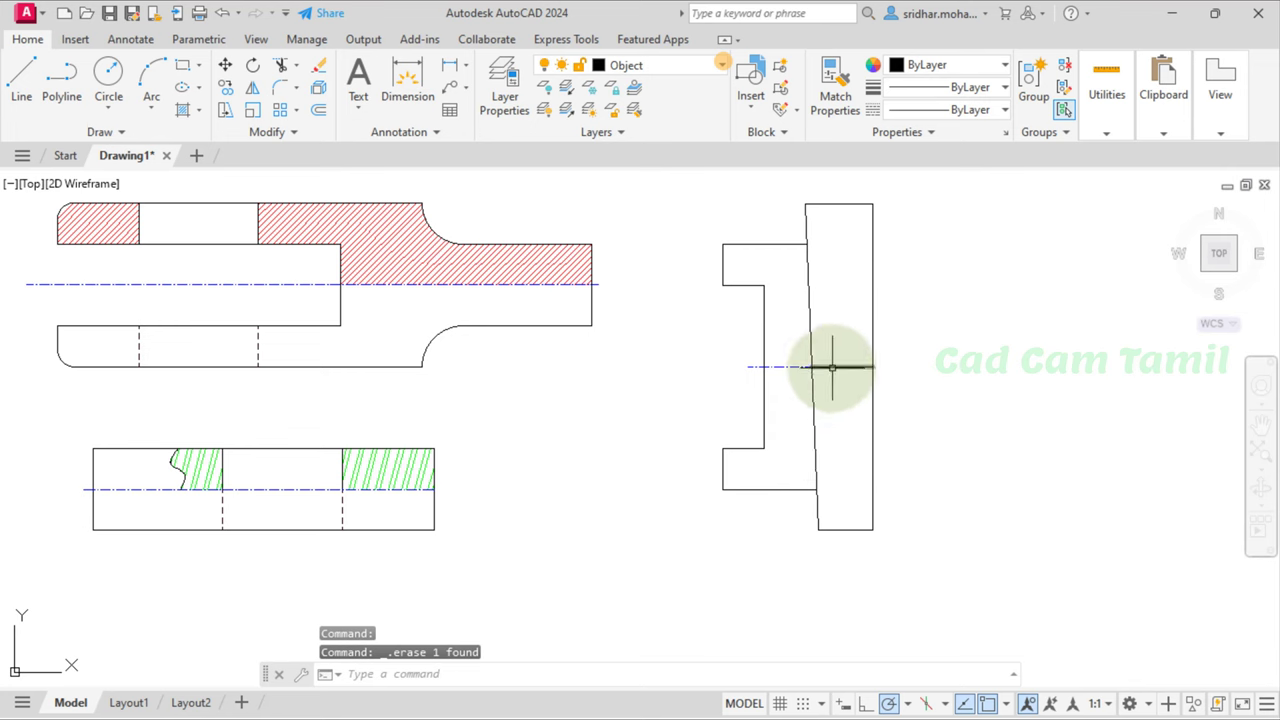
{"action": "key", "text": "alt+Tab"}
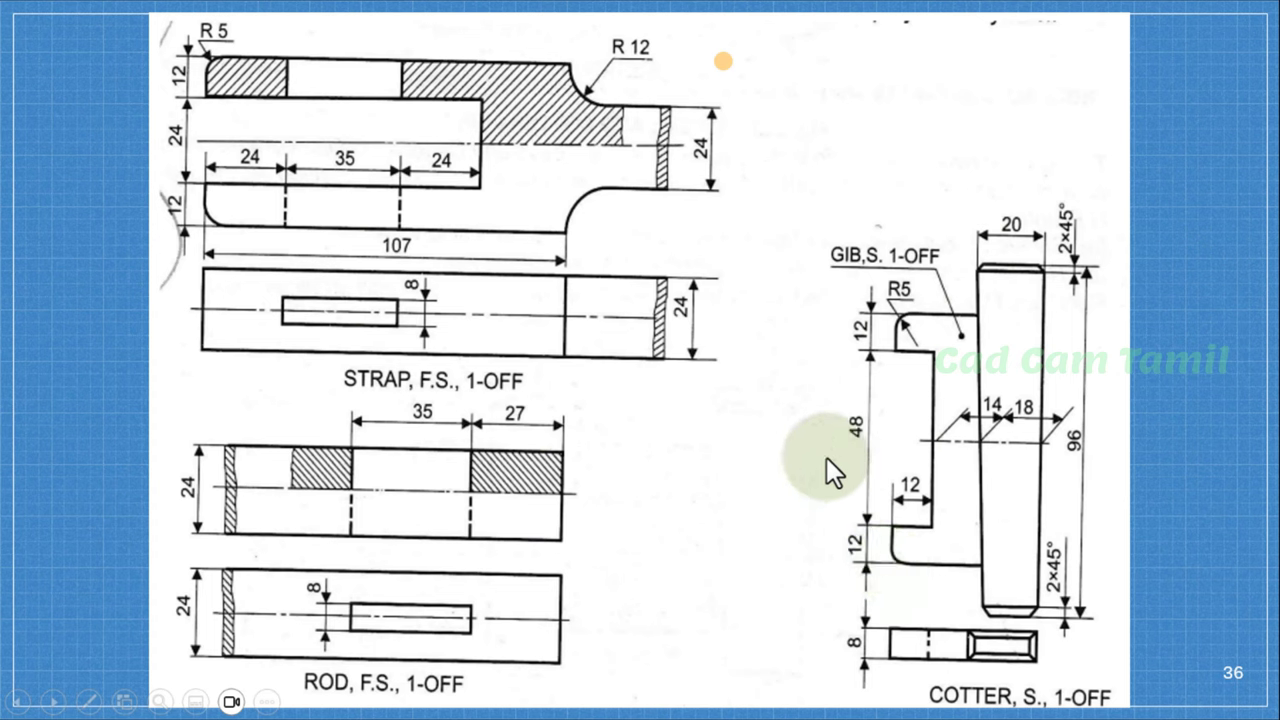
Step: Round the gib's top-left and bottom-left outer corners with radius 5 fillets, then view the reference slide
{"action": "key", "text": "alt+Tab"}
{"action": "left_click", "coordinate": [282, 87]}
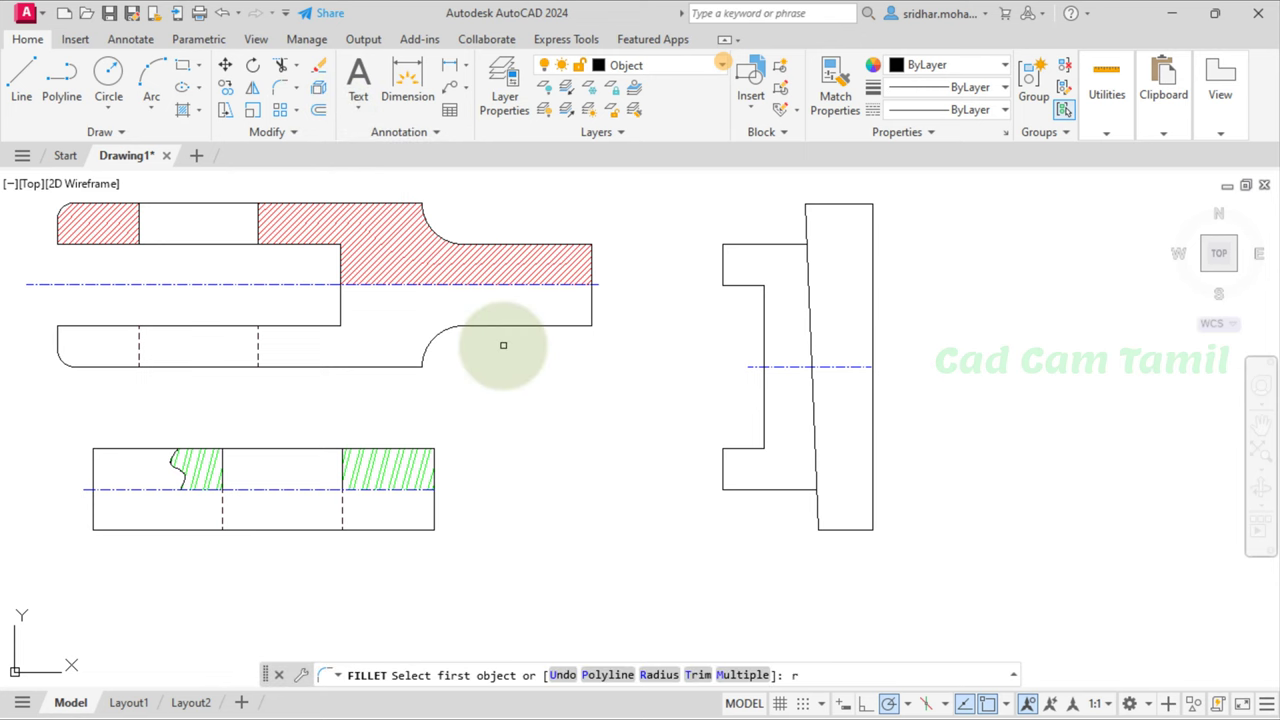
{"action": "type", "text": "r"}
{"action": "key", "text": "Return"}
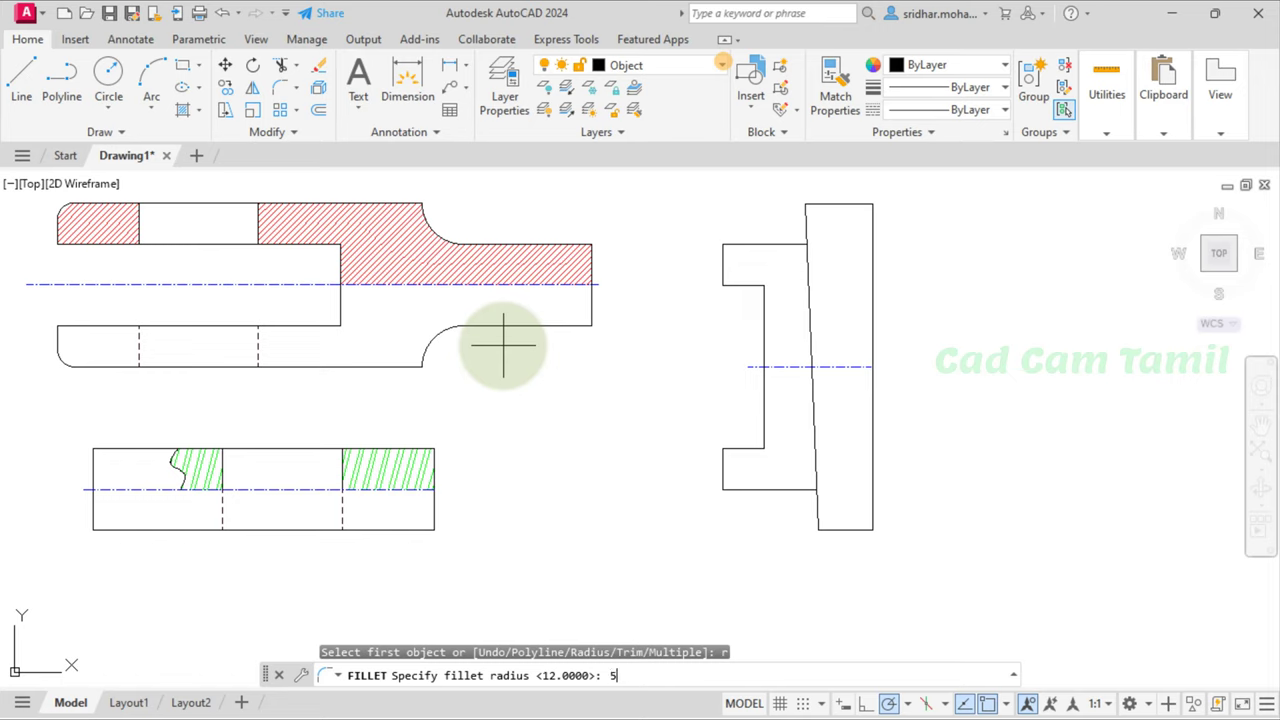
{"action": "type", "text": "5"}
{"action": "key", "text": "Return"}
{"action": "left_click", "coordinate": [733, 260]}
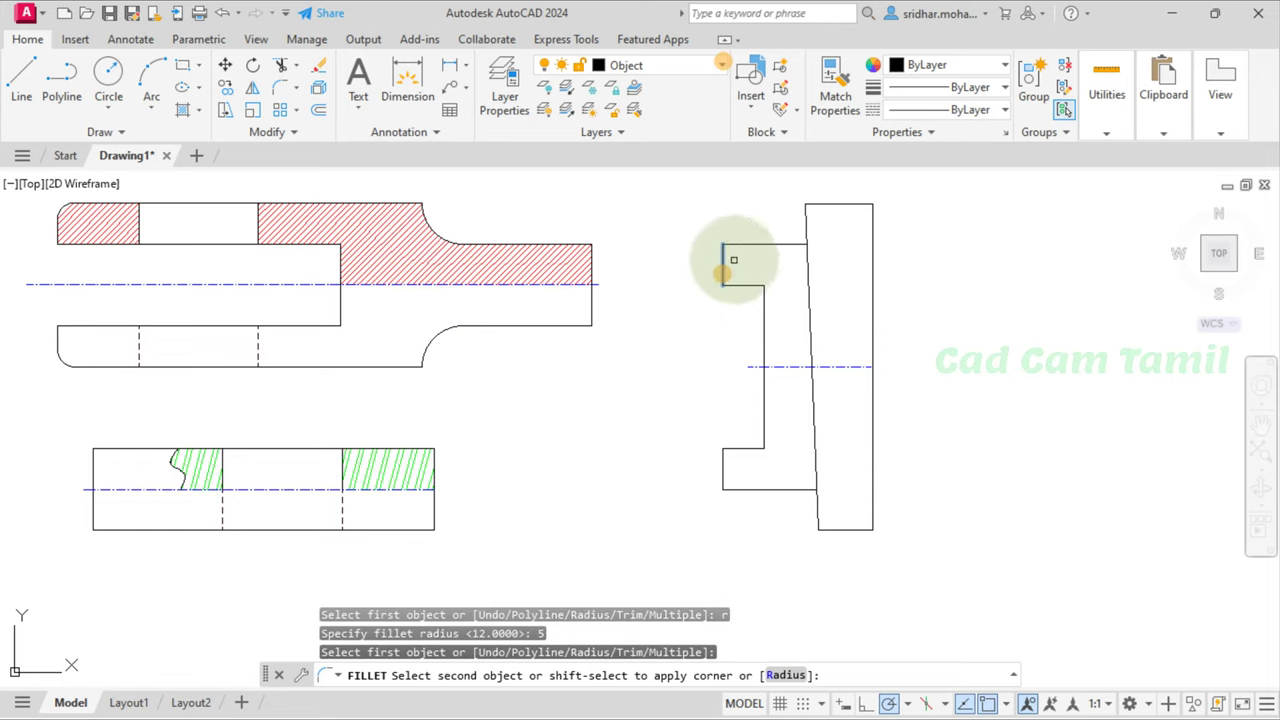
{"action": "left_click", "coordinate": [746, 246]}
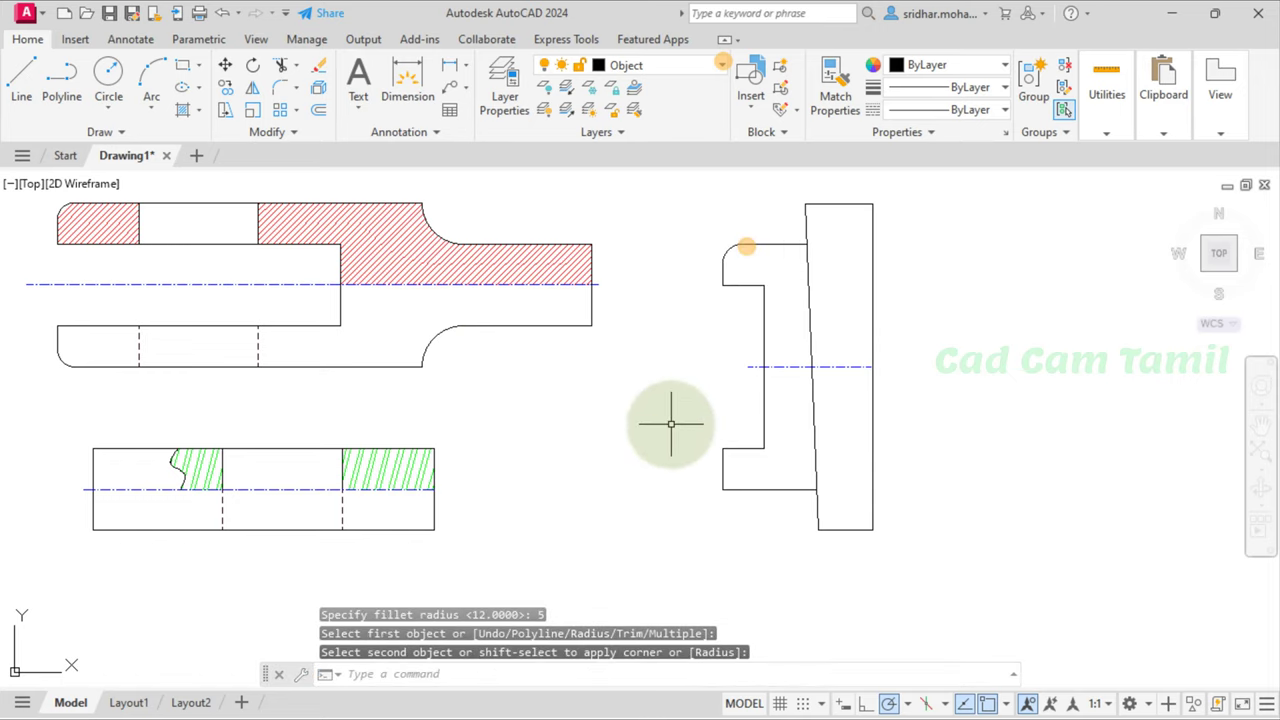
{"action": "key", "text": "Return"}
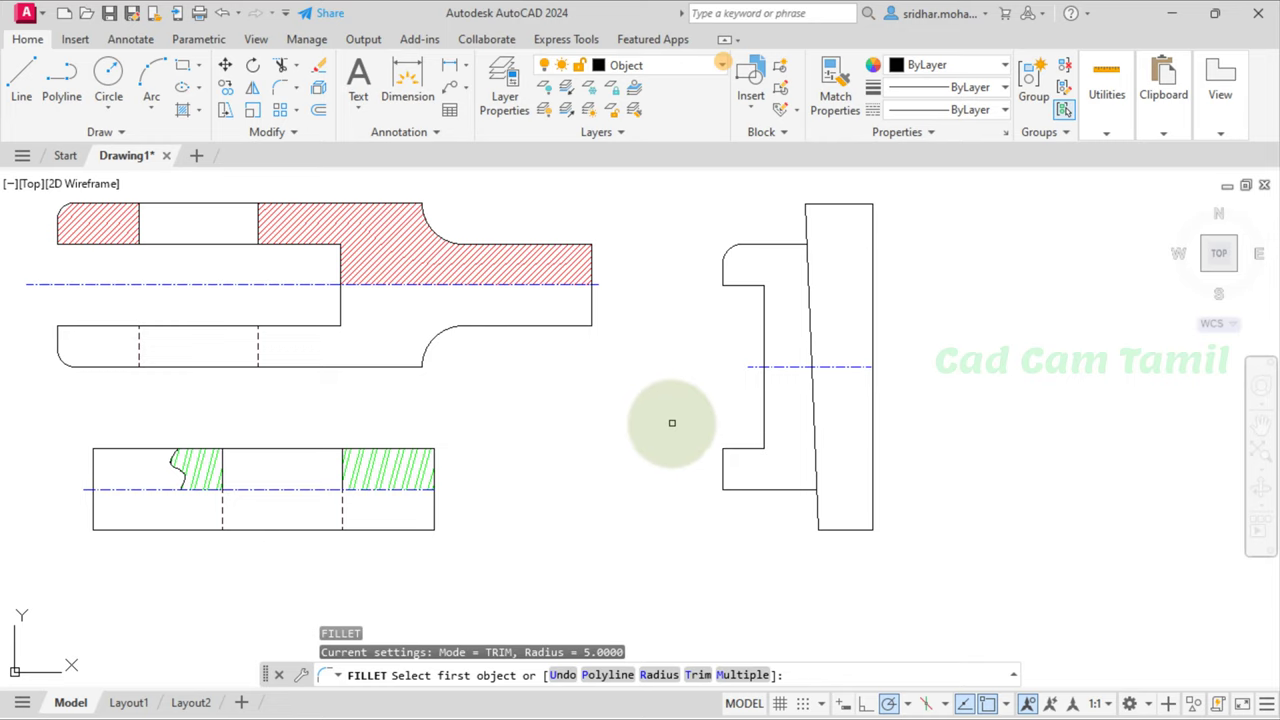
{"action": "left_click", "coordinate": [724, 470]}
{"action": "left_click", "coordinate": [743, 487]}
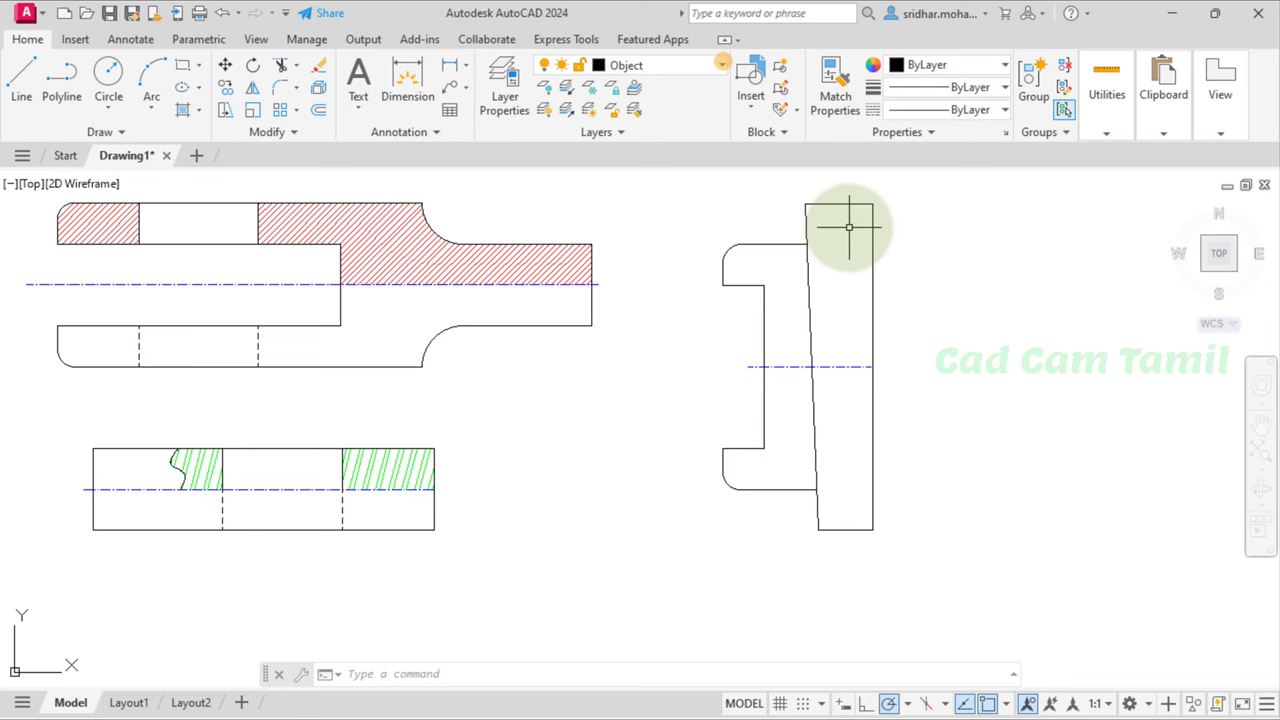
{"action": "key", "text": "alt+Tab"}
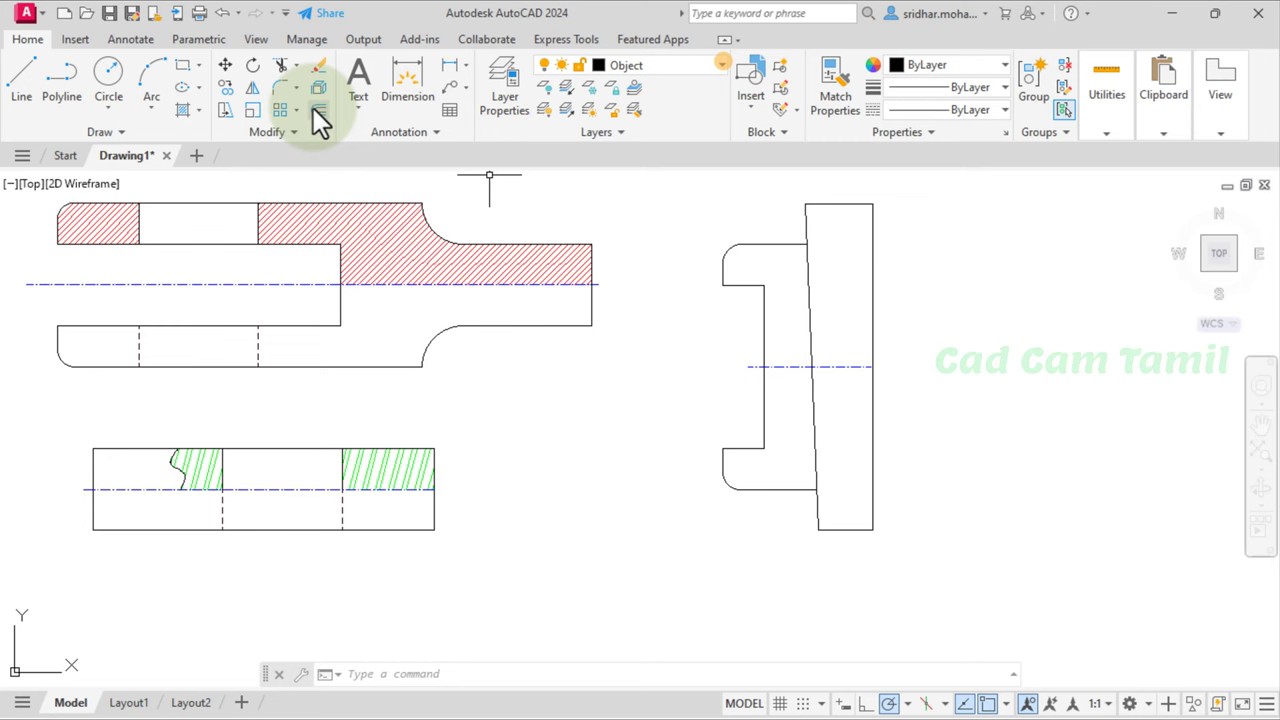
Step: Offset the cotter's top and bottom end lines 2 units inward
{"action": "left_click", "coordinate": [316, 109]}
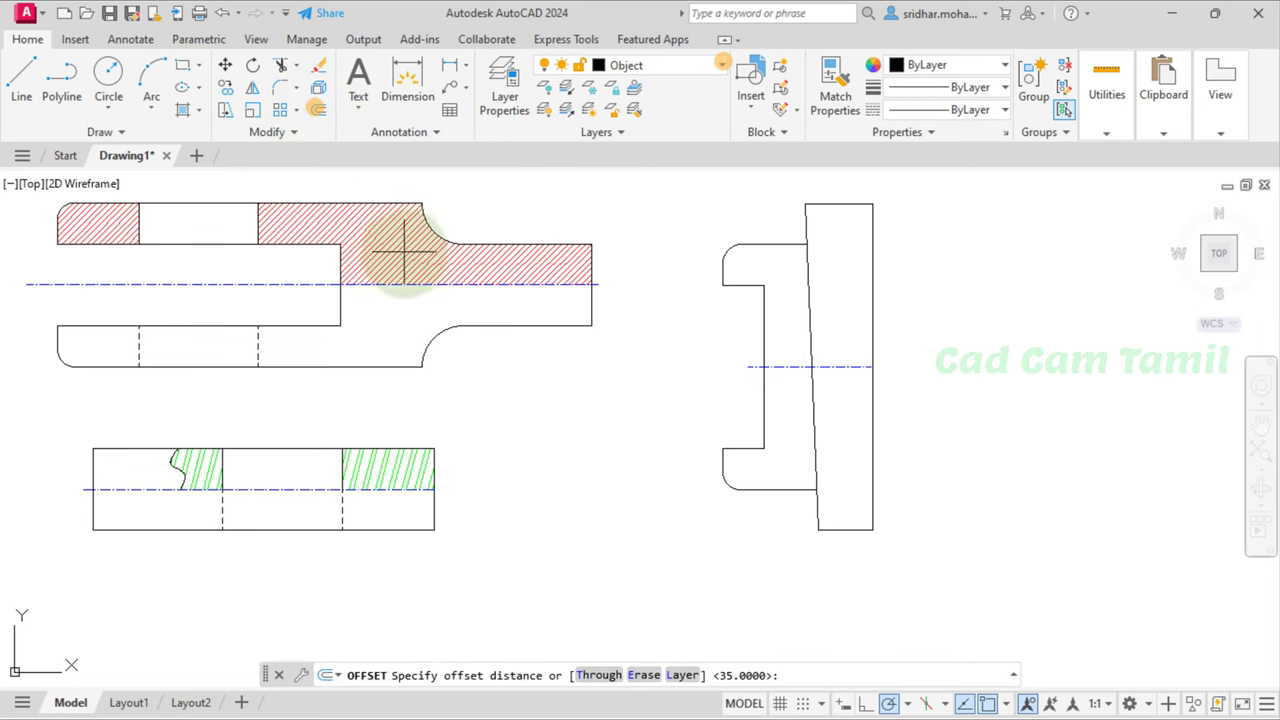
{"action": "key", "text": "Return"}
{"action": "left_click", "coordinate": [418, 250]}
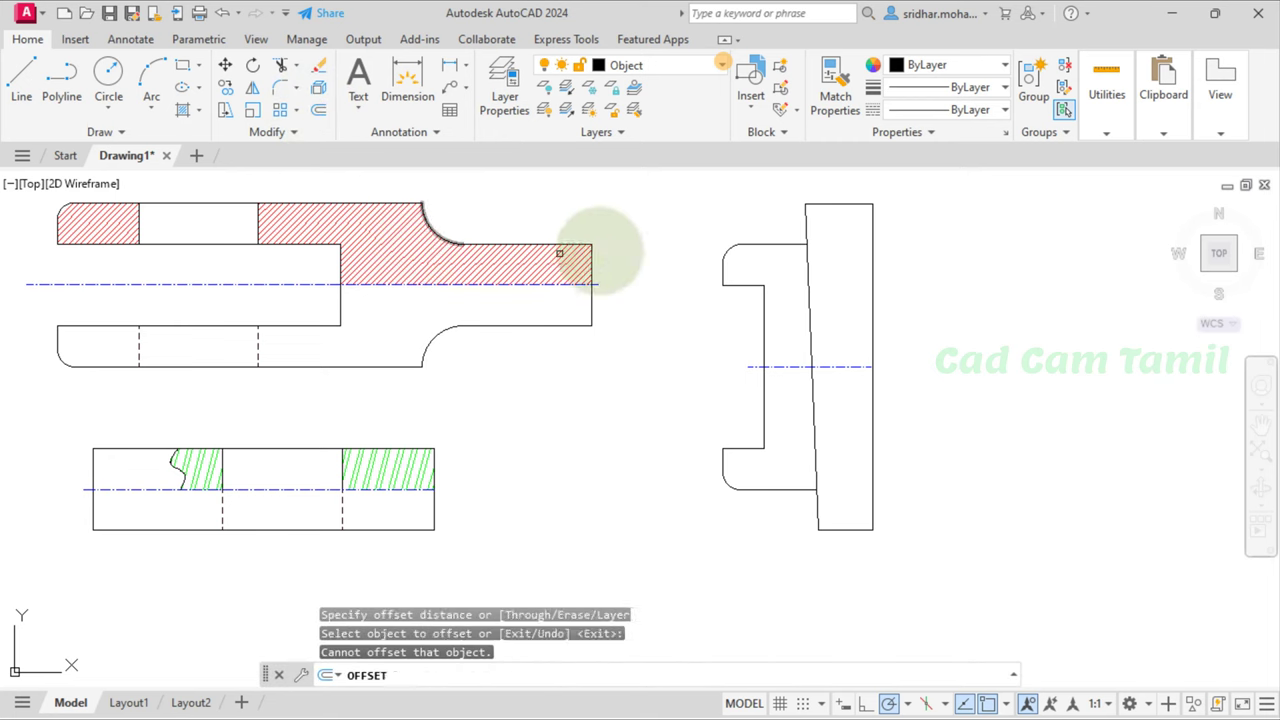
{"action": "left_click", "coordinate": [826, 205]}
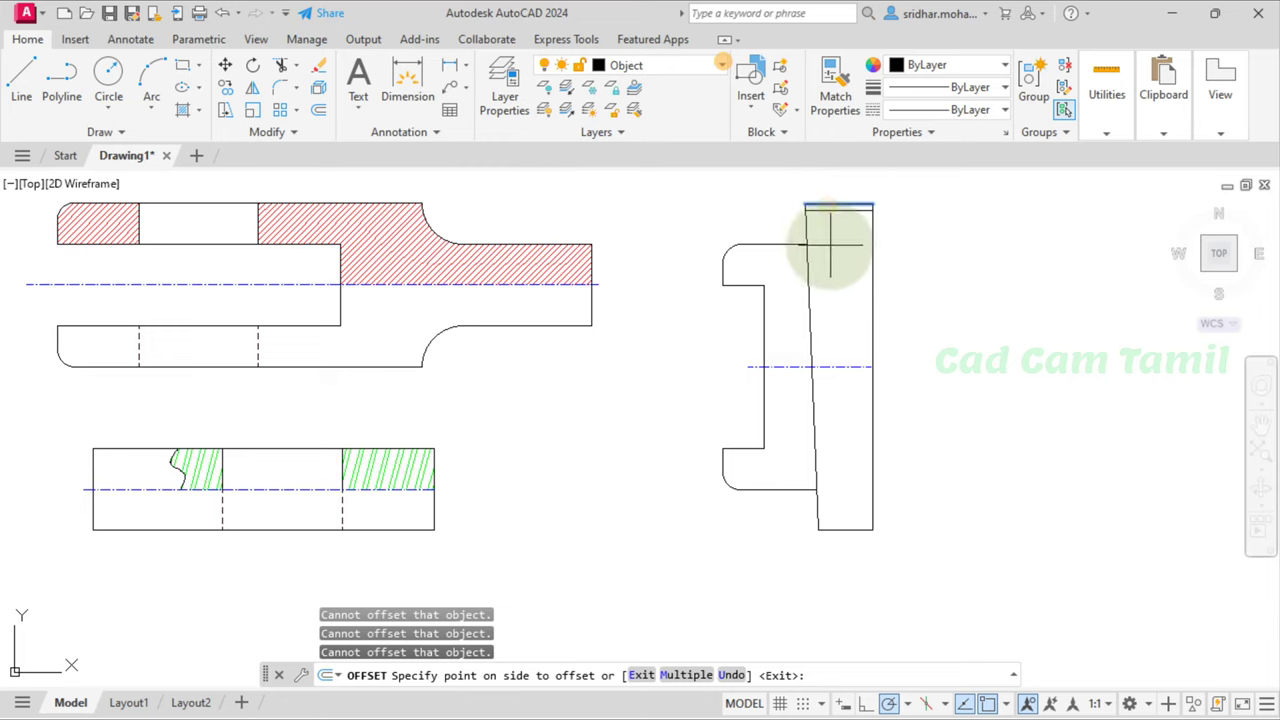
{"action": "left_click", "coordinate": [829, 246]}
{"action": "left_click", "coordinate": [841, 526]}
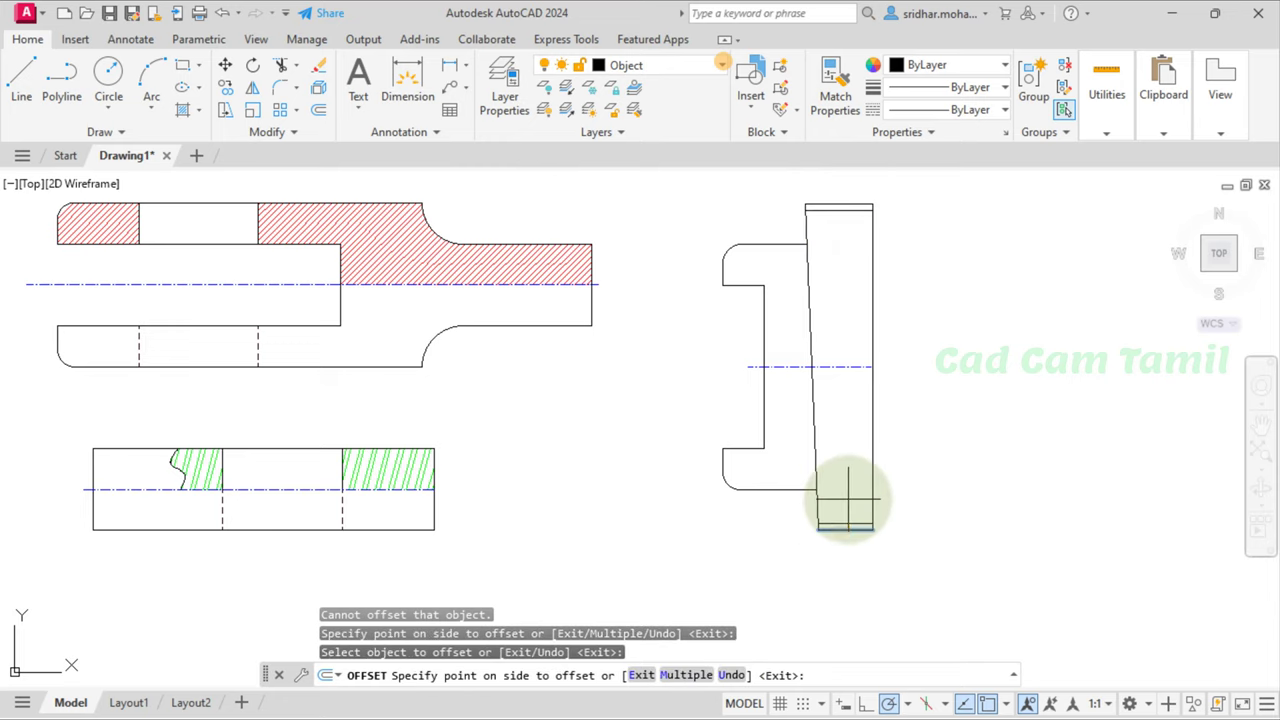
{"action": "left_click", "coordinate": [847, 500]}
{"action": "key", "text": "Escape"}
Step: Begin a chamfer line at the cotter's top-right corner
{"action": "scroll", "coordinate": [905, 195], "scroll_direction": "down", "scroll_amount": 2}
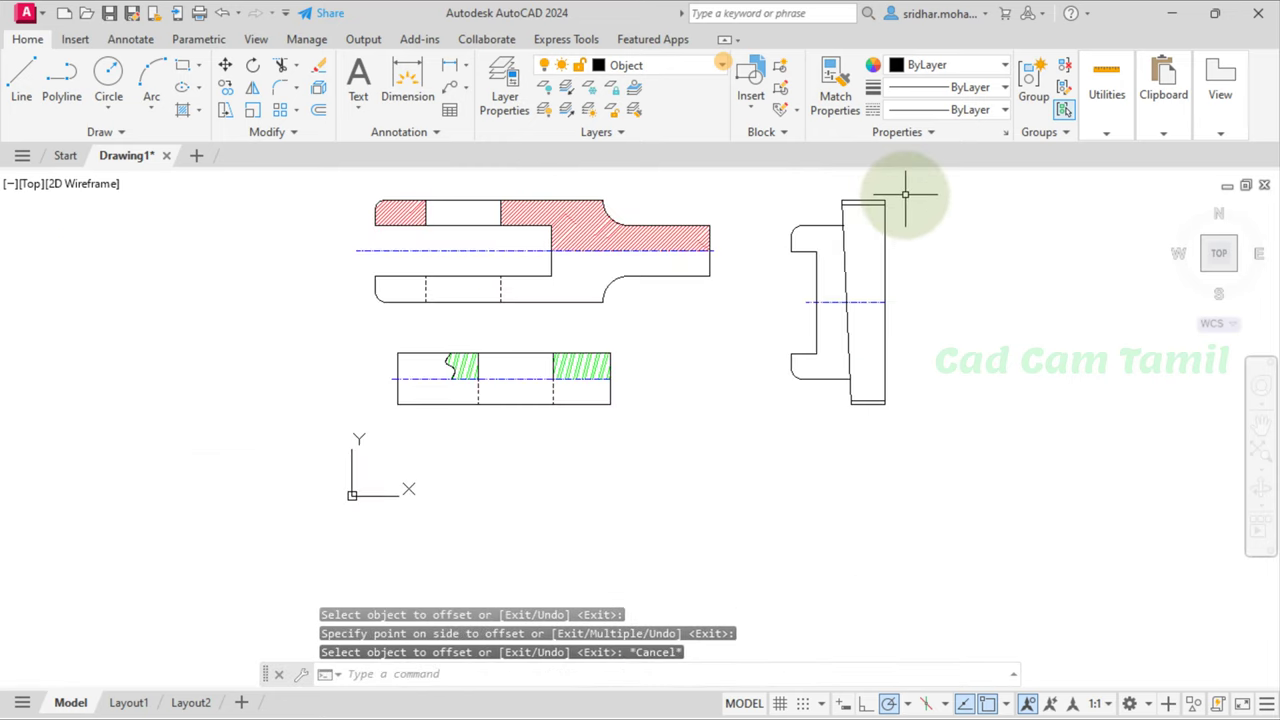
{"action": "scroll", "coordinate": [905, 195], "scroll_direction": "up", "scroll_amount": 6}
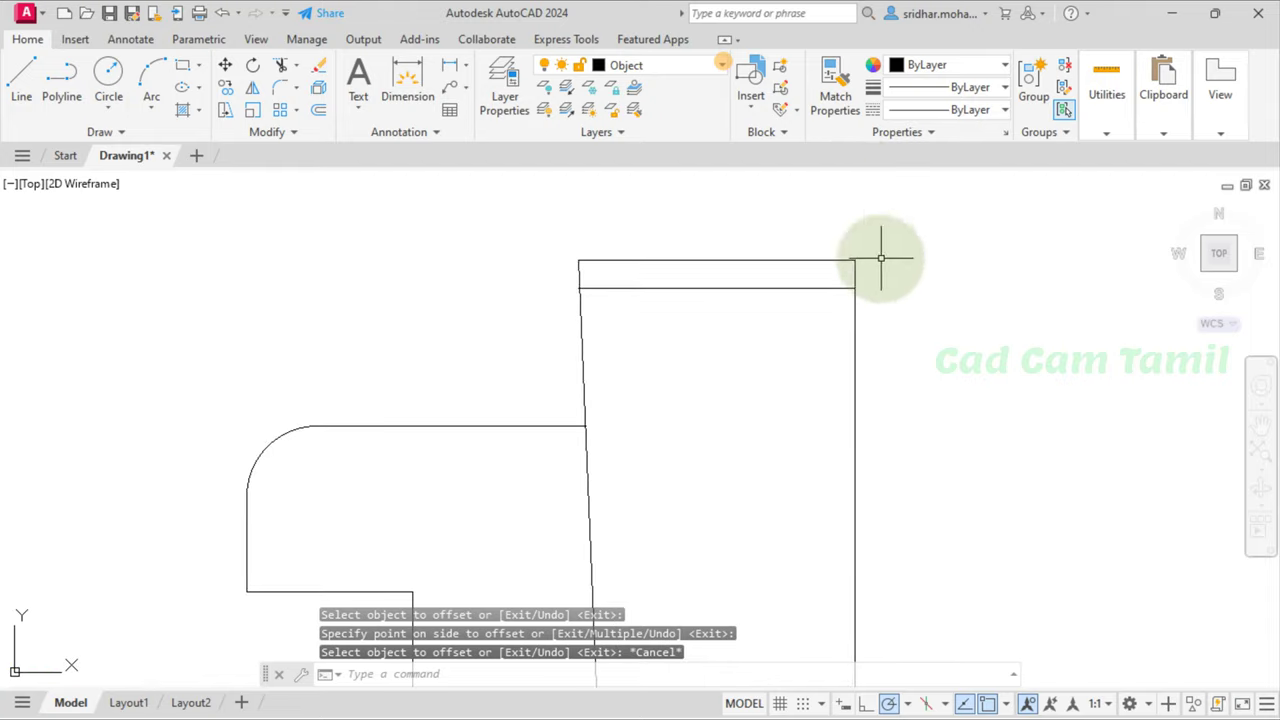
{"action": "left_click", "coordinate": [22, 75]}
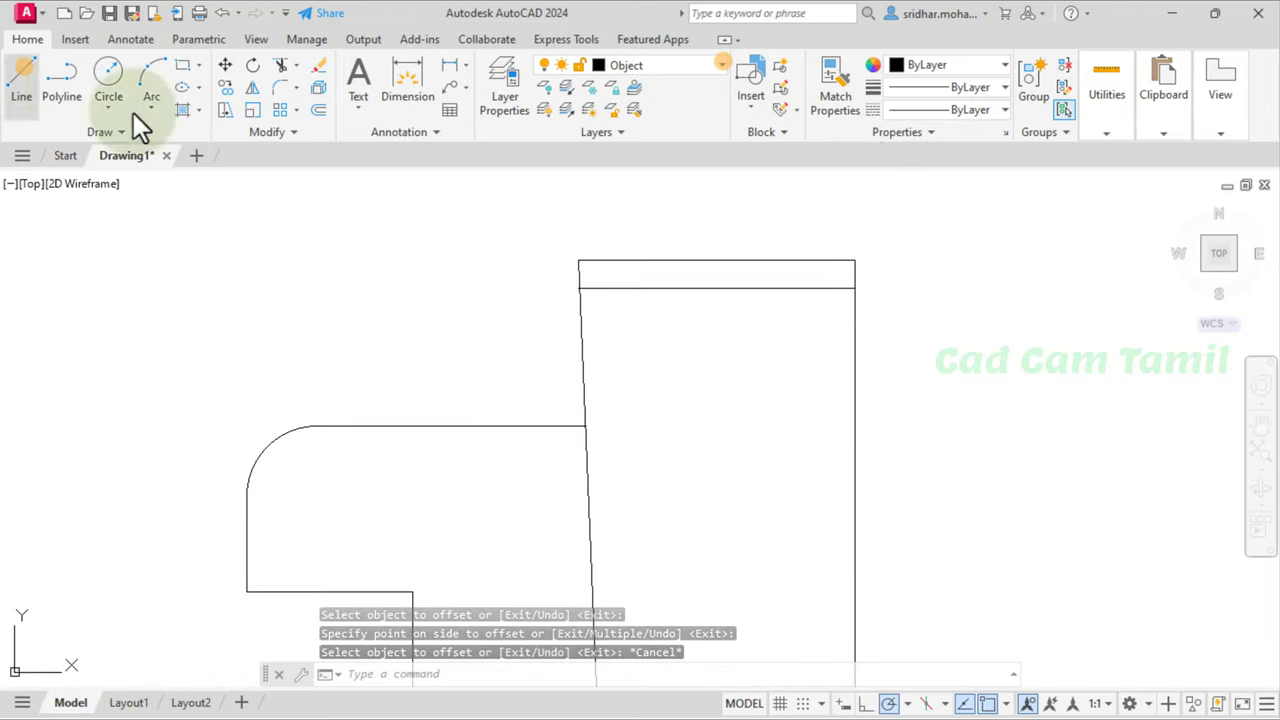
{"action": "left_click", "coordinate": [855, 289]}
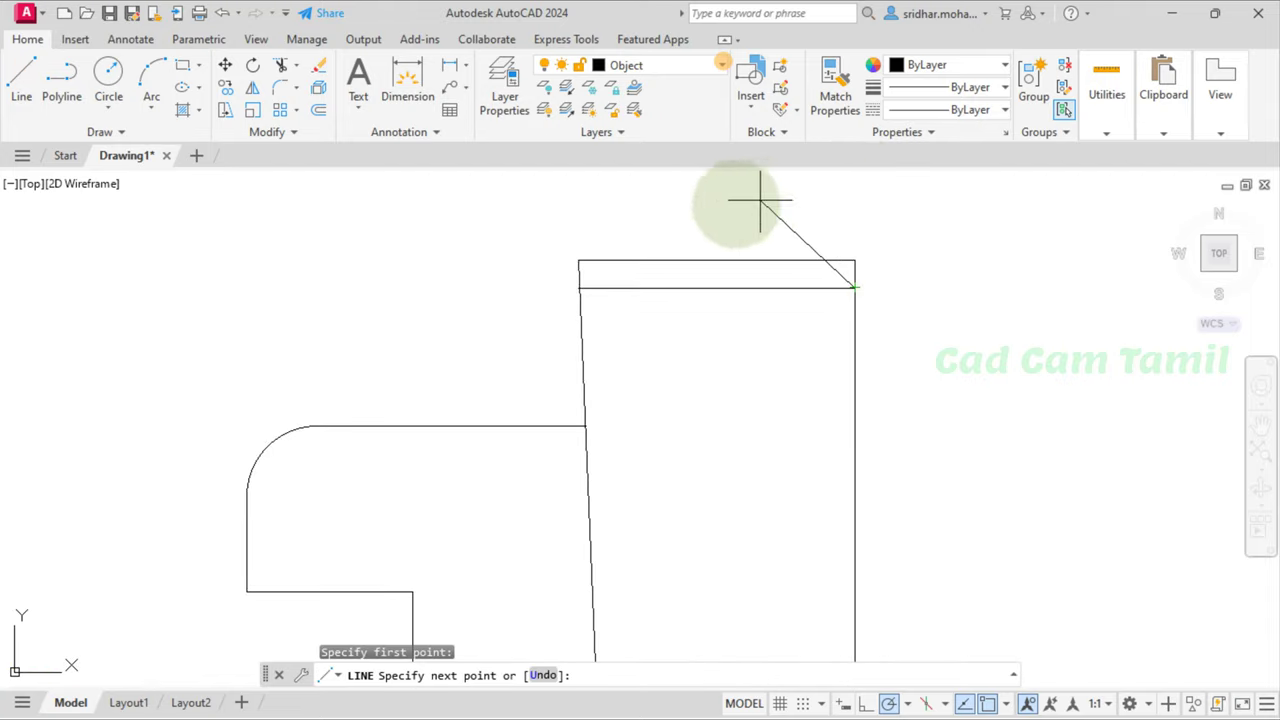
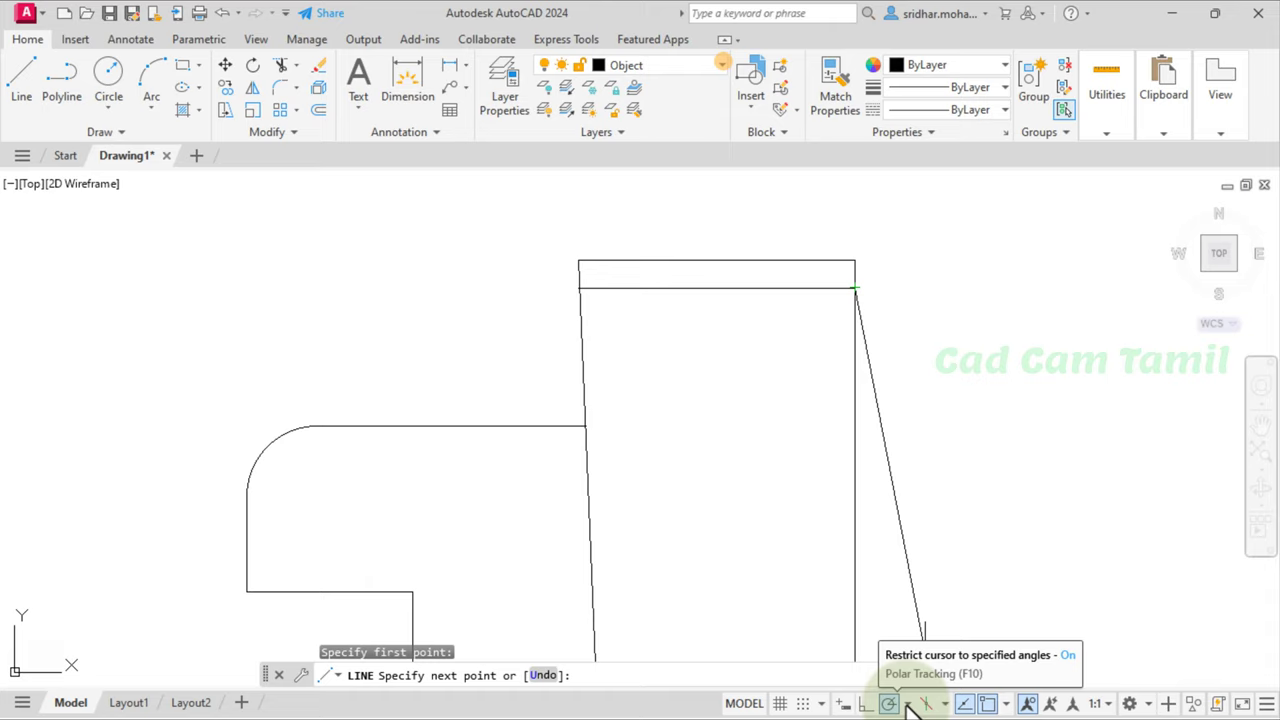
Step: Set polar tracking to 45° and draw 135° and 45° lines from the cotter's top corners
{"action": "left_click", "coordinate": [908, 704]}
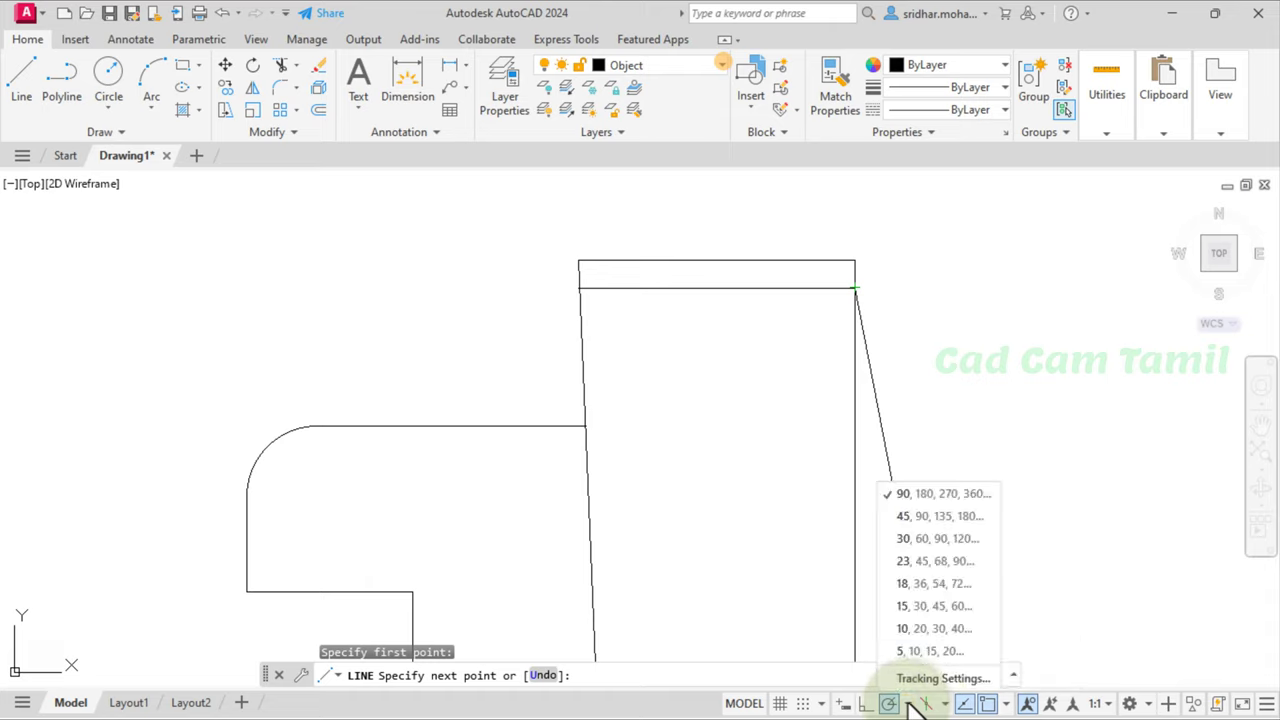
{"action": "left_click", "coordinate": [934, 520]}
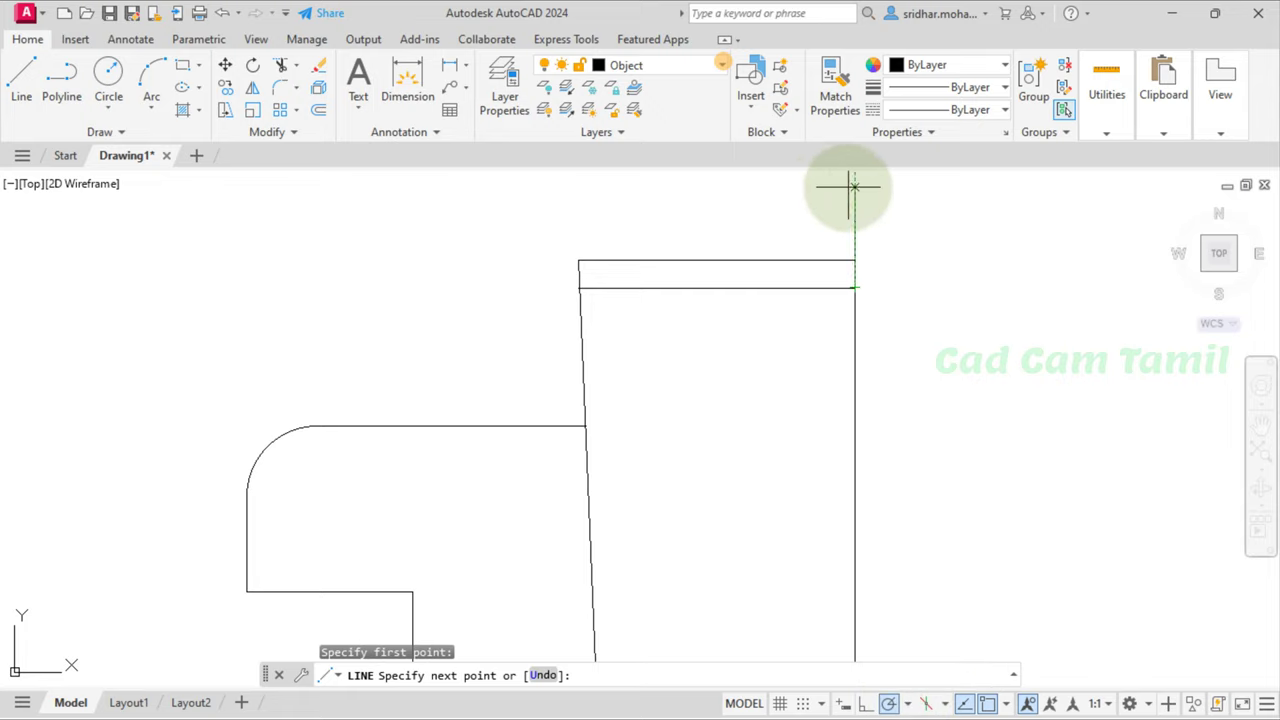
{"action": "left_click", "coordinate": [776, 206]}
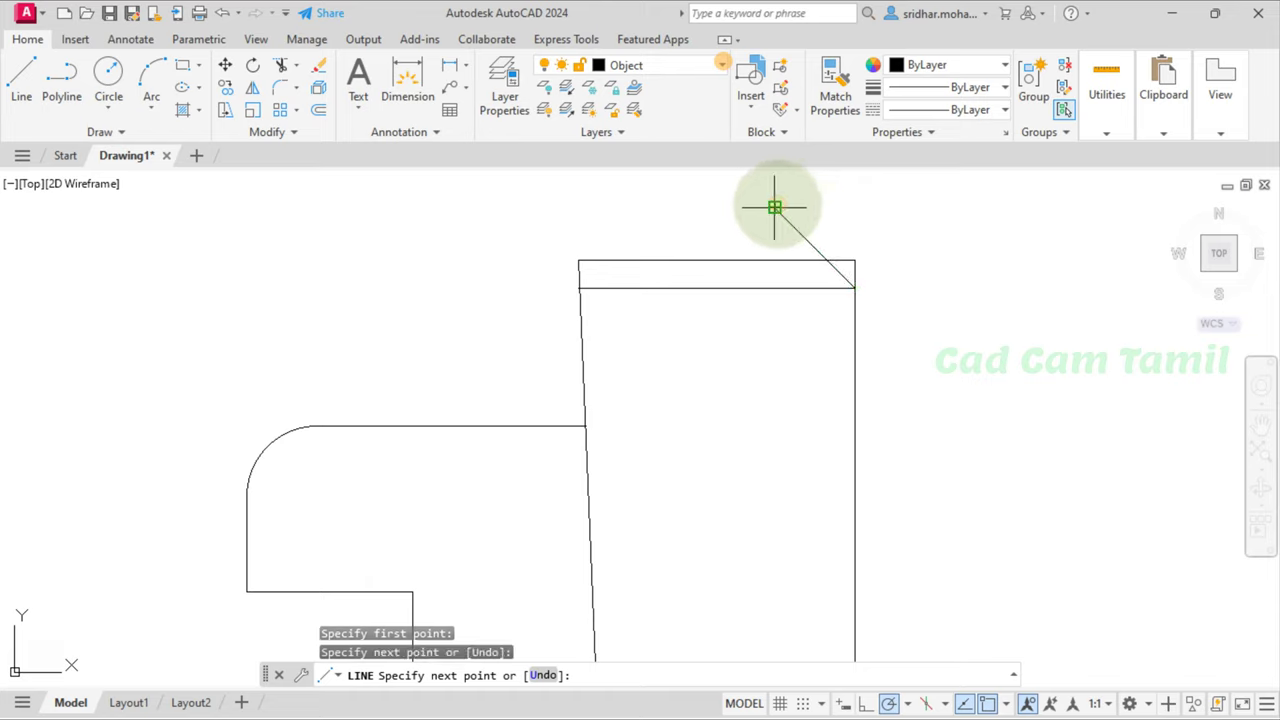
{"action": "key", "text": "Return"}
{"action": "key", "text": "Return"}
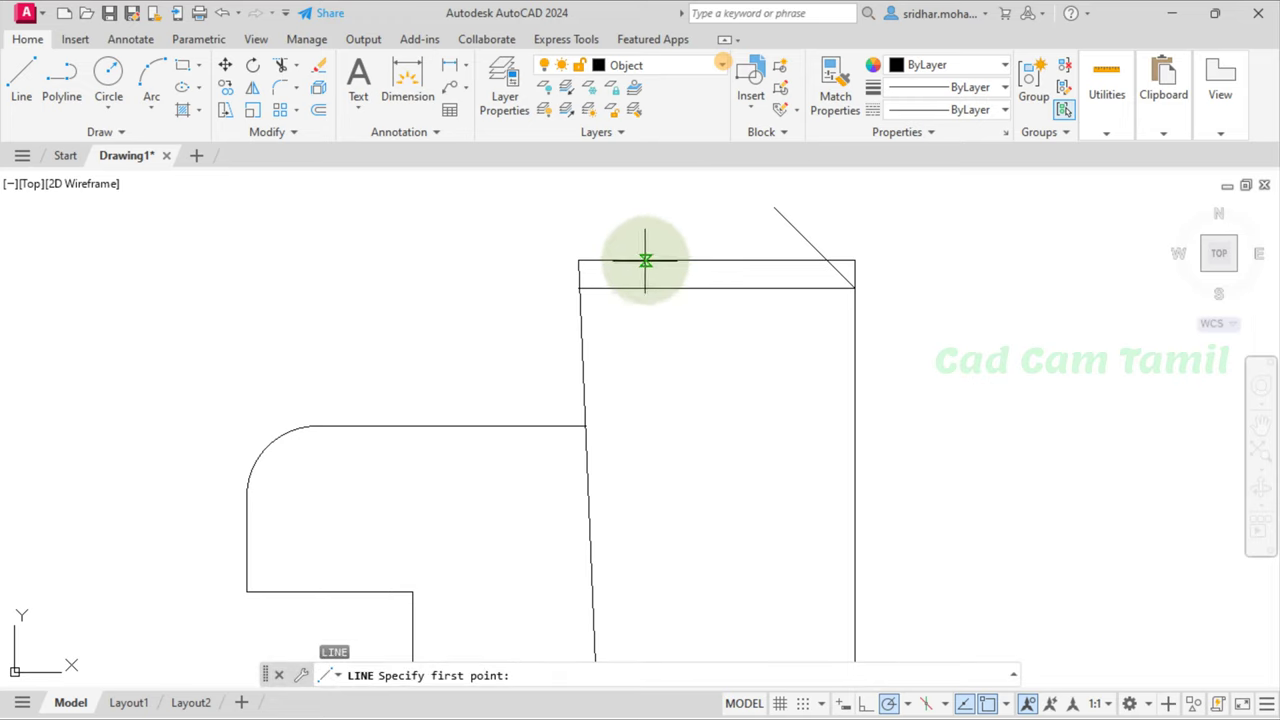
{"action": "left_click", "coordinate": [580, 287]}
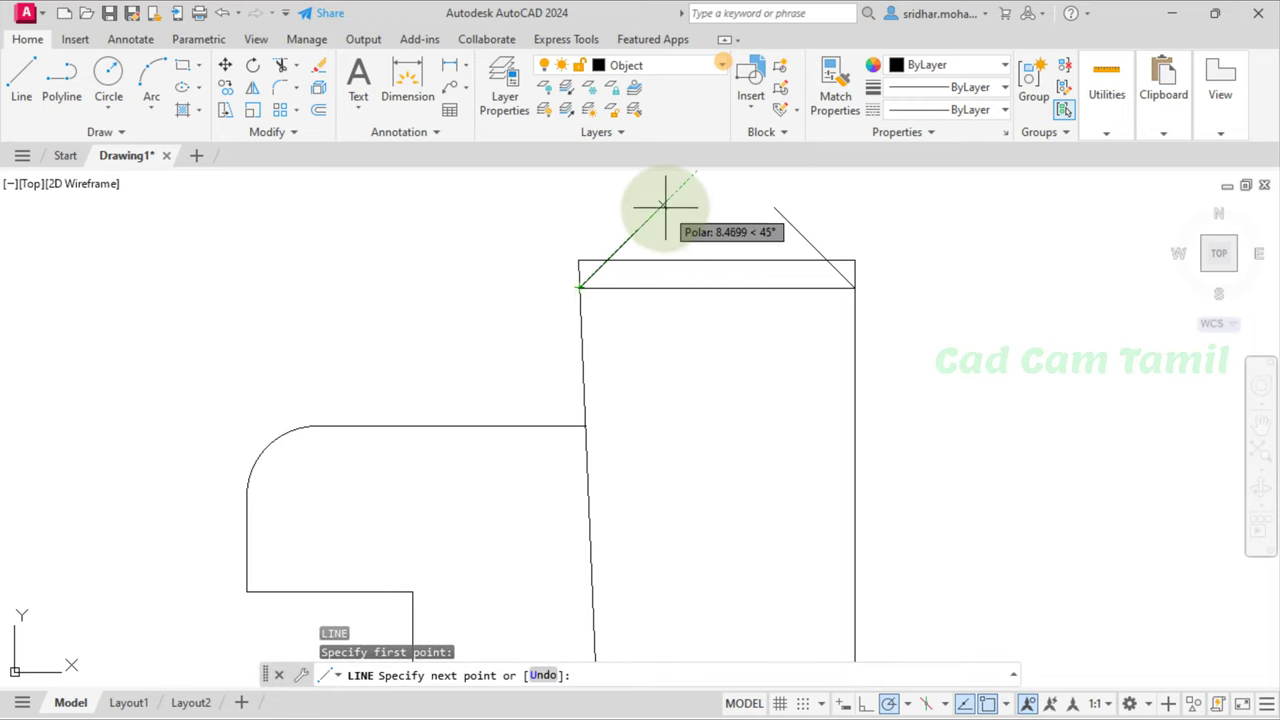
{"action": "left_click", "coordinate": [663, 206]}
{"action": "key", "text": "Return"}
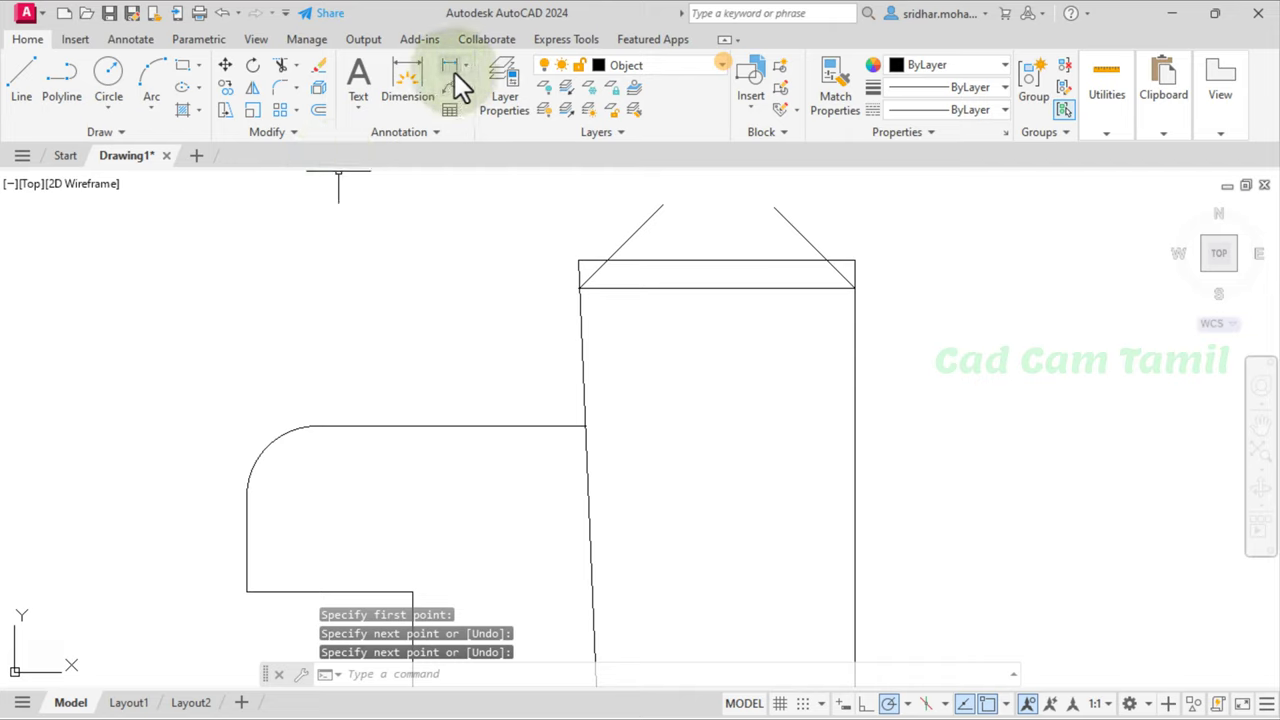
Step: Trim the corners and overhanging diagonals to form 45° chamfers at the top
{"action": "left_click", "coordinate": [298, 66]}
{"action": "left_click", "coordinate": [626, 241]}
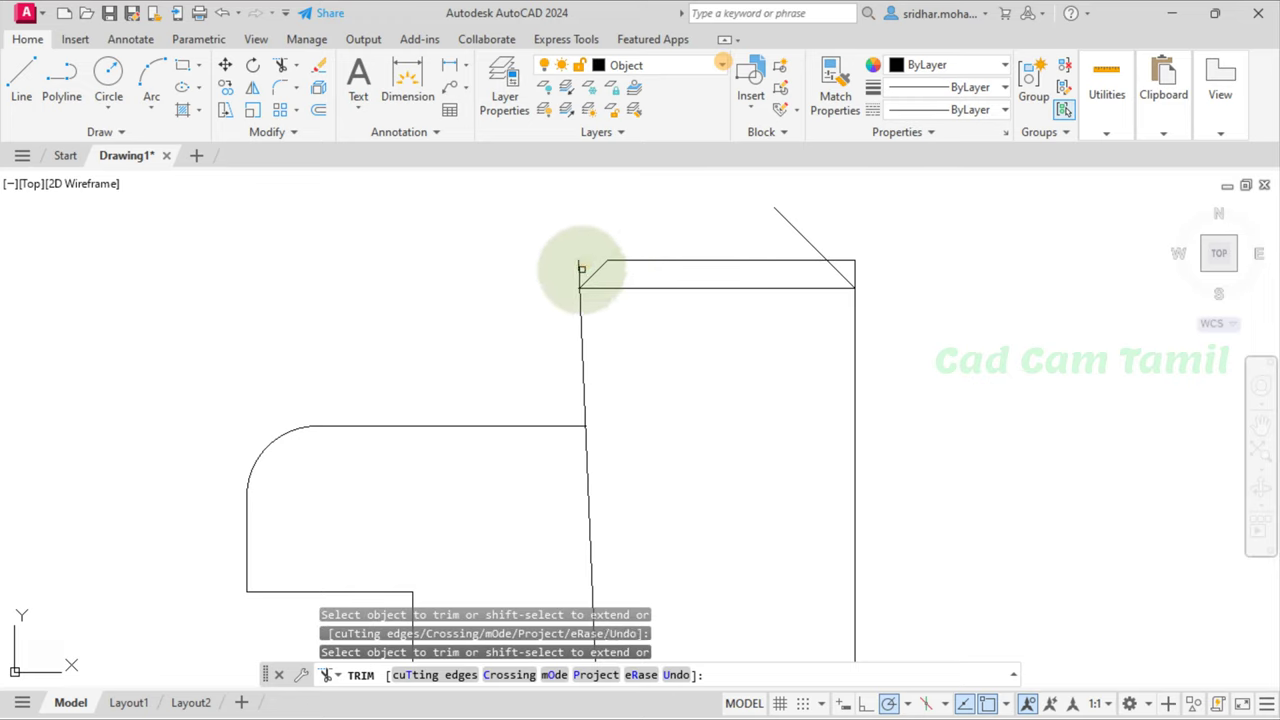
{"action": "left_click", "coordinate": [780, 210]}
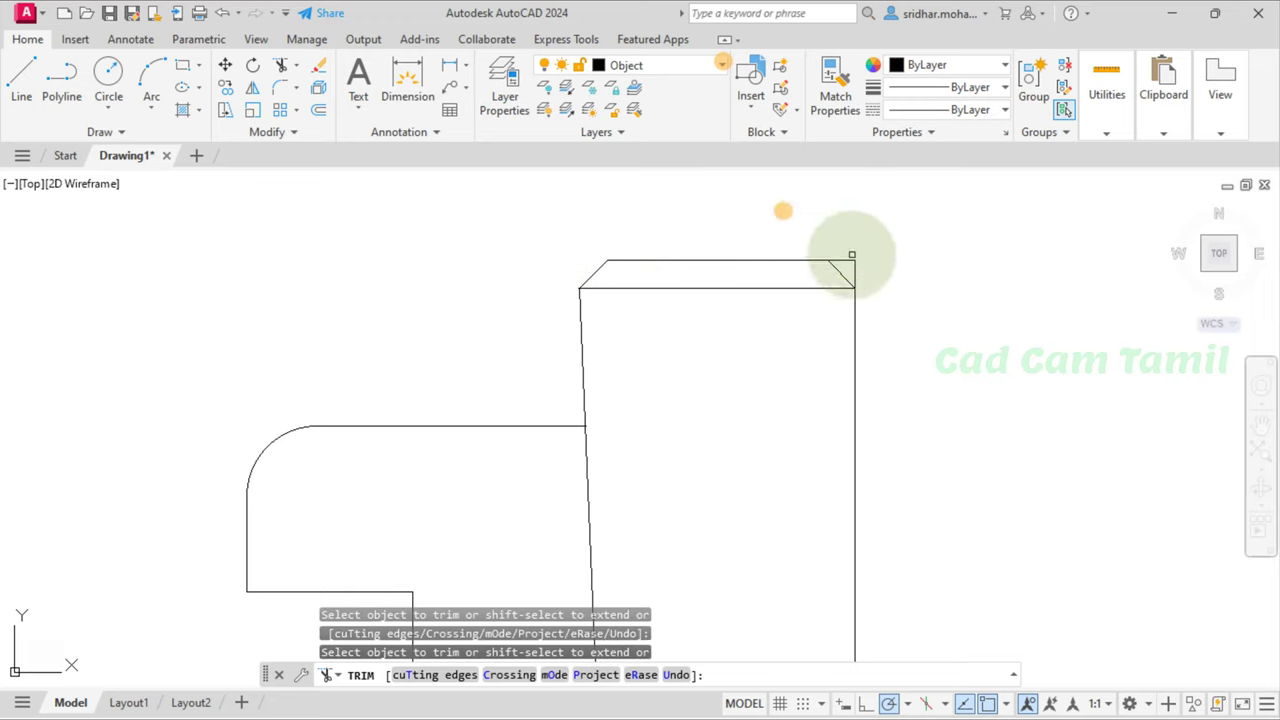
Step: Draw 315° and 225° lines from the cotter's bottom-left and bottom-right corners
{"action": "scroll", "coordinate": [740, 209], "scroll_direction": "up", "scroll_amount": 2}
{"action": "scroll", "coordinate": [738, 210], "scroll_direction": "down", "scroll_amount": 5}
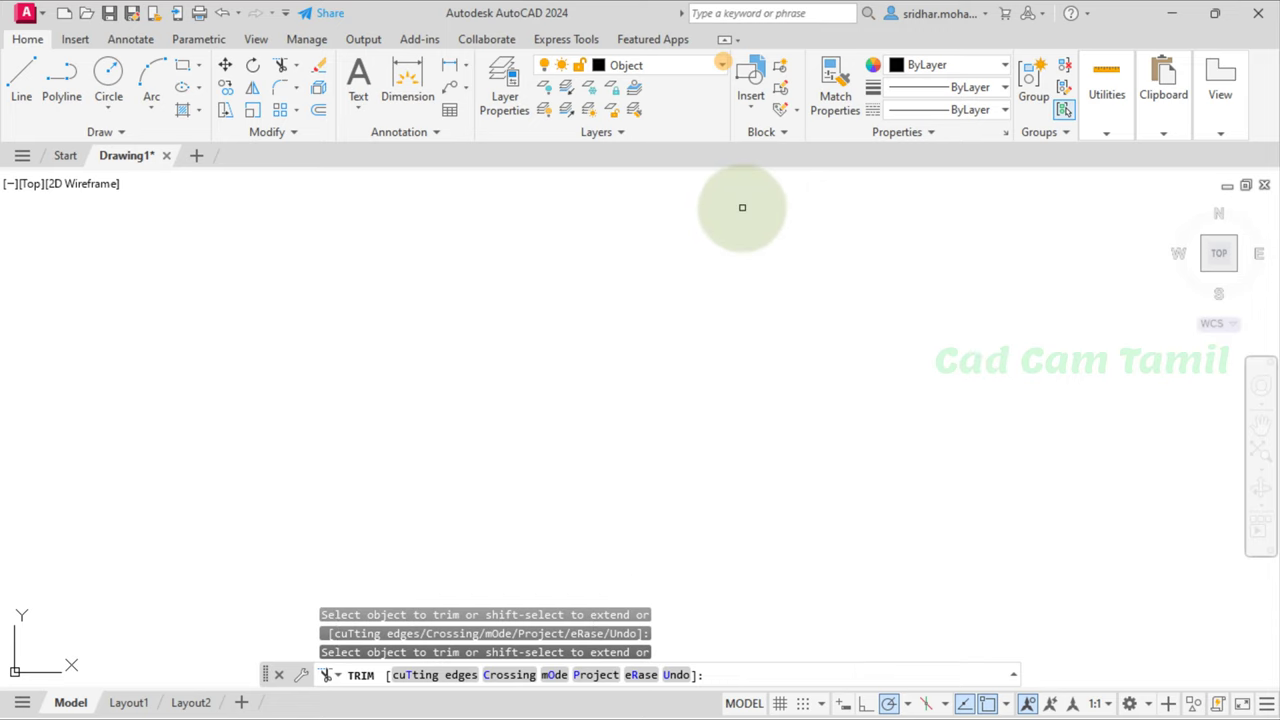
{"action": "scroll", "coordinate": [738, 210], "scroll_direction": "down", "scroll_amount": 3}
{"action": "scroll", "coordinate": [743, 440], "scroll_direction": "up", "scroll_amount": 5}
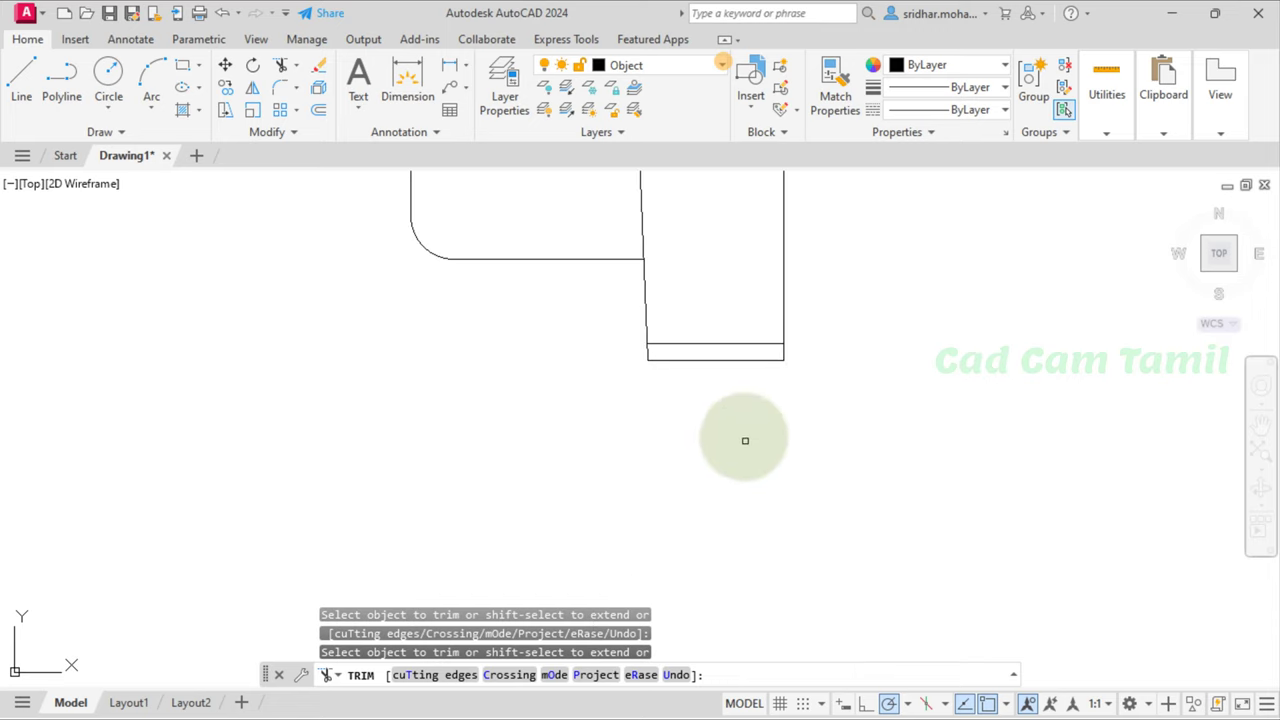
{"action": "key", "text": "Escape"}
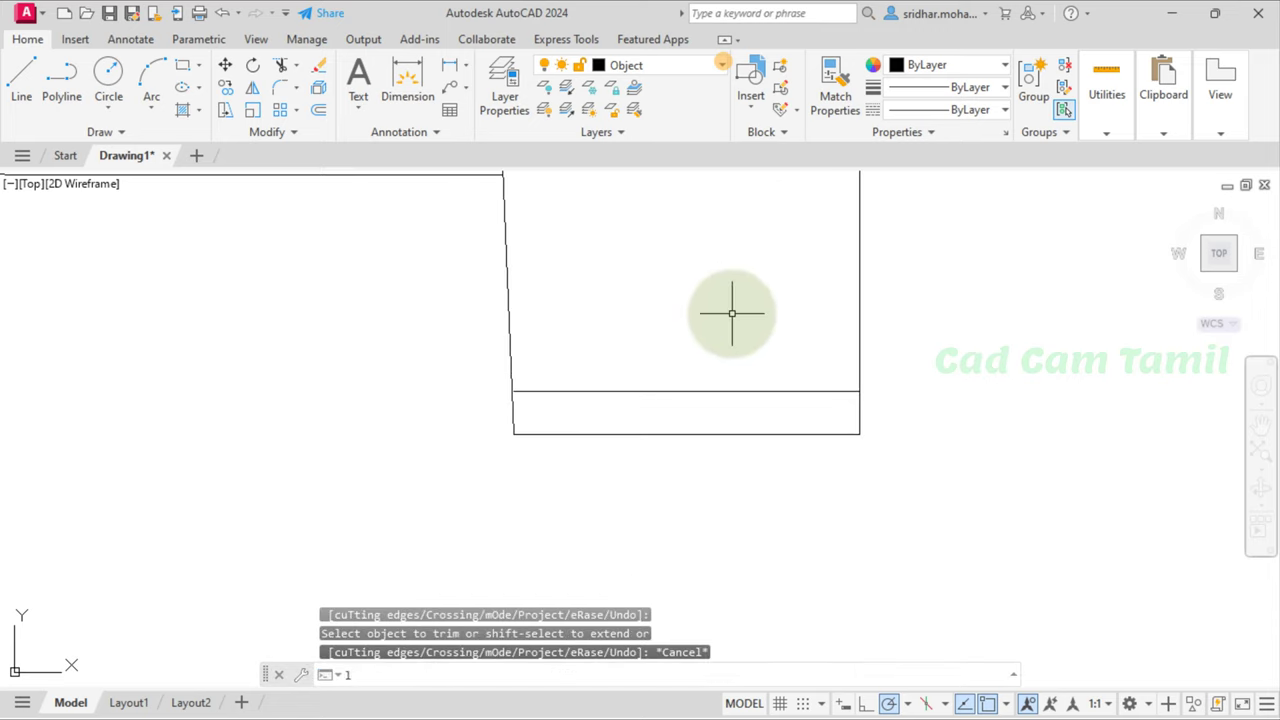
{"action": "type", "text": "l"}
{"action": "key", "text": "Return"}
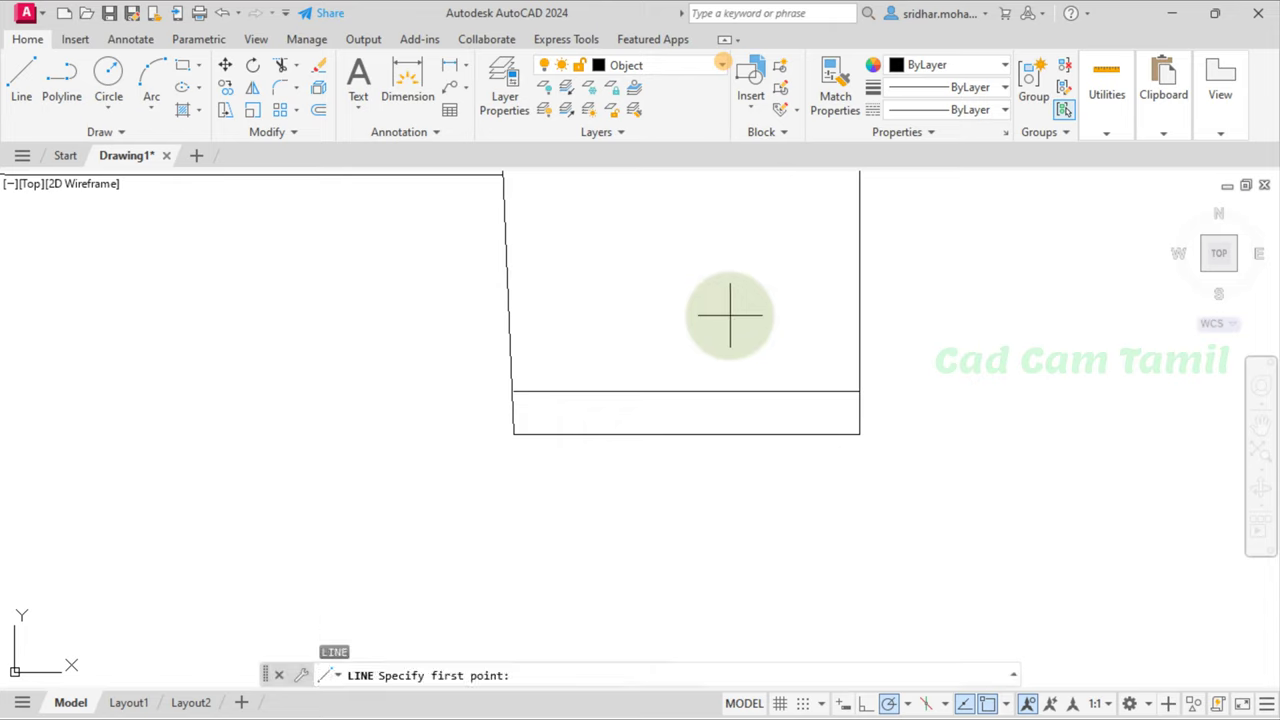
{"action": "left_click", "coordinate": [512, 390]}
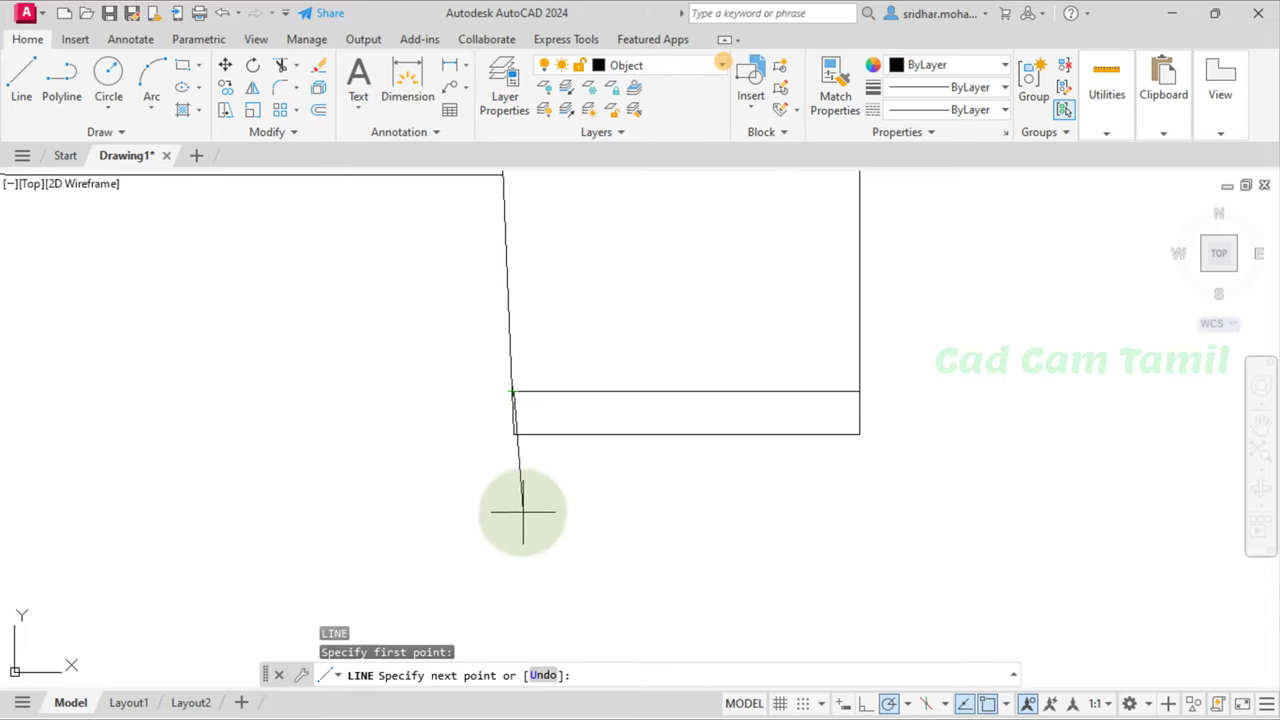
{"action": "left_click", "coordinate": [607, 489]}
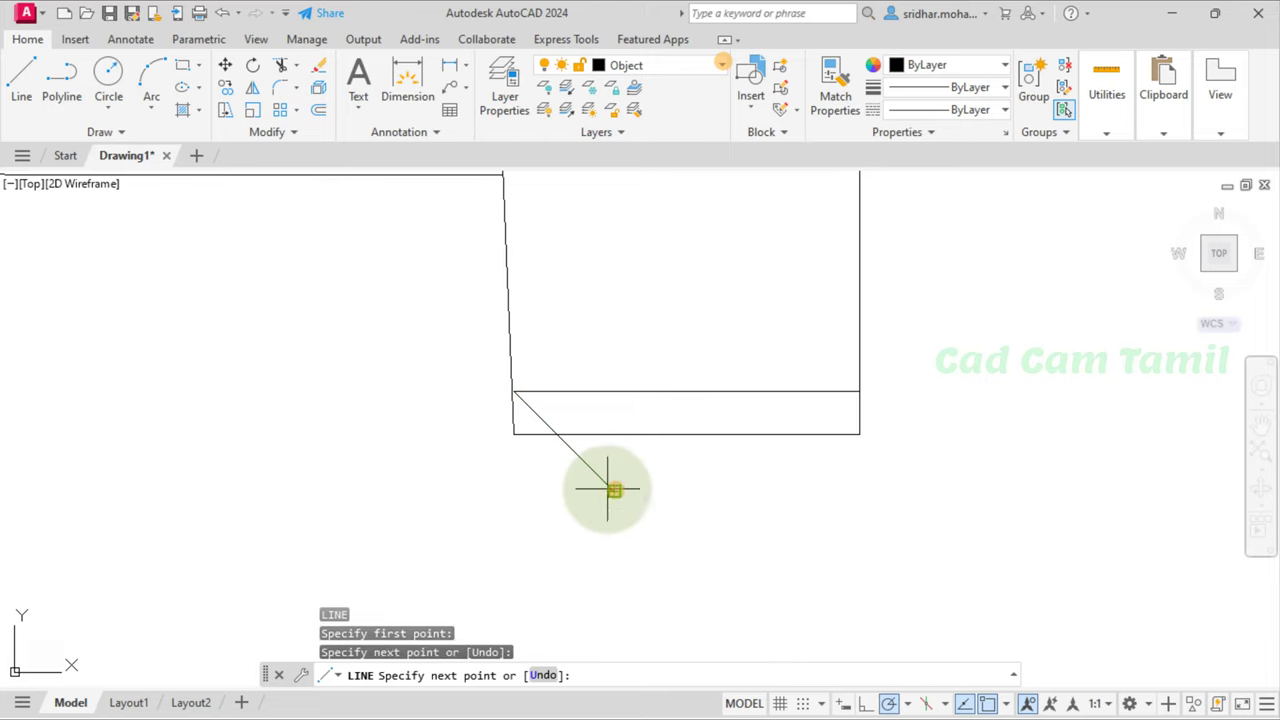
{"action": "key", "text": "Return"}
{"action": "key", "text": "Return"}
{"action": "left_click", "coordinate": [856, 392]}
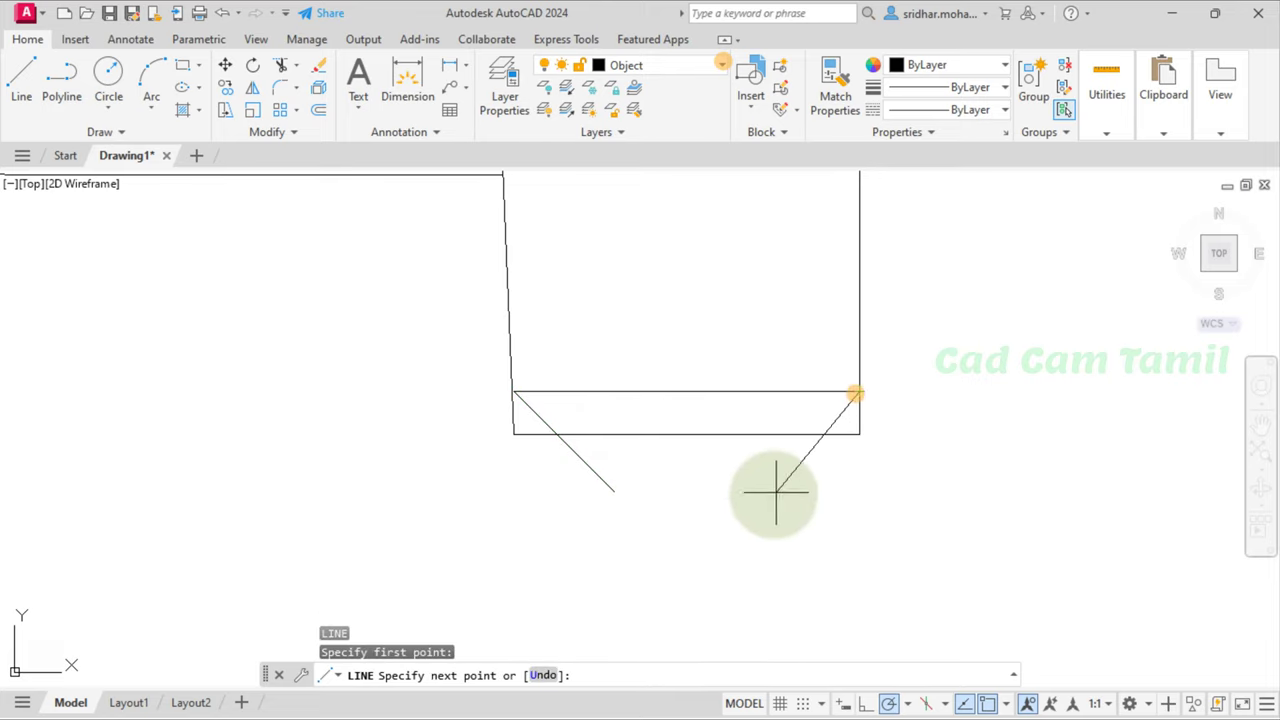
{"action": "left_click", "coordinate": [757, 493]}
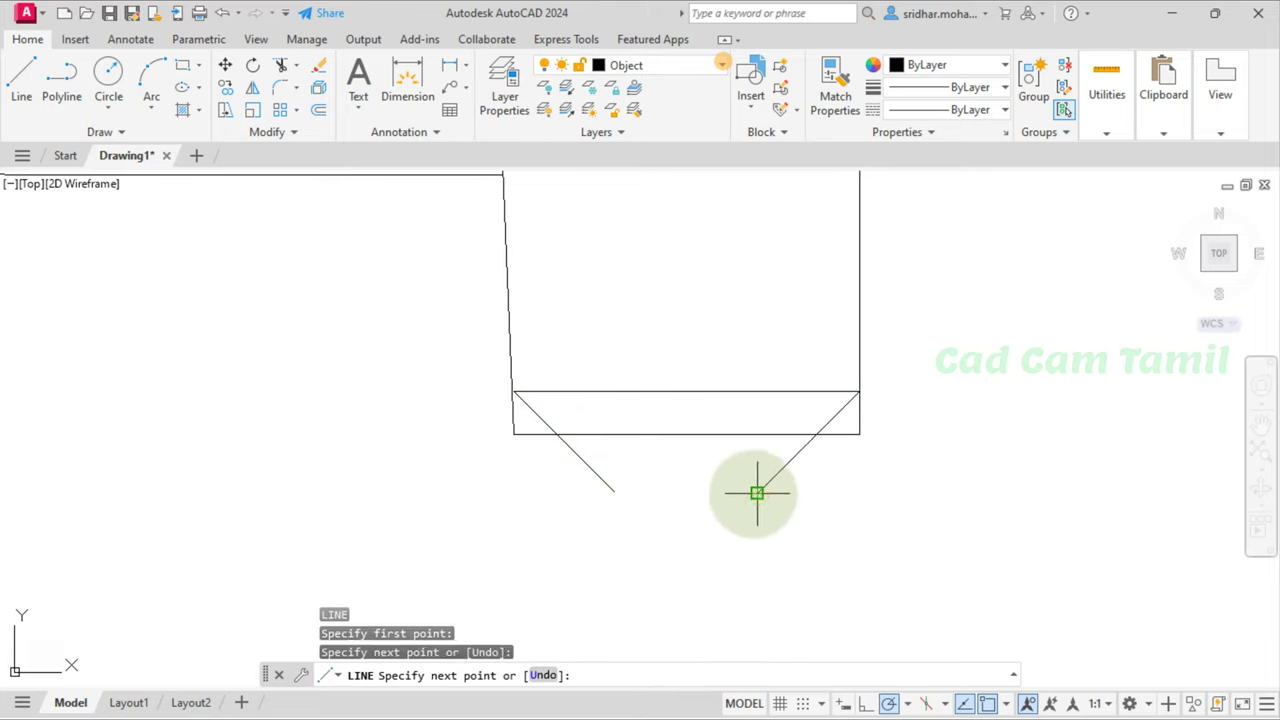
{"action": "key", "text": "Return"}
Step: Trim both bottom corners along the diagonals to finish the 45° chamfers
{"action": "left_click", "coordinate": [286, 66]}
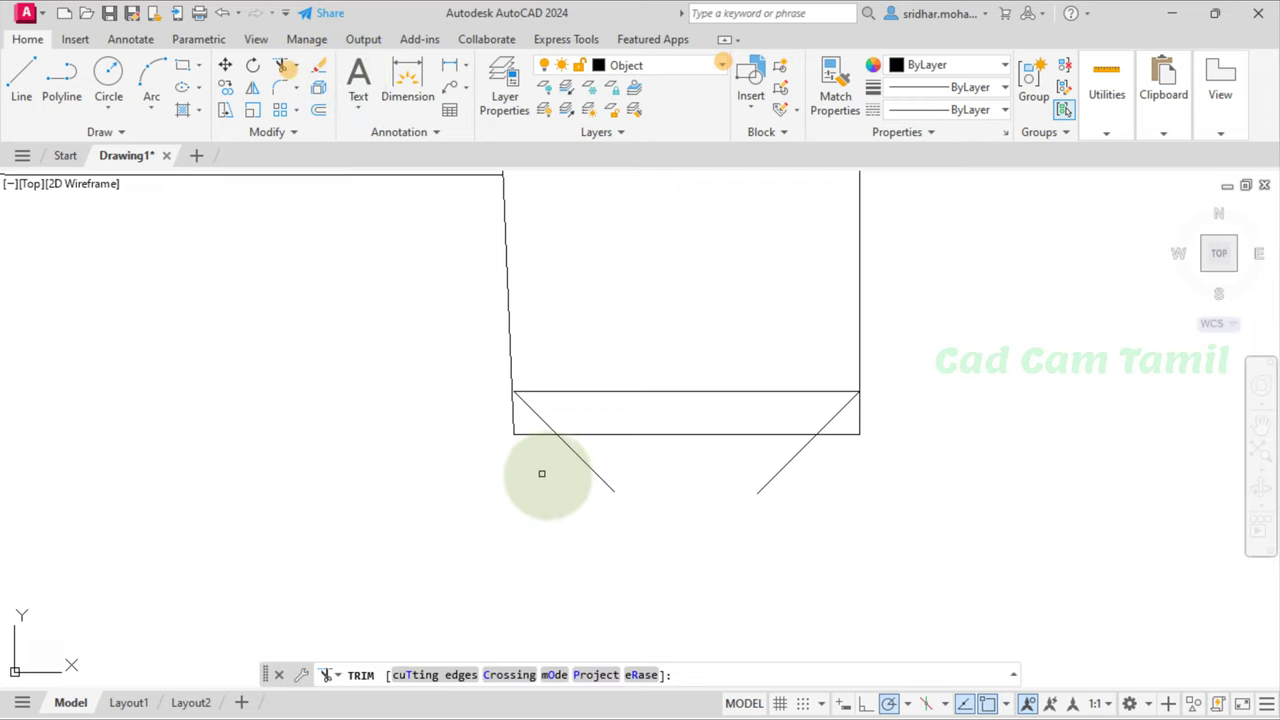
{"action": "left_click_drag", "start_coordinate": [514, 423], "coordinate": [539, 452]}
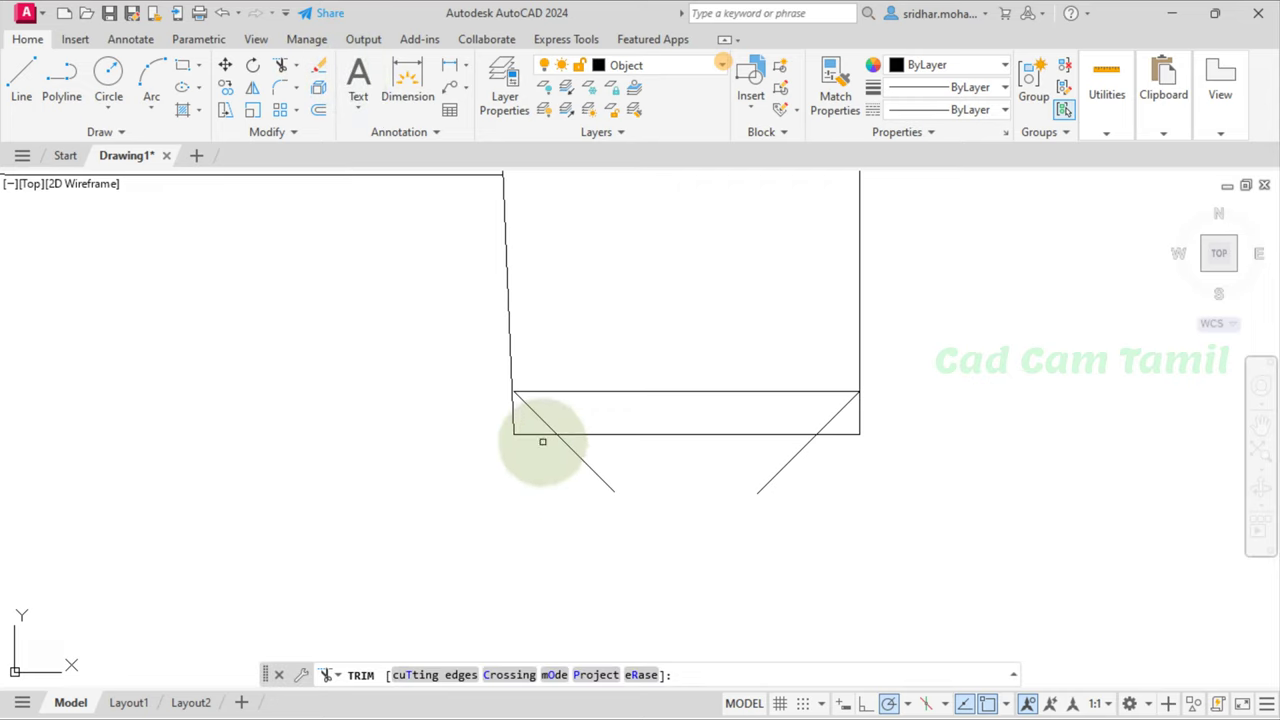
{"action": "left_click", "coordinate": [543, 436]}
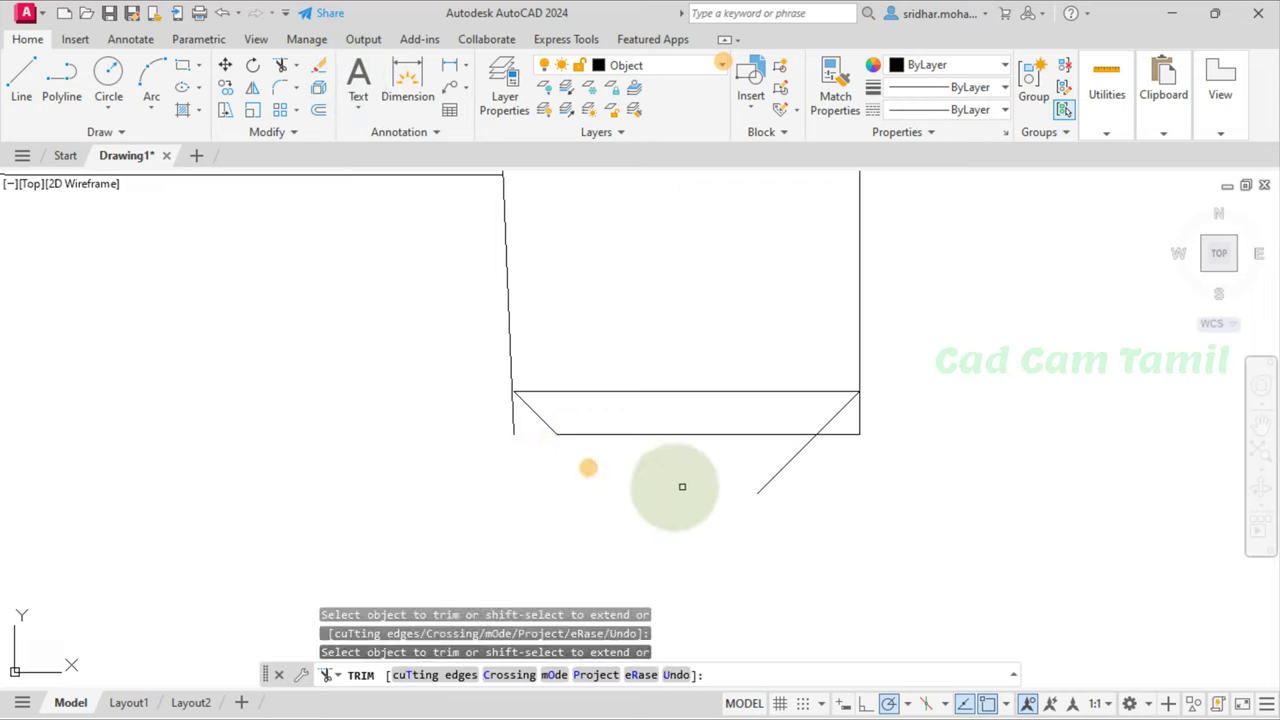
{"action": "left_click", "coordinate": [846, 434]}
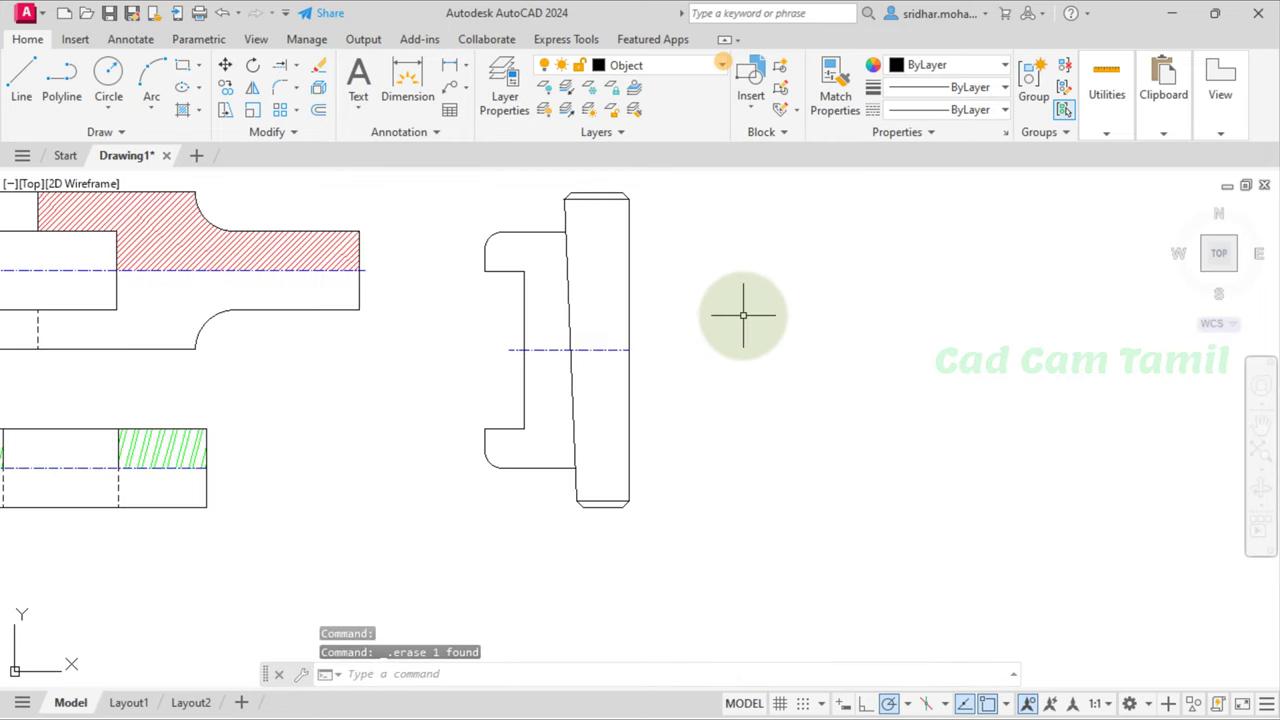
{"action": "scroll", "coordinate": [740, 311], "scroll_direction": "down", "scroll_amount": 2}
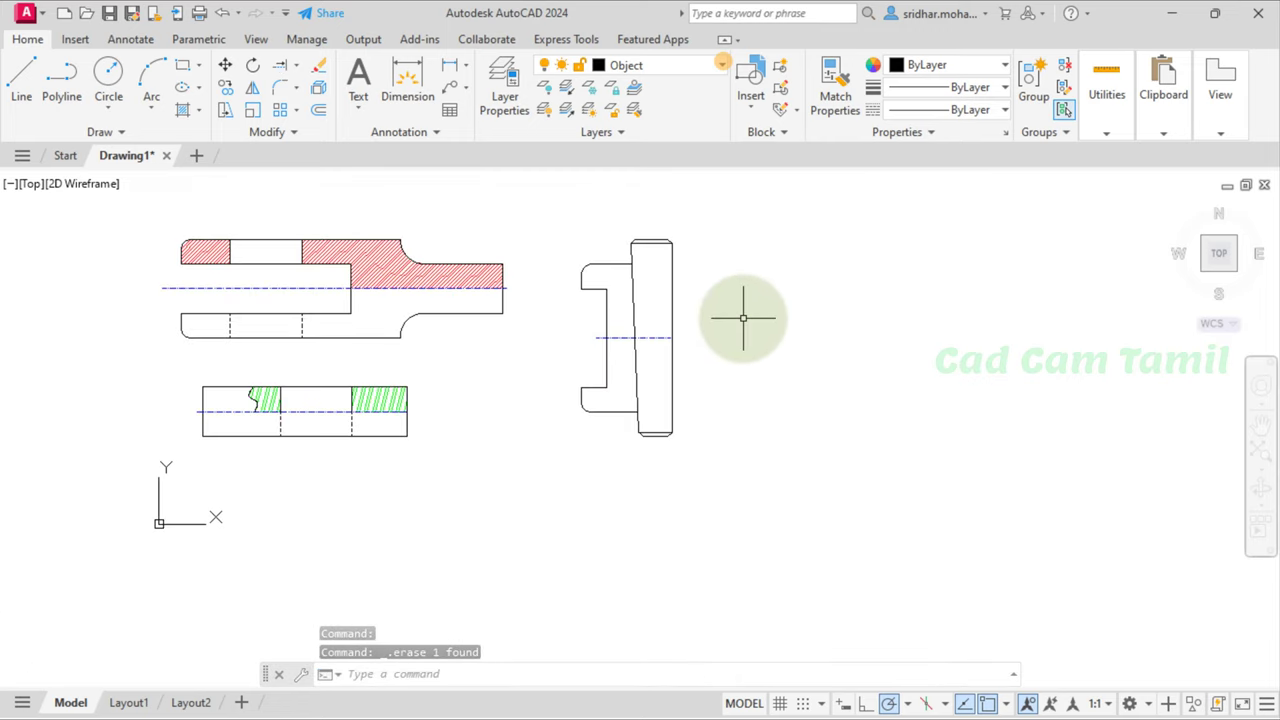
{"action": "key", "text": "alt+Tab"}
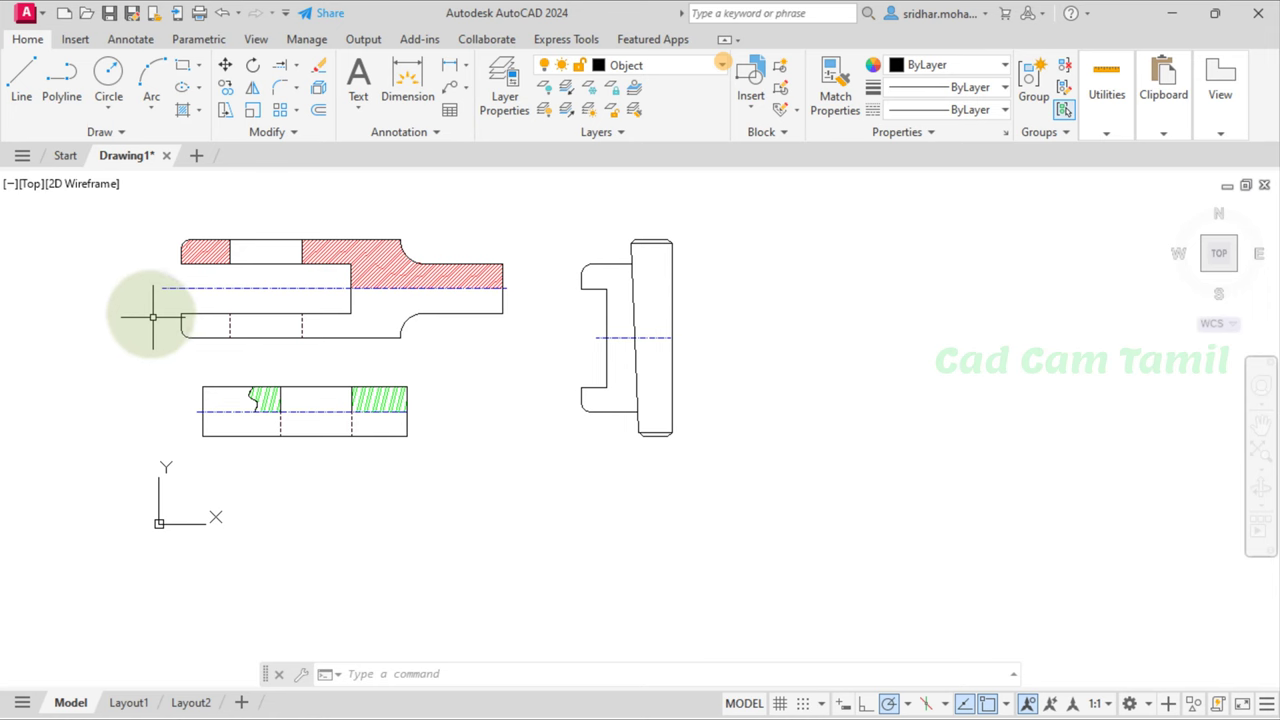
{"action": "scroll", "coordinate": [150, 315], "scroll_direction": "up", "scroll_amount": 2}
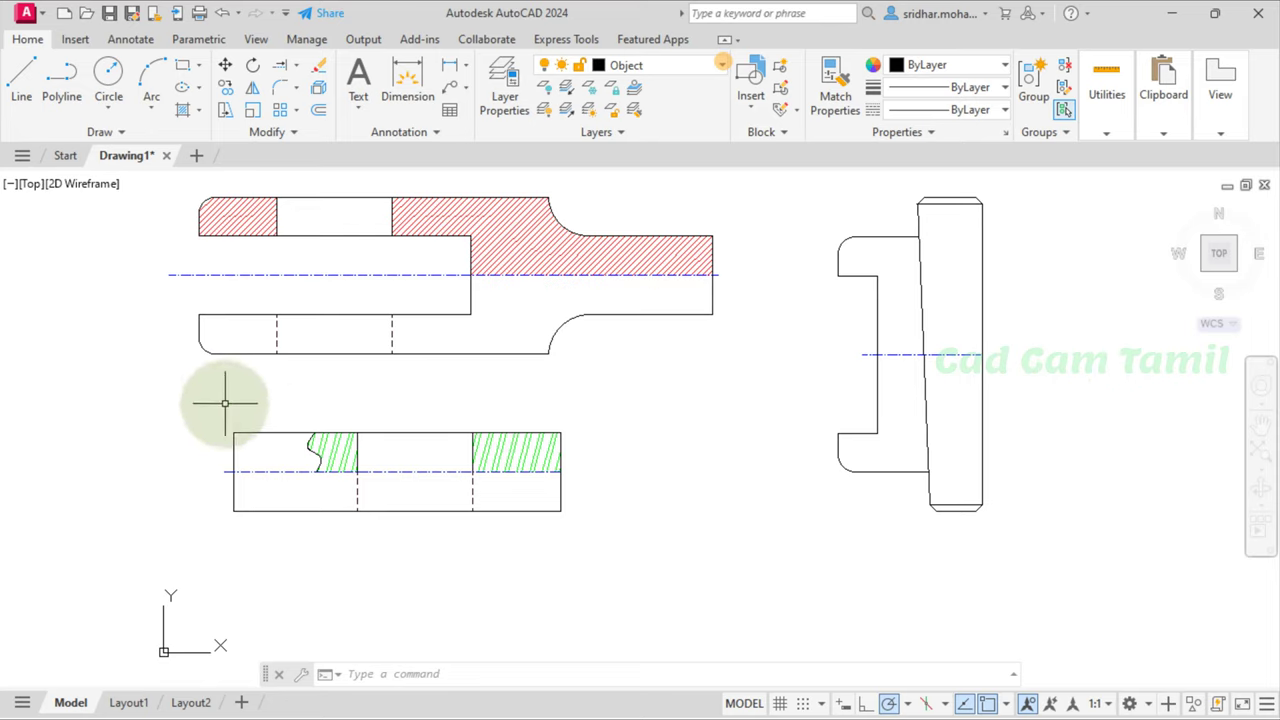
Step: Group the lower rod section with its hatches and confirm it selects as one object
{"action": "left_click", "coordinate": [192, 398]}
{"action": "left_click", "coordinate": [643, 540]}
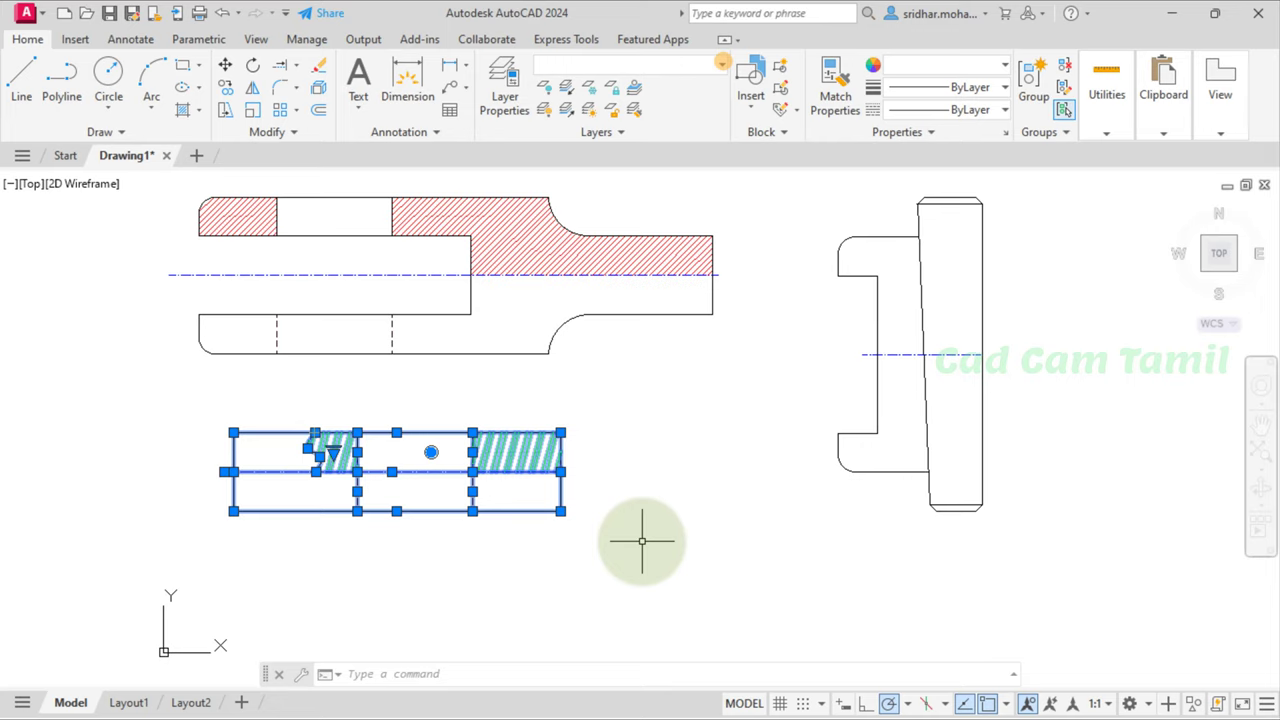
{"action": "key", "text": "Escape"}
{"action": "key", "text": "Escape"}
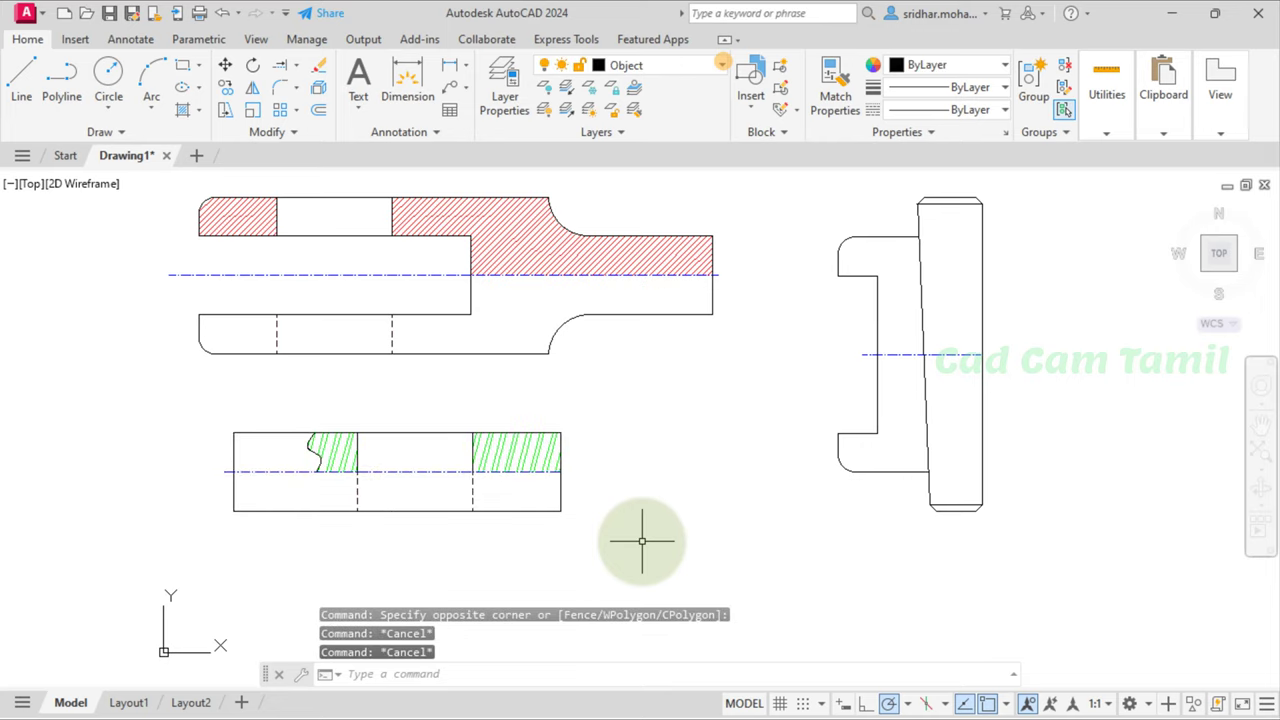
{"action": "type", "text": "g"}
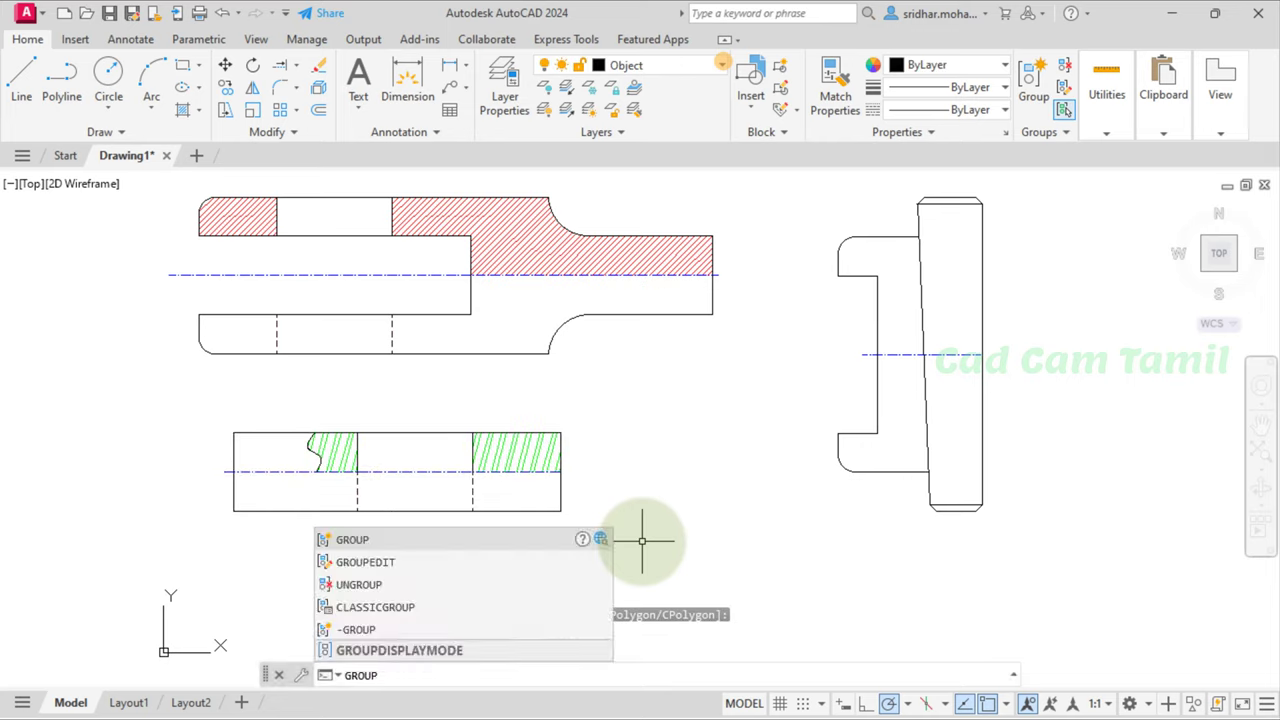
{"action": "left_click", "coordinate": [351, 540]}
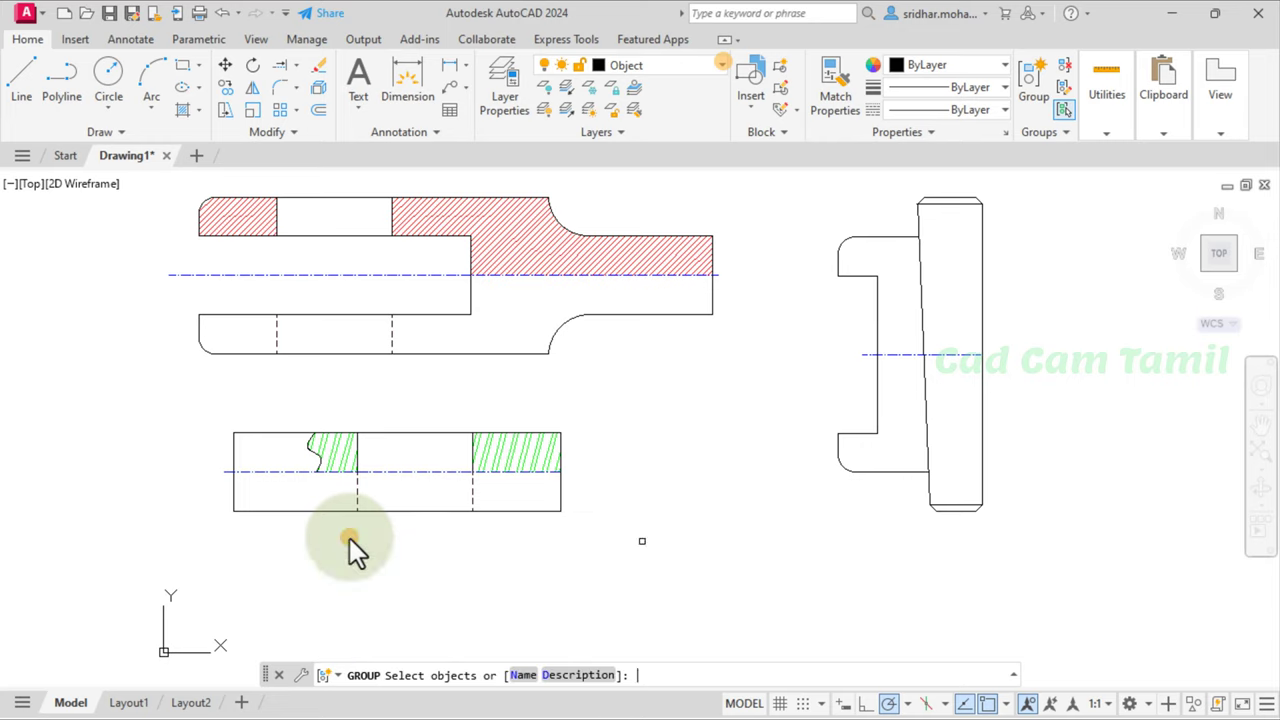
{"action": "left_click", "coordinate": [160, 385]}
{"action": "left_click", "coordinate": [665, 574]}
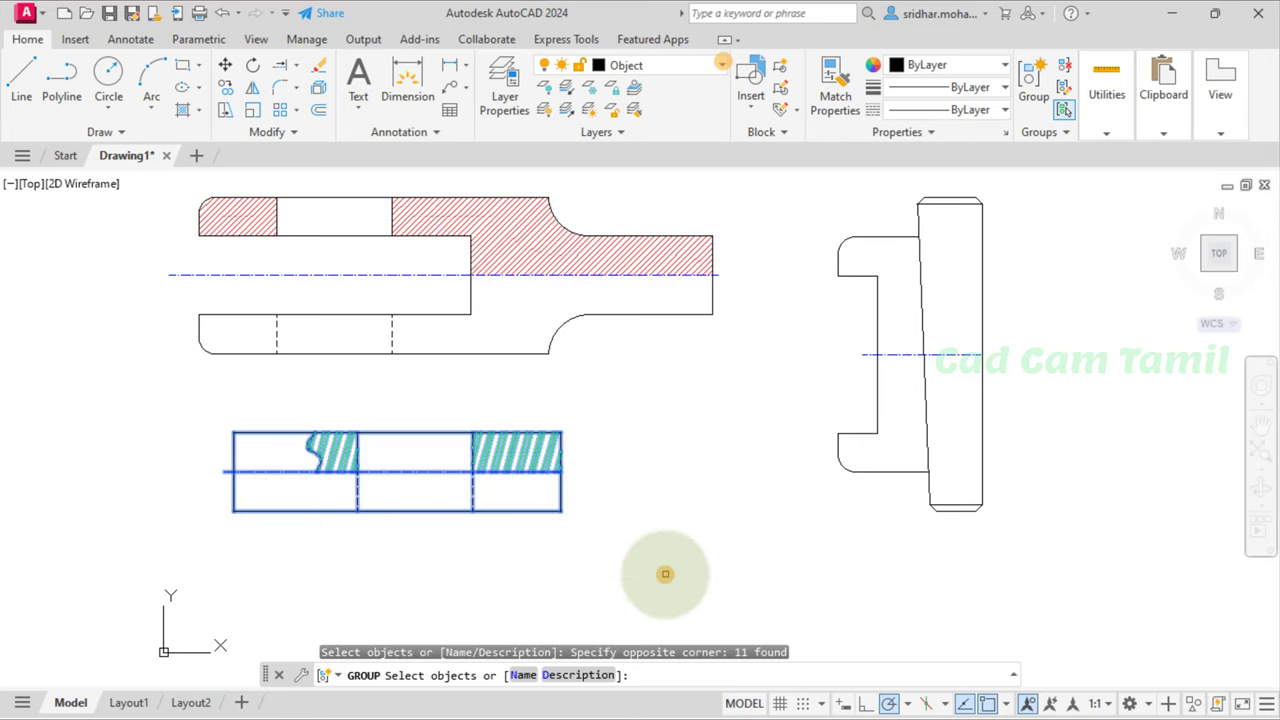
{"action": "key", "text": "Return"}
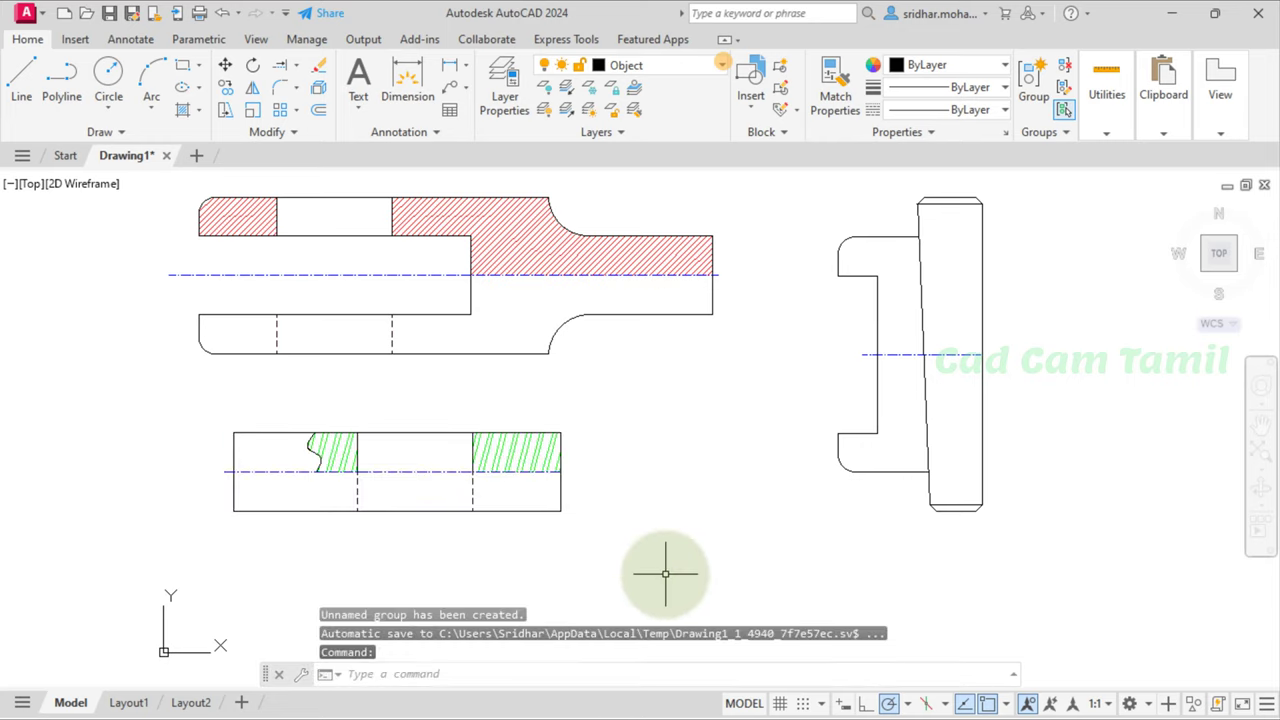
{"action": "left_click", "coordinate": [519, 458]}
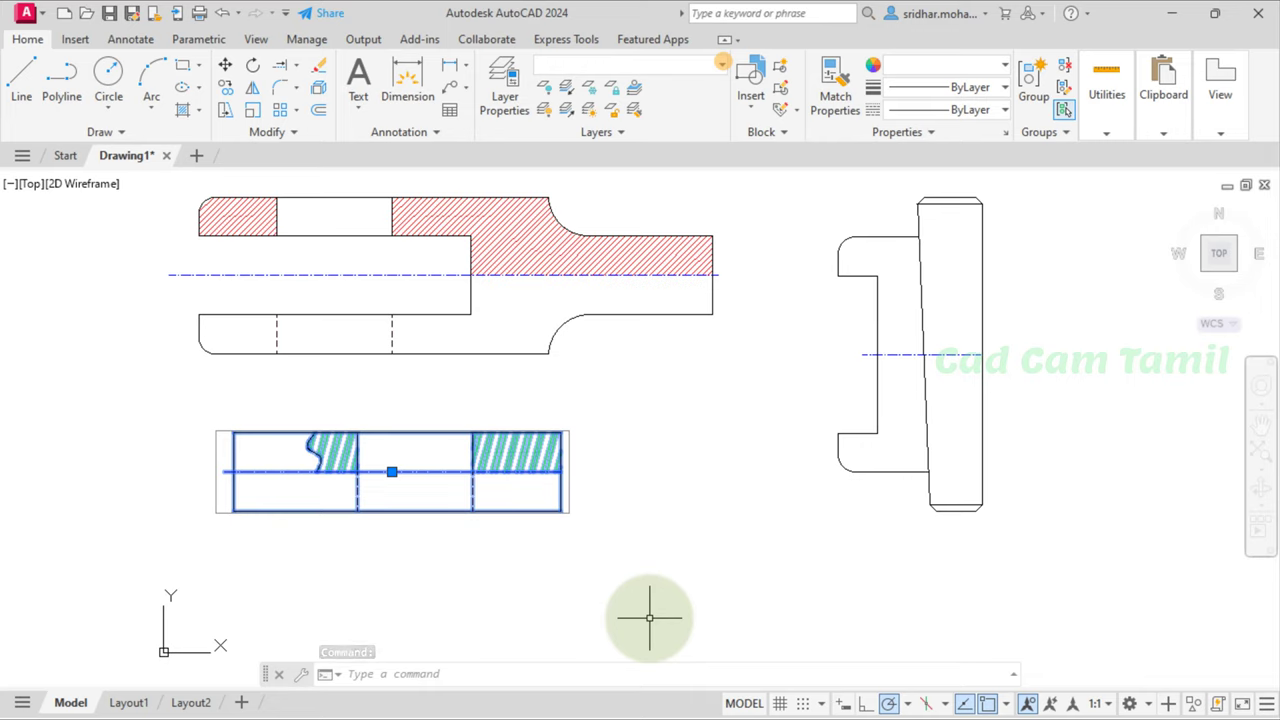
{"action": "key", "text": "Escape"}
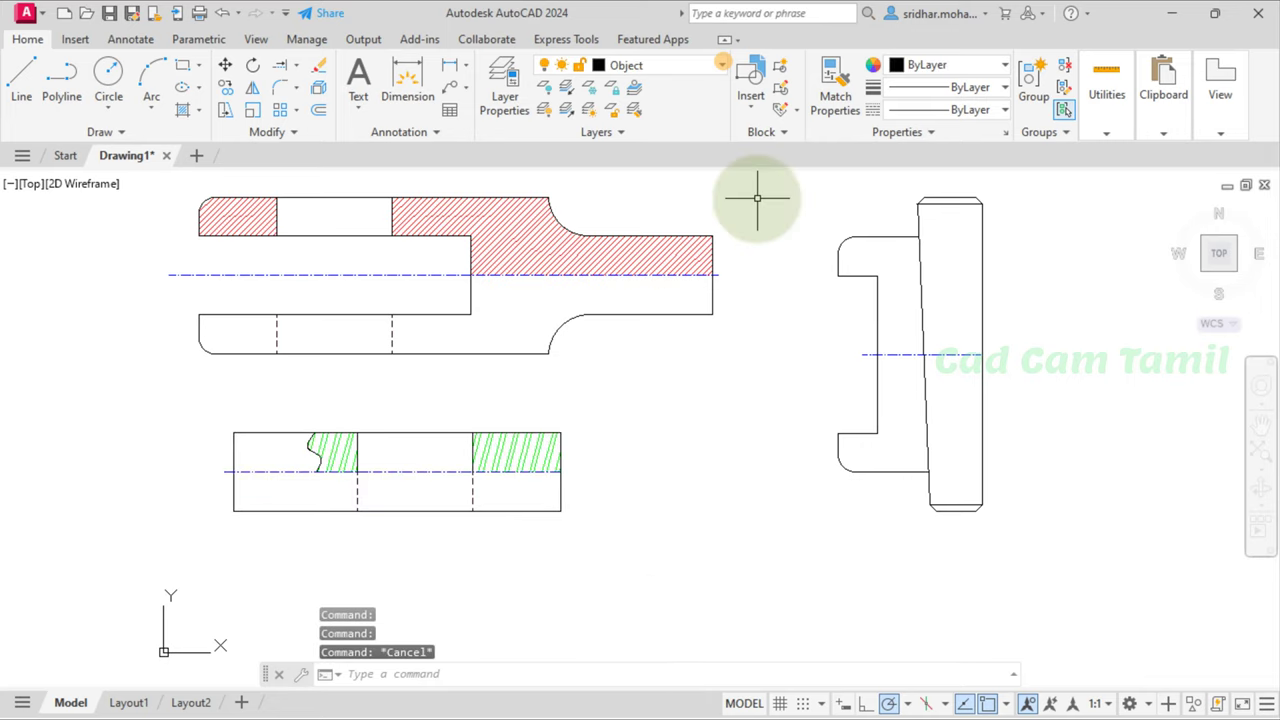
Step: Make separate unnamed groups of the right-side view and the top view
{"action": "type", "text": "g"}
{"action": "key", "text": "Return"}
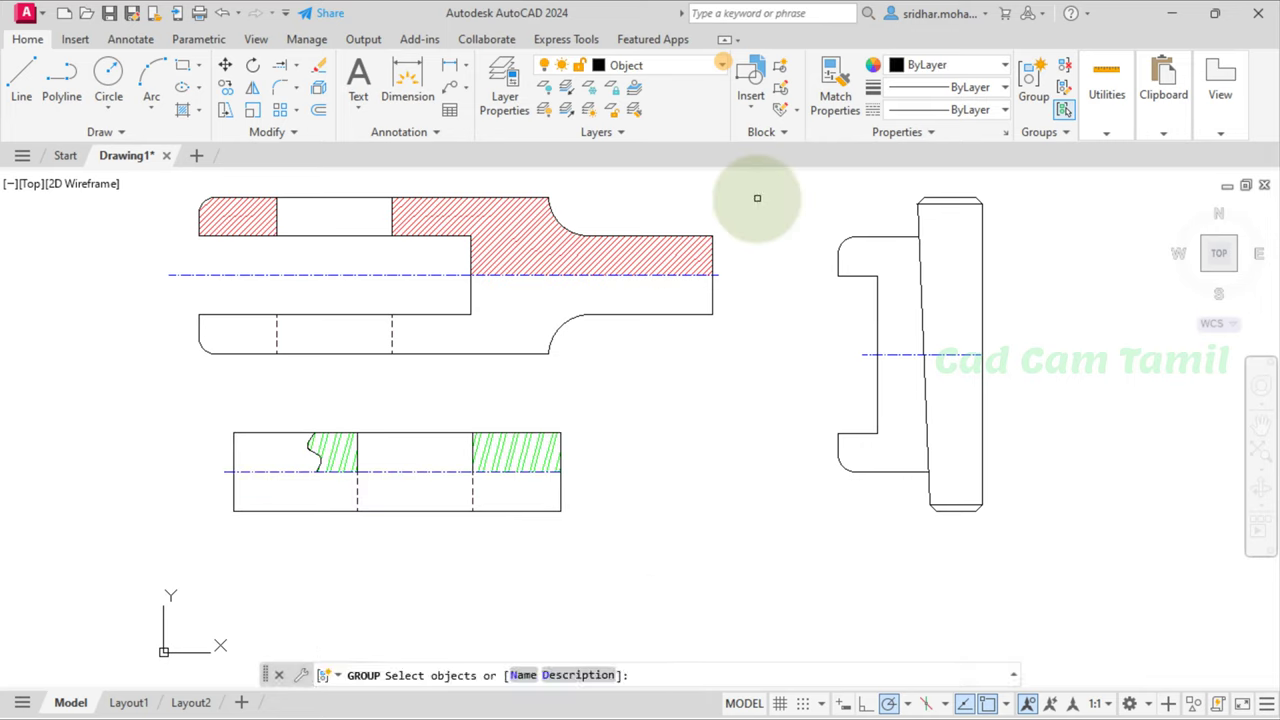
{"action": "left_click", "coordinate": [811, 186]}
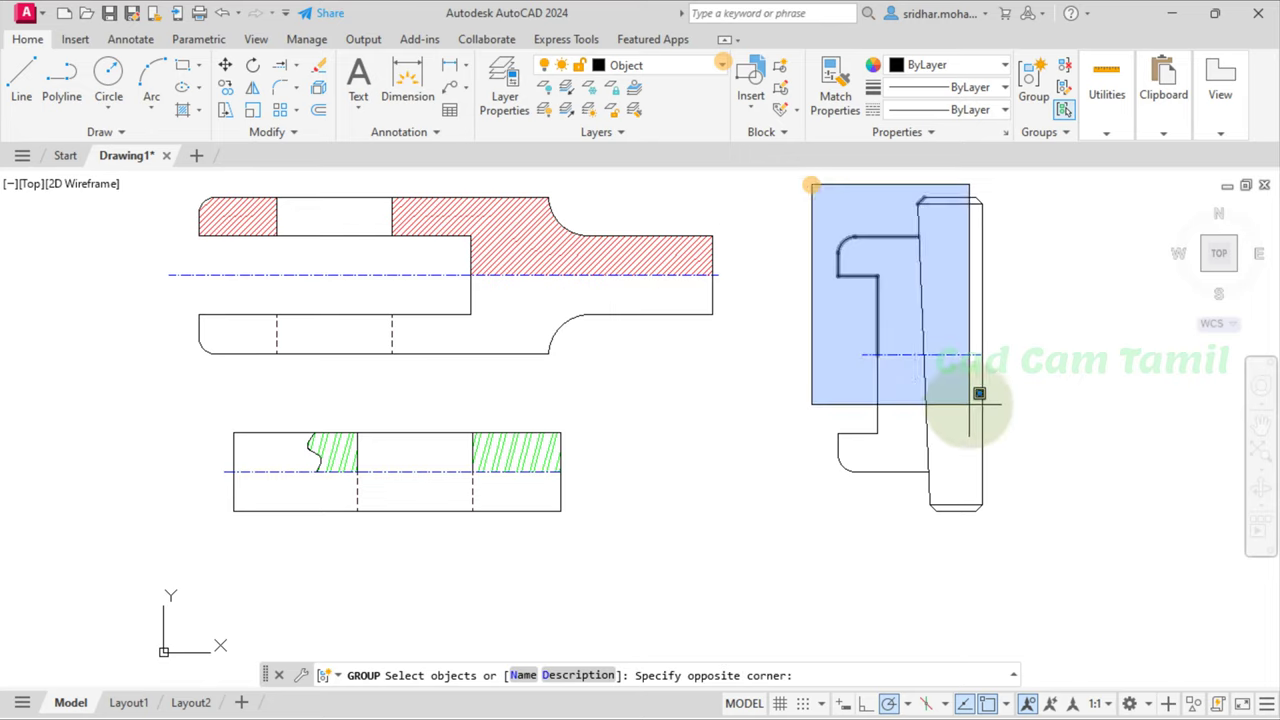
{"action": "left_click", "coordinate": [1035, 563]}
{"action": "key", "text": "Return"}
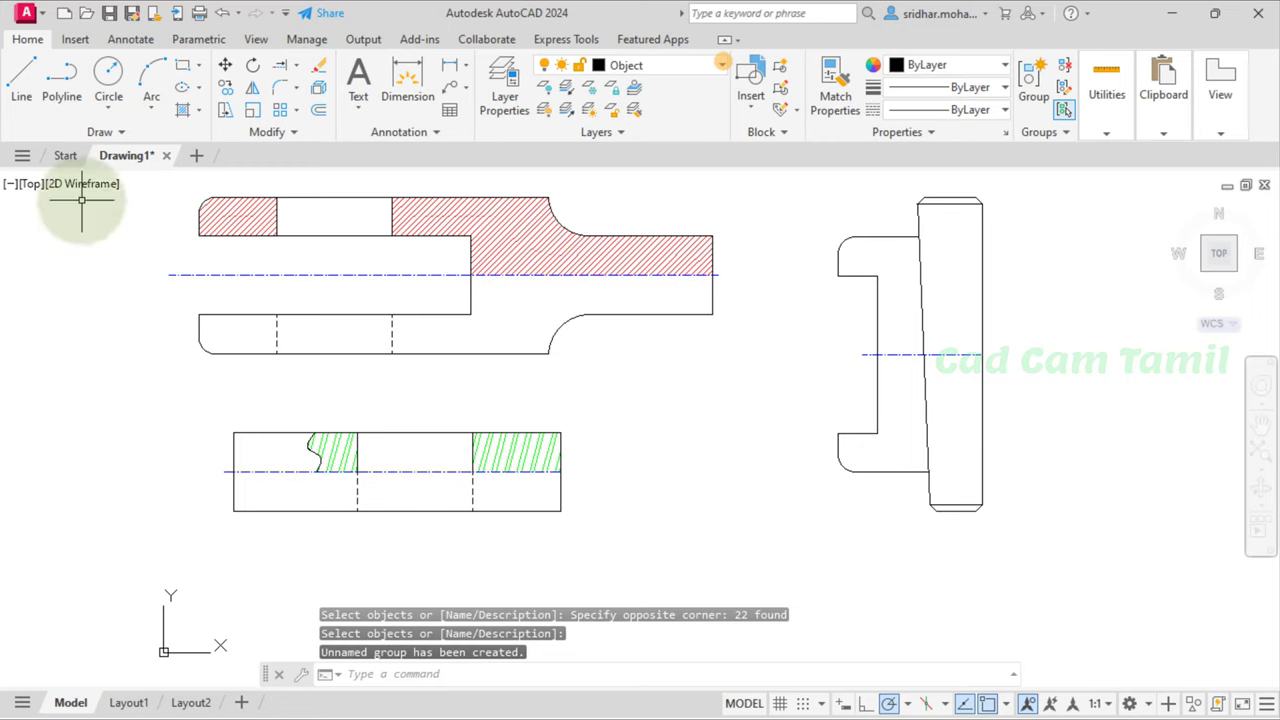
{"action": "key", "text": "Return"}
{"action": "left_click", "coordinate": [146, 189]}
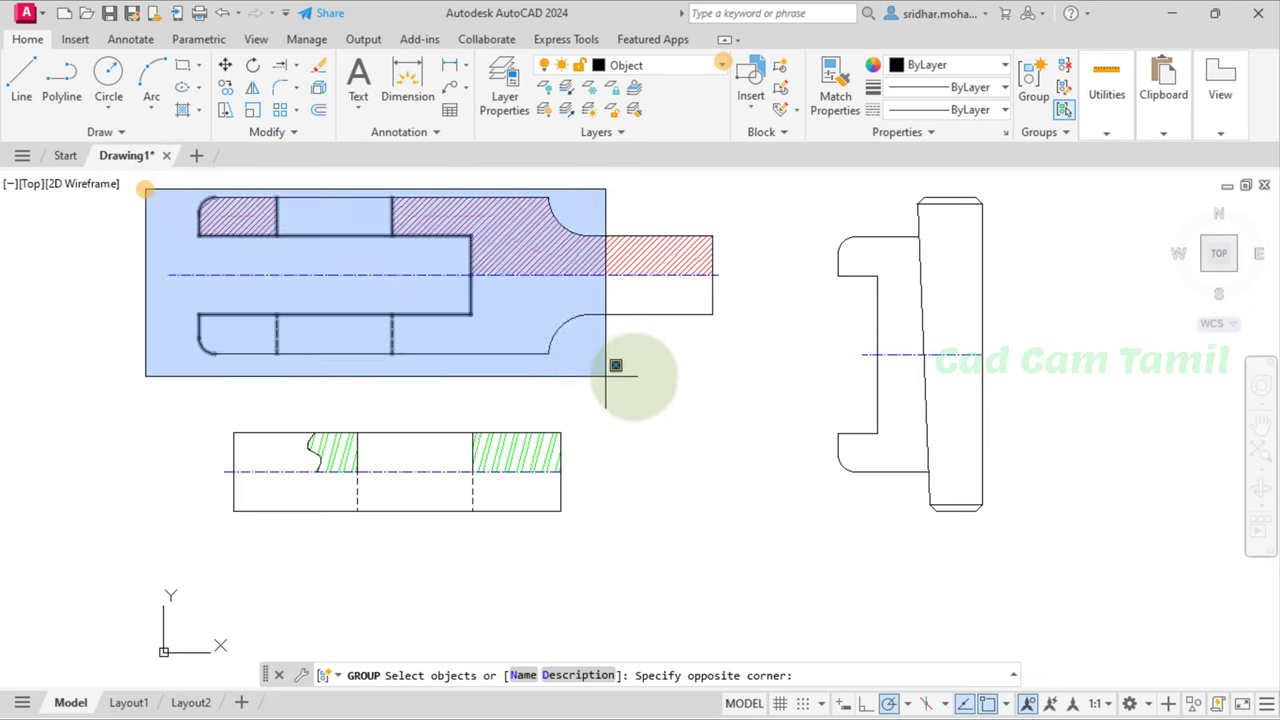
{"action": "left_click", "coordinate": [738, 392]}
{"action": "key", "text": "Return"}
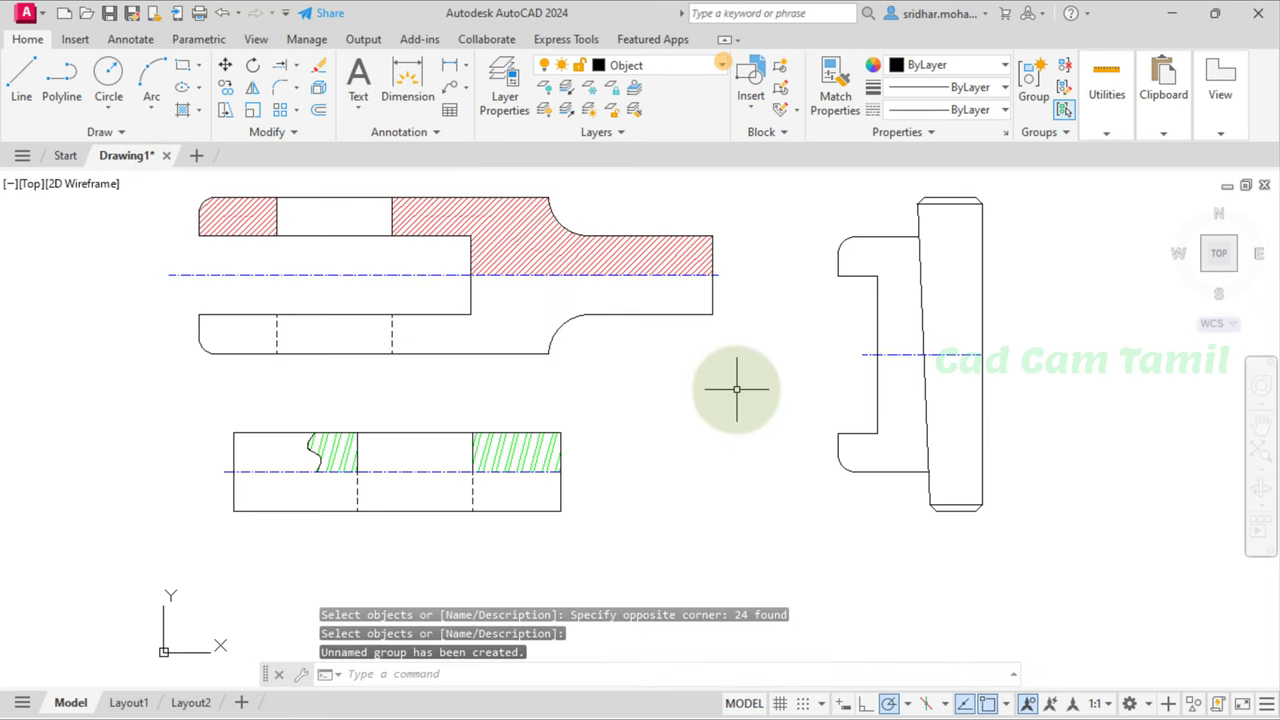
{"action": "left_click", "coordinate": [505, 435]}
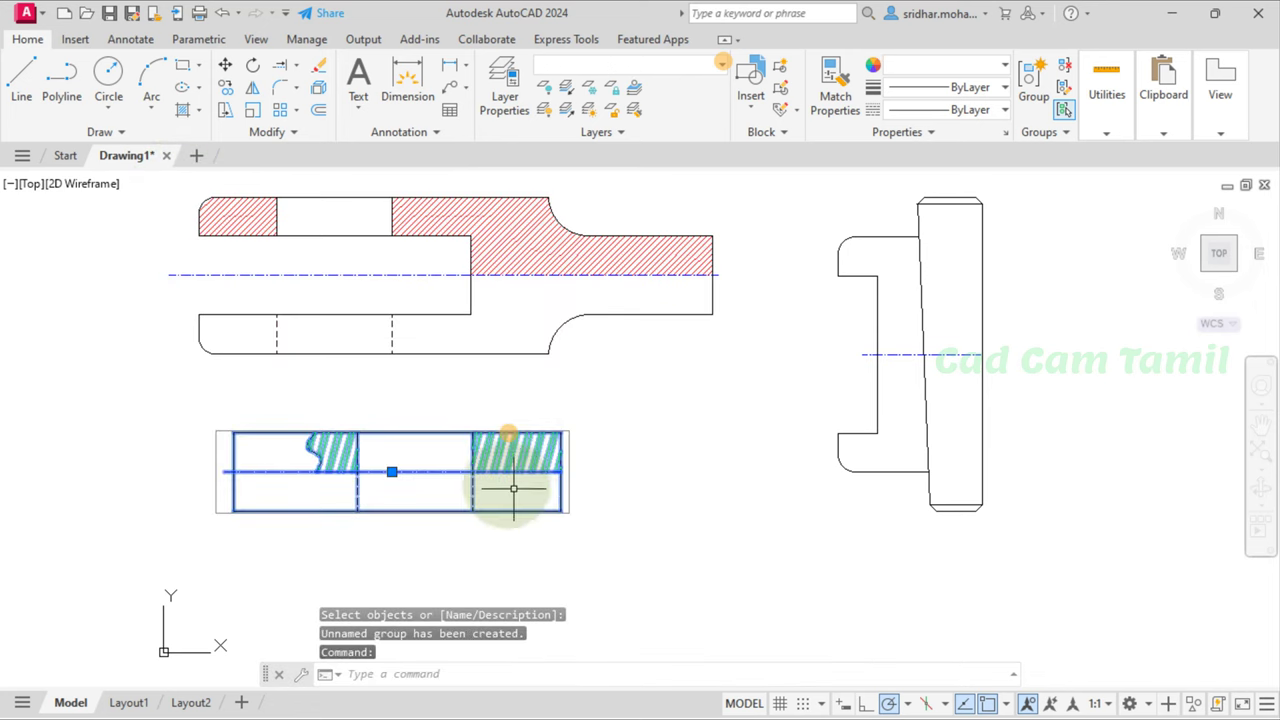
Step: Move the rod group by its top-right hatch corner into the upper strap view
{"action": "left_click", "coordinate": [226, 65]}
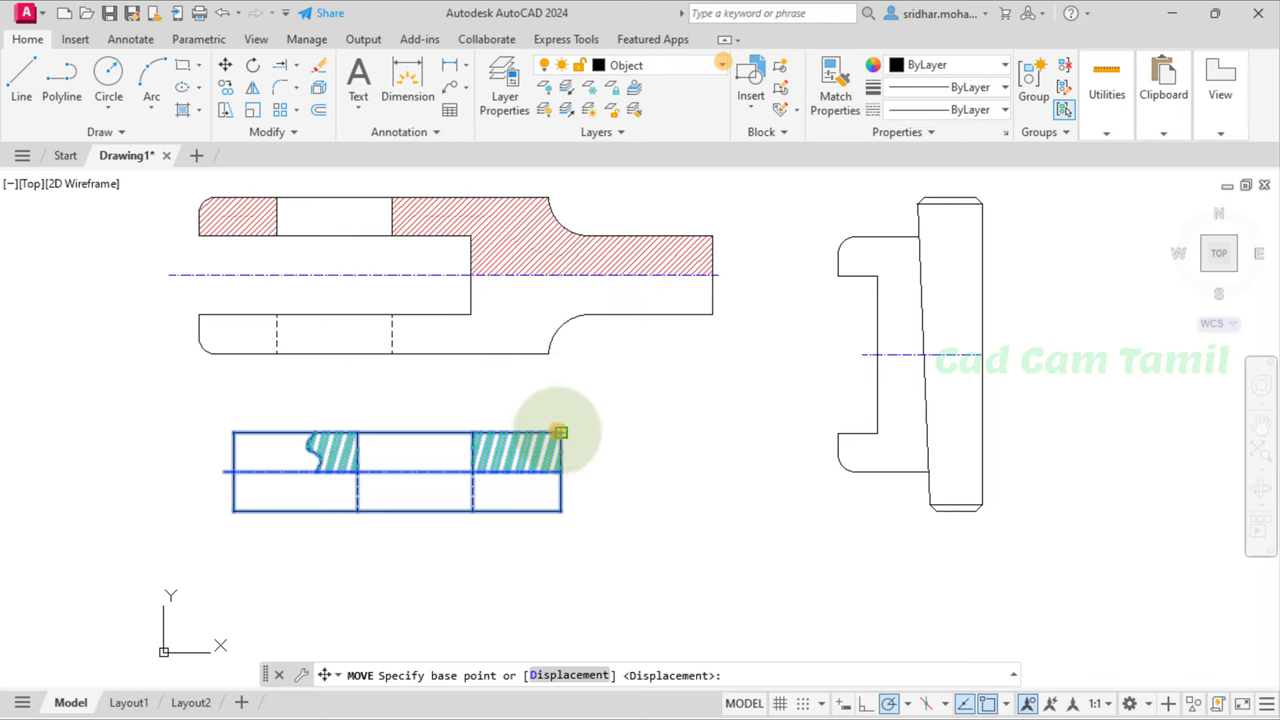
{"action": "left_click", "coordinate": [561, 432]}
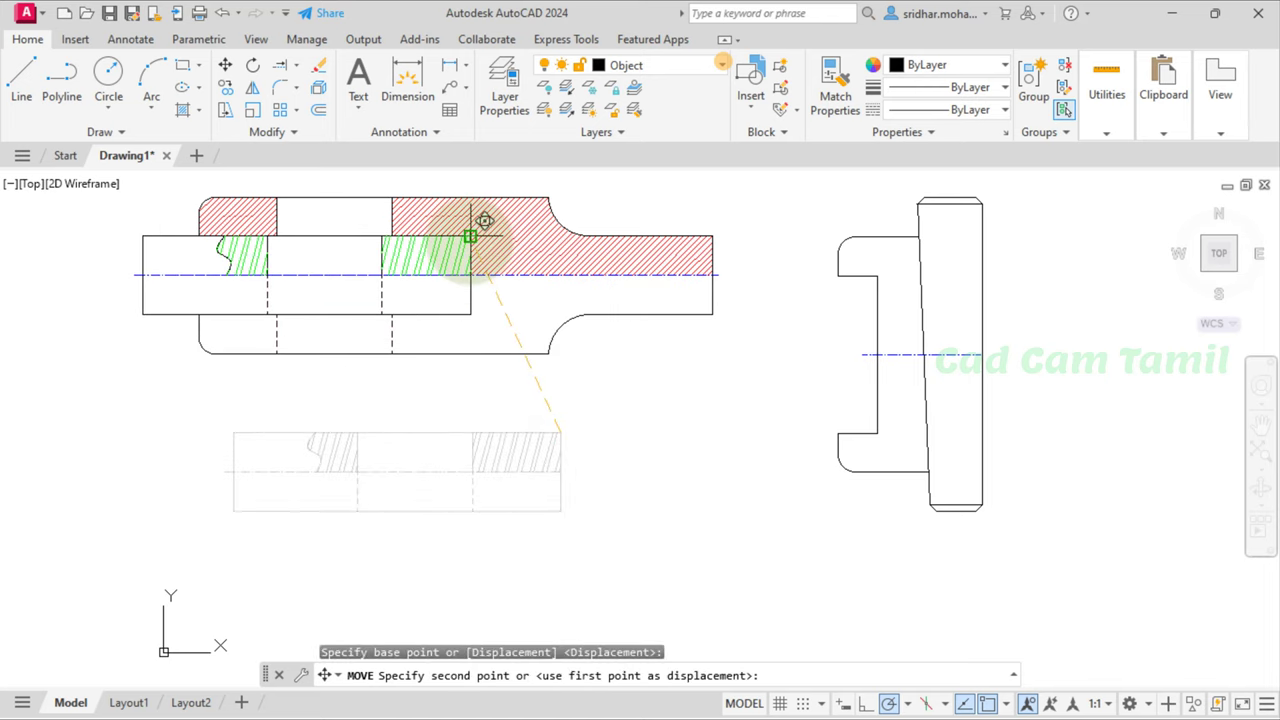
{"action": "left_click", "coordinate": [470, 236]}
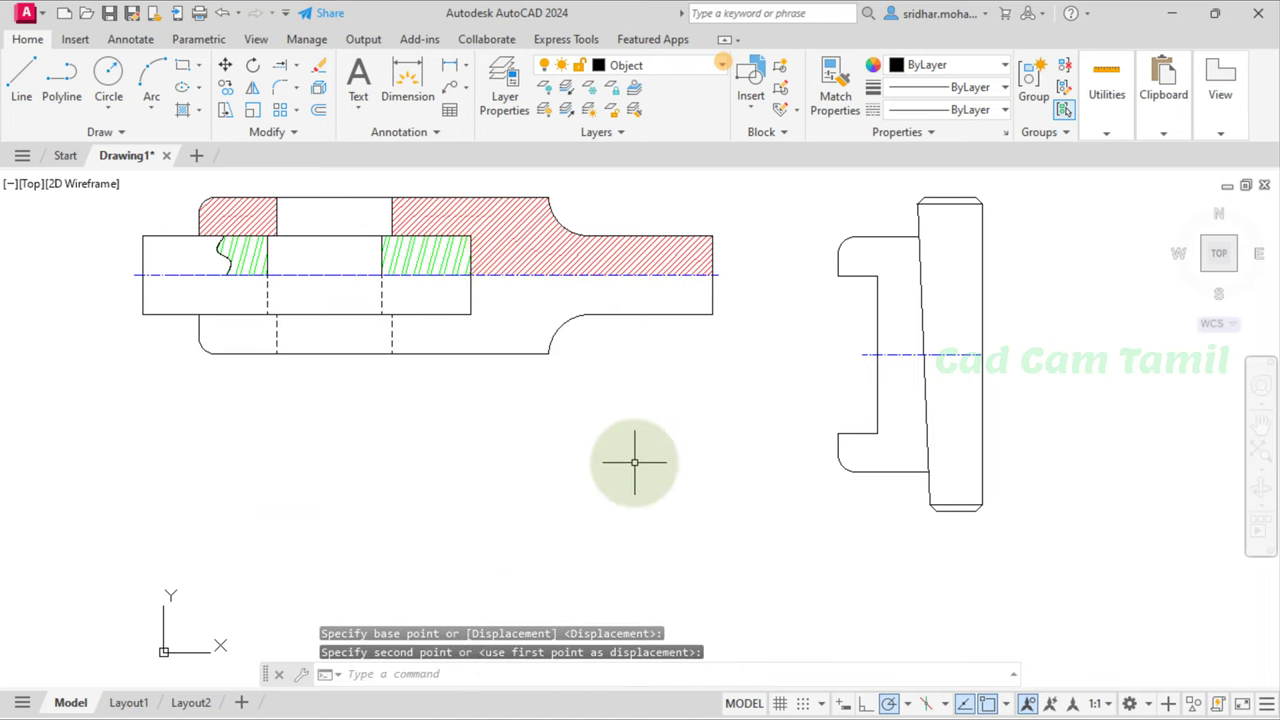
{"action": "scroll", "coordinate": [423, 391], "scroll_direction": "up", "scroll_amount": 2}
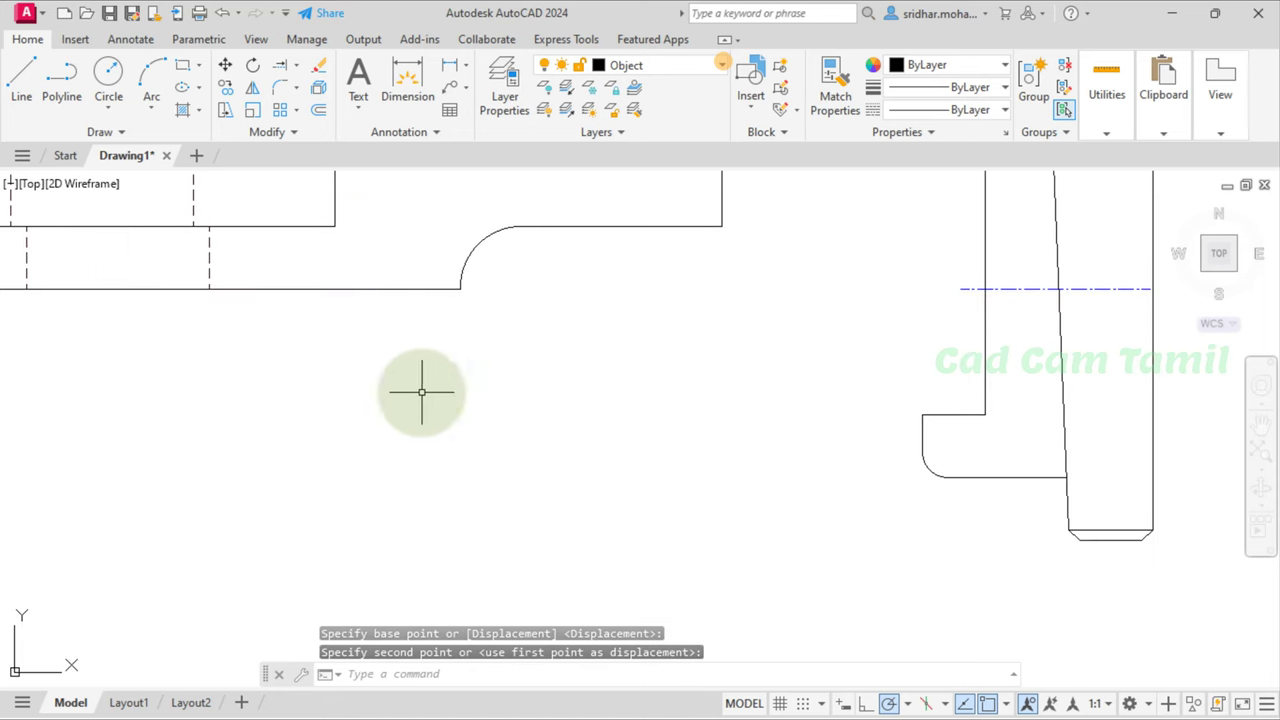
{"action": "scroll", "coordinate": [663, 471], "scroll_direction": "down", "scroll_amount": 4}
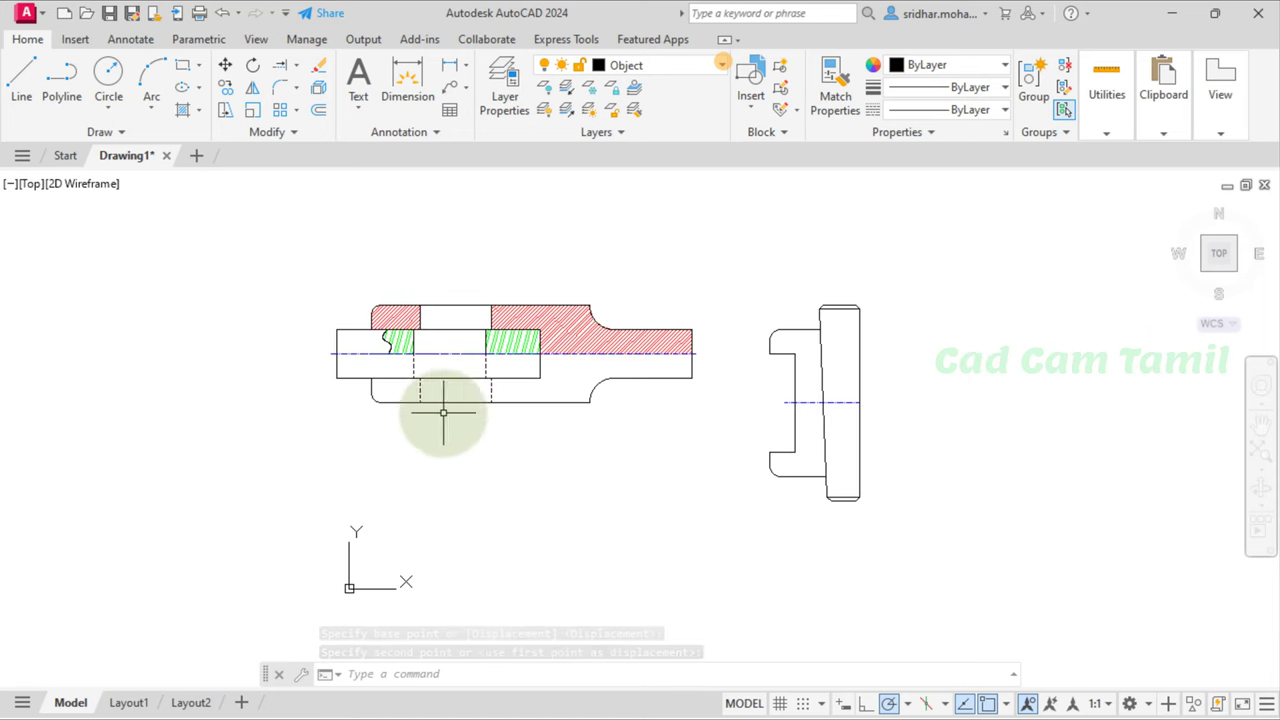
{"action": "scroll", "coordinate": [340, 395], "scroll_direction": "up", "scroll_amount": 2}
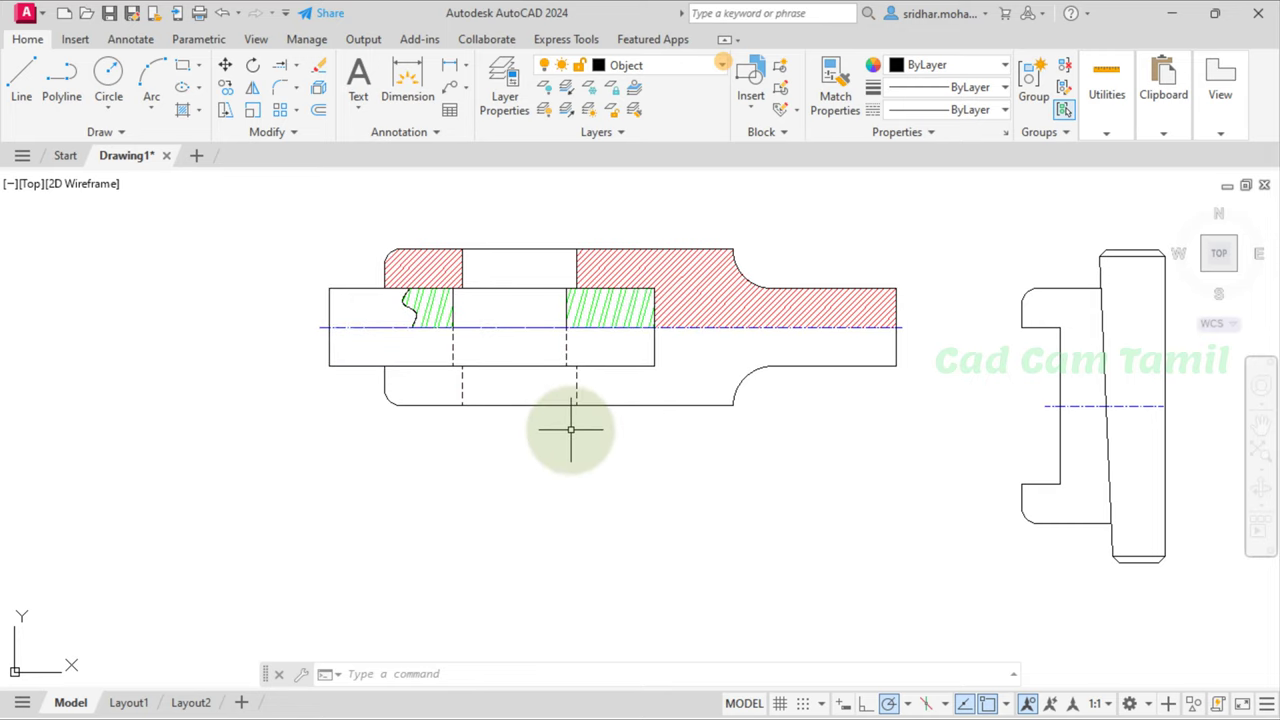
Step: Move the right-hand view's cotter and gib group by its corner into the joint's slot
{"action": "left_click", "coordinate": [986, 192]}
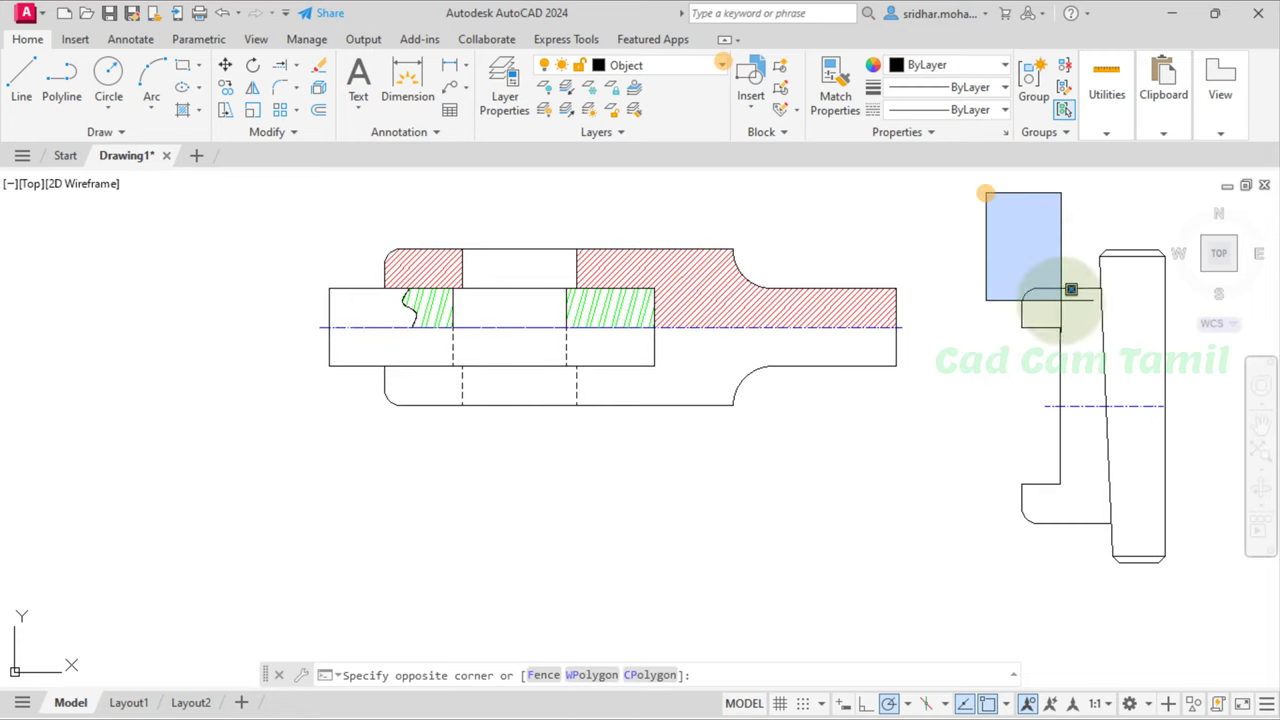
{"action": "left_click", "coordinate": [1205, 598]}
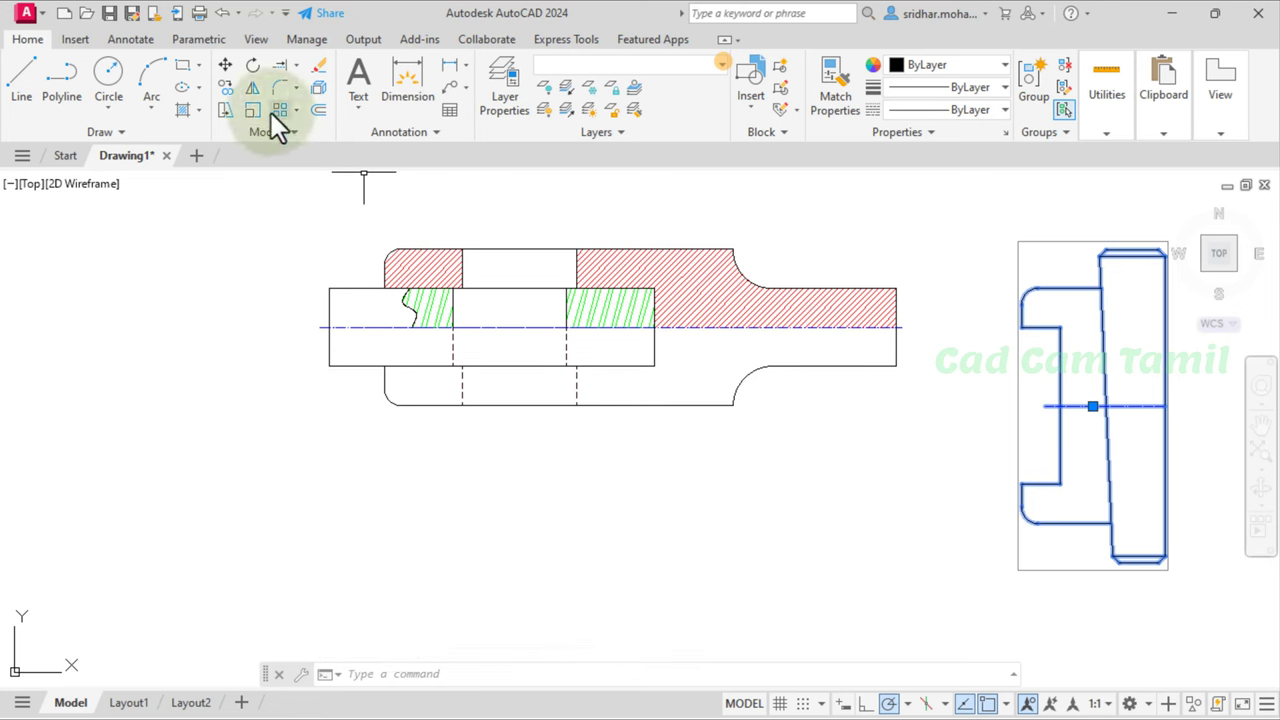
{"action": "left_click", "coordinate": [225, 65]}
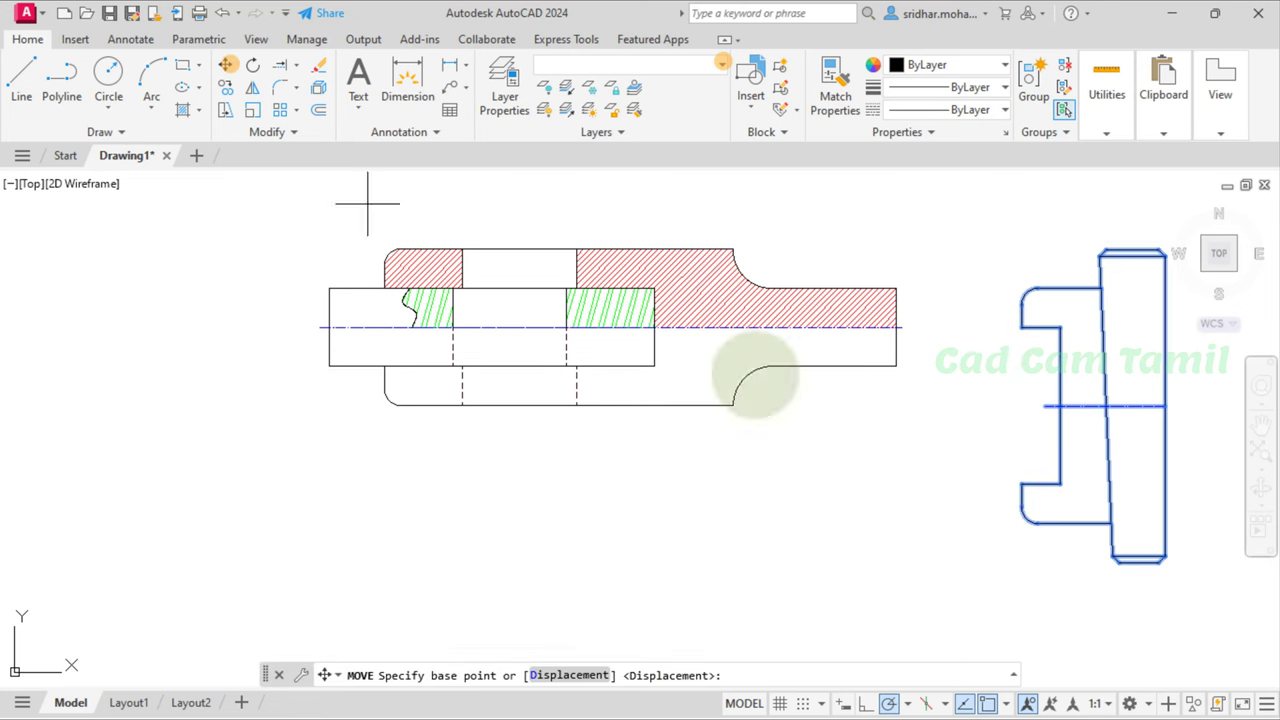
{"action": "left_click", "coordinate": [1060, 328]}
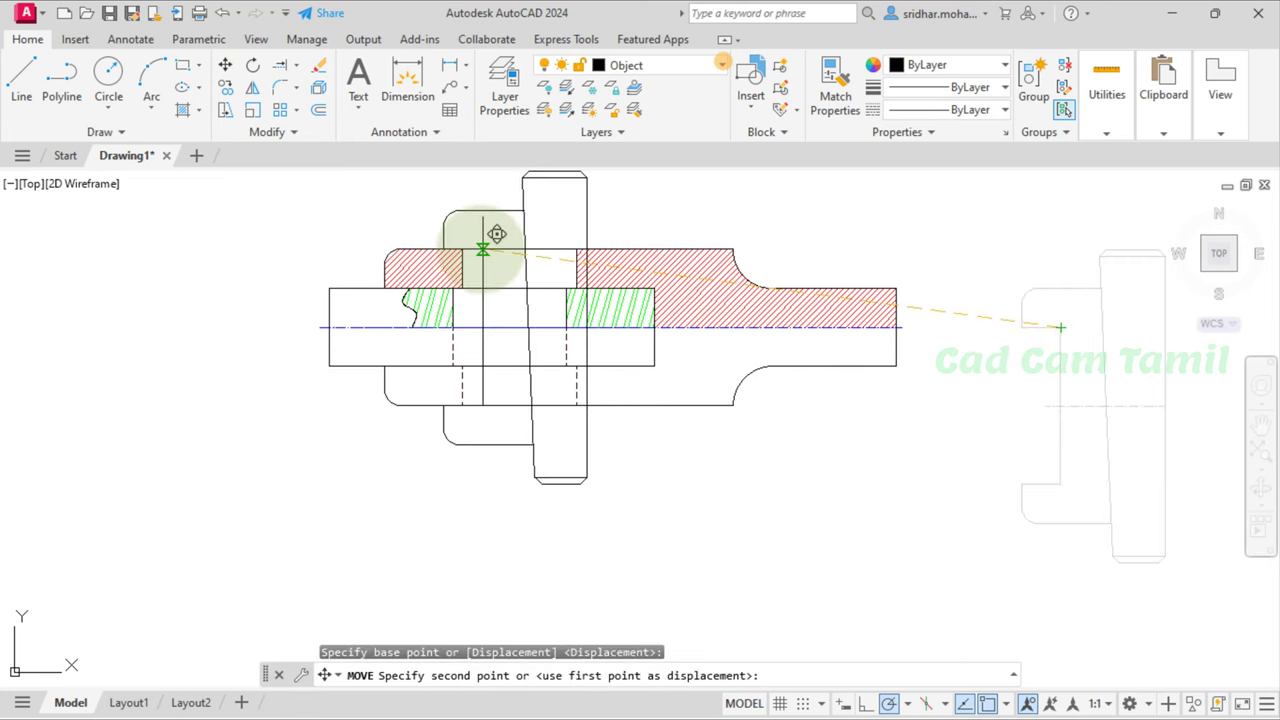
{"action": "left_click", "coordinate": [462, 249]}
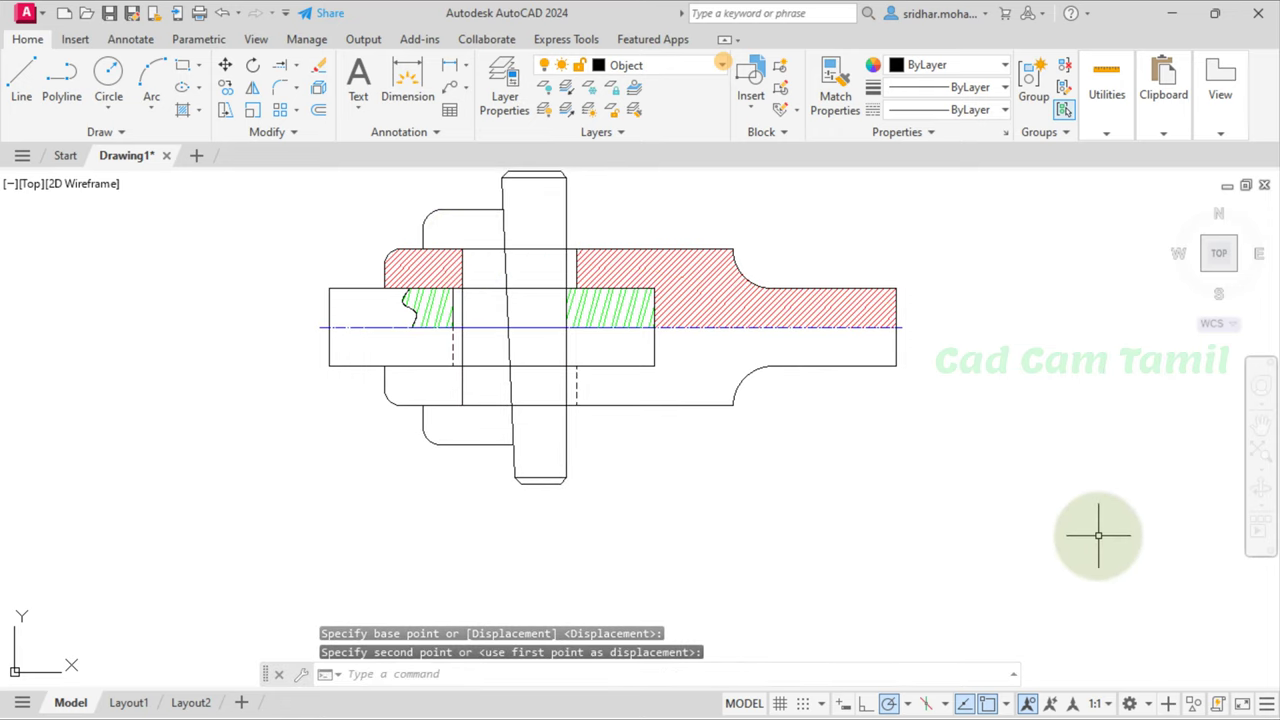
{"action": "scroll", "coordinate": [894, 500], "scroll_direction": "up", "scroll_amount": 3}
{"action": "scroll", "coordinate": [971, 523], "scroll_direction": "down", "scroll_amount": 3}
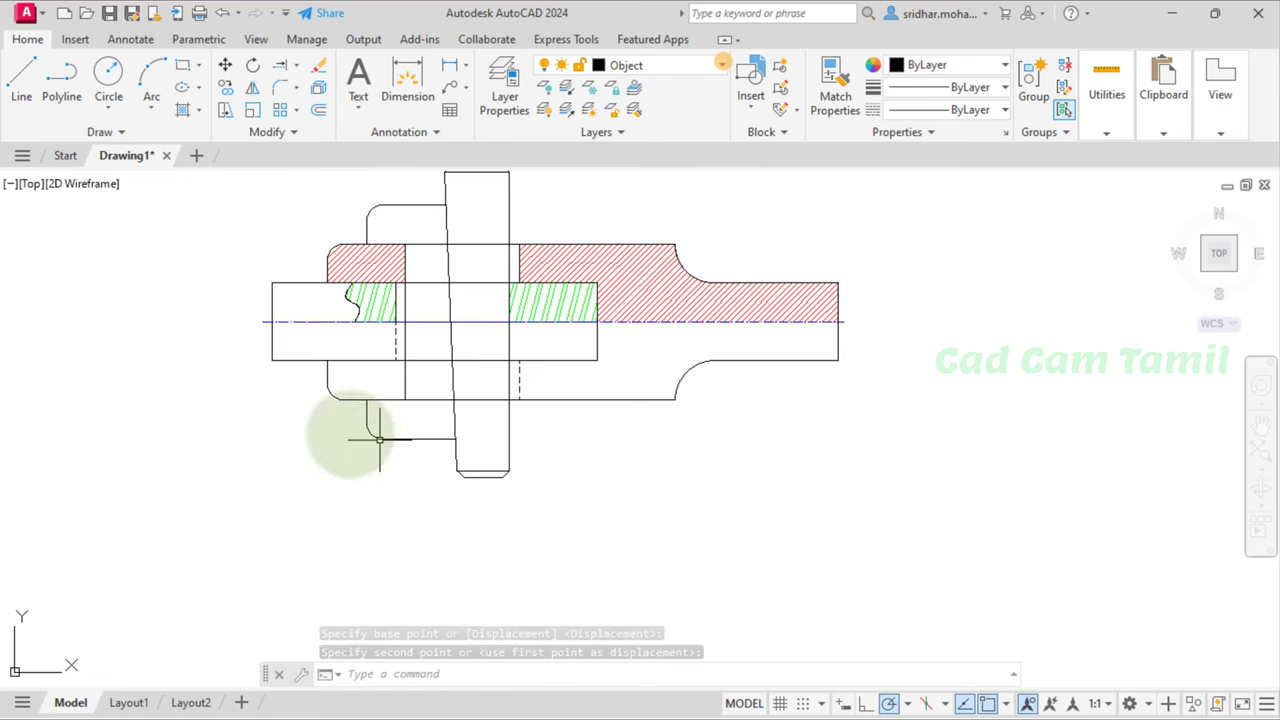
{"action": "scroll", "coordinate": [300, 340], "scroll_direction": "up", "scroll_amount": 3}
{"action": "scroll", "coordinate": [657, 486], "scroll_direction": "down", "scroll_amount": 3}
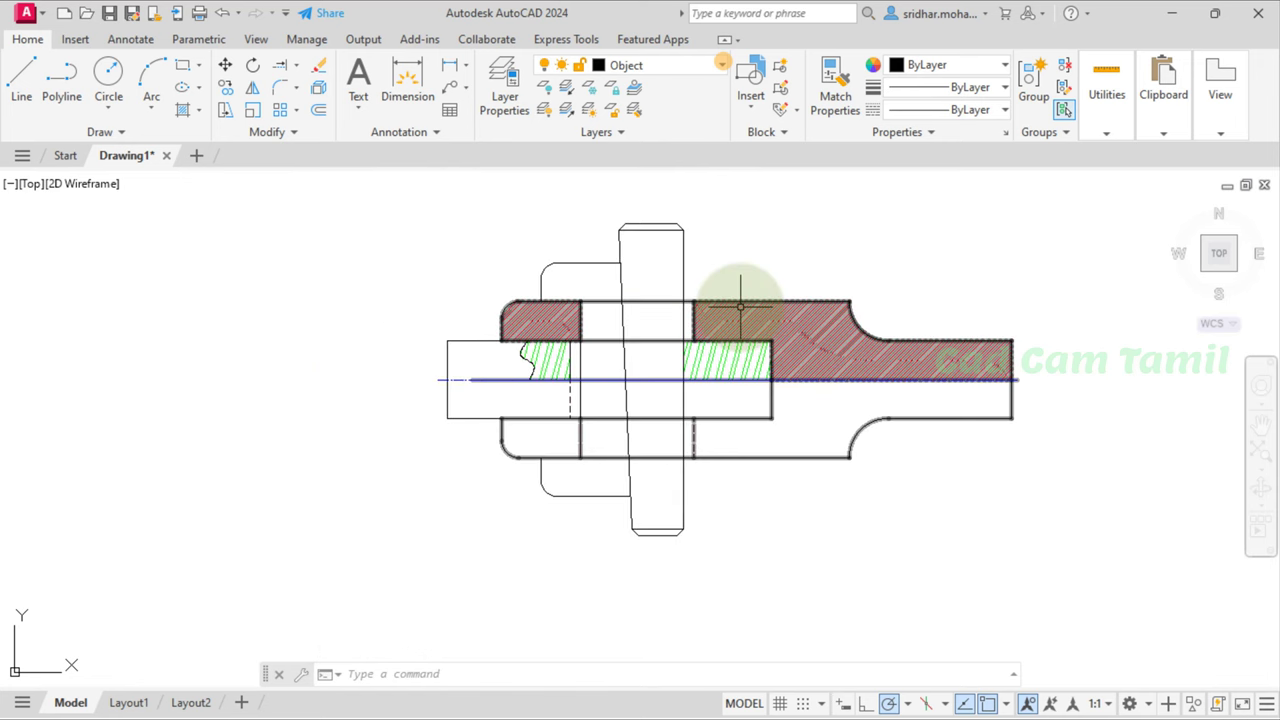
{"action": "scroll", "coordinate": [882, 304], "scroll_direction": "up", "scroll_amount": 2}
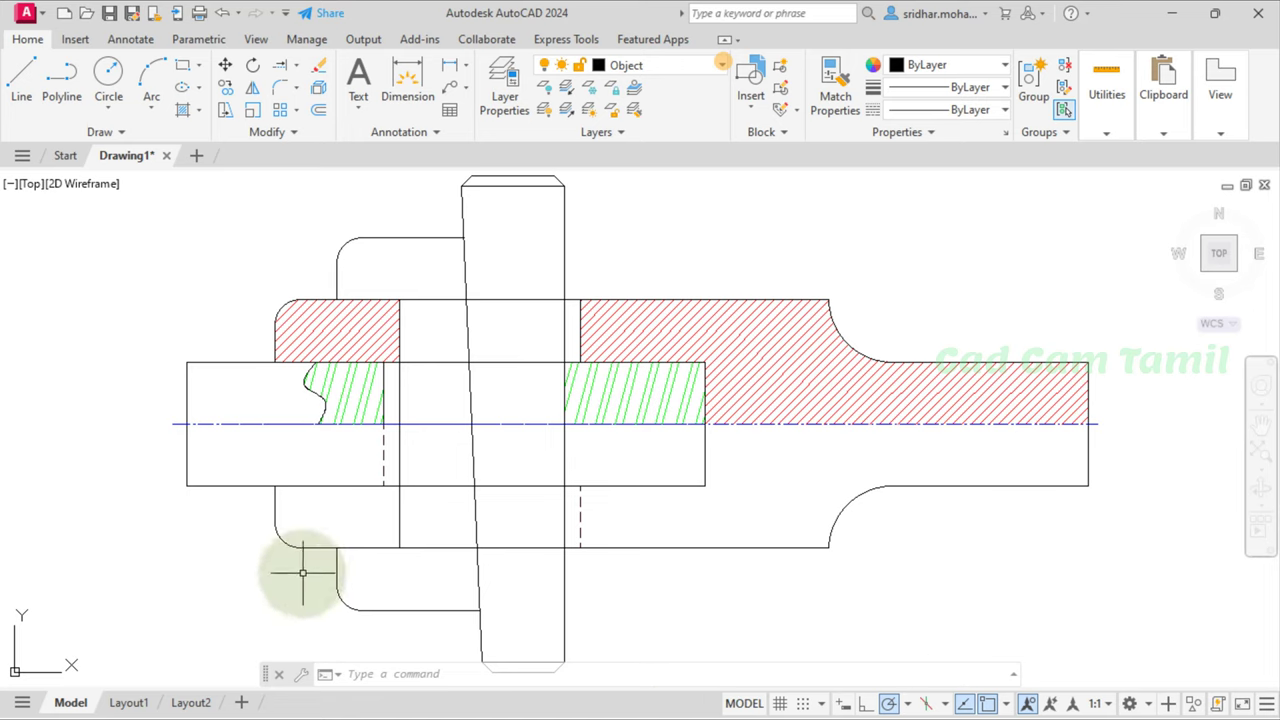
Step: Recolour the rod outline and hatch to dark green 19,103,52
{"action": "left_click", "coordinate": [226, 365]}
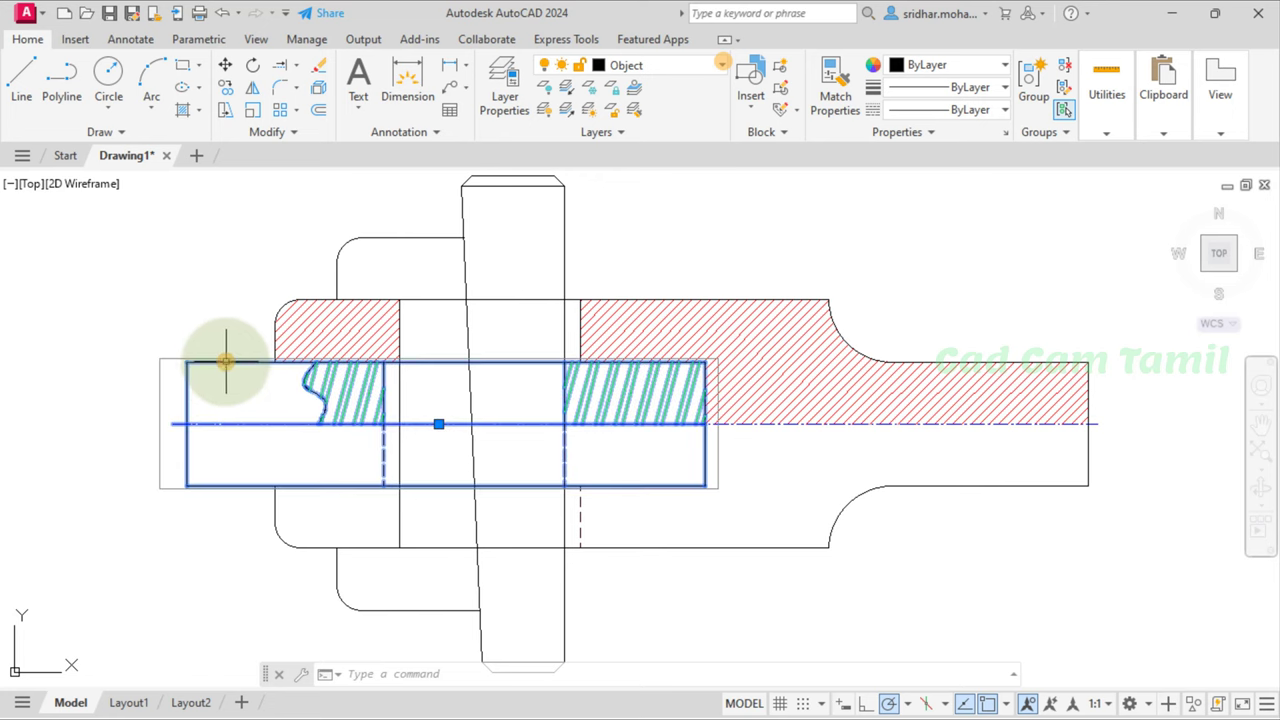
{"action": "left_click", "coordinate": [950, 65]}
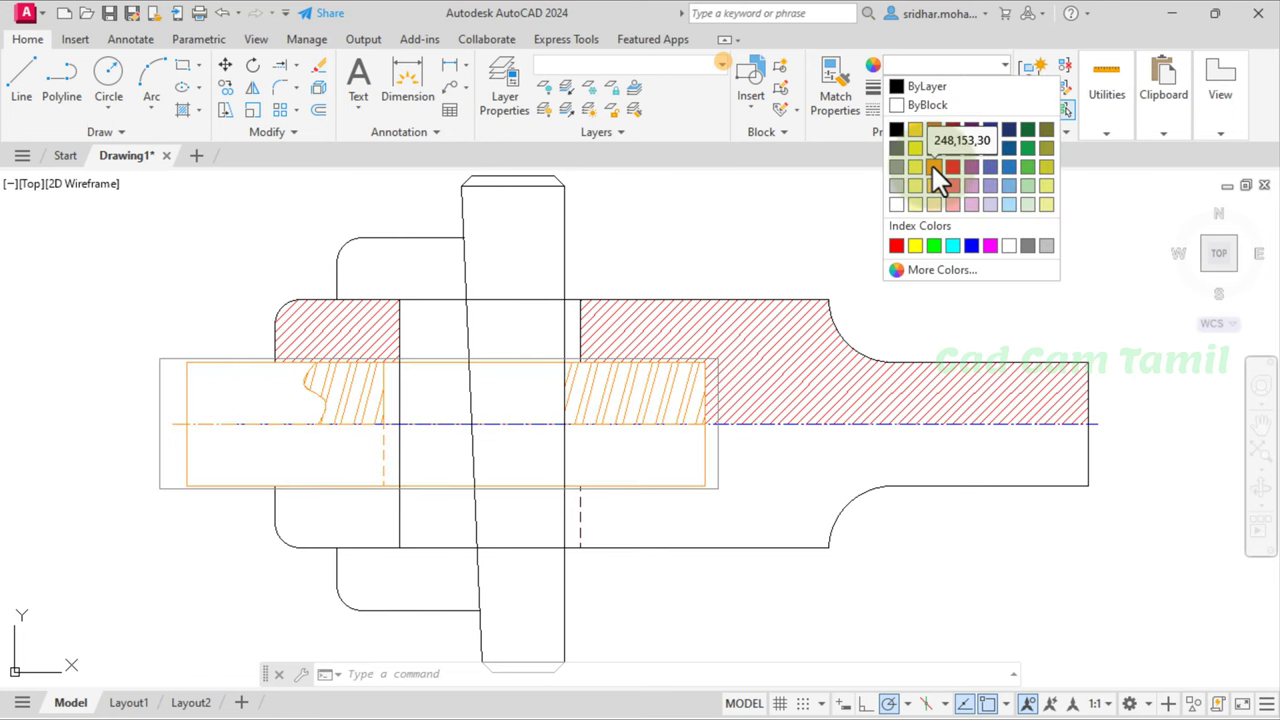
{"action": "left_click", "coordinate": [1028, 129]}
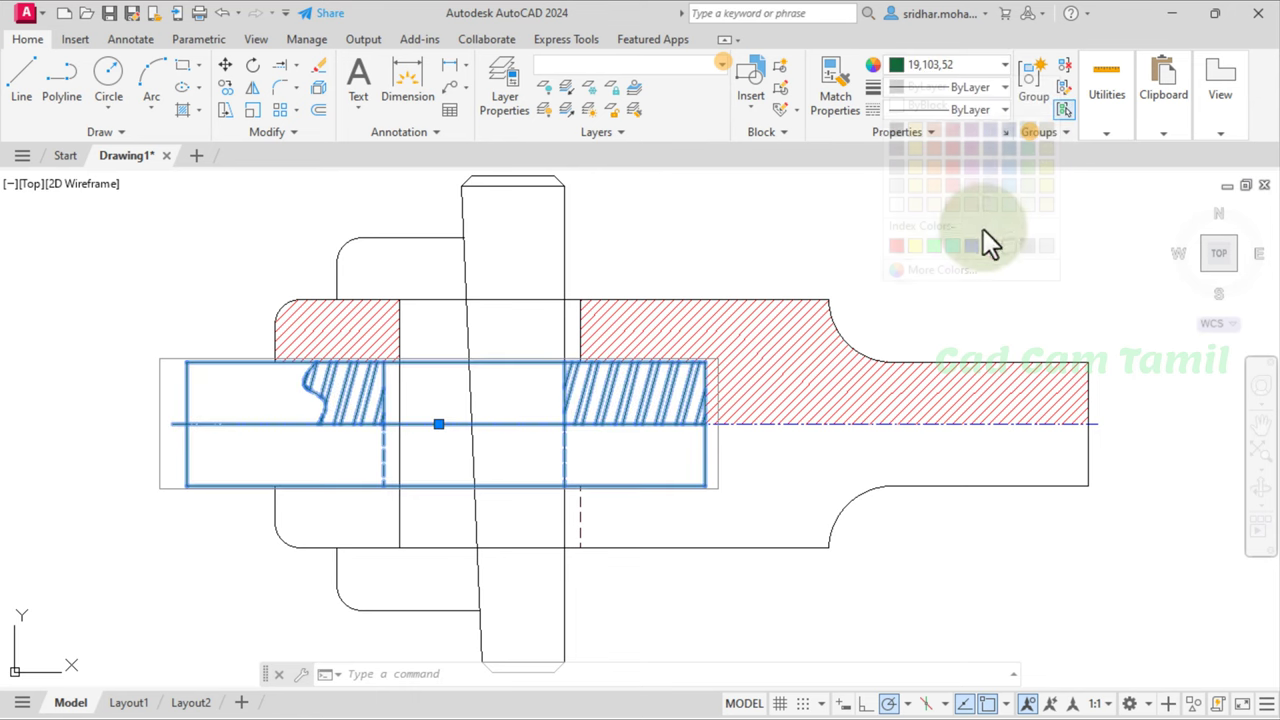
{"action": "key", "text": "Escape"}
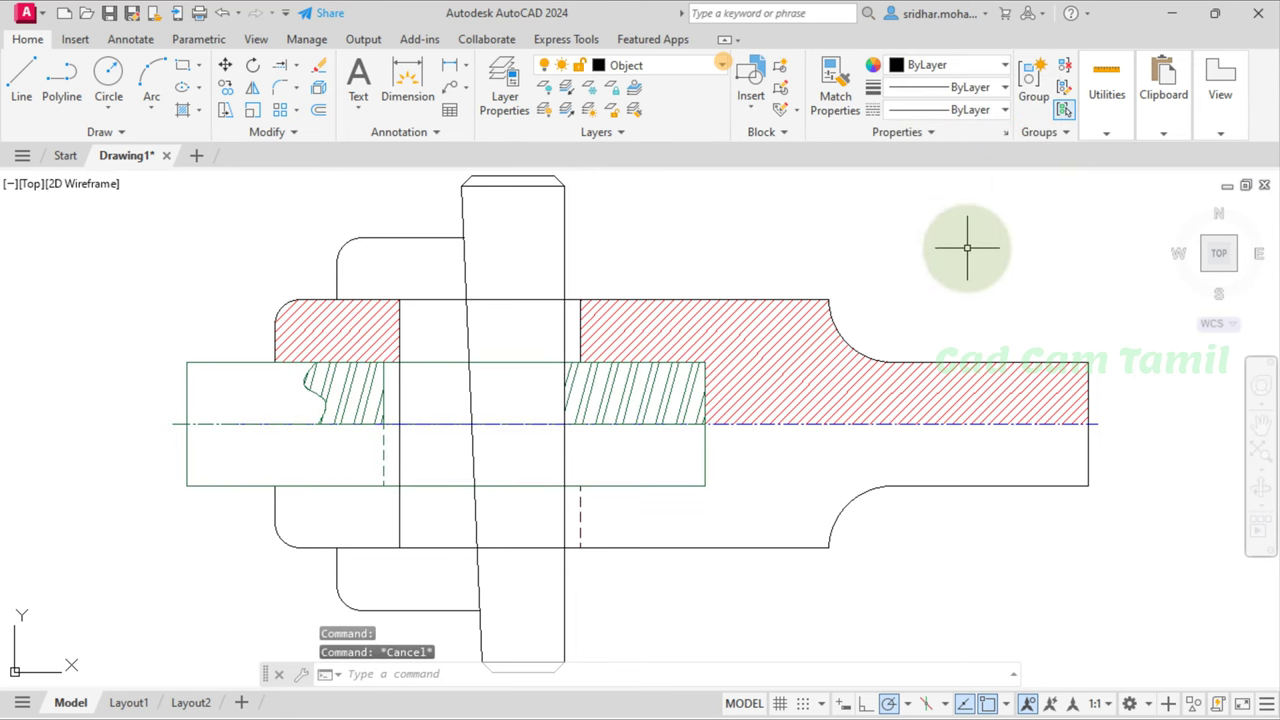
Step: Change the strap from red to green 19,155,72, then to standard Green
{"action": "left_click", "coordinate": [700, 290]}
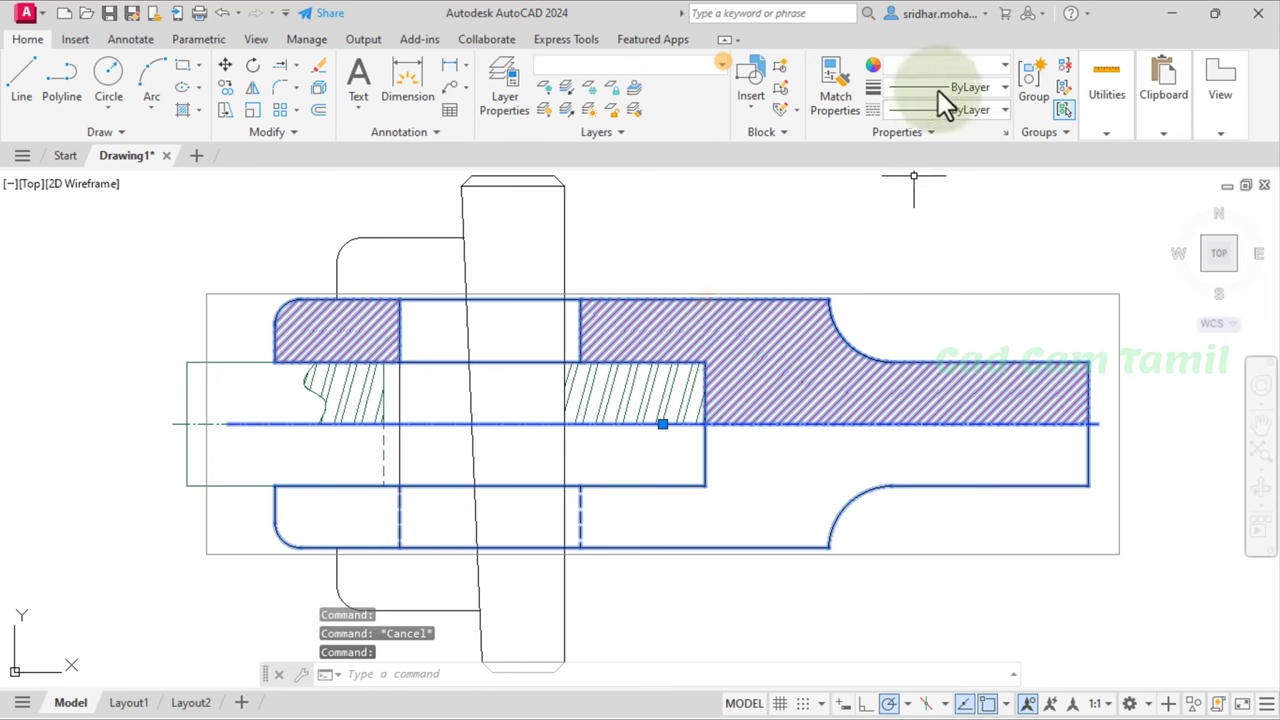
{"action": "left_click", "coordinate": [982, 67]}
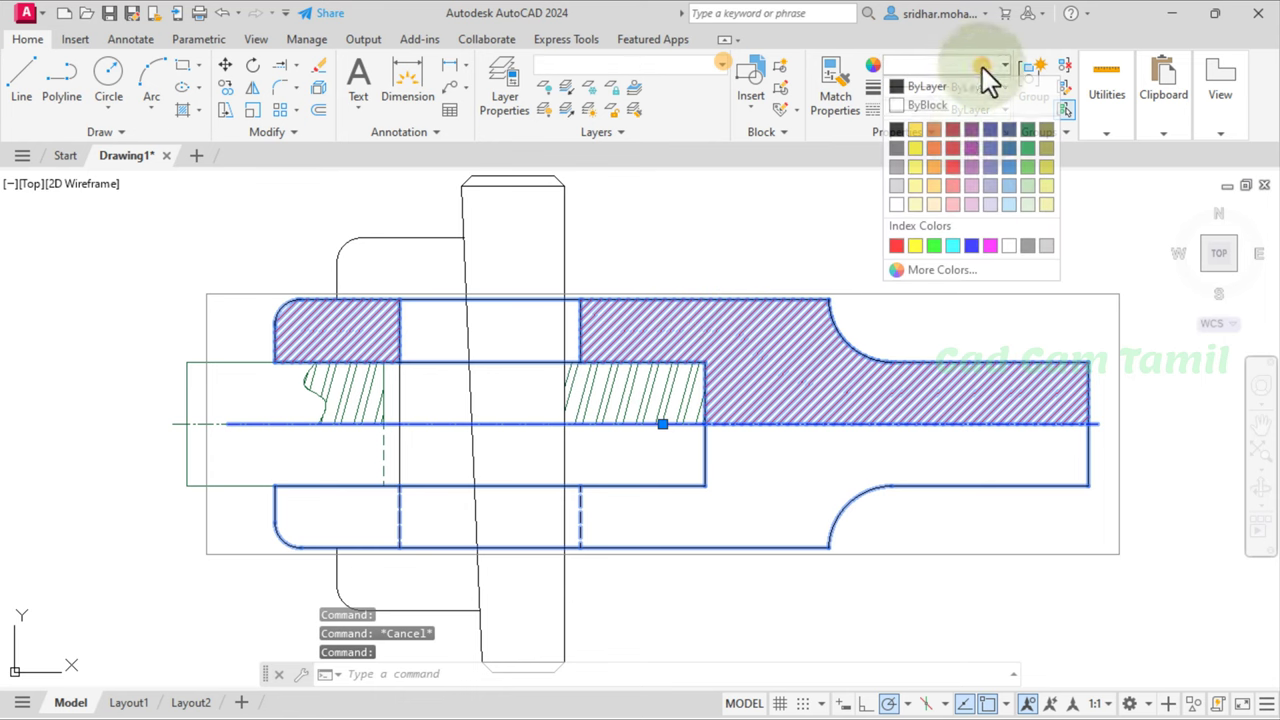
{"action": "left_click", "coordinate": [1030, 147]}
{"action": "key", "text": "Escape"}
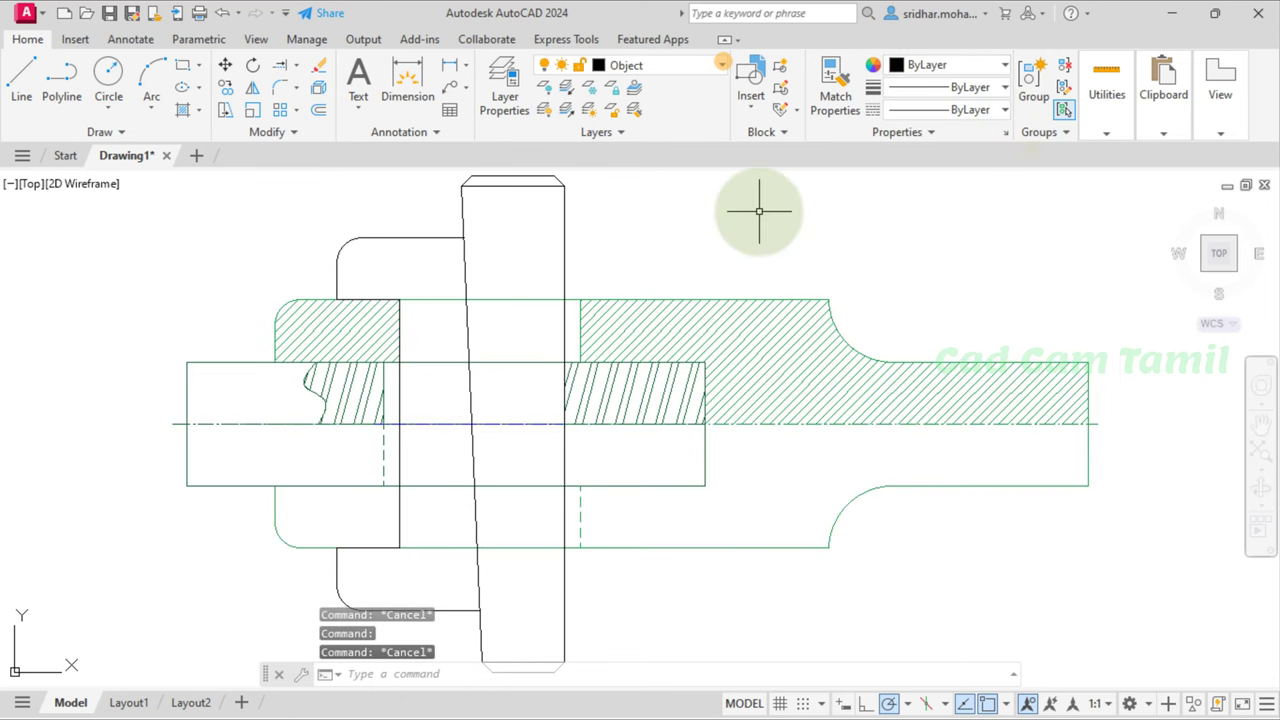
{"action": "left_click", "coordinate": [765, 300]}
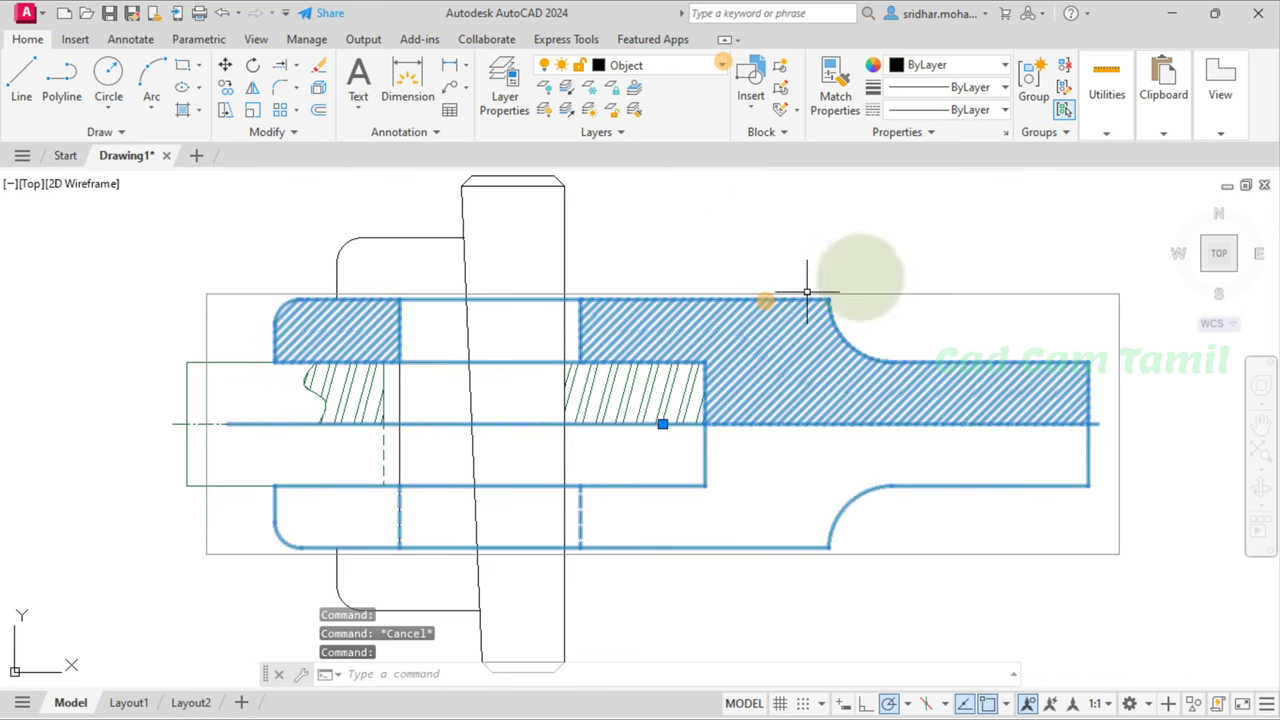
{"action": "left_click", "coordinate": [998, 67]}
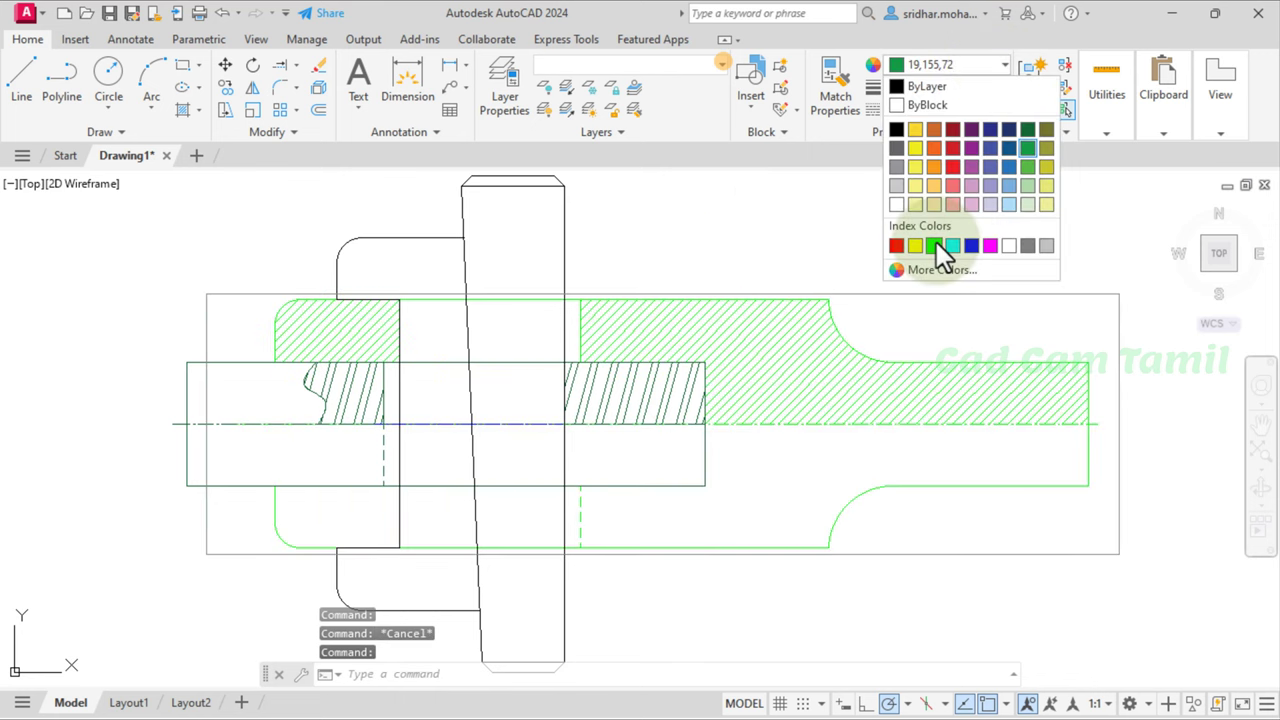
{"action": "left_click", "coordinate": [933, 246]}
{"action": "key", "text": "Escape"}
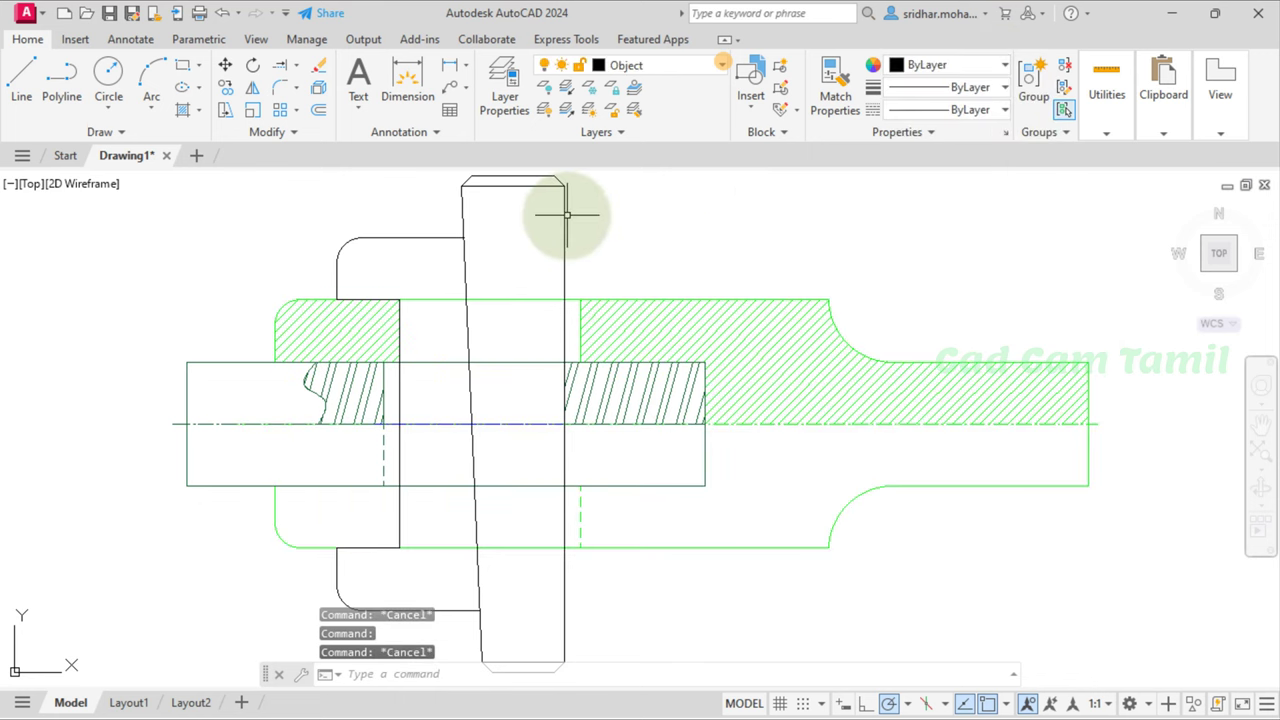
Step: Make the cotter and its collar outline Magenta
{"action": "left_click", "coordinate": [566, 214]}
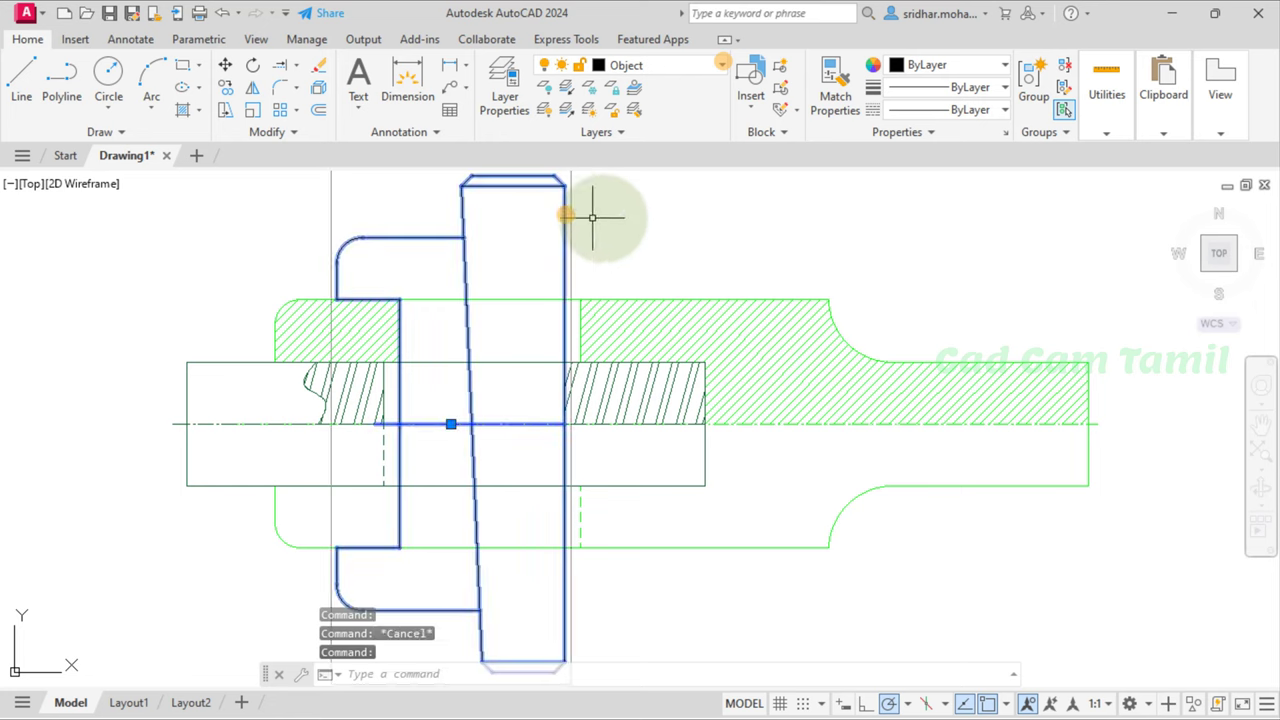
{"action": "left_click", "coordinate": [981, 60]}
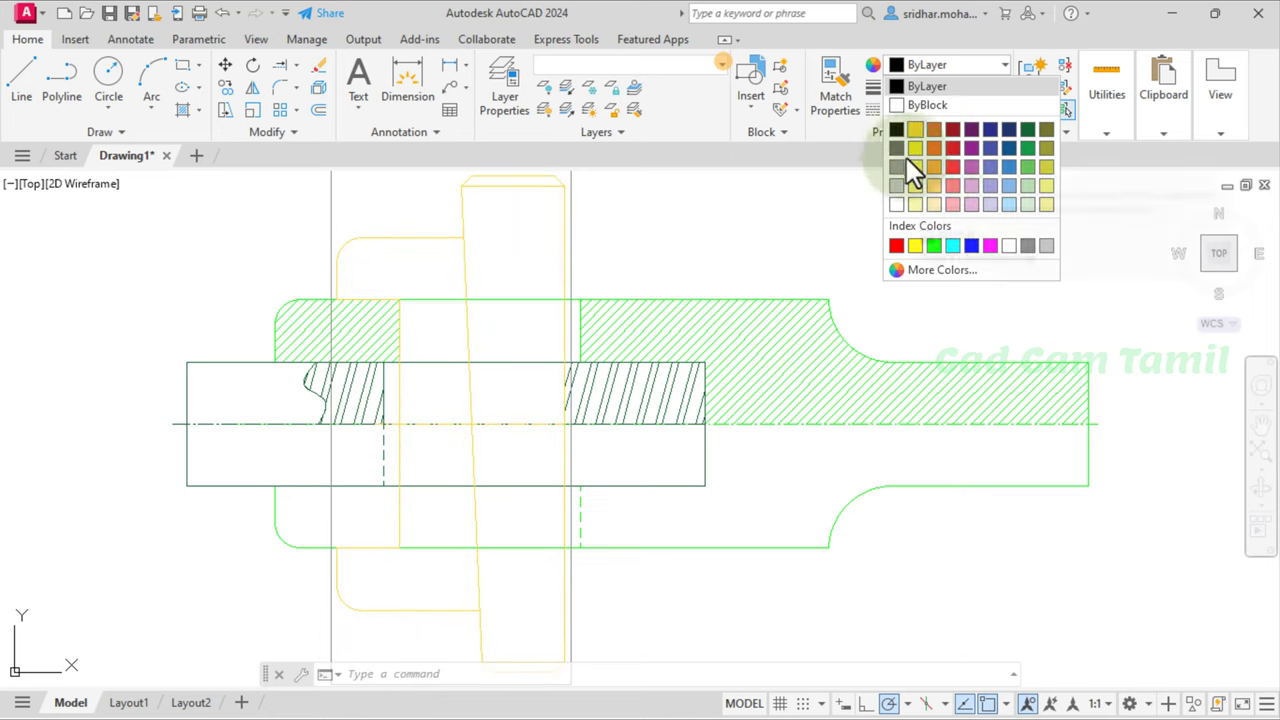
{"action": "left_click", "coordinate": [990, 245]}
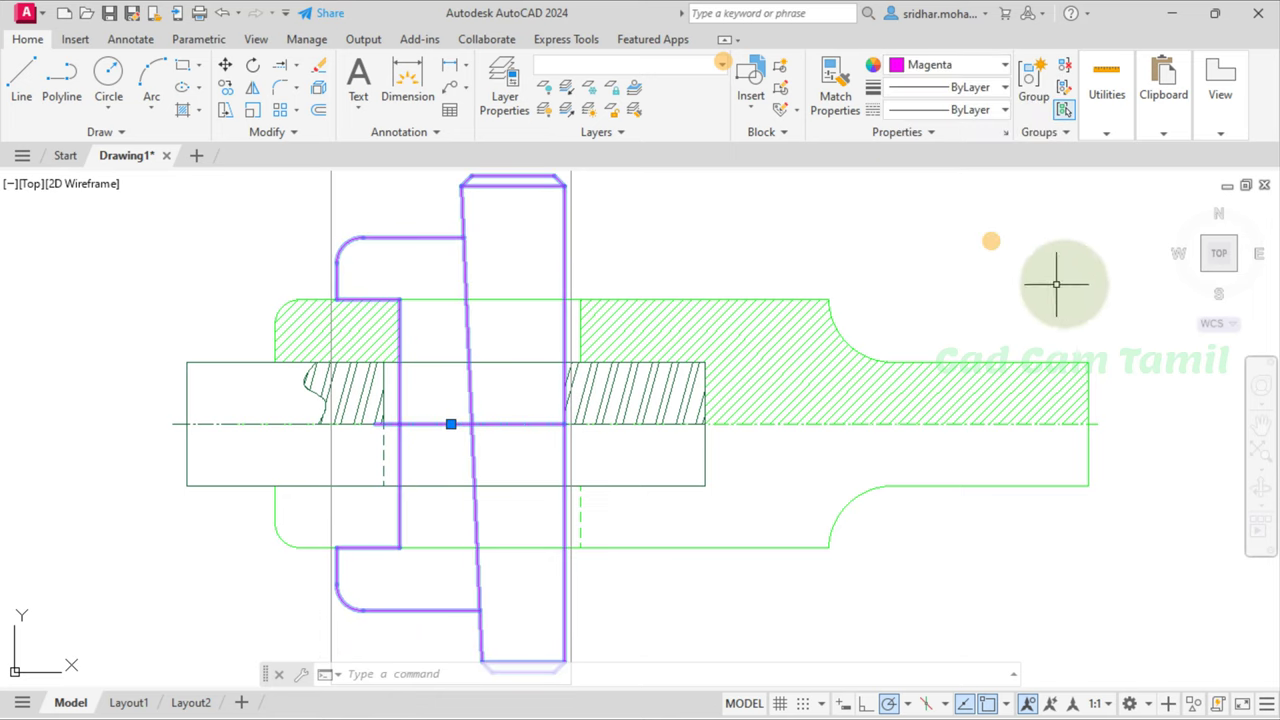
{"action": "key", "text": "Escape"}
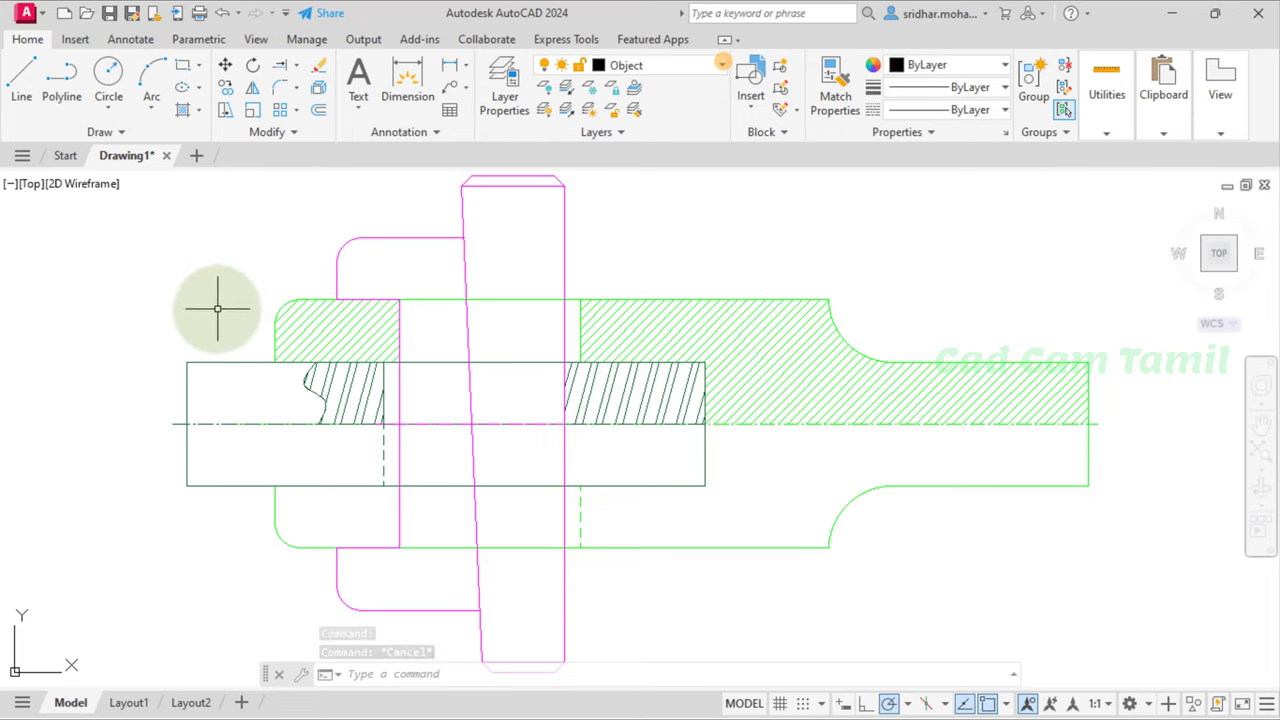
Step: Try a 0.30 mm lineweight on the rod, then undo it
{"action": "left_click", "coordinate": [212, 360]}
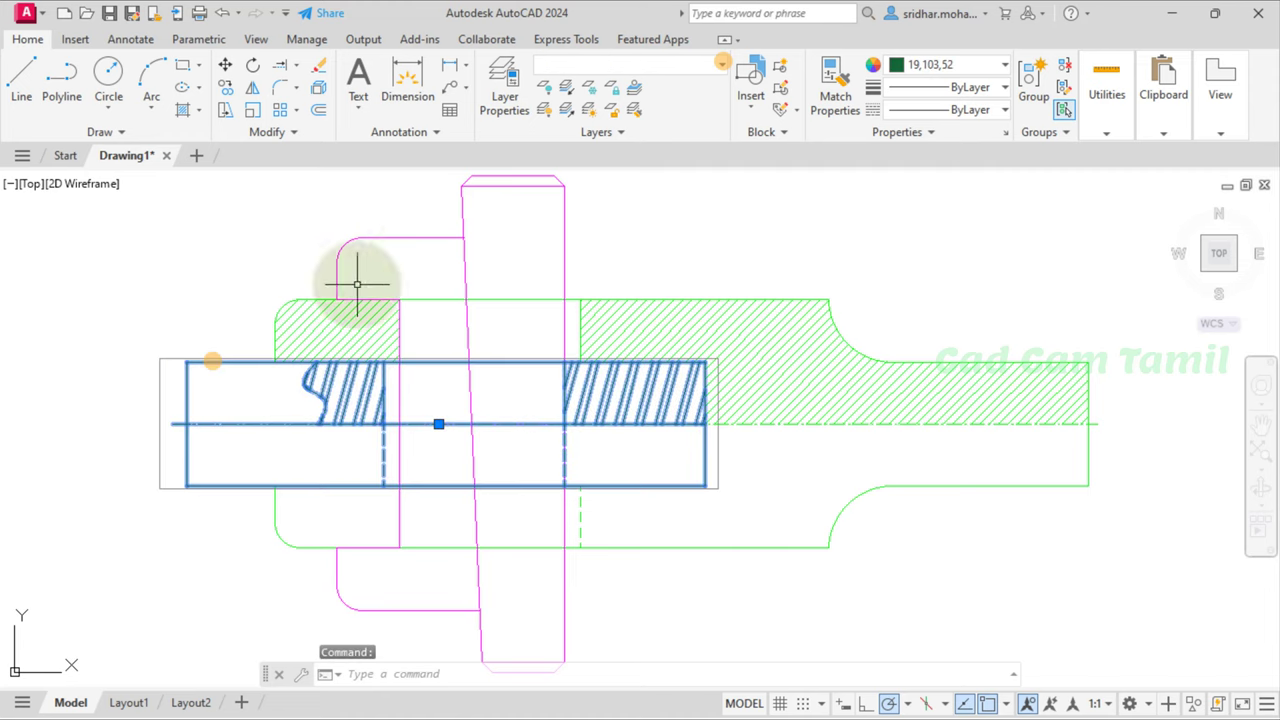
{"action": "left_click", "coordinate": [978, 90]}
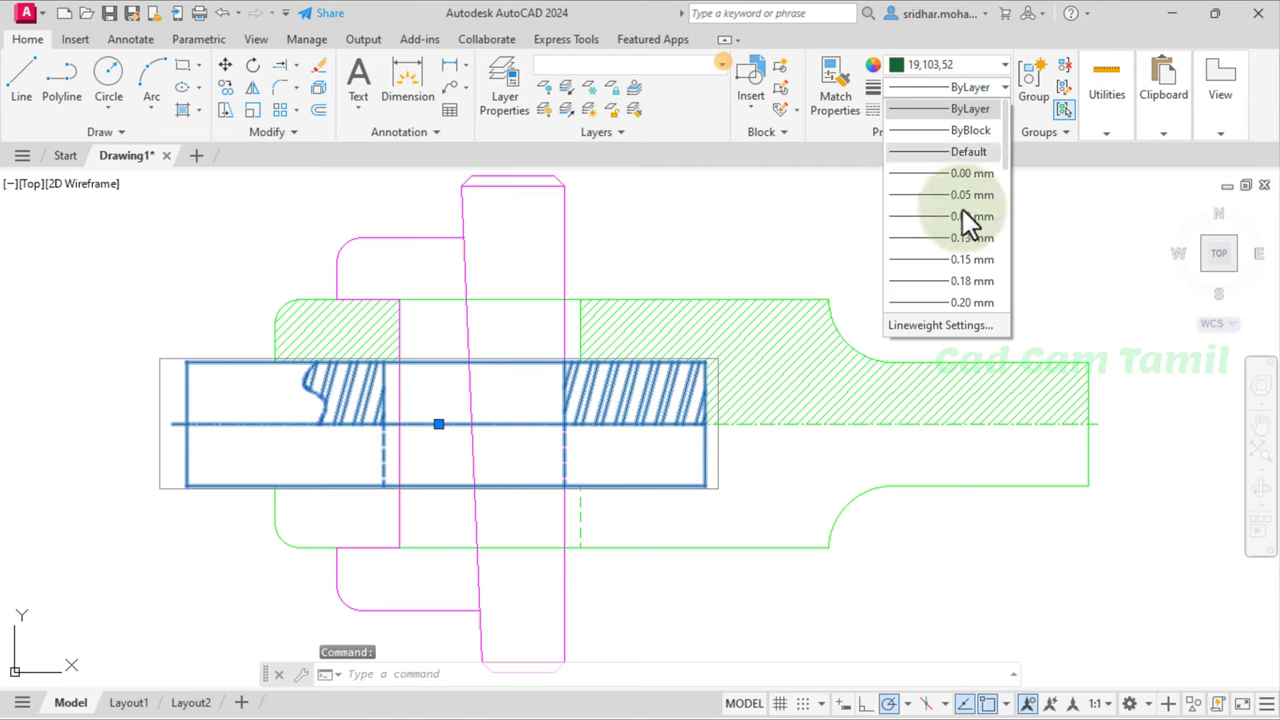
{"action": "left_click", "coordinate": [945, 281]}
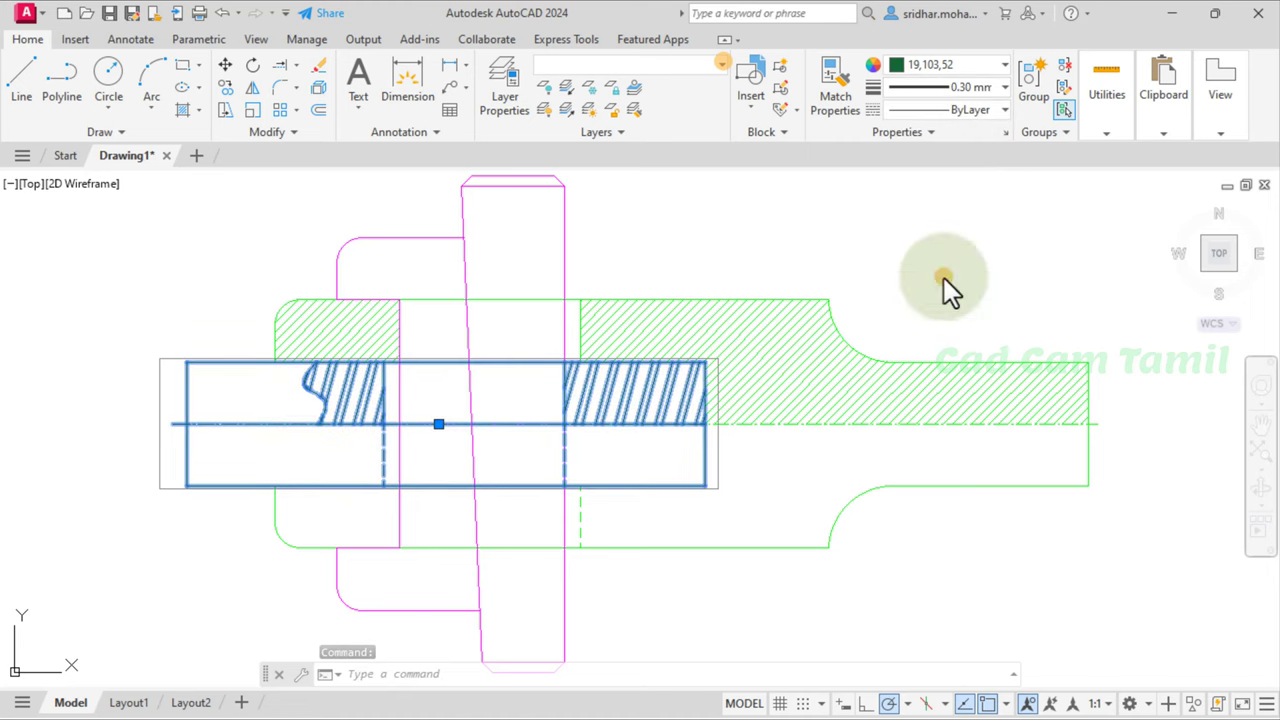
{"action": "key", "text": "Escape"}
{"action": "key", "text": "Escape"}
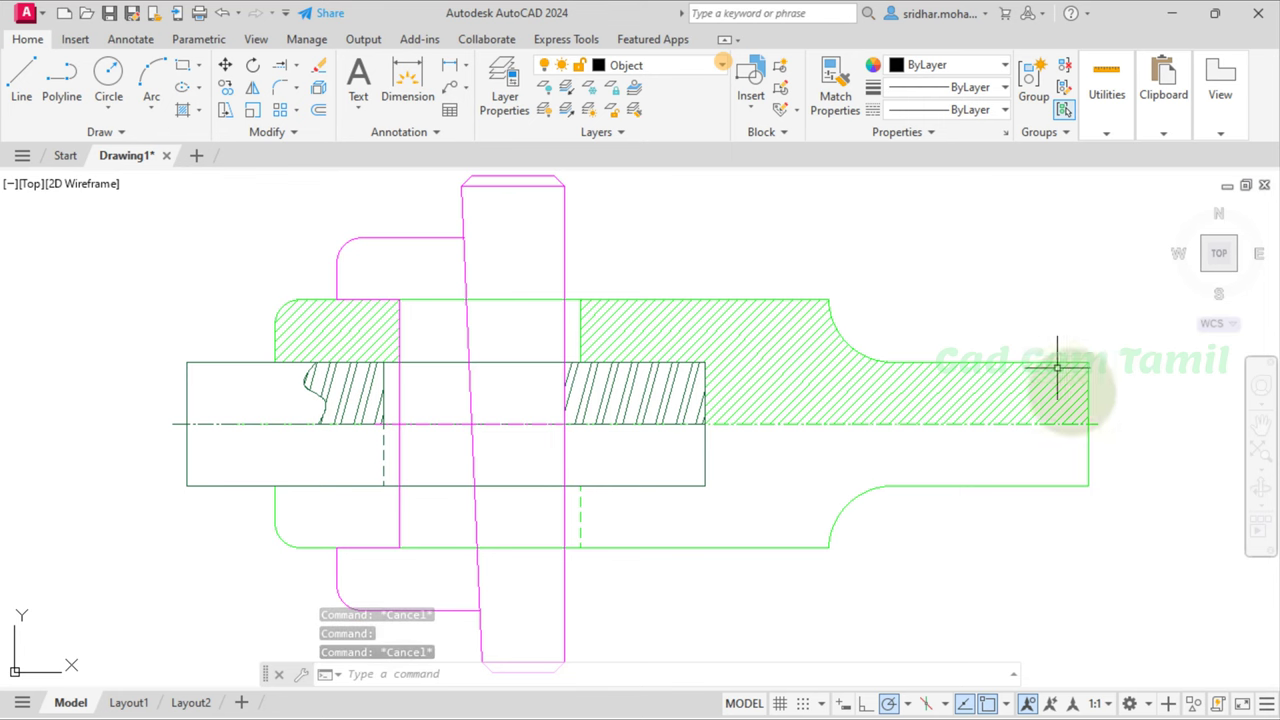
{"action": "key", "text": "ctrl+z"}
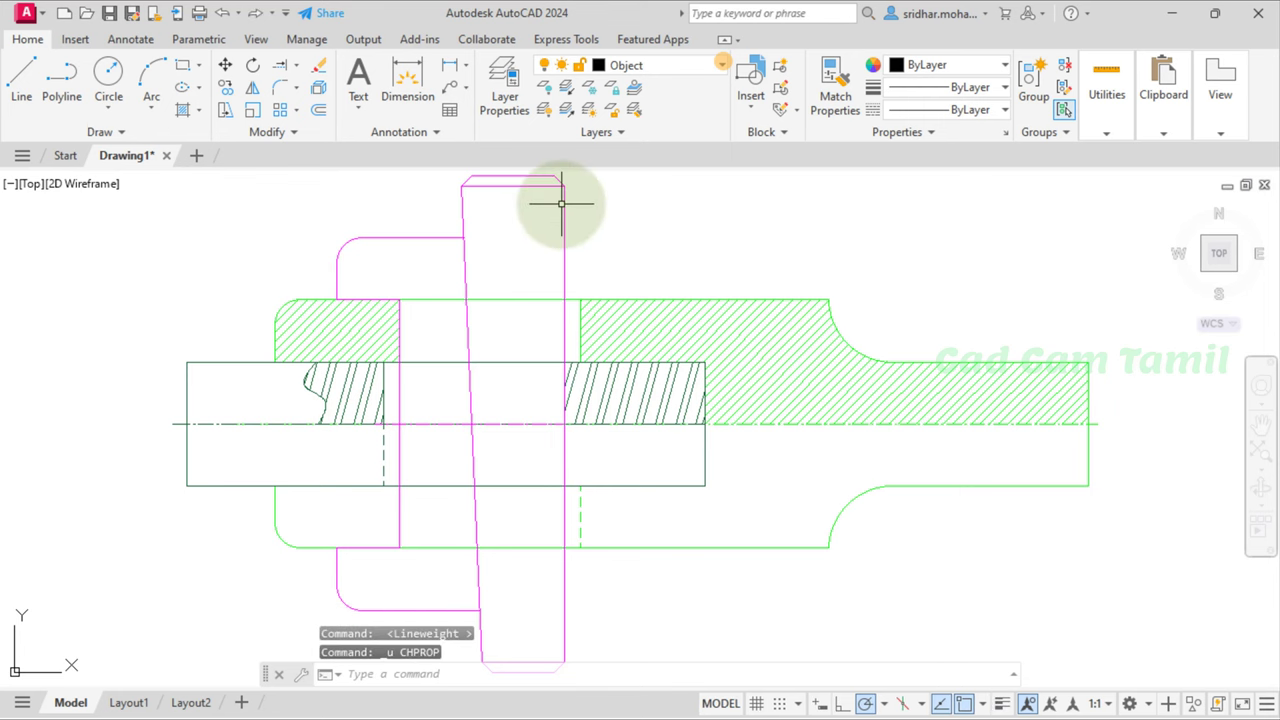
Step: Give the magenta cotter a 0.30 mm lineweight
{"action": "left_click", "coordinate": [564, 202]}
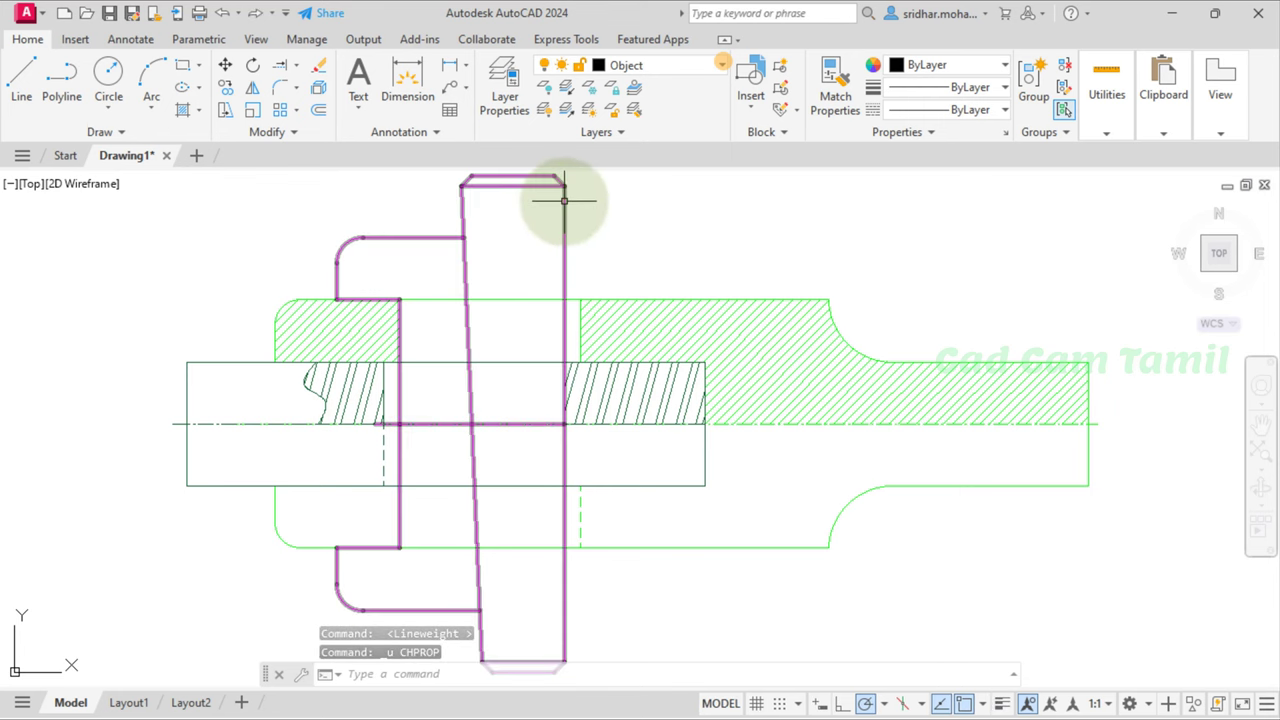
{"action": "left_click", "coordinate": [970, 106]}
{"action": "left_click", "coordinate": [963, 107]}
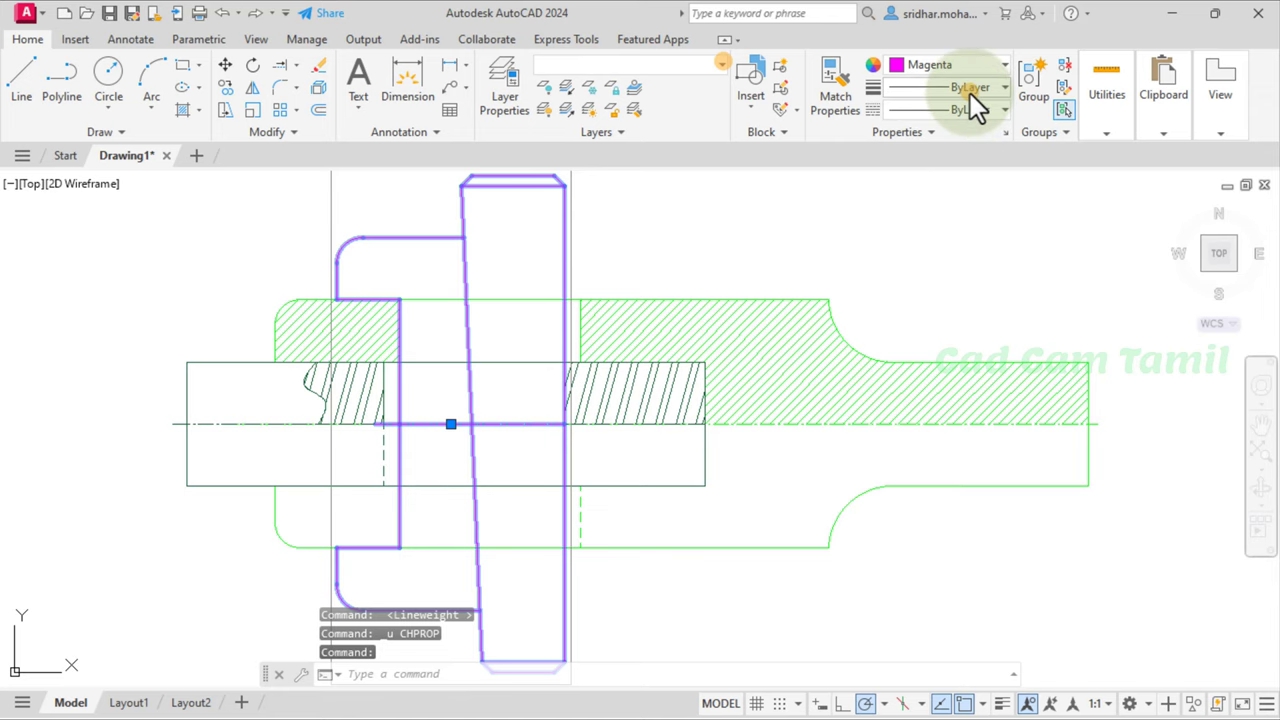
{"action": "left_click", "coordinate": [976, 87]}
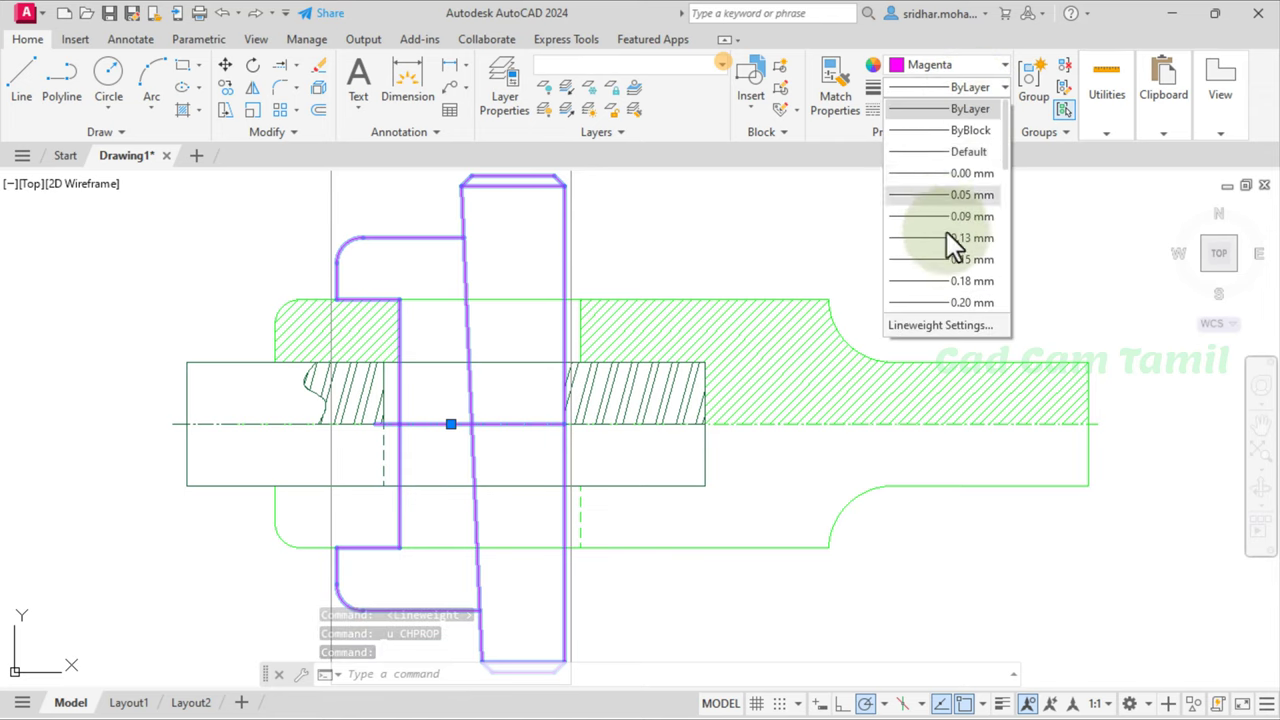
{"action": "scroll", "coordinate": [966, 240], "scroll_direction": "down", "scroll_amount": 2}
{"action": "left_click", "coordinate": [958, 220]}
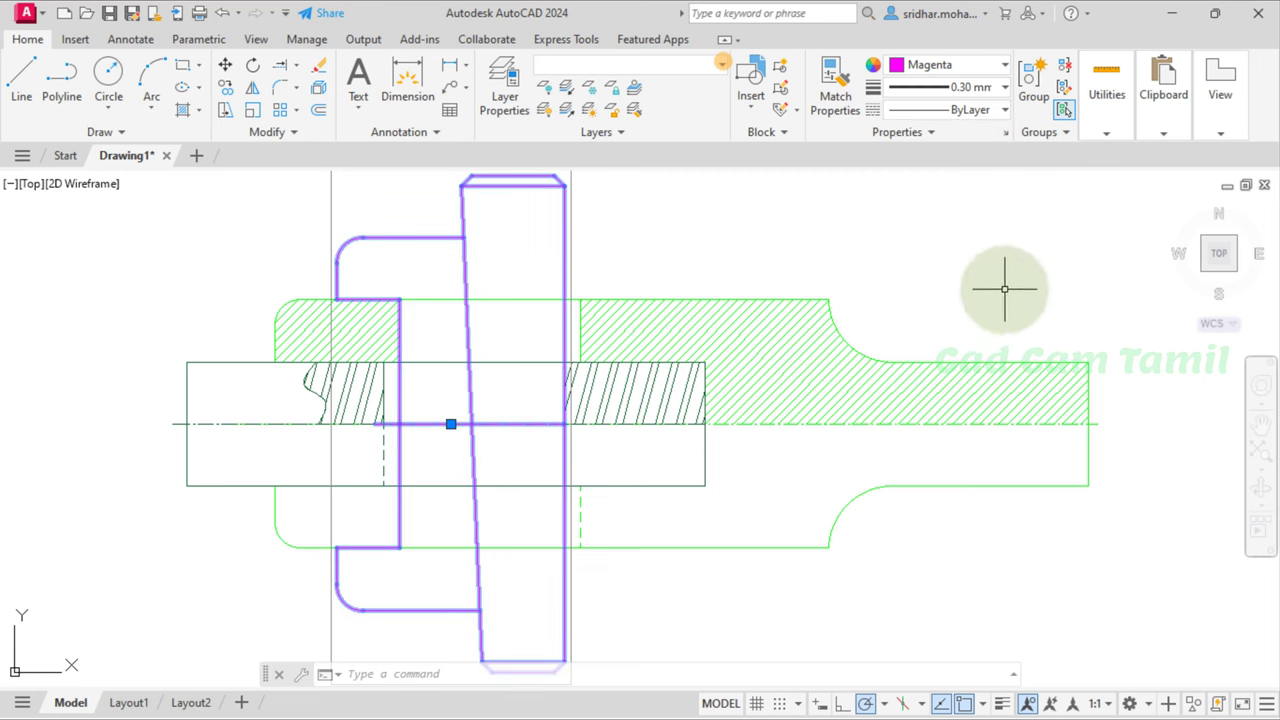
{"action": "key", "text": "Escape"}
Step: Give the green strap a 0.40 mm lineweight
{"action": "left_click", "coordinate": [843, 314]}
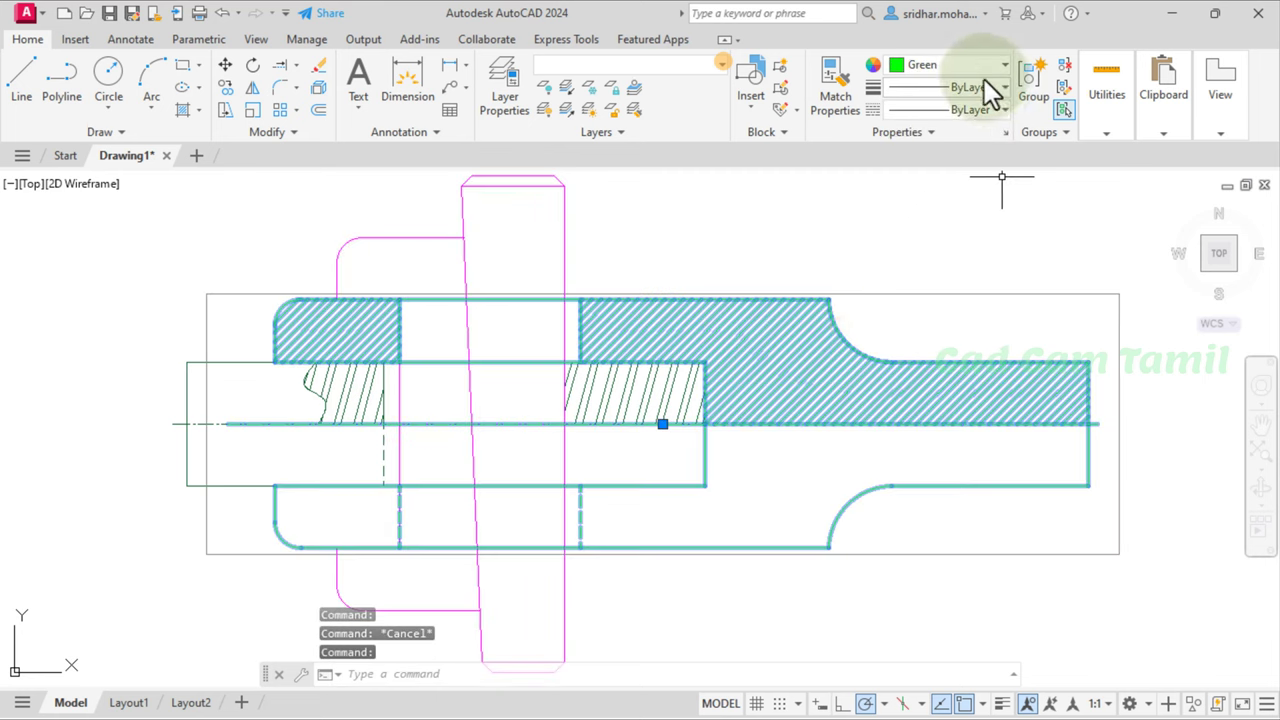
{"action": "left_click", "coordinate": [990, 86]}
{"action": "scroll", "coordinate": [961, 213], "scroll_direction": "down", "scroll_amount": 3}
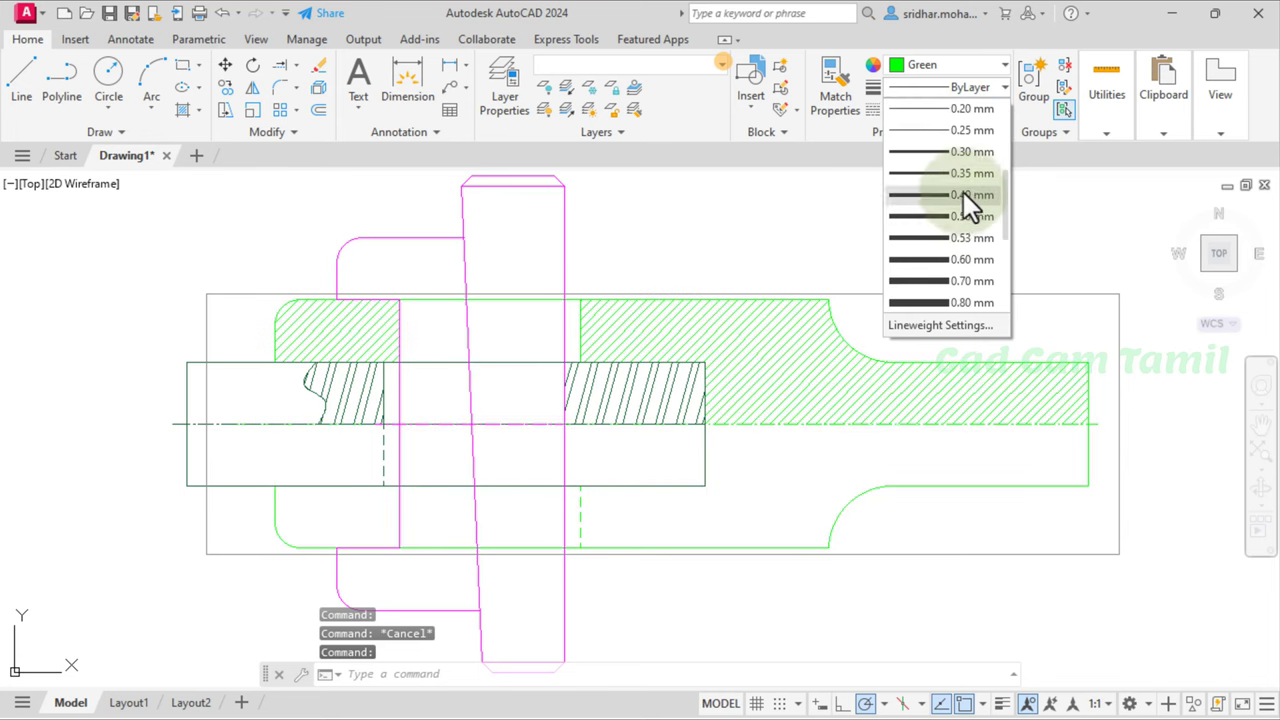
{"action": "left_click", "coordinate": [968, 166]}
{"action": "key", "text": "Escape"}
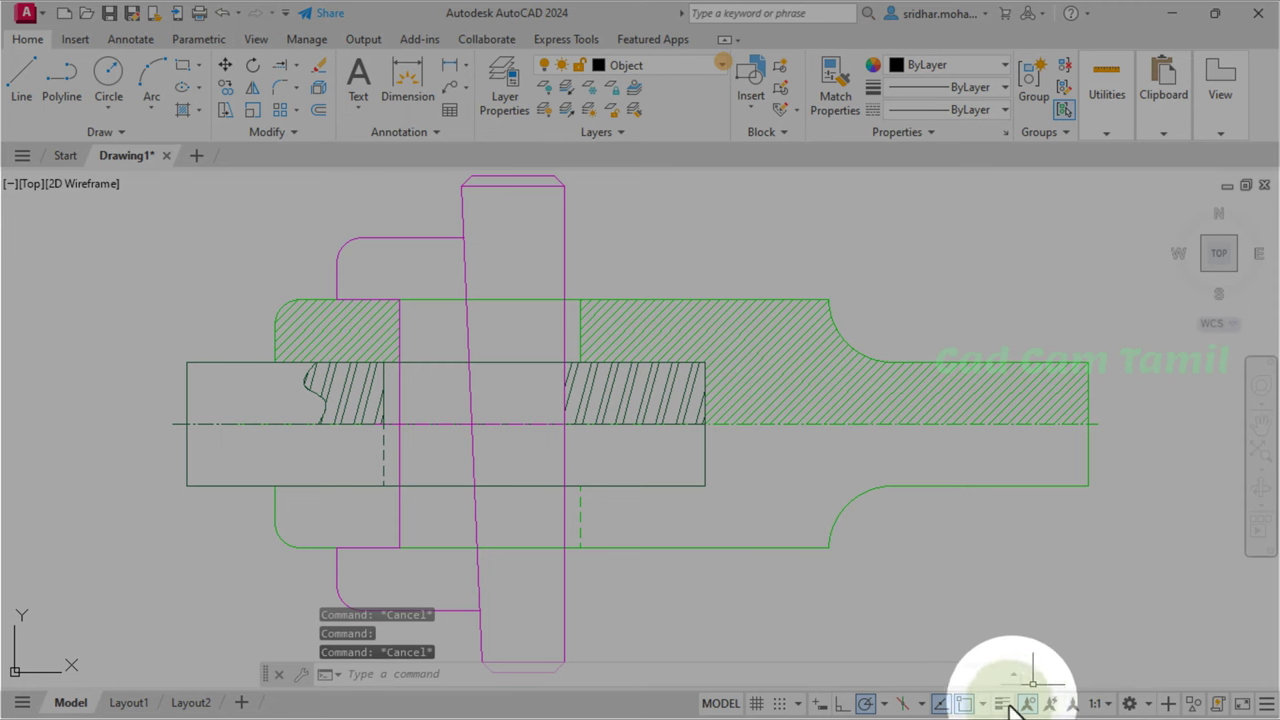
Step: Turn on lineweight display, then open and close the status bar Customization menu
{"action": "left_click", "coordinate": [1002, 704]}
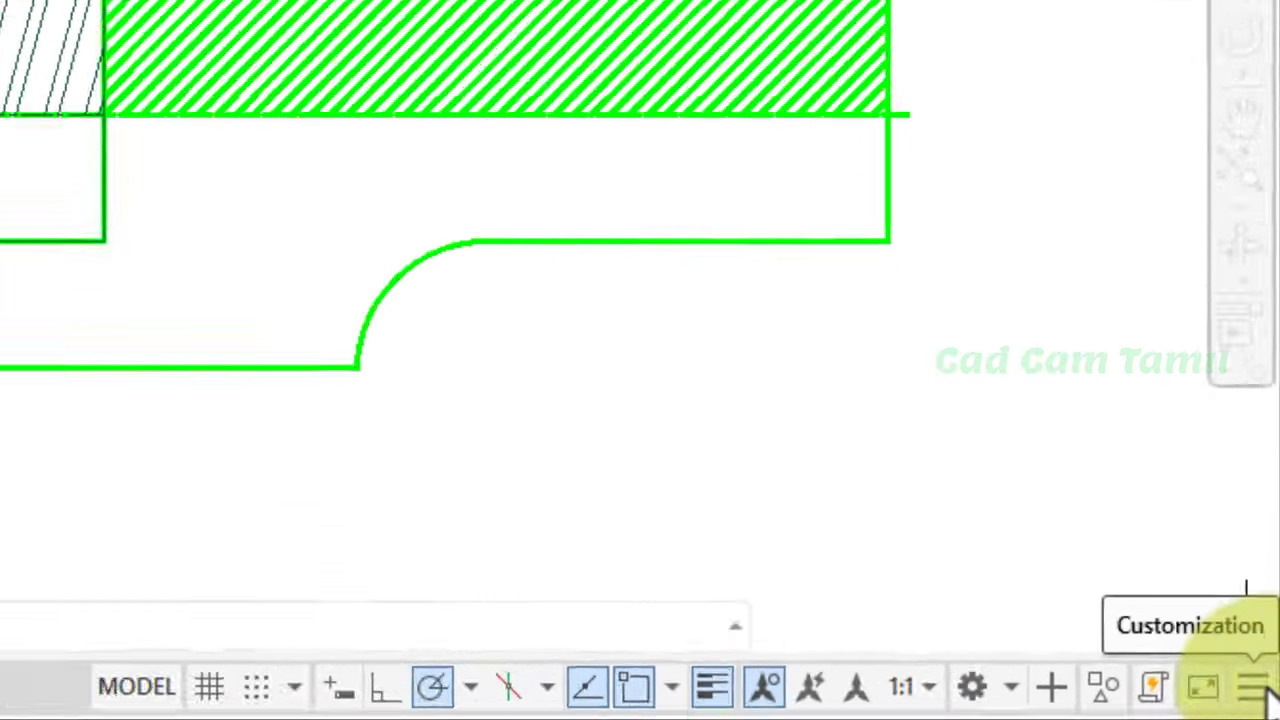
{"action": "left_click", "coordinate": [1267, 704]}
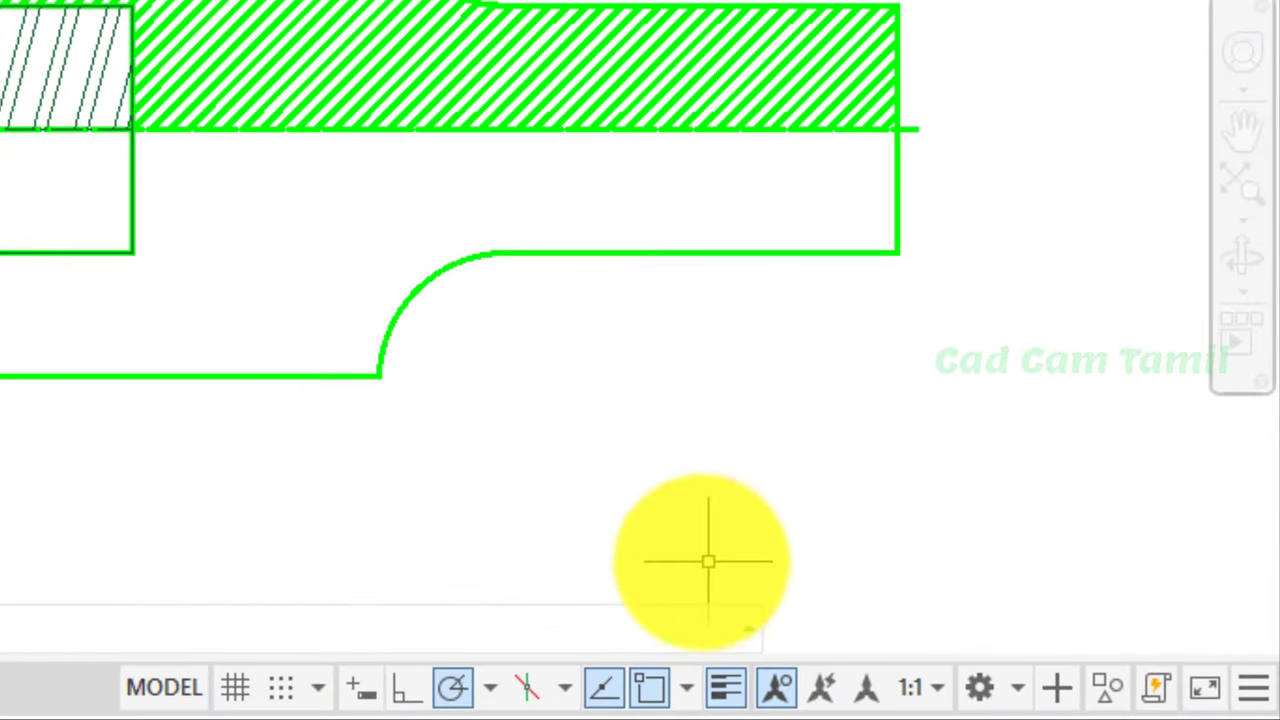
{"action": "scroll", "coordinate": [791, 449], "scroll_direction": "down", "scroll_amount": 1}
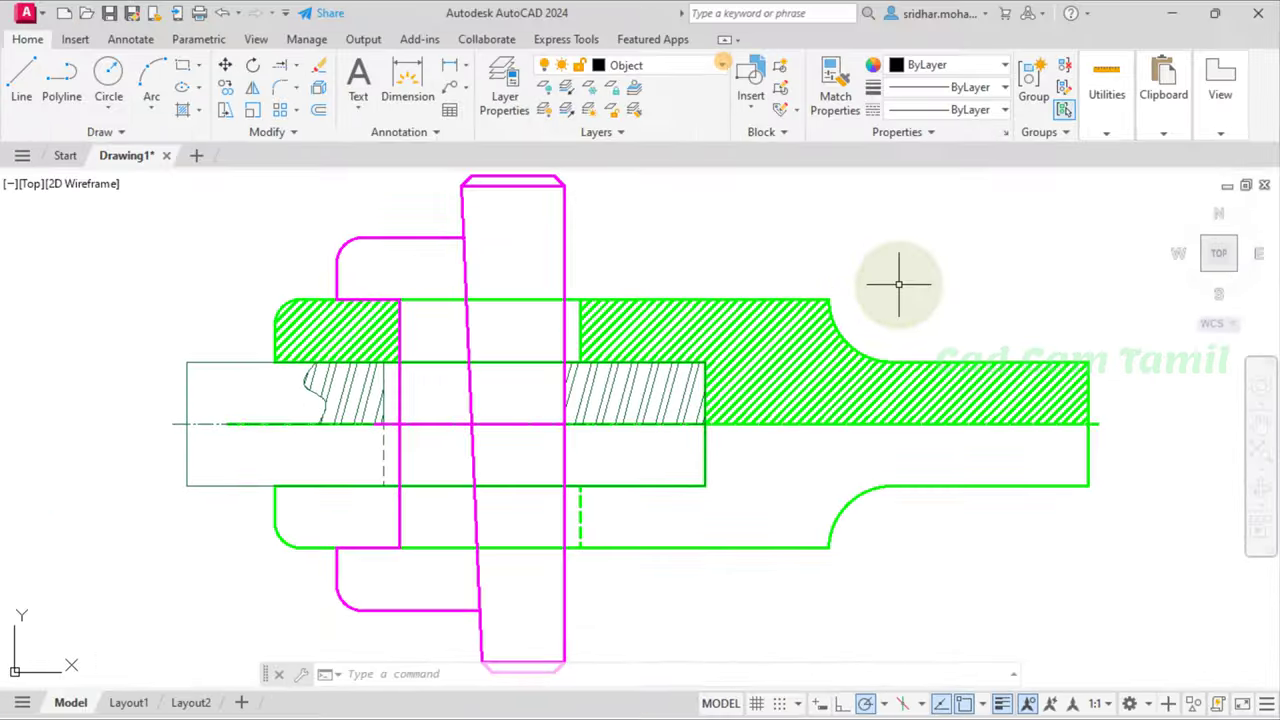